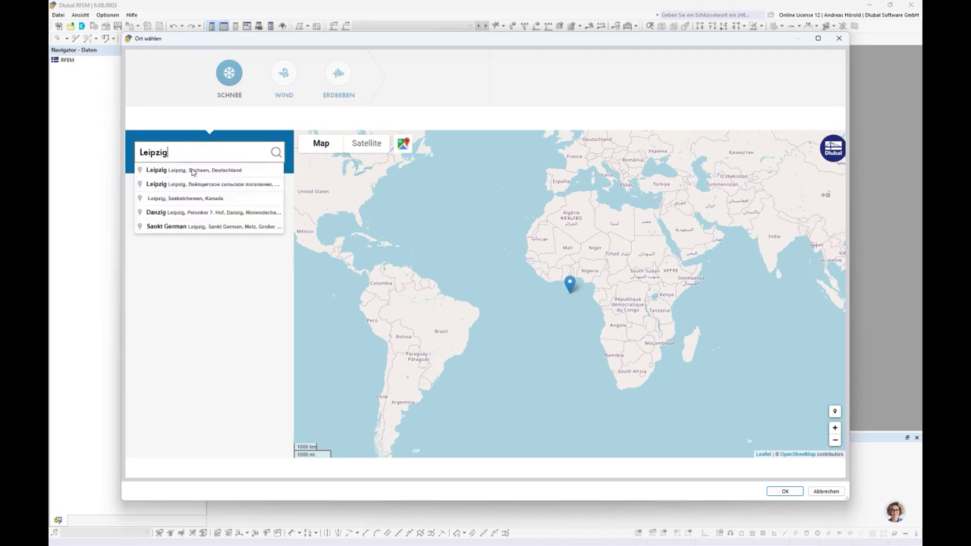
Set the model location to Leipzig, Sachsen, Deutschland and inspect the snow load zones around it on the map.
{"action": "left_click", "coordinate": [191, 171]}
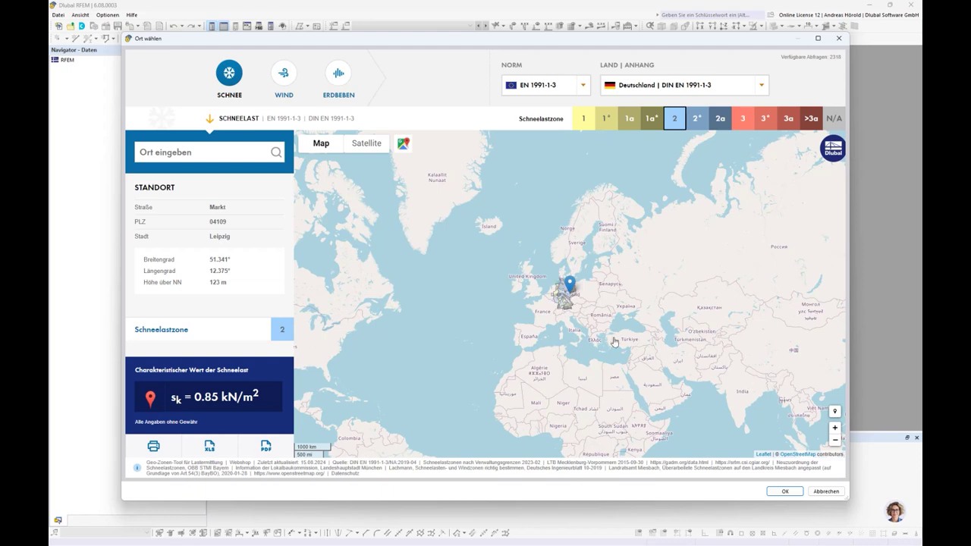
{"action": "scroll", "coordinate": [546, 292], "scroll_direction": "up", "scroll_amount": 3}
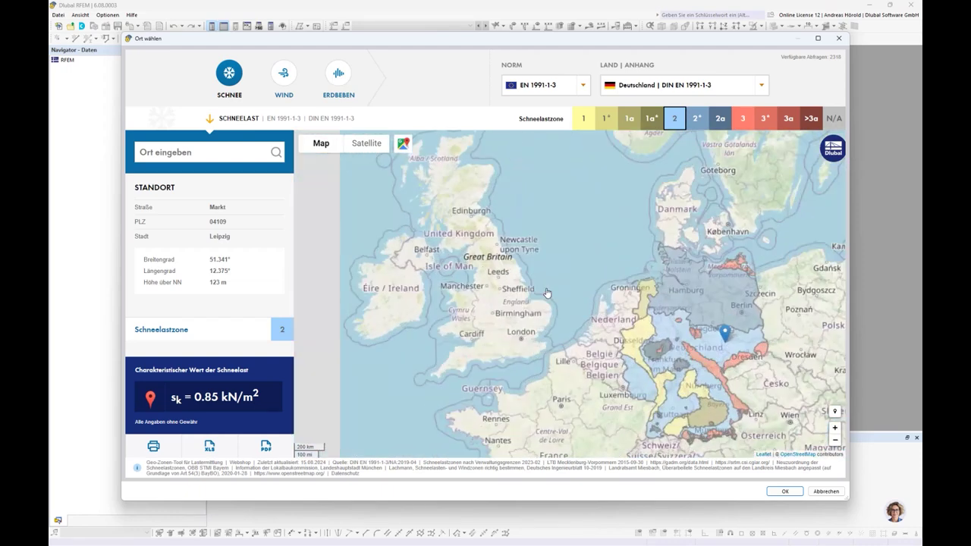
{"action": "scroll", "coordinate": [546, 292], "scroll_direction": "up", "scroll_amount": 2}
{"action": "left_click_drag", "start_coordinate": [809, 364], "coordinate": [709, 305]}
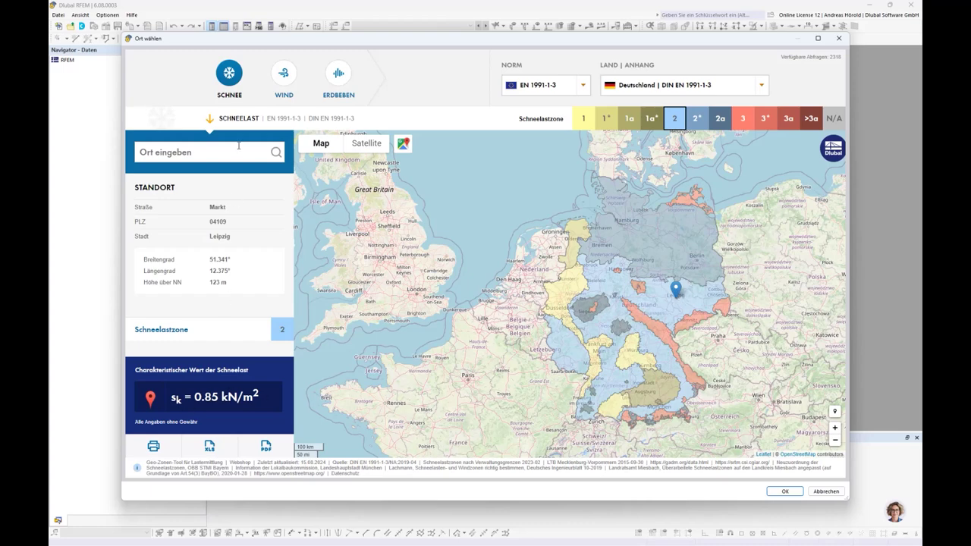
View the wind and earthquake zone maps for the chosen location and return to the snow zone map.
{"action": "left_click", "coordinate": [285, 74]}
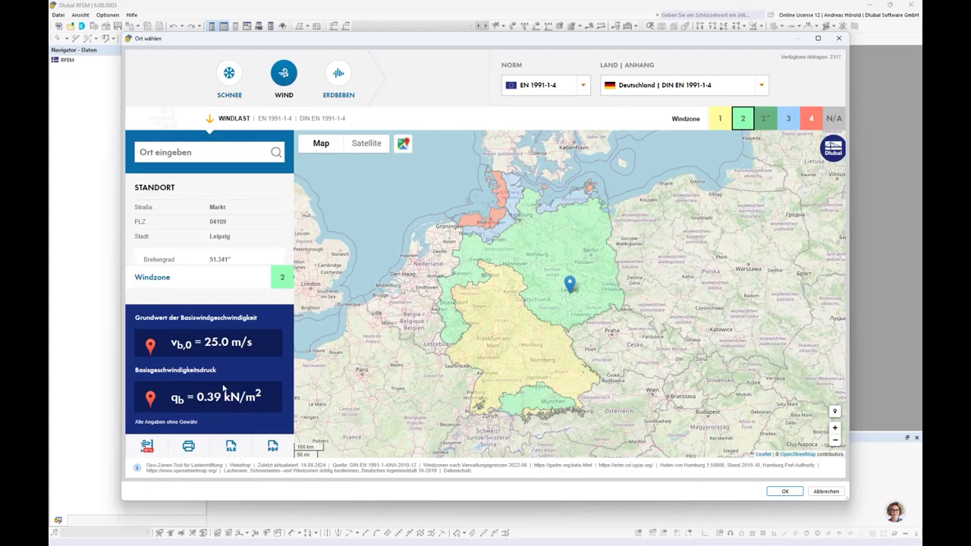
{"action": "left_click", "coordinate": [338, 73]}
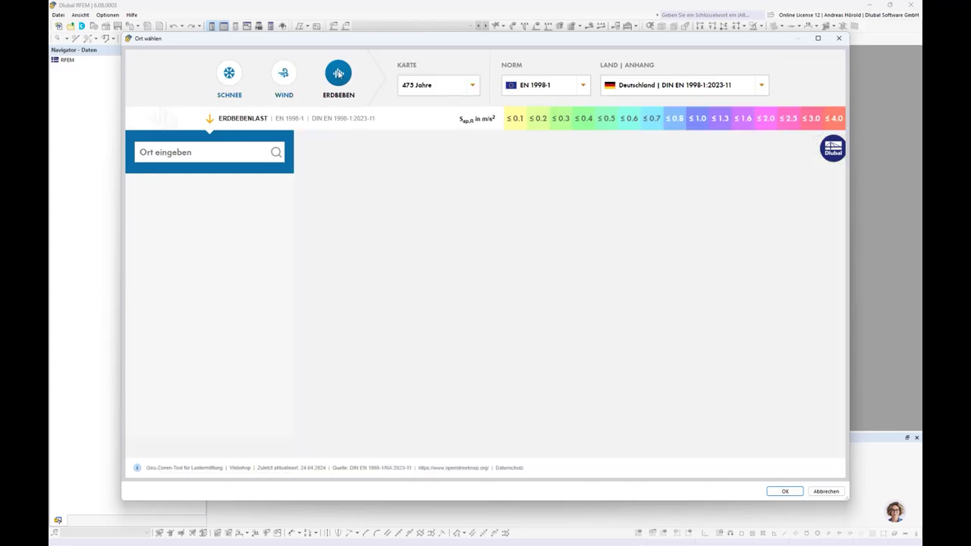
{"action": "left_click", "coordinate": [227, 73]}
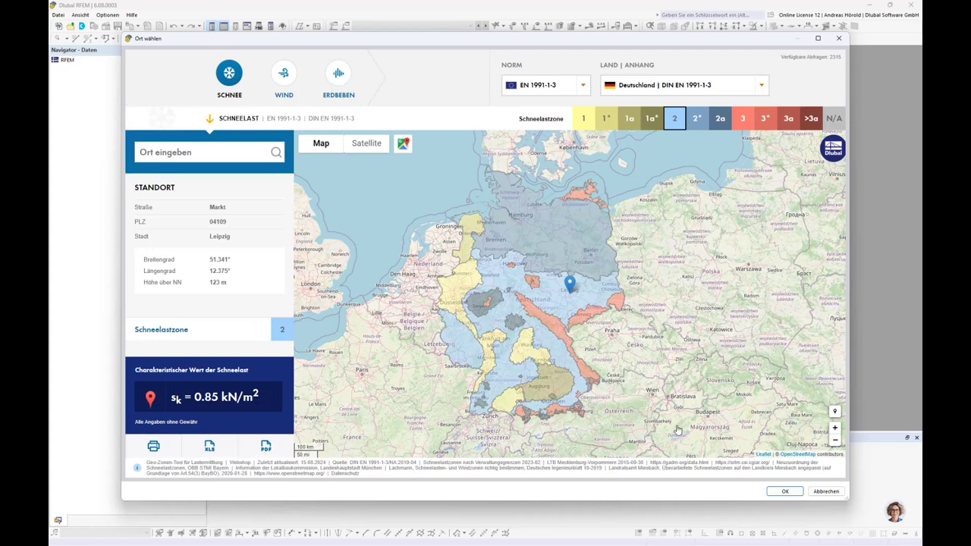
Accept the chosen location and create the new 3D model with the name Anbau.
{"action": "left_click", "coordinate": [786, 492]}
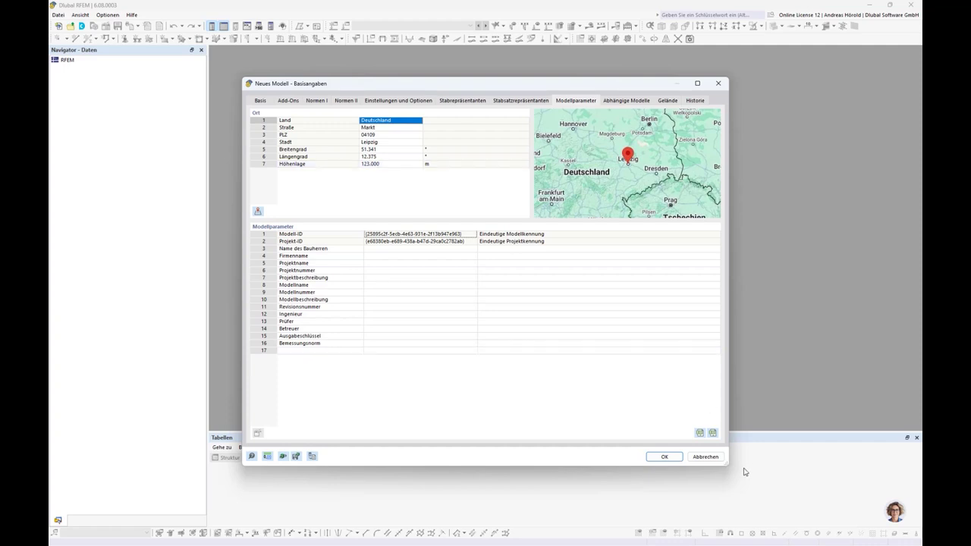
{"action": "left_click", "coordinate": [662, 457]}
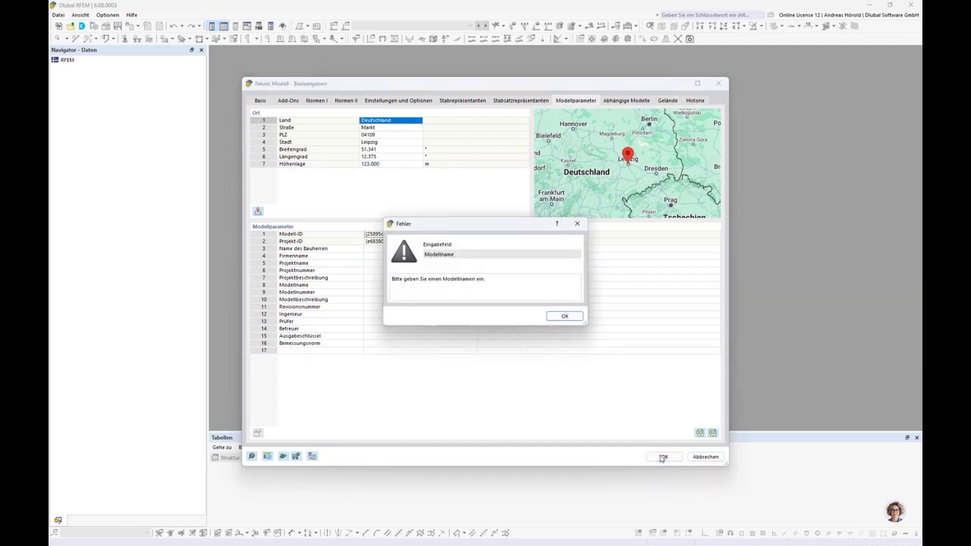
{"action": "left_click", "coordinate": [562, 316]}
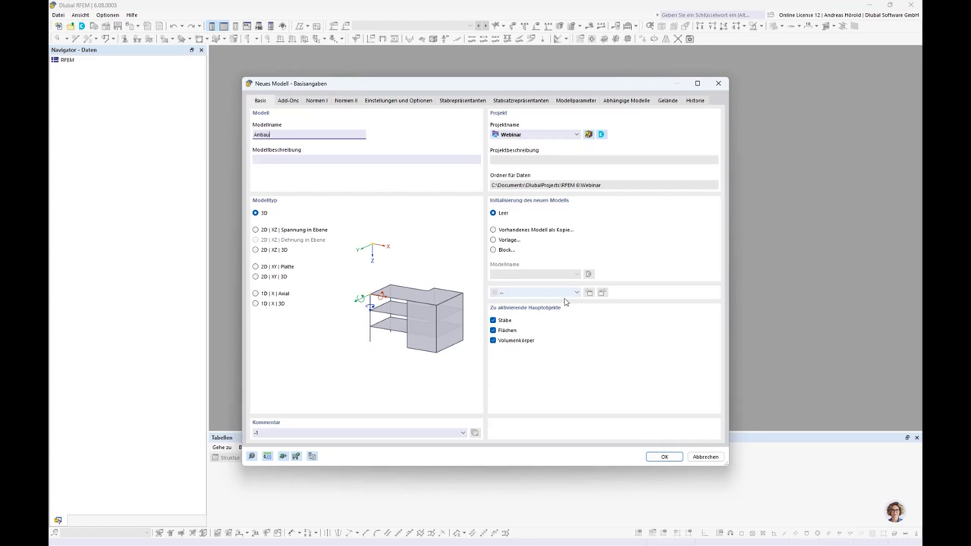
{"action": "left_click", "coordinate": [665, 456]}
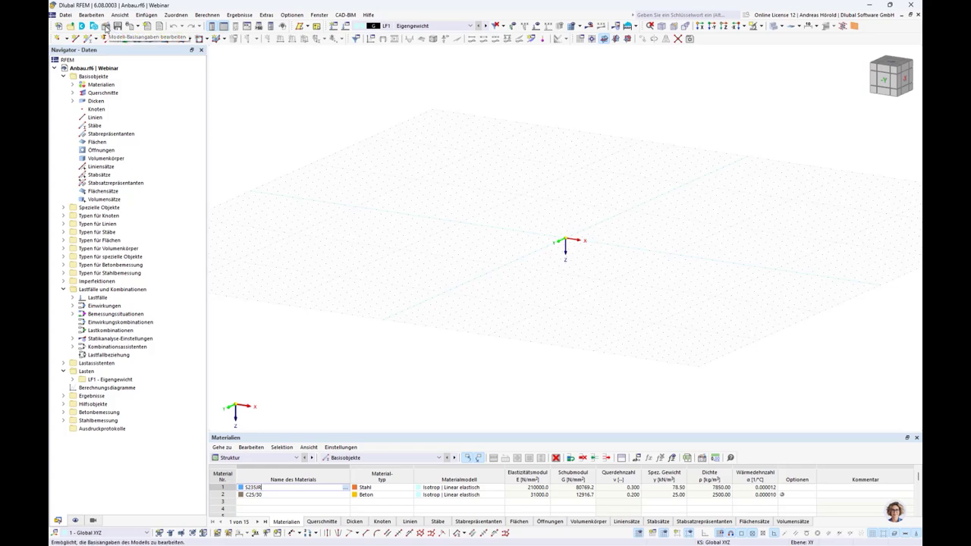
Reopen the model's base data to review the available add-ons, leaving without changes.
{"action": "left_click", "coordinate": [106, 27]}
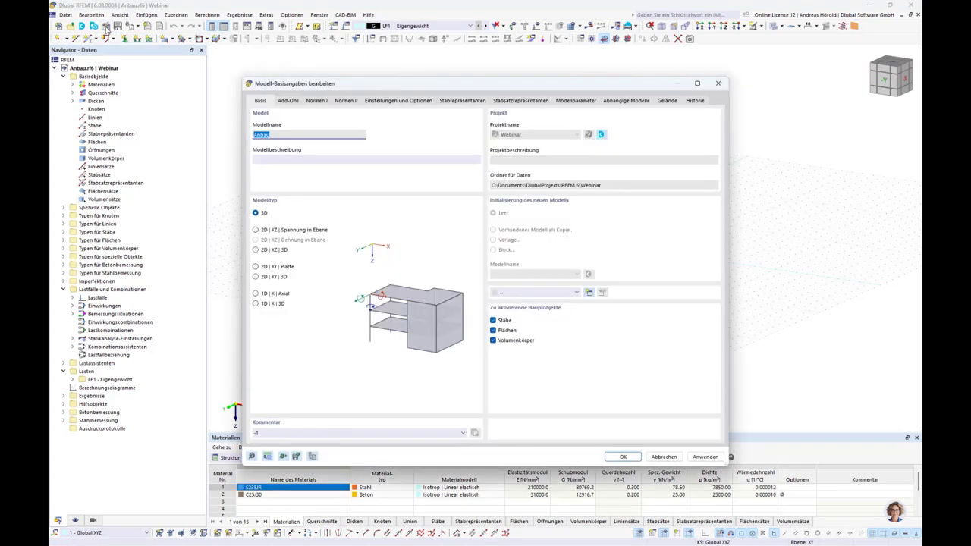
{"action": "left_click", "coordinate": [290, 102]}
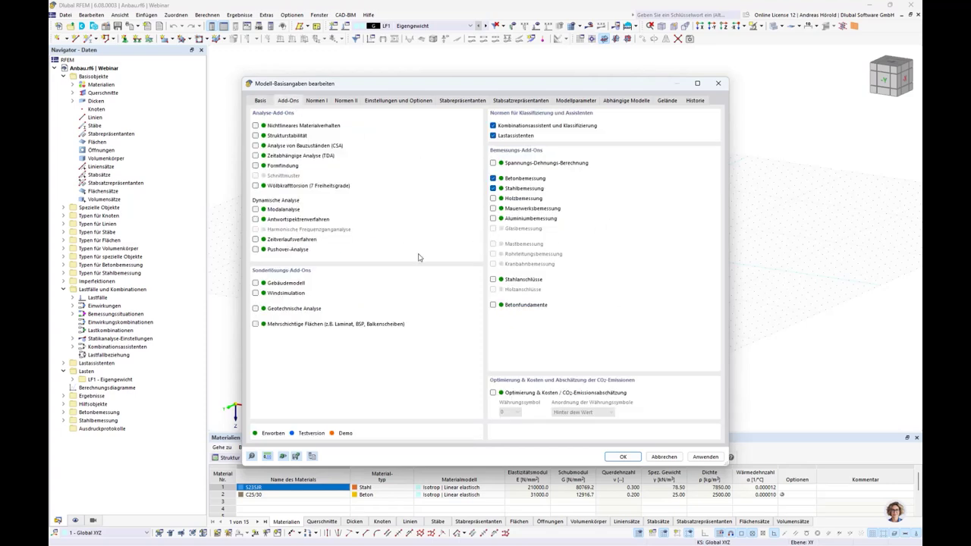
{"action": "left_click", "coordinate": [664, 457]}
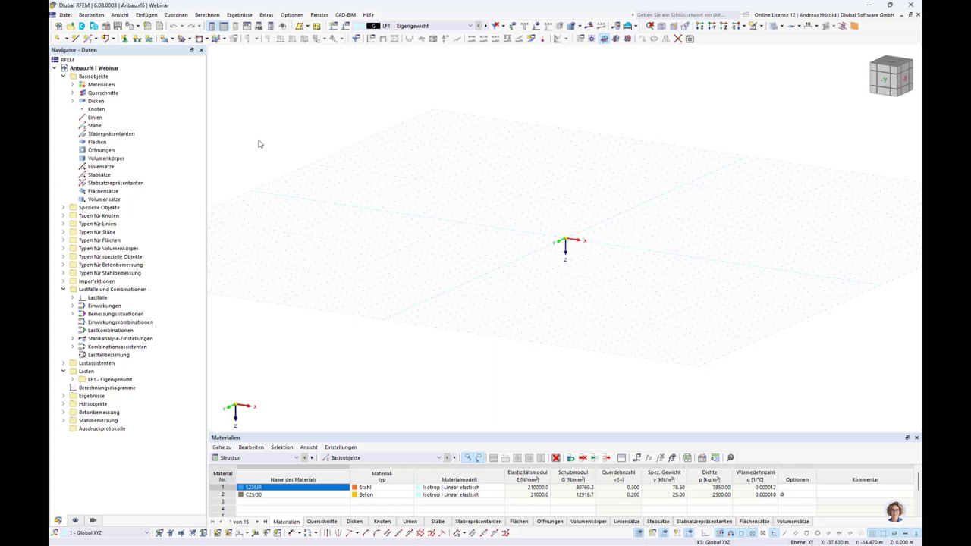
Switch to Dlubal Center and look at the management options for the Webinar project.
{"action": "left_click", "coordinate": [82, 26]}
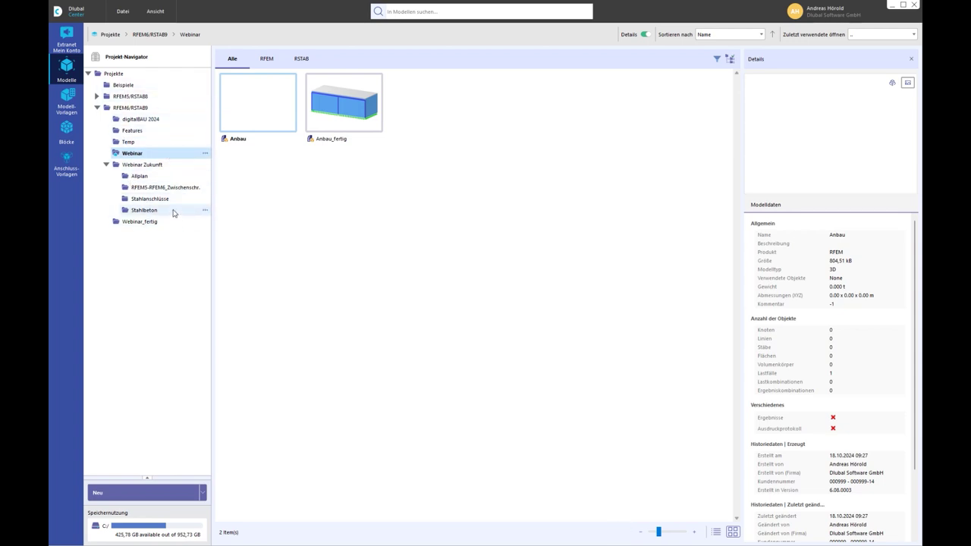
{"action": "right_click", "coordinate": [140, 156]}
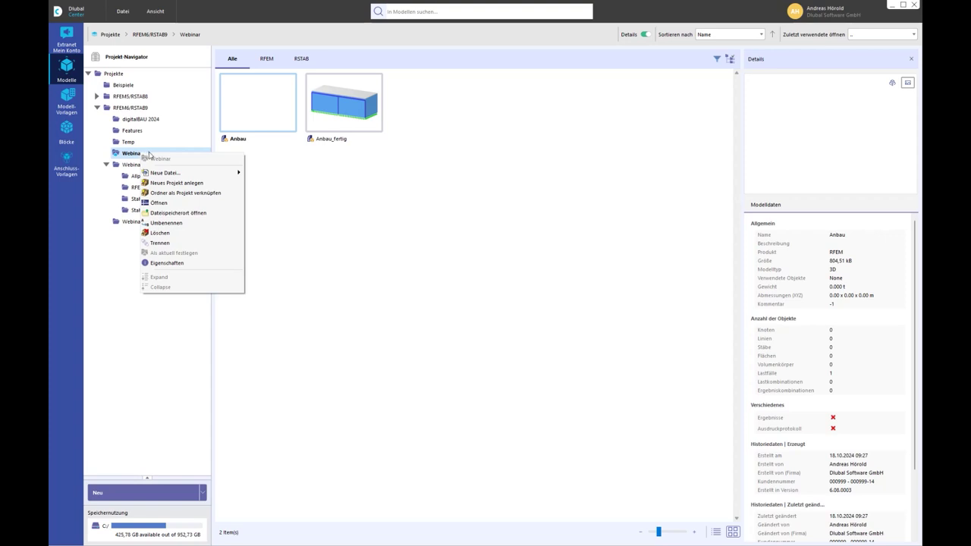
{"action": "mouse_move", "coordinate": [182, 175]}
{"action": "left_click", "coordinate": [368, 199]}
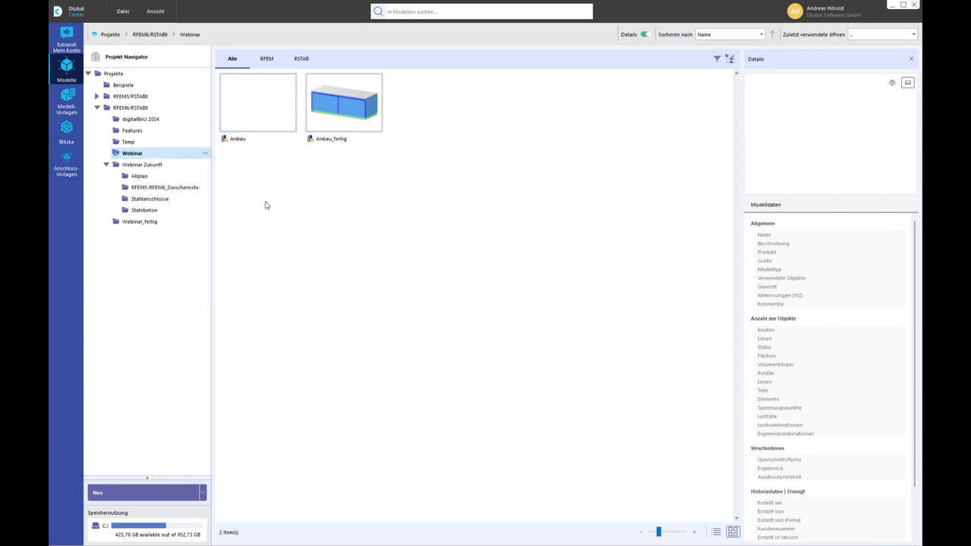
Look at the Extranet account messages and the Beispiele folder of the model templates.
{"action": "left_click", "coordinate": [66, 33]}
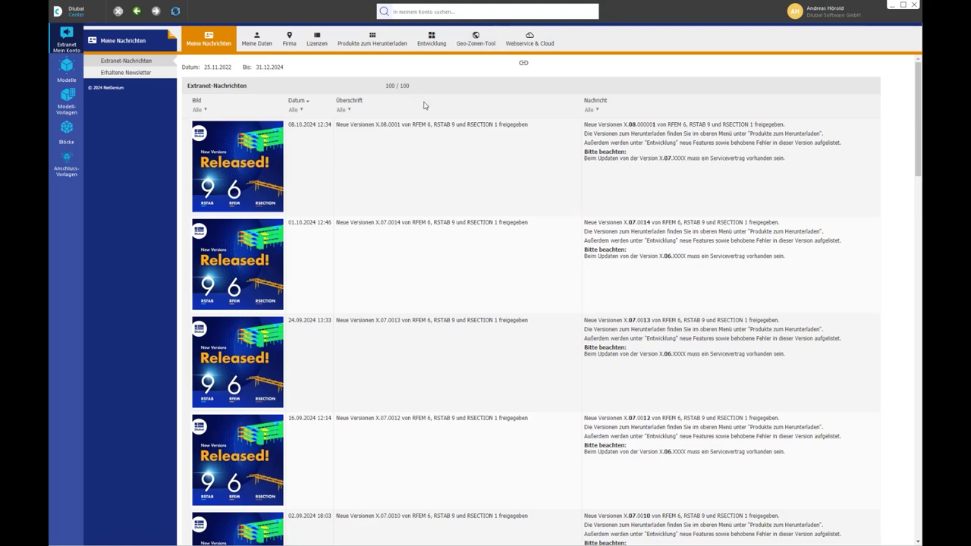
{"action": "left_click", "coordinate": [67, 96]}
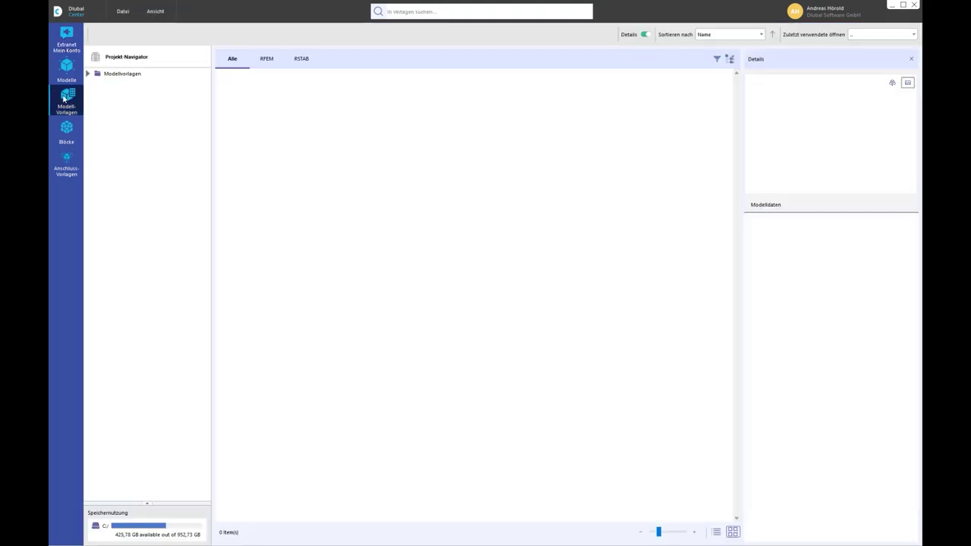
{"action": "left_click", "coordinate": [88, 73]}
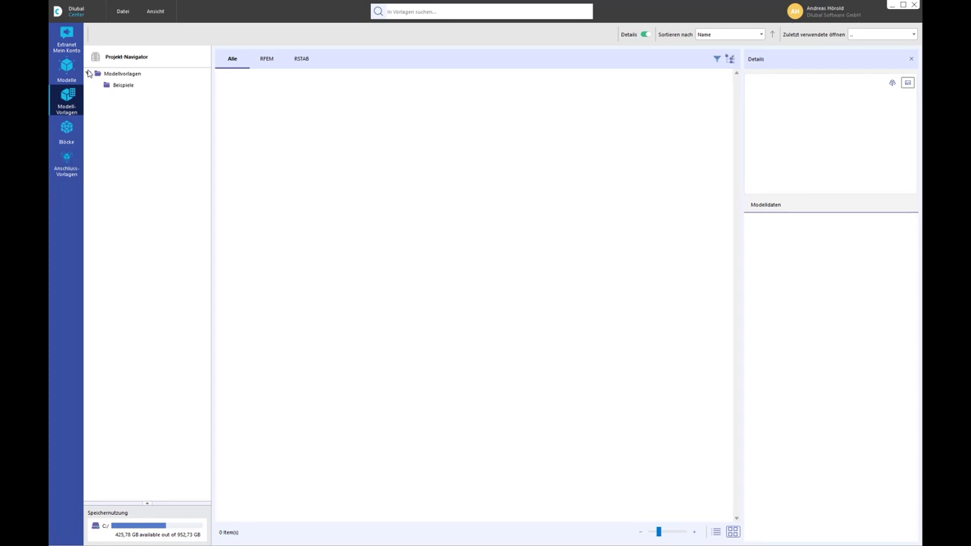
{"action": "left_click", "coordinate": [126, 86]}
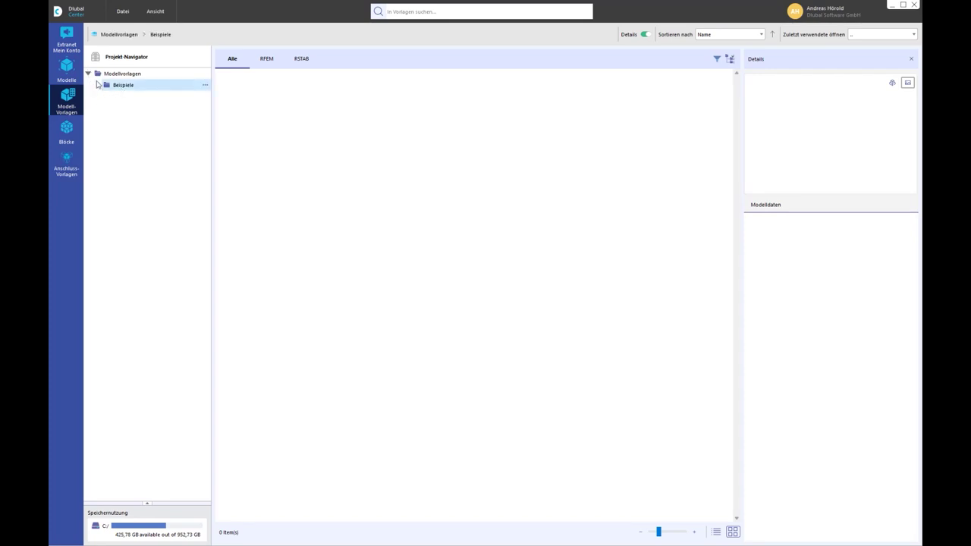
Browse the block library, viewing the Fischbauchträger, Einfeldrahmen and Mehrfeldrahmen categories.
{"action": "left_click", "coordinate": [67, 129]}
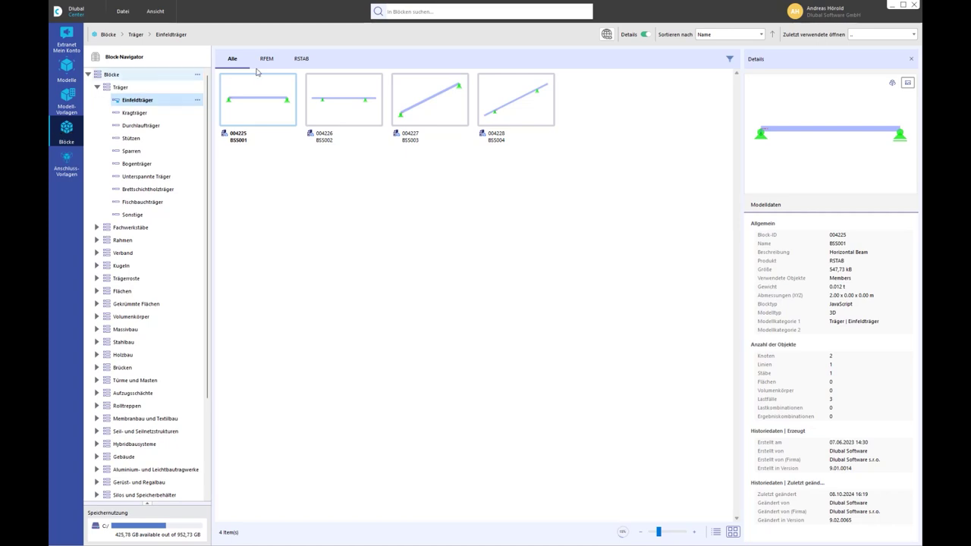
{"action": "left_click", "coordinate": [137, 201]}
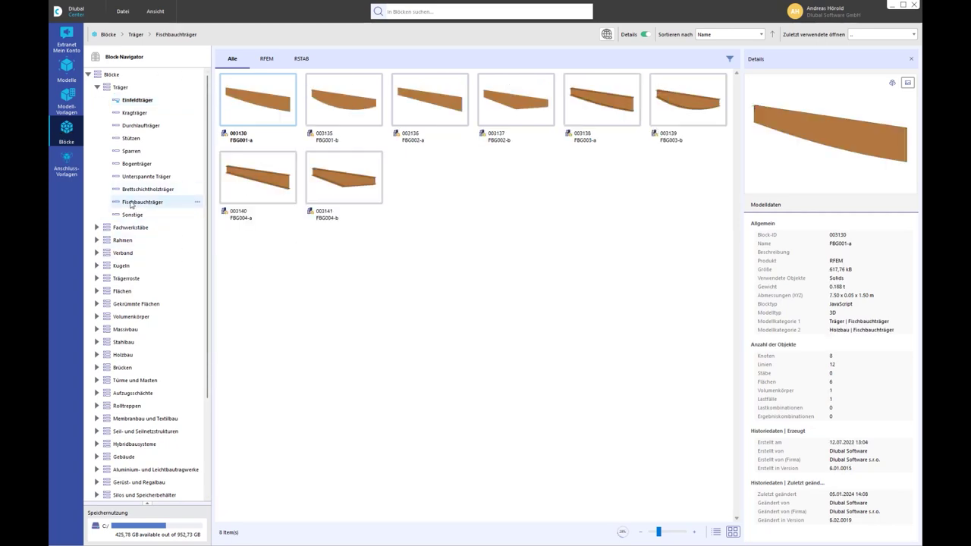
{"action": "left_click", "coordinate": [96, 239]}
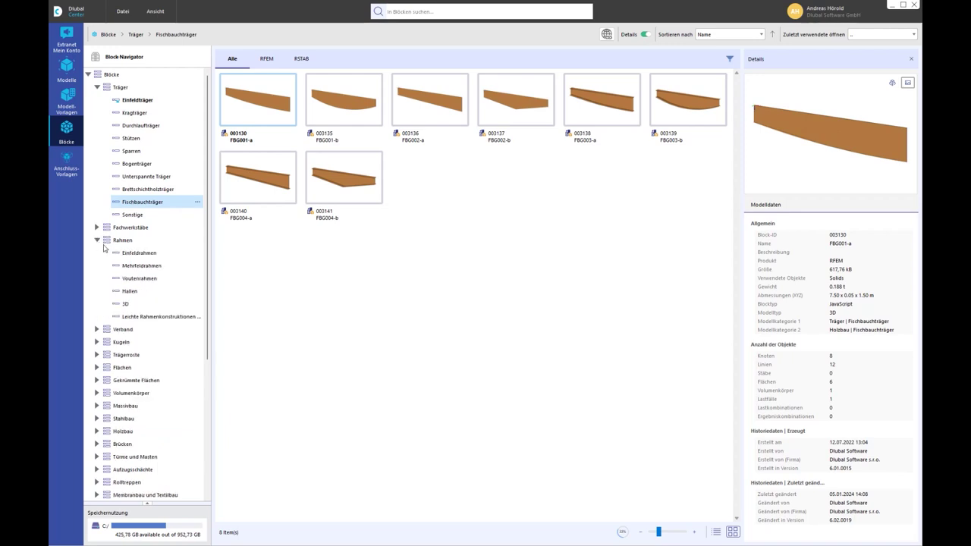
{"action": "left_click", "coordinate": [139, 253]}
{"action": "left_click", "coordinate": [138, 265]}
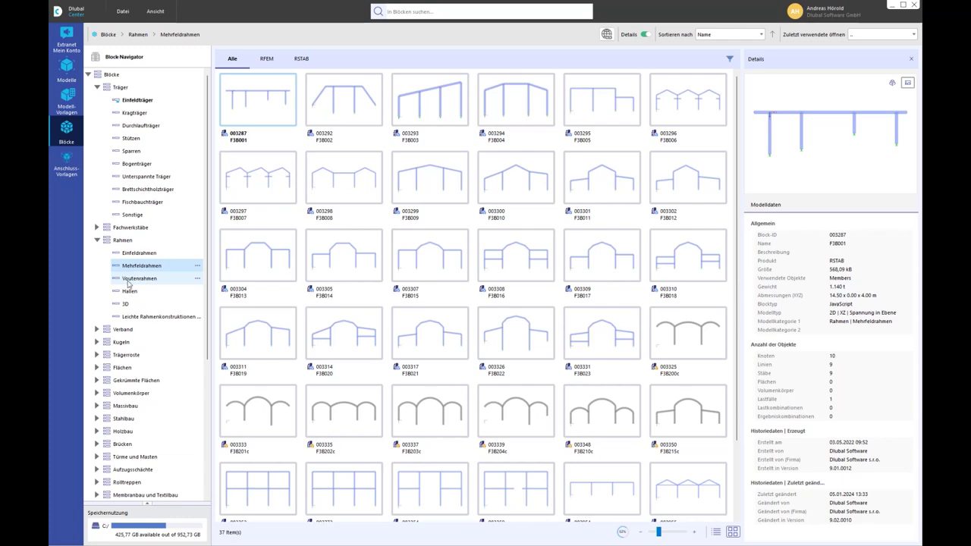
Filter the connection templates by owner Dlubal Software, cross-section I-Profil and connecting element Stirnplatte.
{"action": "left_click", "coordinate": [67, 159]}
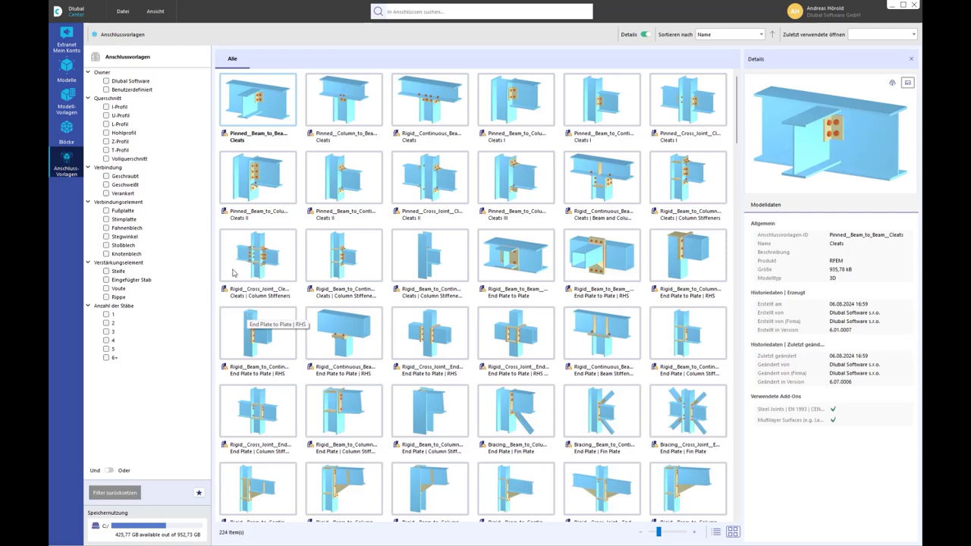
{"action": "left_click", "coordinate": [106, 80]}
{"action": "left_click", "coordinate": [106, 107]}
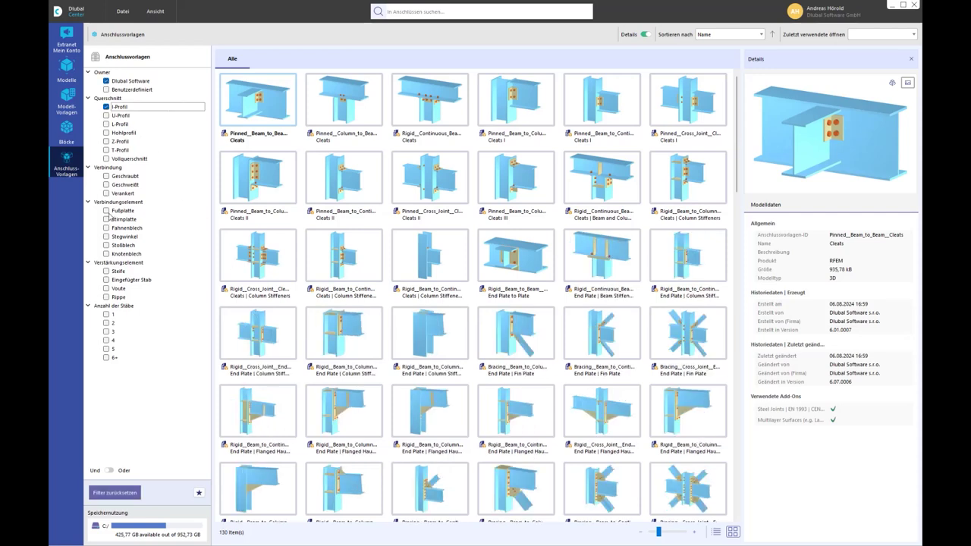
{"action": "left_click", "coordinate": [106, 211]}
{"action": "left_click", "coordinate": [106, 211]}
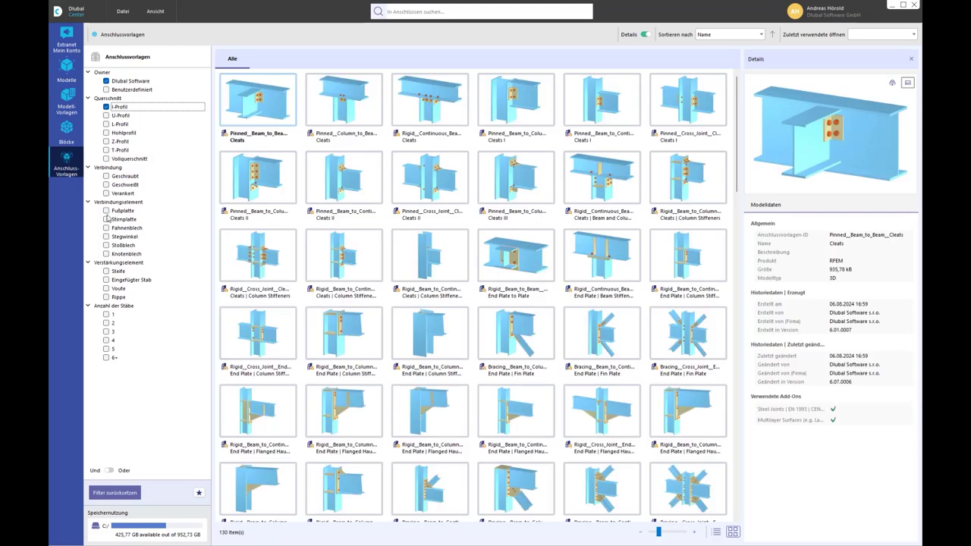
{"action": "left_click", "coordinate": [106, 219]}
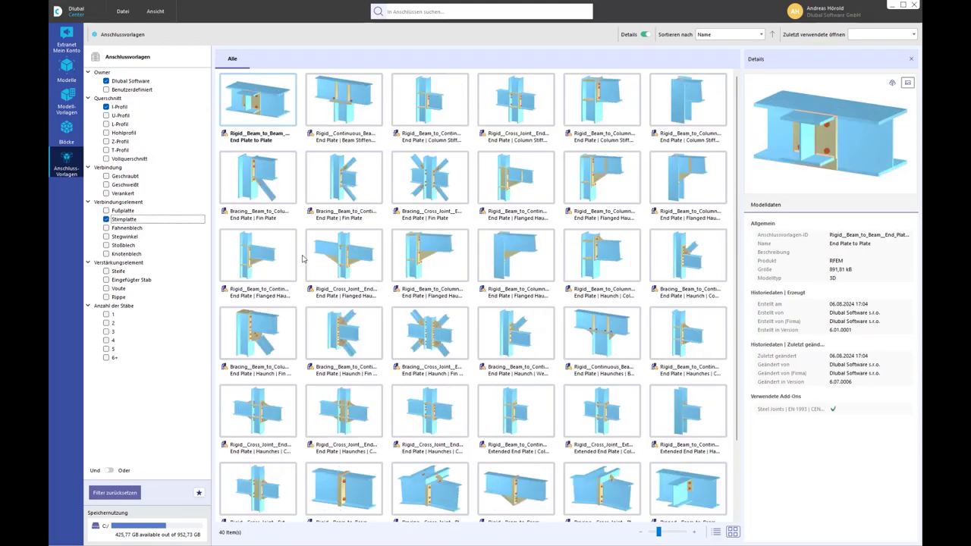
Close Dlubal Center to return to RFEM and look at the navigator's display settings and saved views.
{"action": "left_click", "coordinate": [66, 65]}
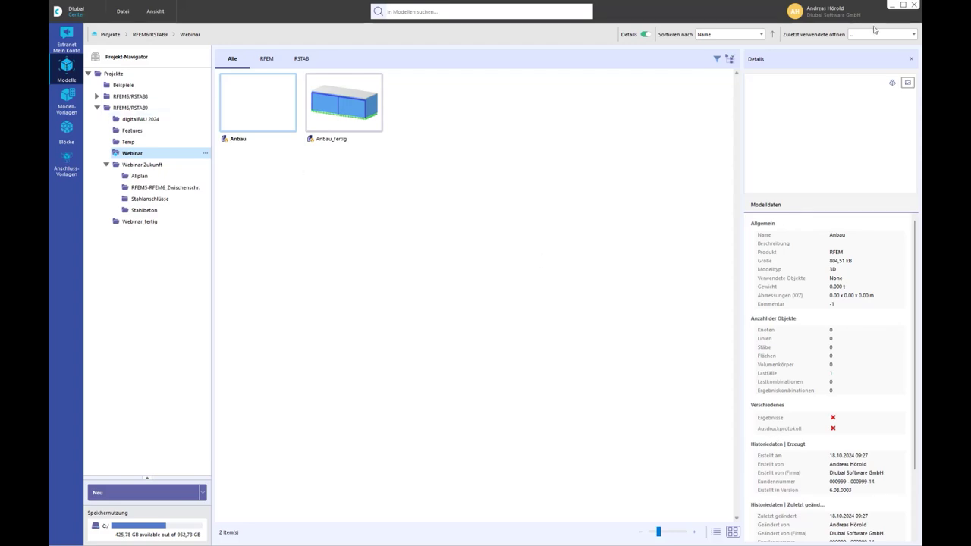
{"action": "left_click", "coordinate": [915, 6]}
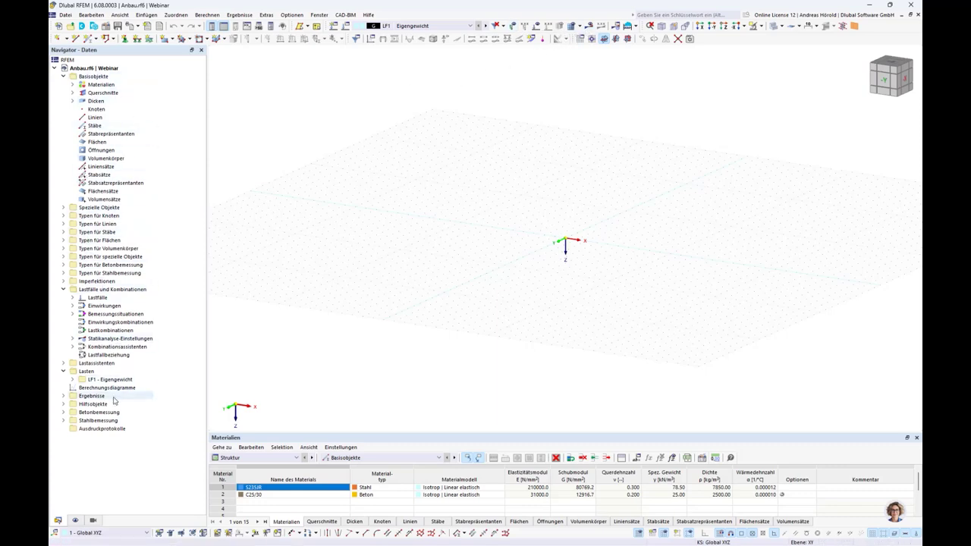
{"action": "left_click", "coordinate": [75, 521]}
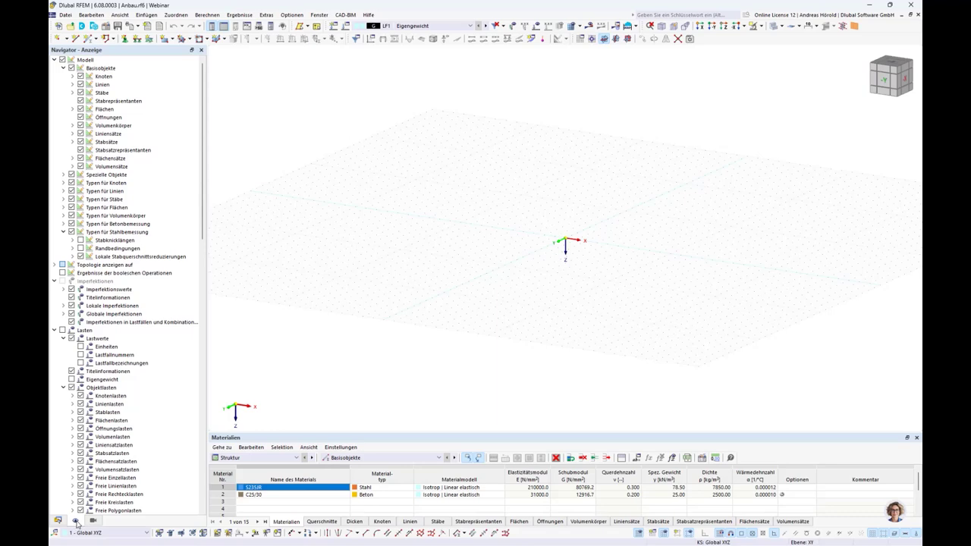
{"action": "left_click", "coordinate": [92, 520]}
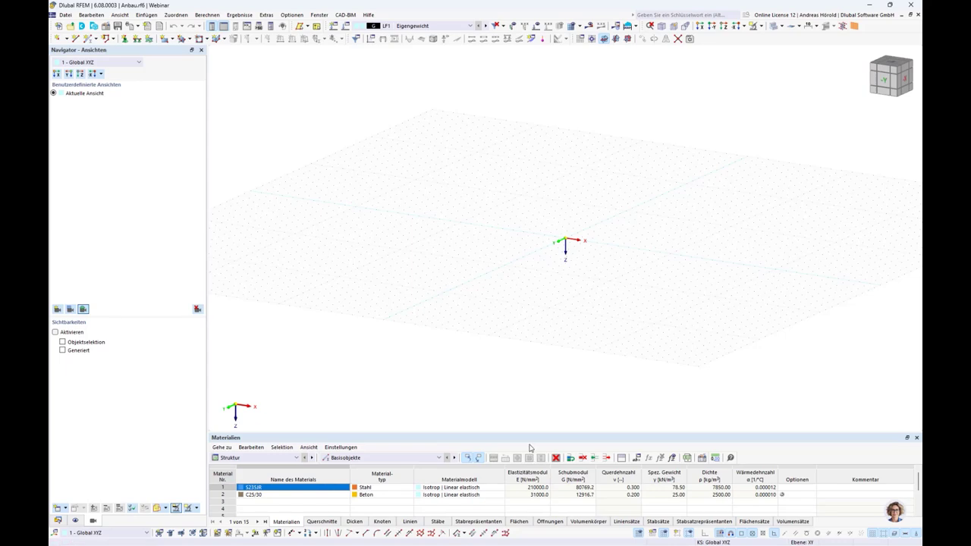
Enlarge the materials table and set up the XZ work plane in the -Y view.
{"action": "left_click_drag", "start_coordinate": [528, 432], "coordinate": [531, 390]}
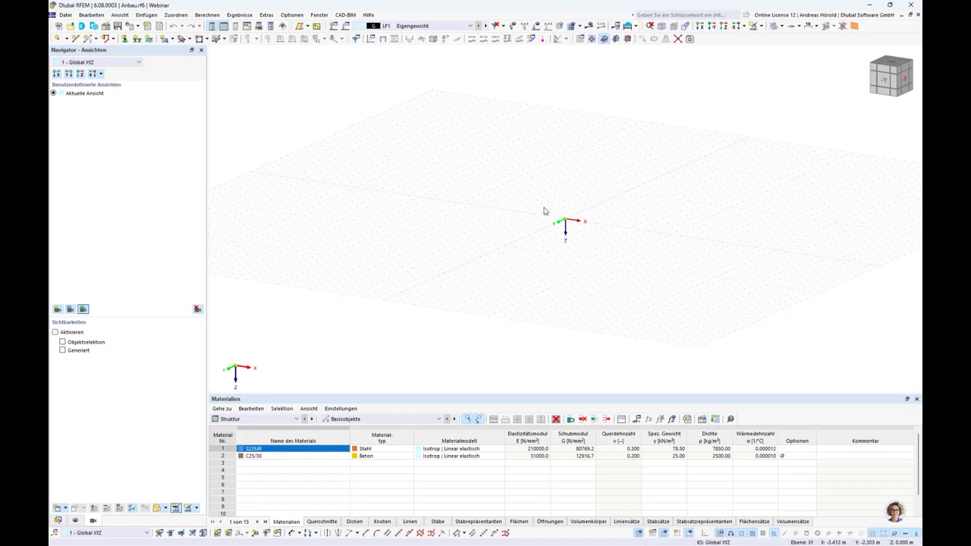
{"action": "left_click", "coordinate": [628, 39]}
{"action": "left_click", "coordinate": [712, 27]}
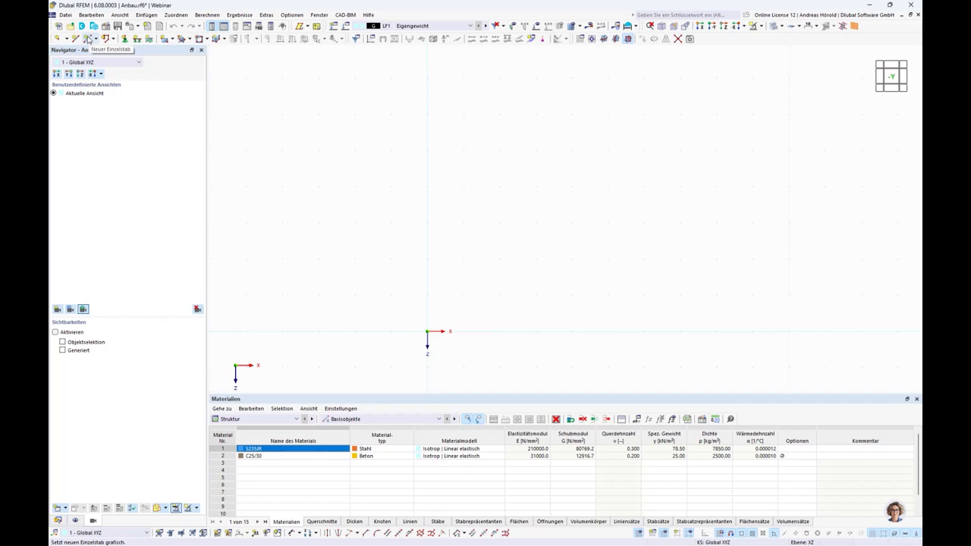
Look through the member types and the preset cross-section and material for a new single member, closing without creating it.
{"action": "left_click", "coordinate": [88, 39]}
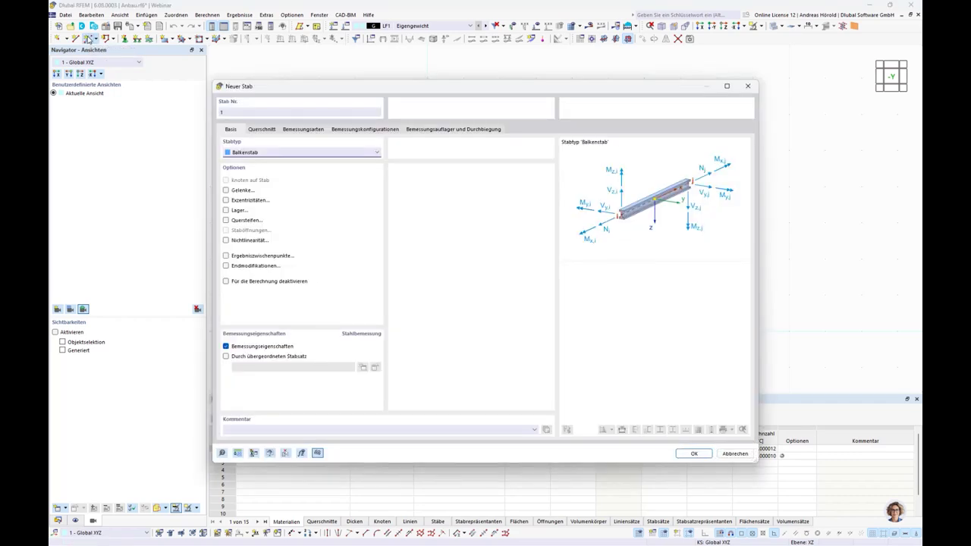
{"action": "left_click", "coordinate": [299, 154]}
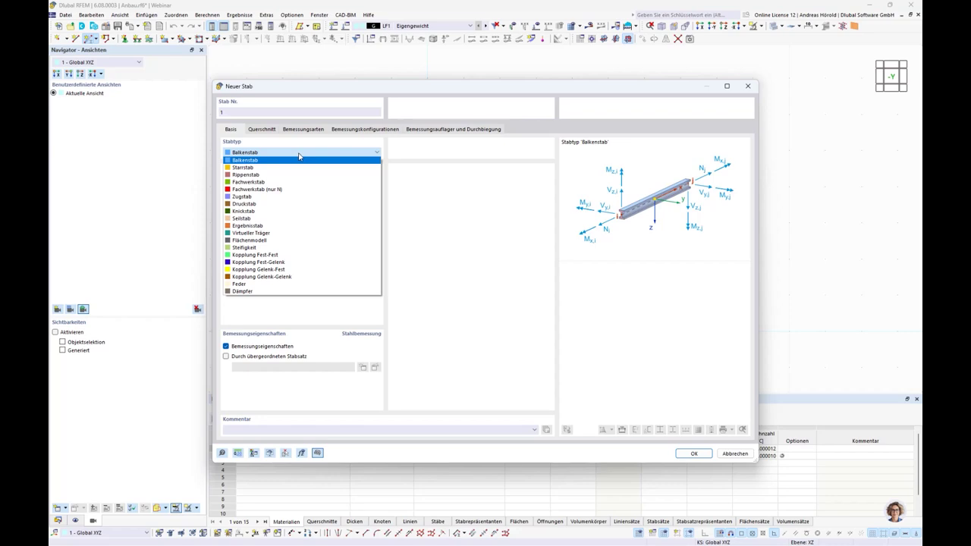
{"action": "left_click", "coordinate": [298, 155]}
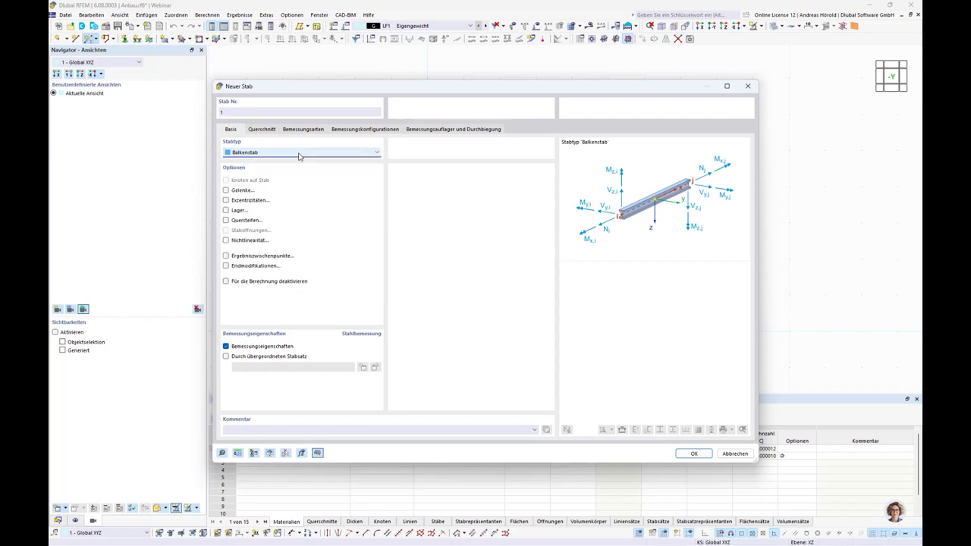
{"action": "left_click", "coordinate": [259, 129]}
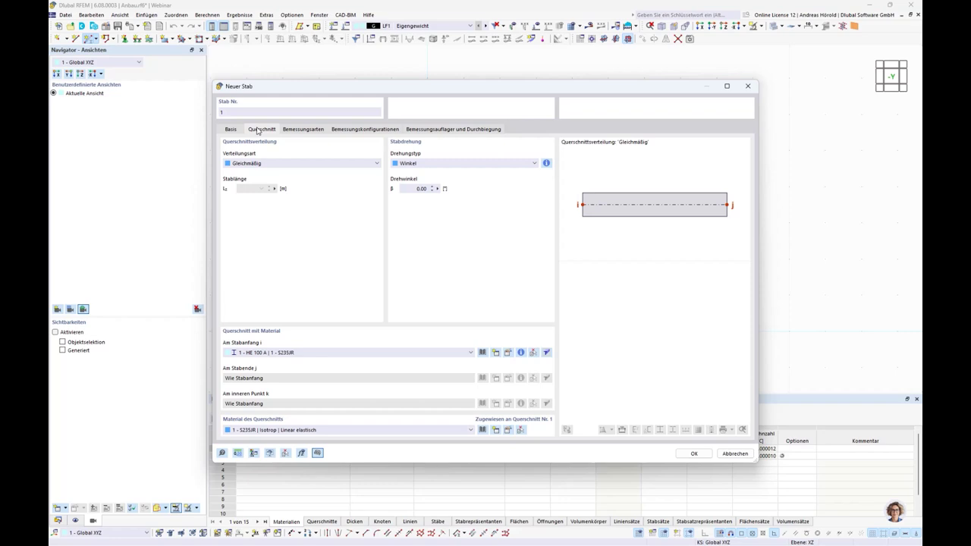
{"action": "left_click", "coordinate": [325, 353]}
{"action": "left_click", "coordinate": [326, 358]}
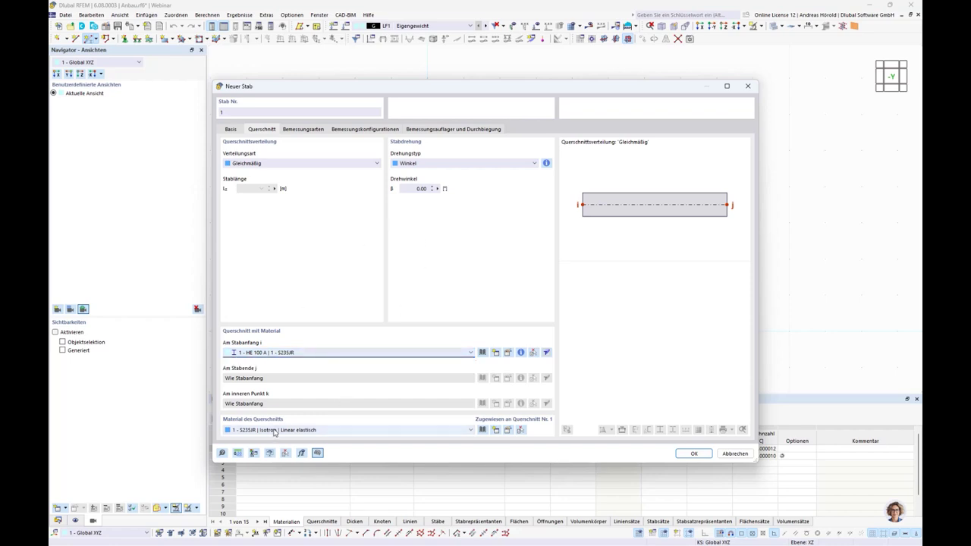
{"action": "left_click", "coordinate": [730, 453]}
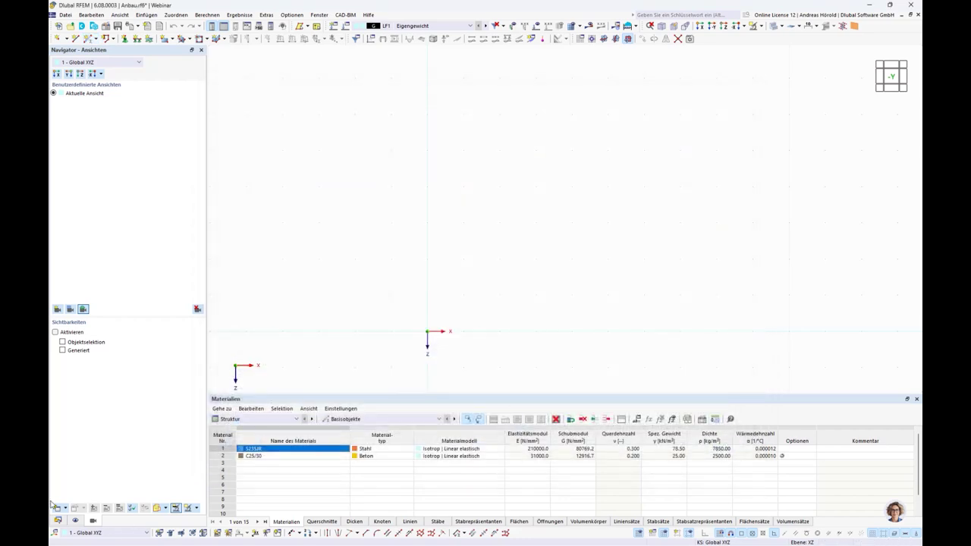
Delete all basic objects from the model data, including the preset materials, cross-section and thickness.
{"action": "left_click", "coordinate": [57, 521]}
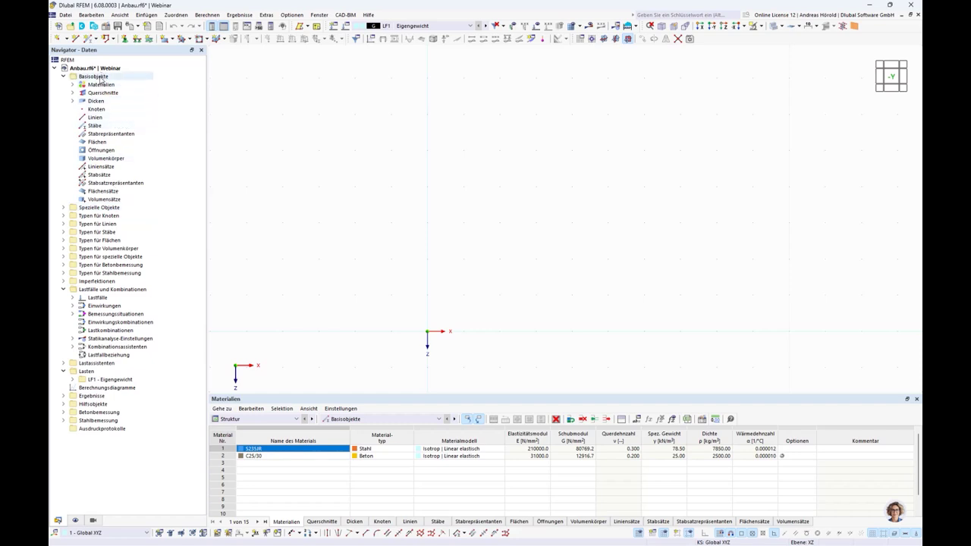
{"action": "left_click", "coordinate": [73, 84]}
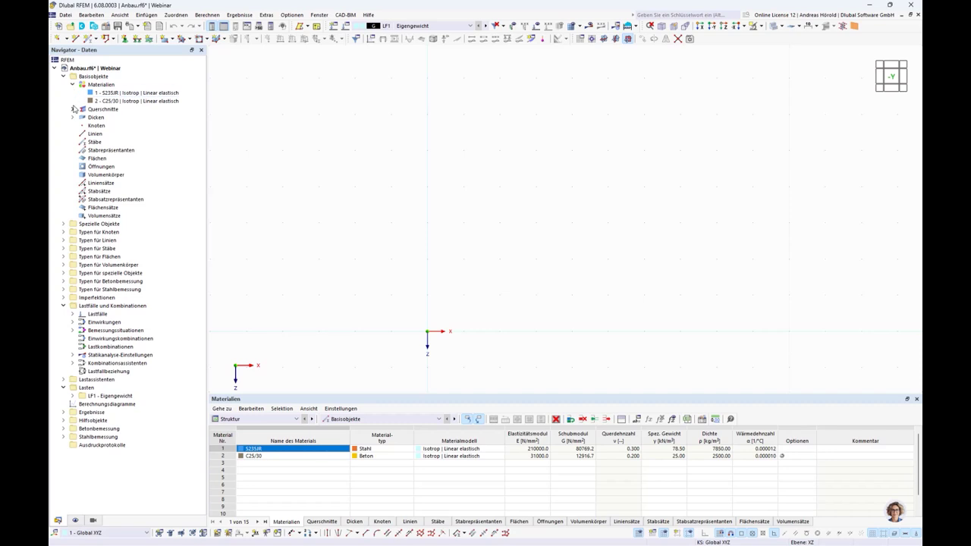
{"action": "left_click", "coordinate": [73, 108]}
{"action": "left_click", "coordinate": [73, 125]}
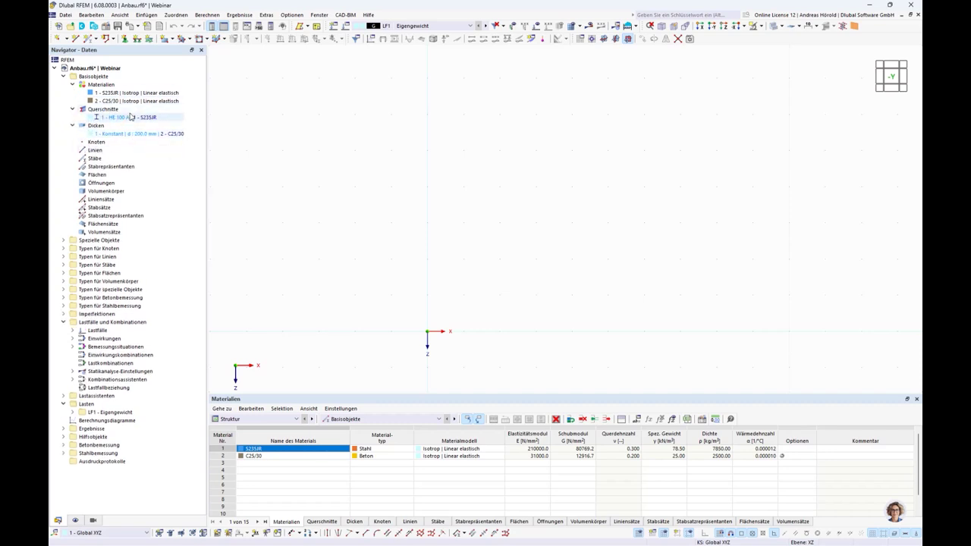
{"action": "right_click", "coordinate": [105, 77]}
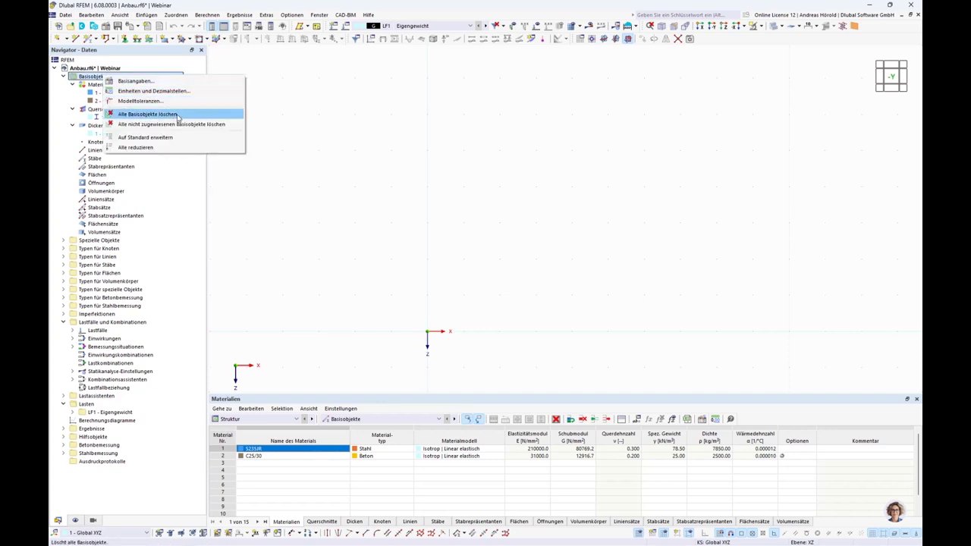
{"action": "left_click", "coordinate": [178, 115]}
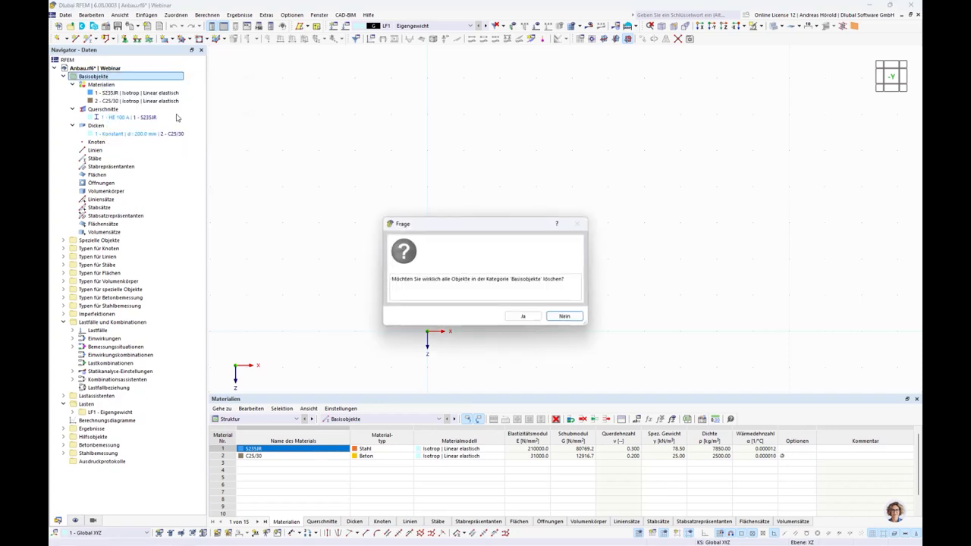
{"action": "left_click", "coordinate": [523, 315]}
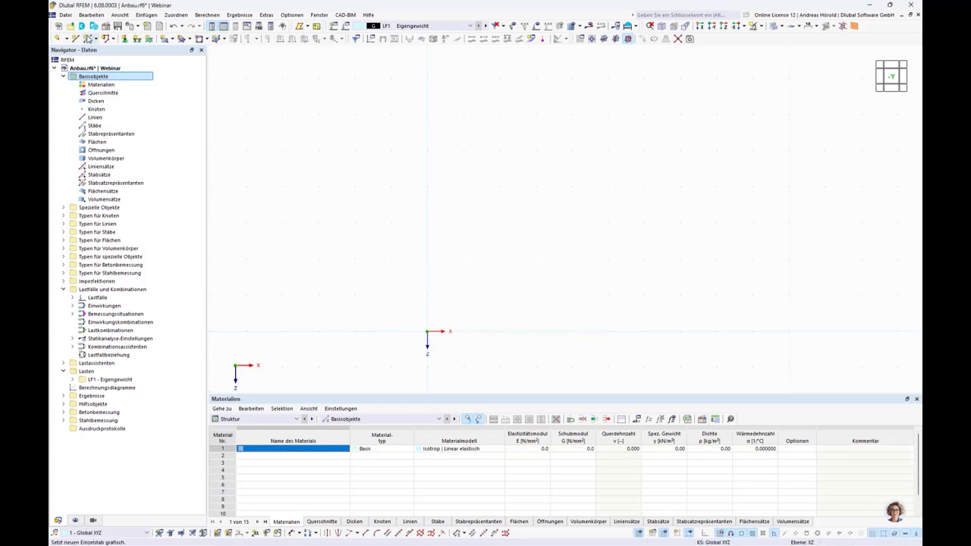
Start a new single member and choose the standardized I-section HE 160 A from the ArcelorMittal (2018) HE A series in the library.
{"action": "left_click", "coordinate": [89, 38]}
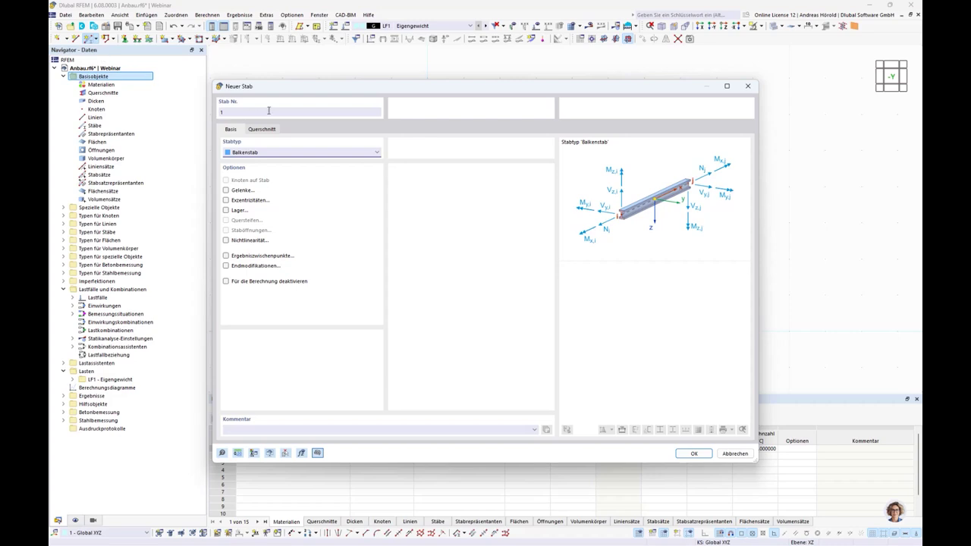
{"action": "left_click", "coordinate": [262, 129]}
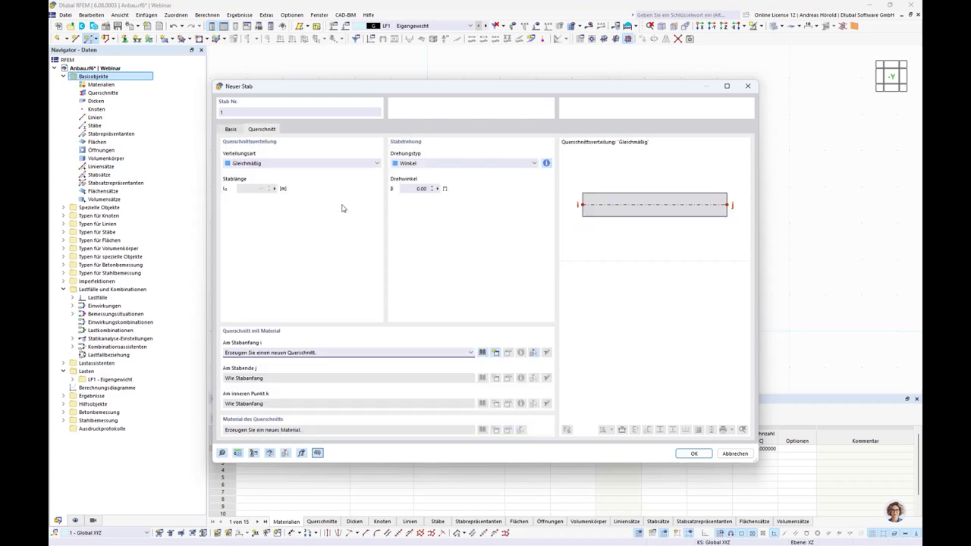
{"action": "left_click", "coordinate": [482, 353]}
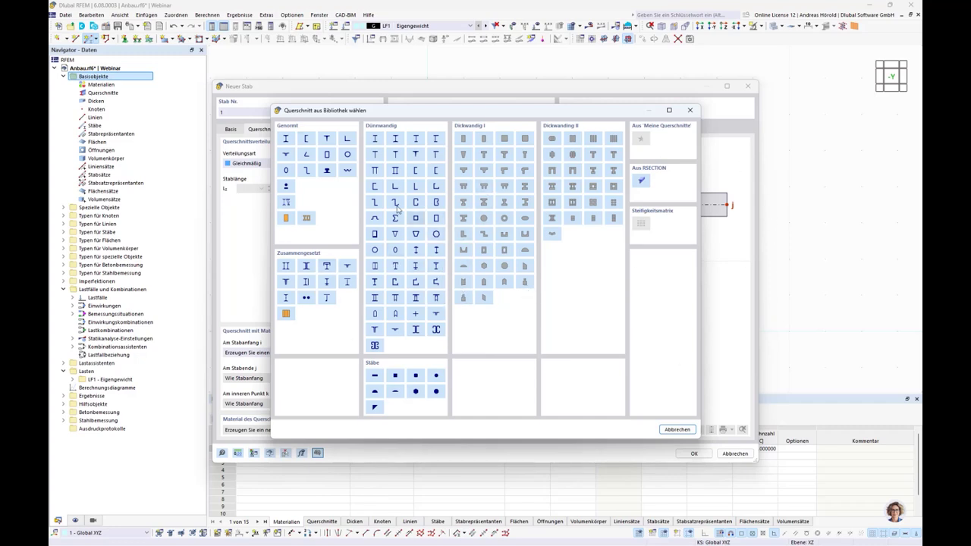
{"action": "left_click", "coordinate": [287, 140]}
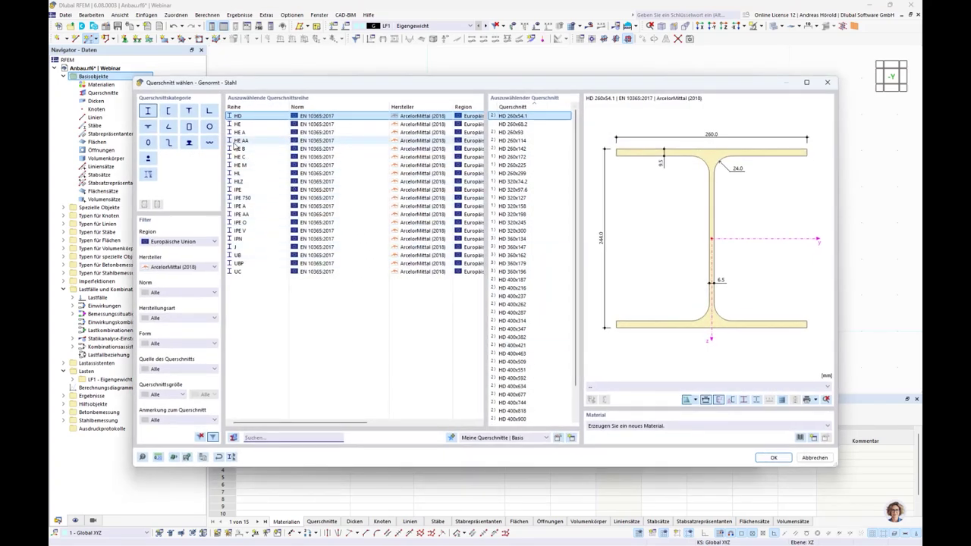
{"action": "left_click", "coordinate": [182, 243]}
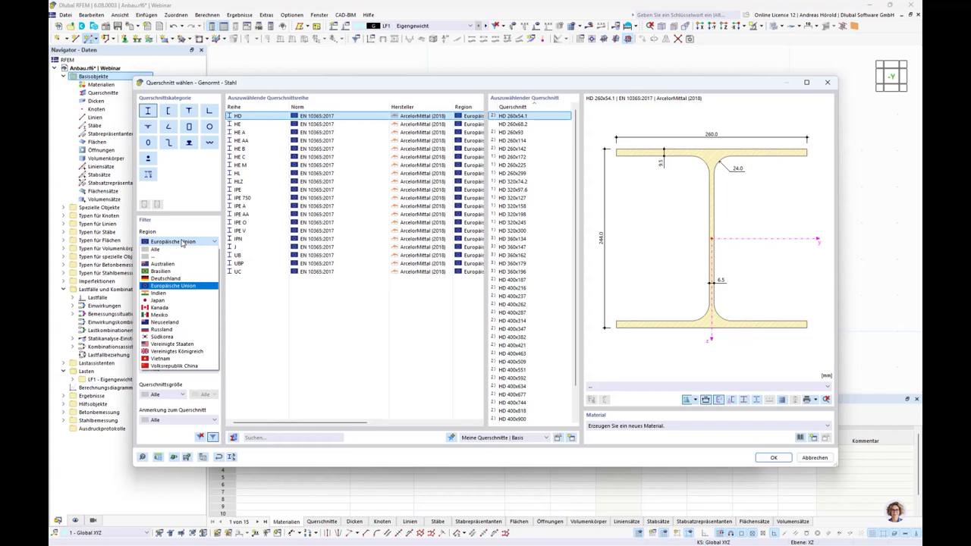
{"action": "left_click", "coordinate": [182, 242]}
{"action": "left_click", "coordinate": [193, 268]}
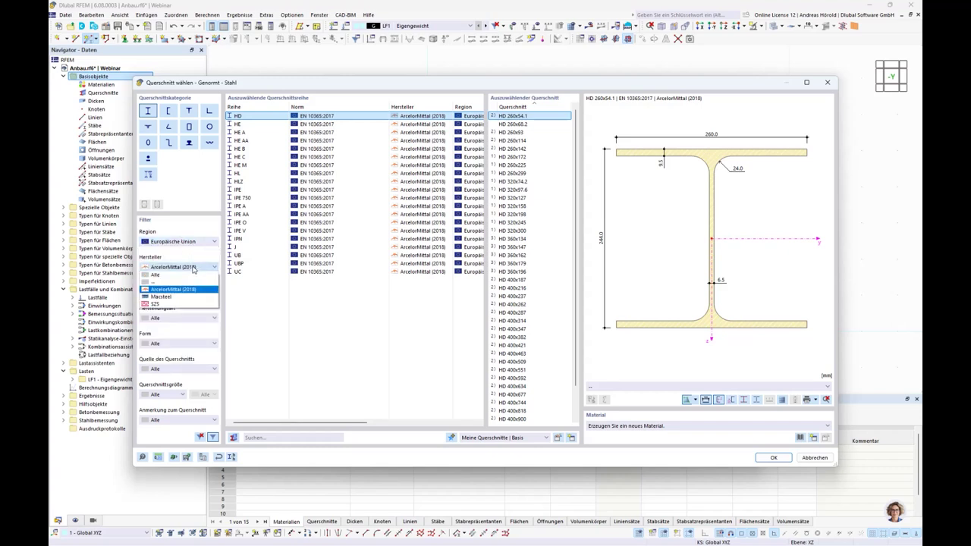
{"action": "left_click", "coordinate": [194, 268]}
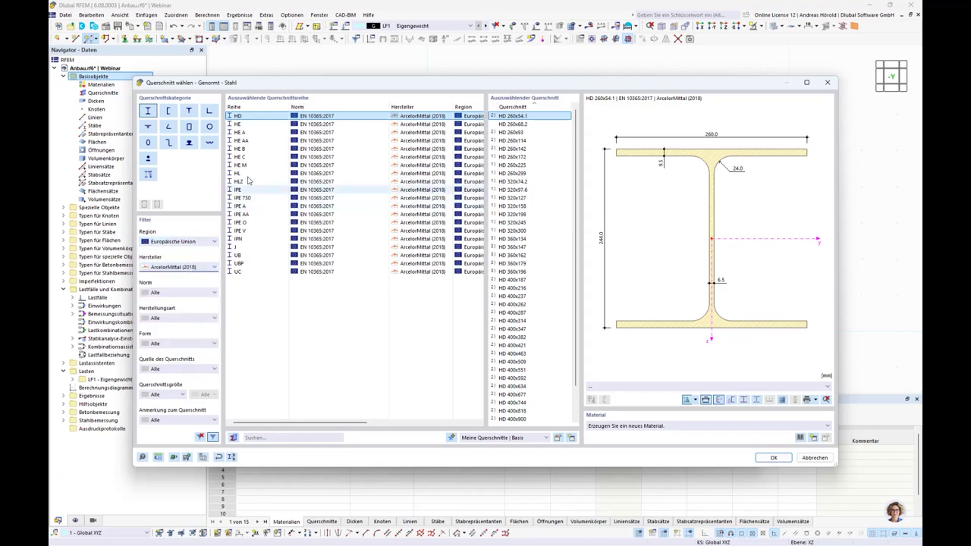
{"action": "left_click", "coordinate": [252, 133]}
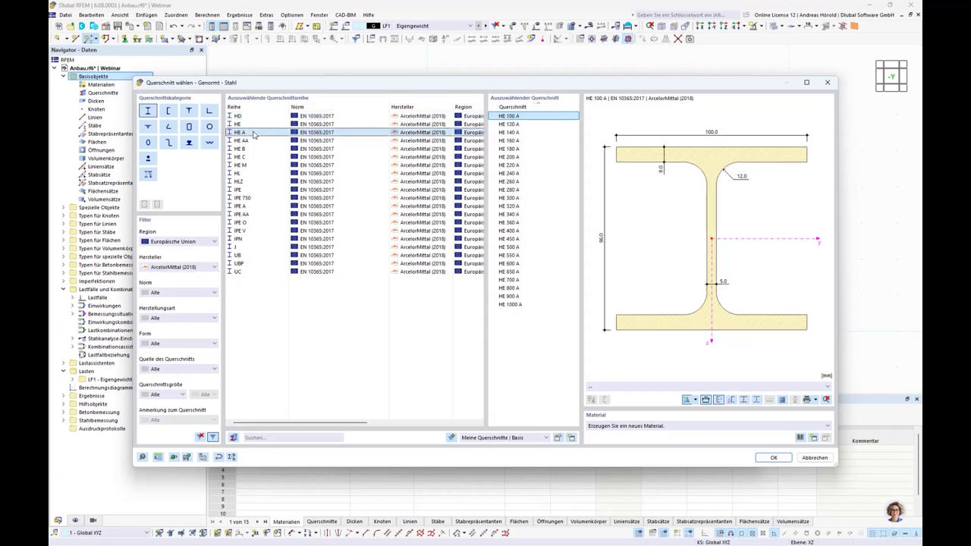
{"action": "left_click", "coordinate": [514, 141]}
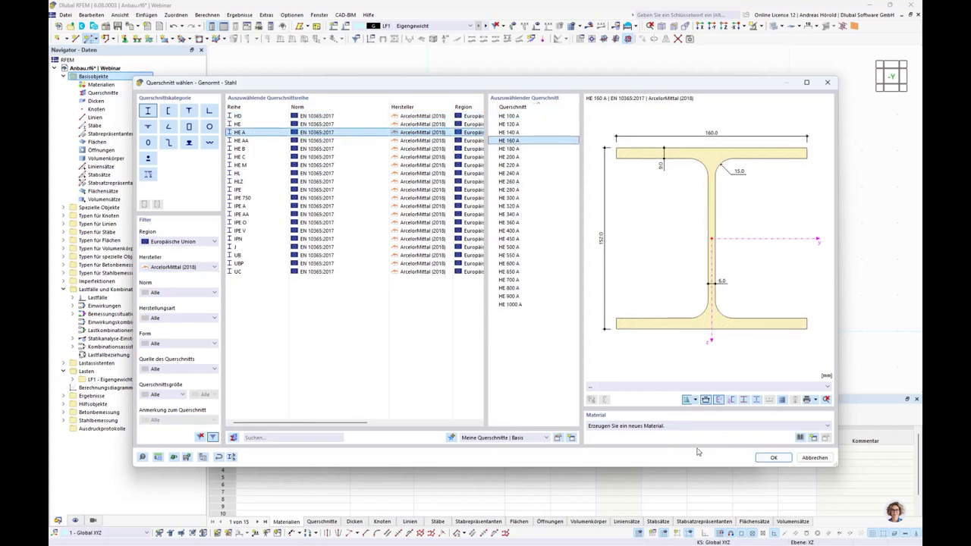
Filter the material library for the new cross-section by region Europäische Union, material type Stahl and subtype Kohlenstoffstahl.
{"action": "left_click", "coordinate": [799, 437]}
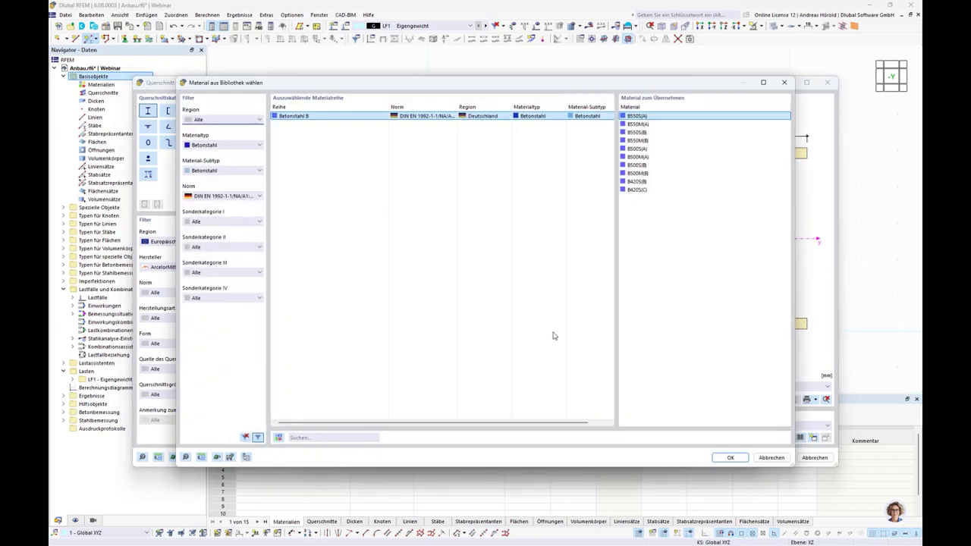
{"action": "left_click", "coordinate": [212, 119]}
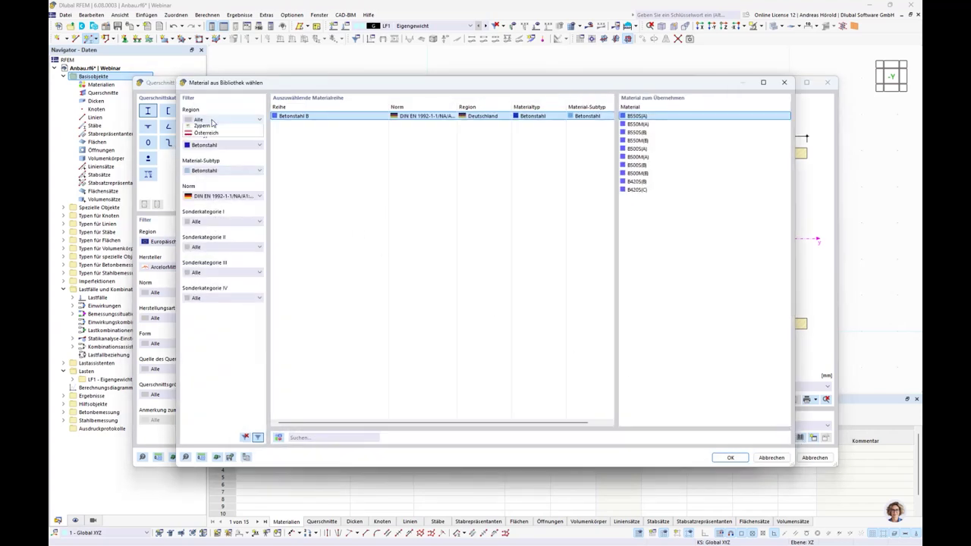
{"action": "left_click", "coordinate": [227, 171]}
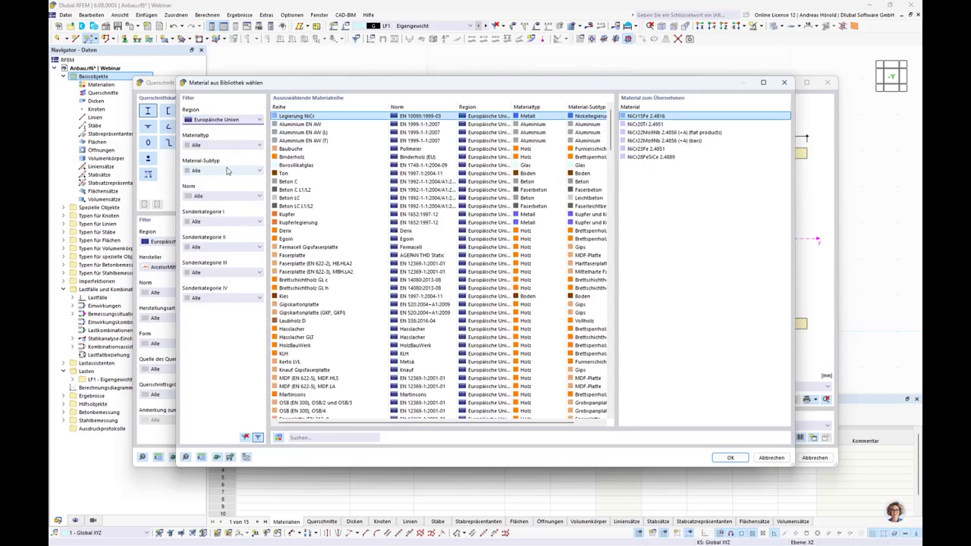
{"action": "left_click", "coordinate": [223, 146]}
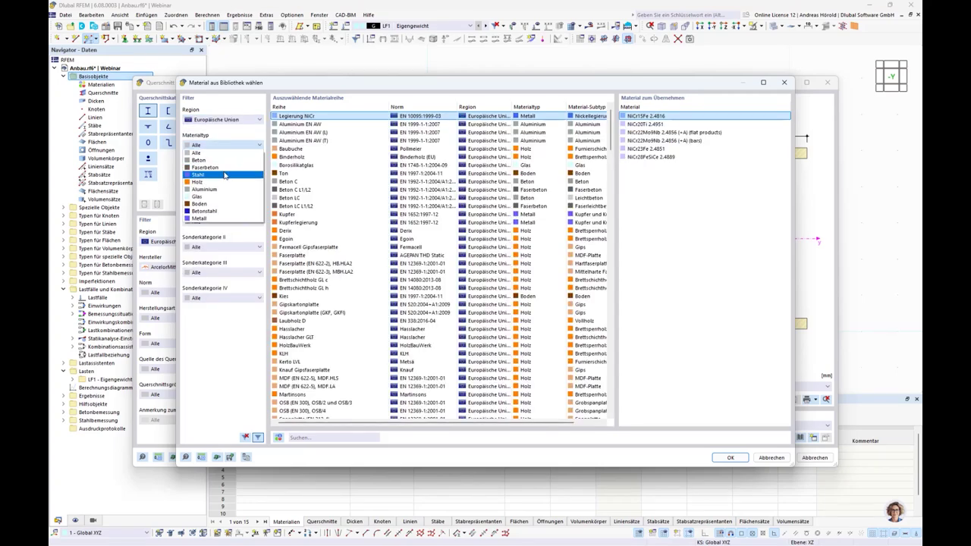
{"action": "left_click", "coordinate": [224, 175]}
{"action": "left_click", "coordinate": [224, 173]}
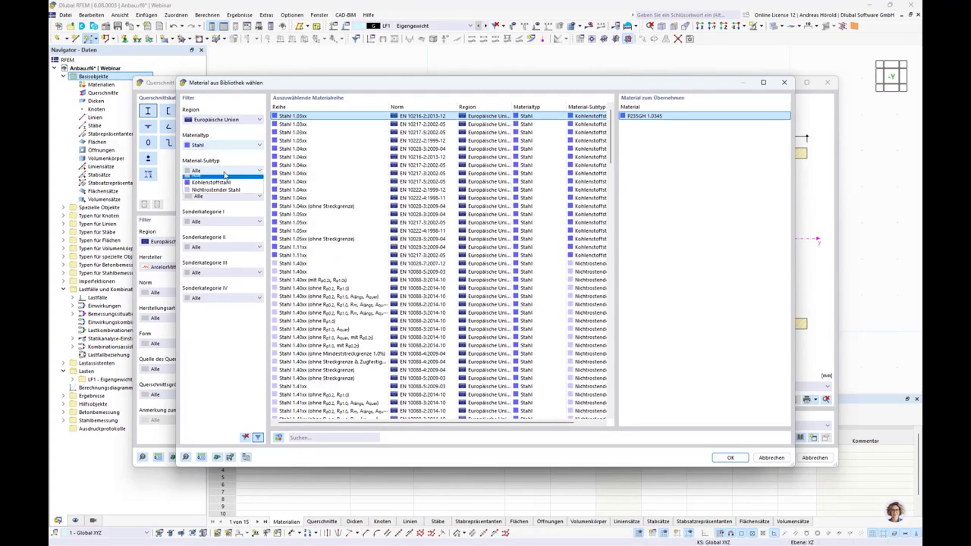
{"action": "left_click", "coordinate": [229, 186]}
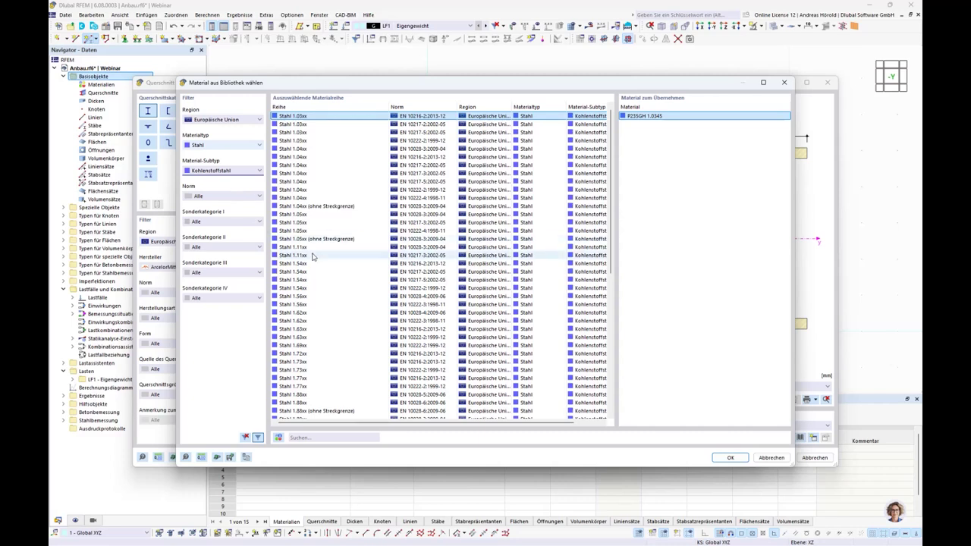
Search the material library for "Stahl s235jr", assign S235JR from EN 10025-2:2019-08 to the section and accept the cross-section.
{"action": "scroll", "coordinate": [314, 256], "scroll_direction": "down", "scroll_amount": 6}
{"action": "scroll", "coordinate": [298, 196], "scroll_direction": "down", "scroll_amount": 4}
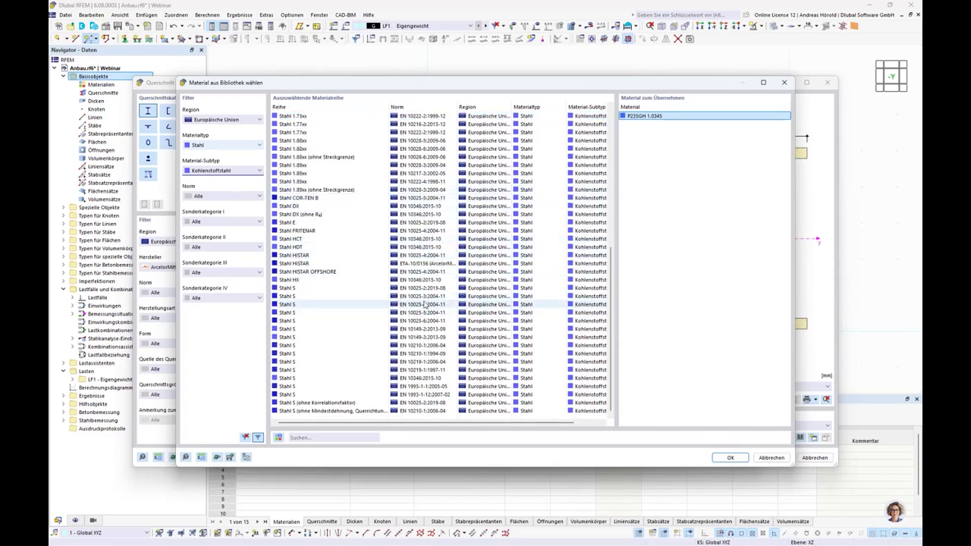
{"action": "left_click", "coordinate": [298, 289]}
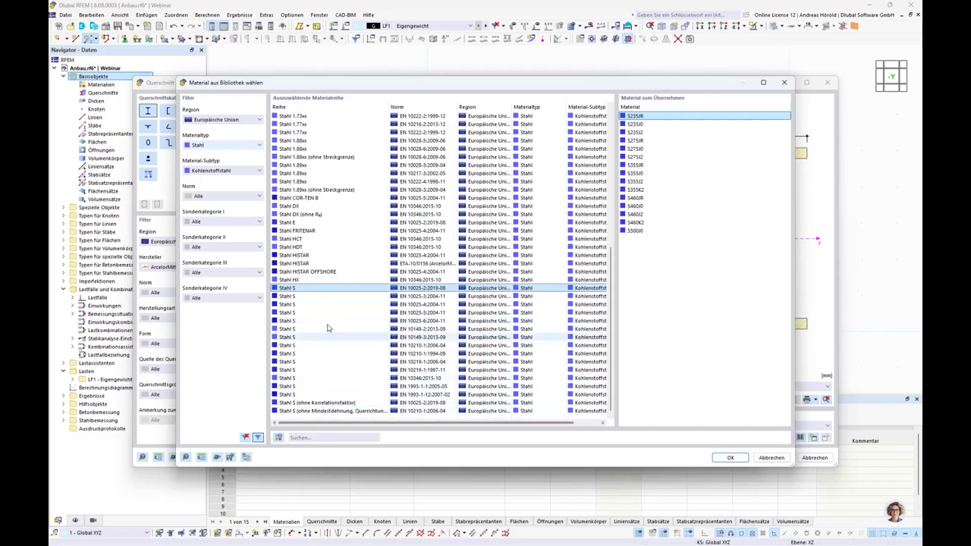
{"action": "left_click", "coordinate": [314, 437]}
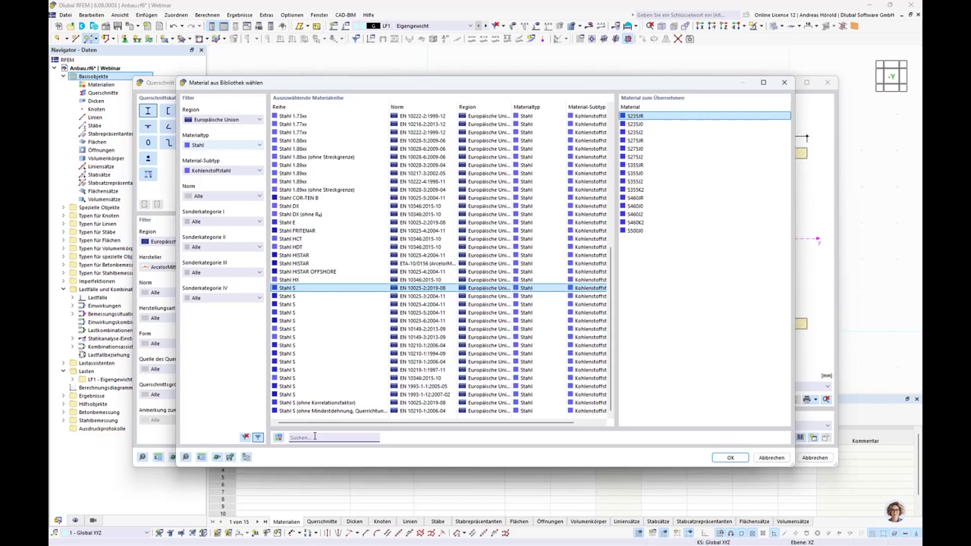
{"action": "type", "text": "S3"}
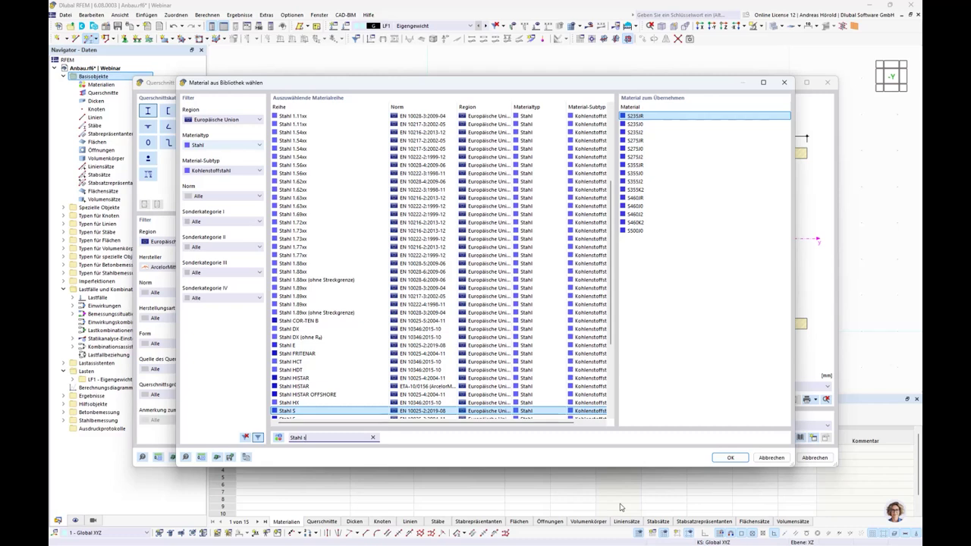
{"action": "type", "text": "235"}
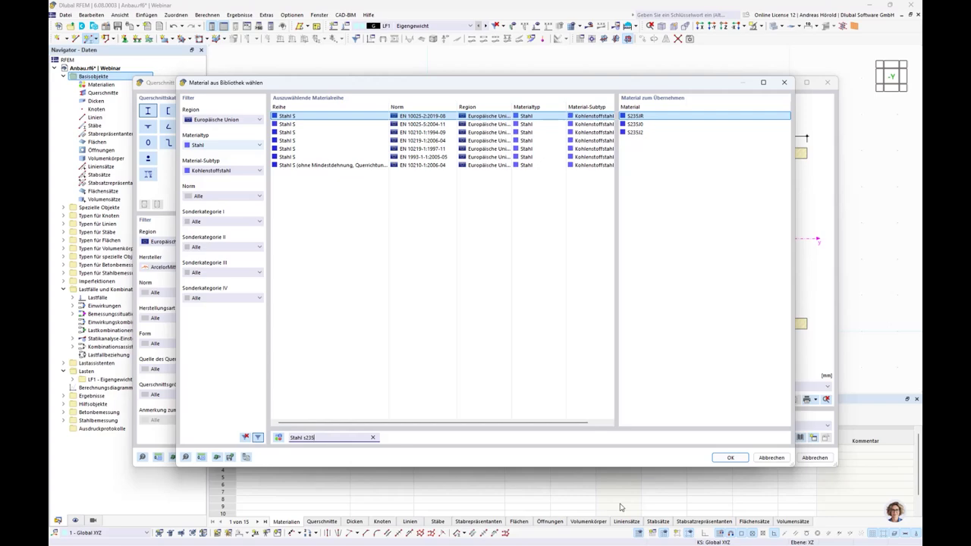
{"action": "type", "text": "jr"}
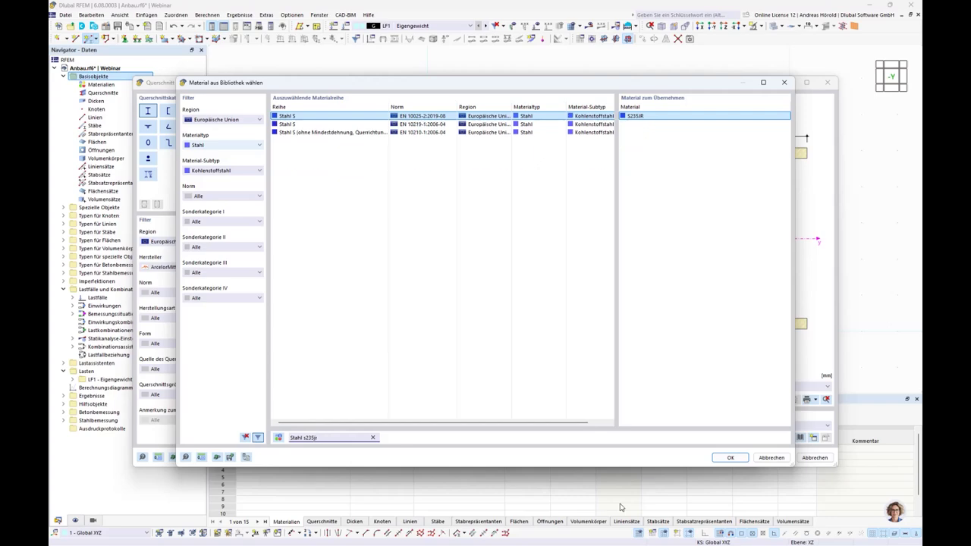
{"action": "double_click", "coordinate": [639, 119]}
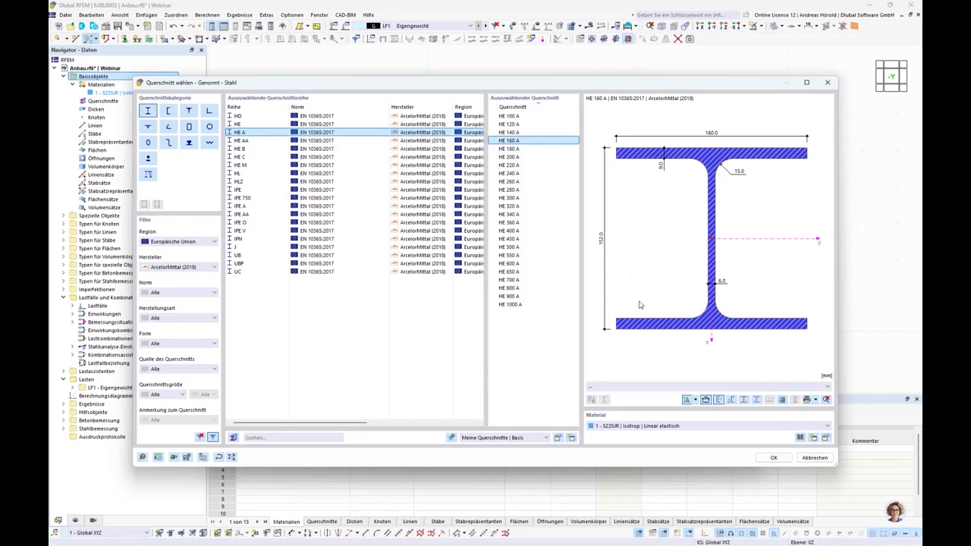
{"action": "left_click", "coordinate": [774, 457]}
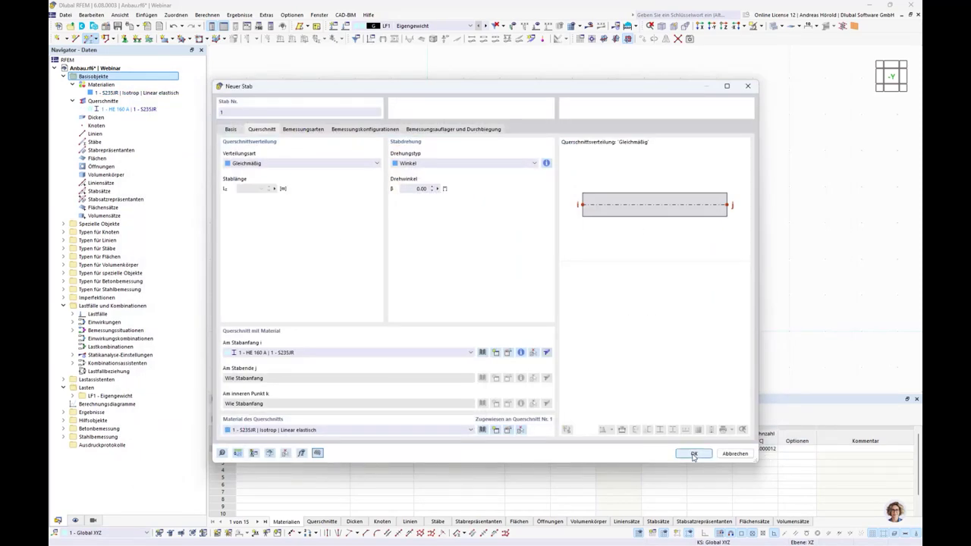
Draw the first HE 160 A column vertically from the origin to Z -3.000 m.
{"action": "left_click", "coordinate": [693, 455]}
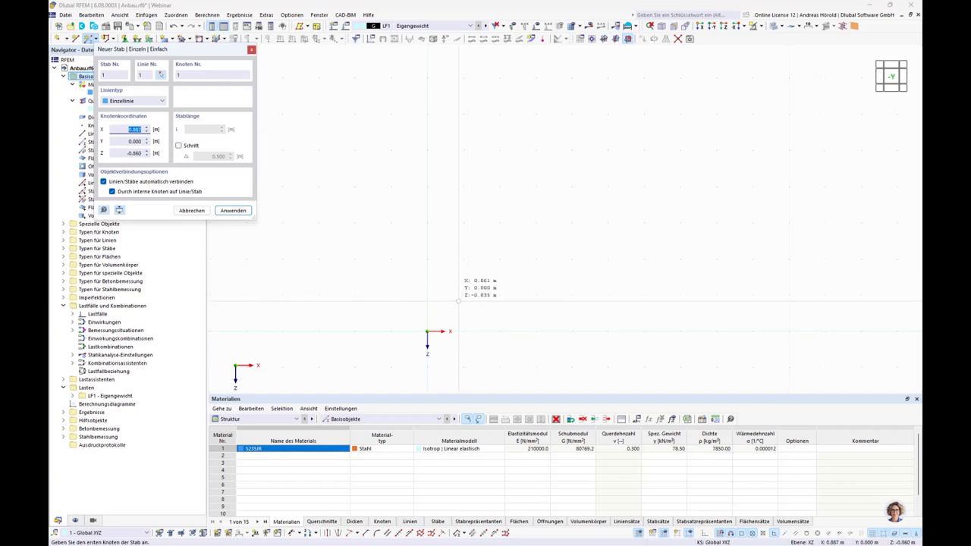
{"action": "left_click", "coordinate": [428, 328]}
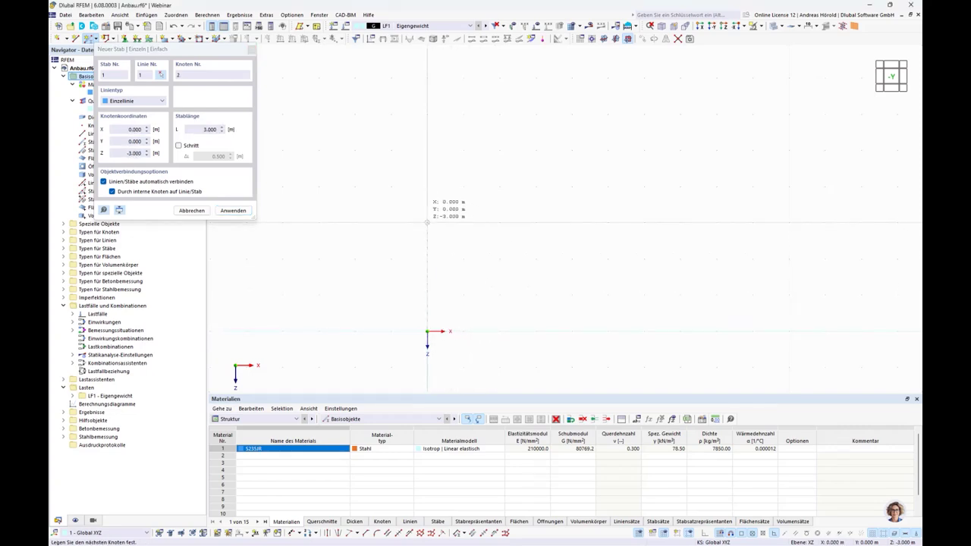
{"action": "left_click", "coordinate": [427, 222]}
{"action": "key", "text": "Escape"}
{"action": "key", "text": "Escape"}
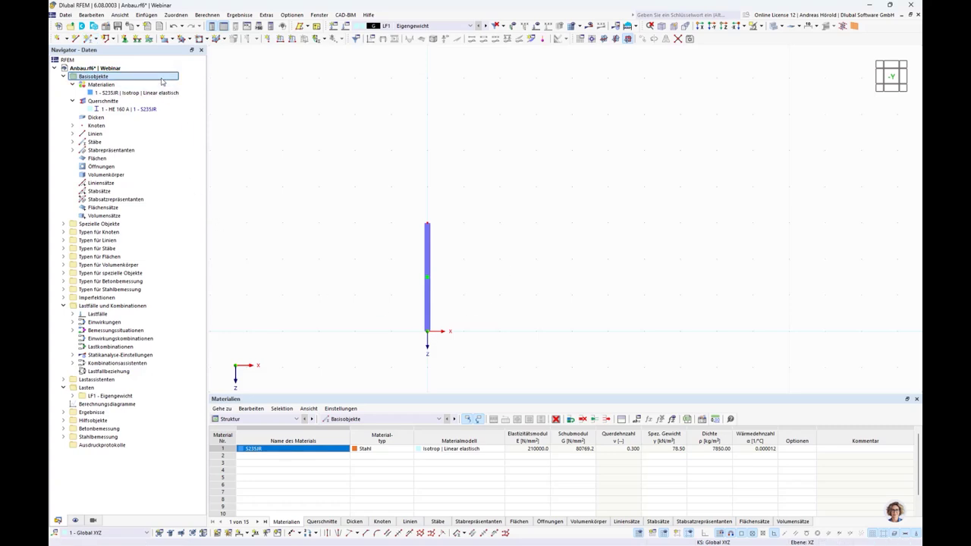
Check the support conditions of the Gelenkig nodal support and assign it to the column's base node.
{"action": "left_click", "coordinate": [126, 40]}
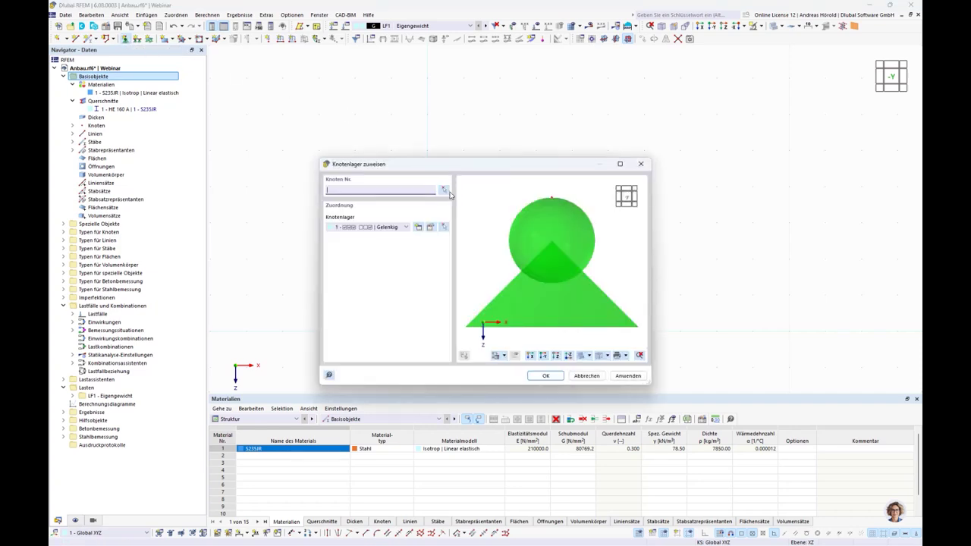
{"action": "left_click", "coordinate": [430, 228]}
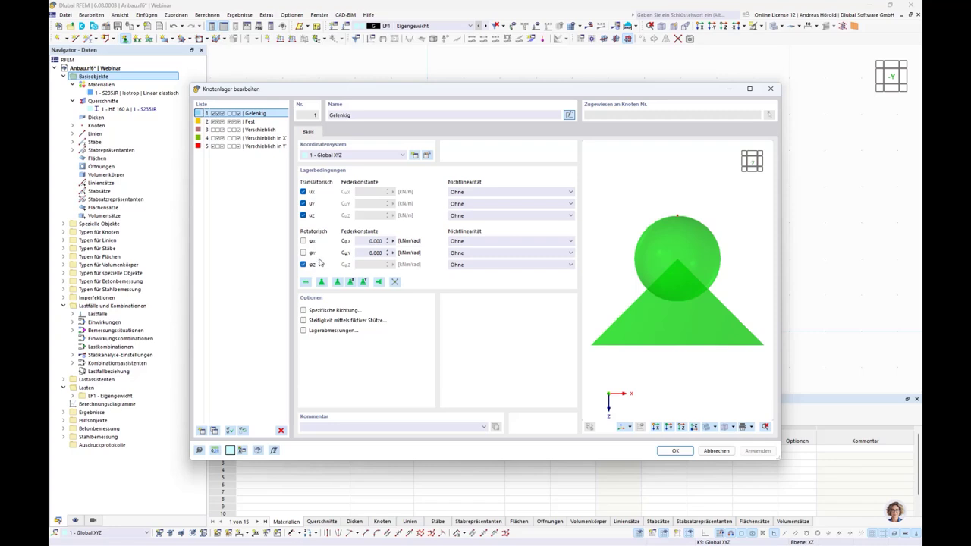
{"action": "left_click", "coordinate": [672, 452]}
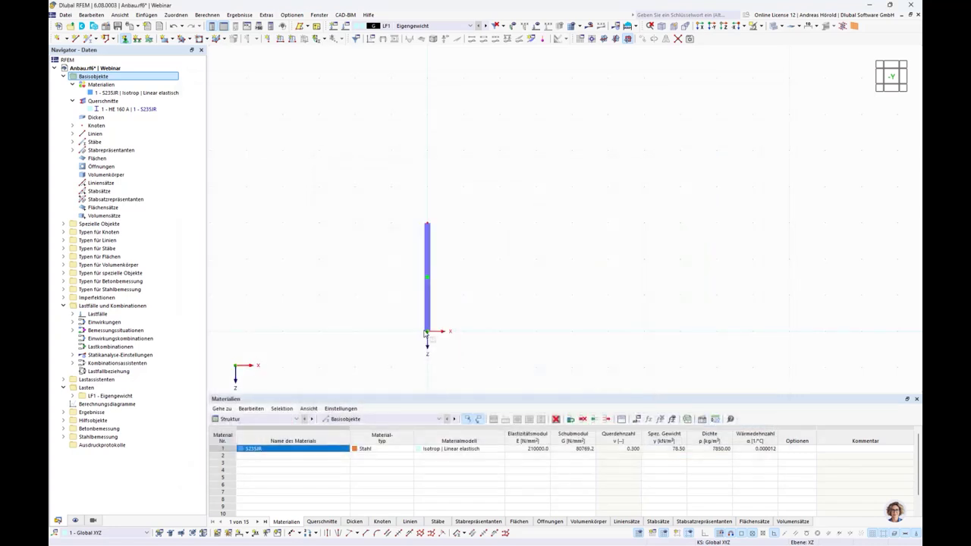
{"action": "left_click", "coordinate": [427, 331]}
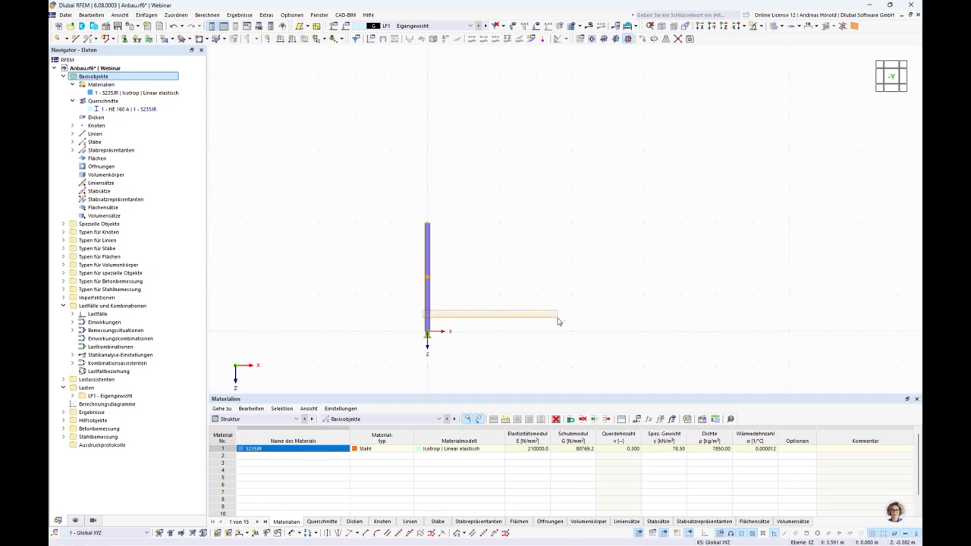
Copy the column with its support twice along X, placing the copies at X 5 m and X 10 m.
{"action": "middle_click_drag", "start_coordinate": [445, 336], "coordinate": [444, 319]}
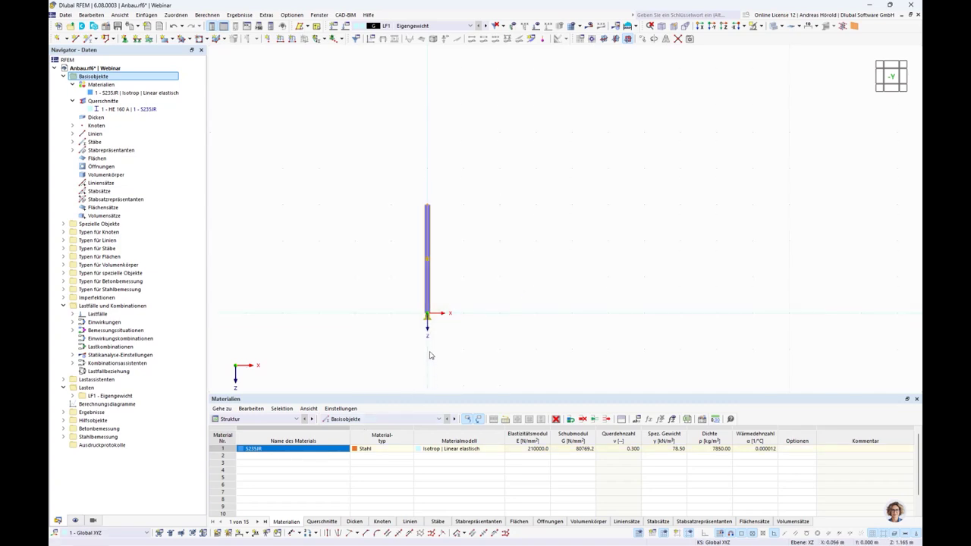
{"action": "left_click_drag", "start_coordinate": [439, 312], "coordinate": [611, 317]}
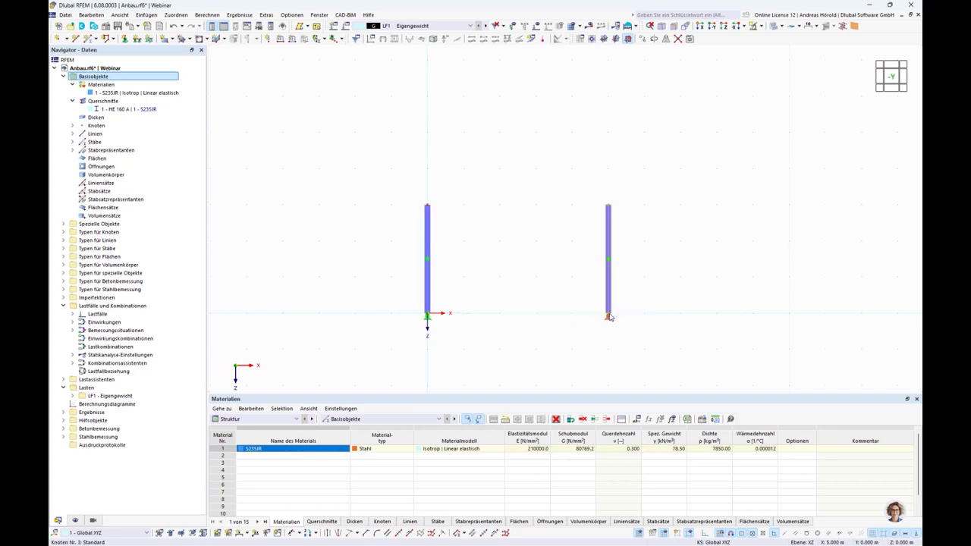
{"action": "left_click", "coordinate": [787, 317]}
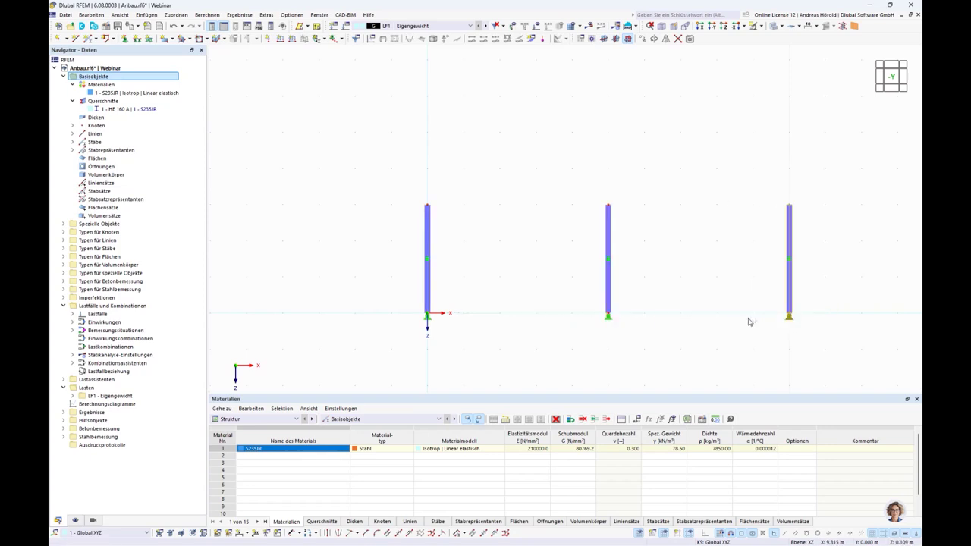
{"action": "right_click", "coordinate": [551, 329]}
{"action": "left_click", "coordinate": [522, 313]}
{"action": "middle_click_drag", "start_coordinate": [518, 313], "coordinate": [492, 346]}
{"action": "scroll", "coordinate": [477, 238], "scroll_direction": "up", "scroll_amount": 1}
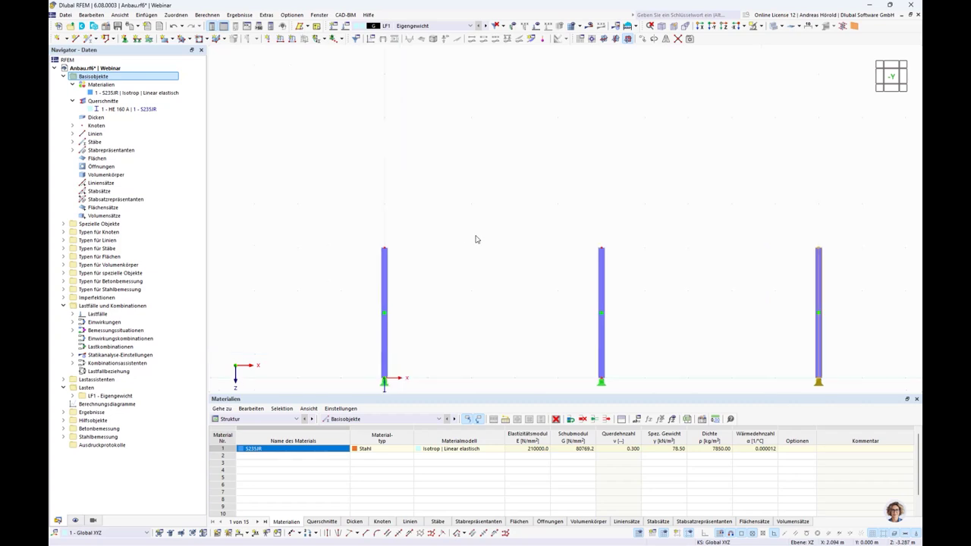
{"action": "middle_click_drag", "start_coordinate": [480, 256], "coordinate": [444, 156]}
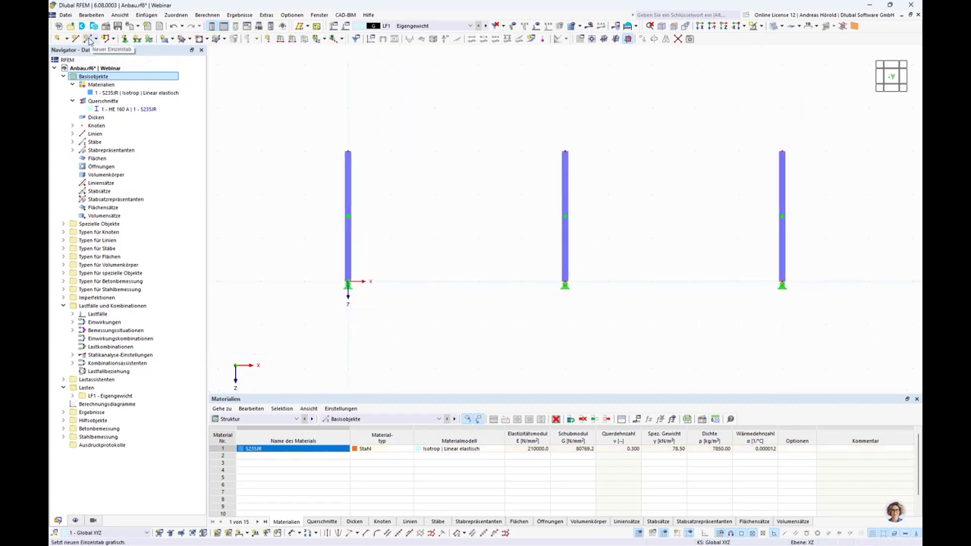
Start a new single beam member with the standardized I-section HE 200 B from the ArcelorMittal (2018) HE B series in S235JR.
{"action": "left_click", "coordinate": [88, 38]}
{"action": "left_click", "coordinate": [89, 37]}
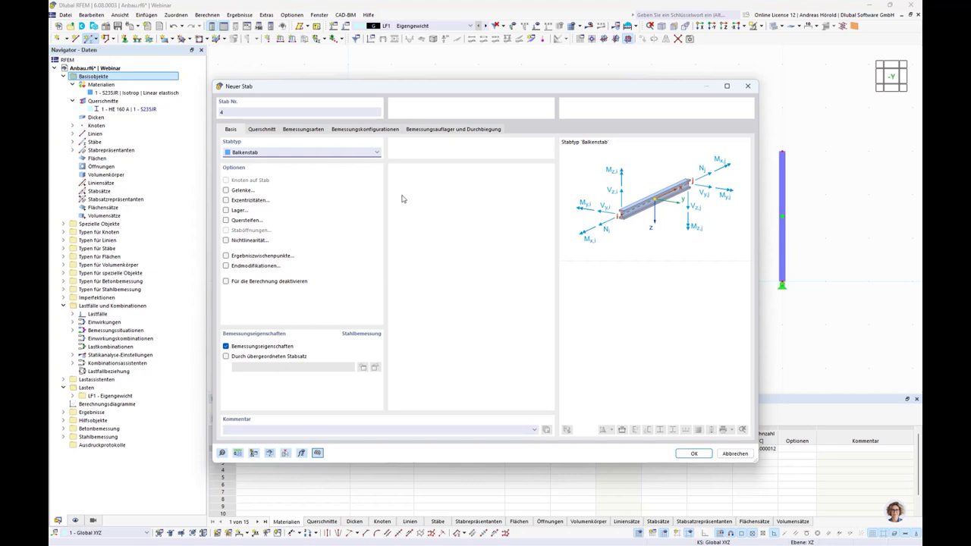
{"action": "left_click", "coordinate": [263, 129]}
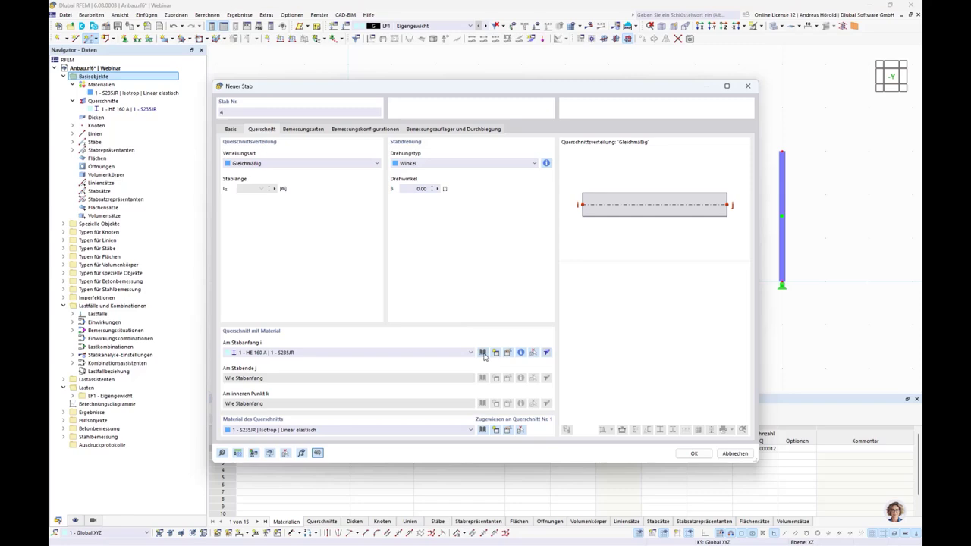
{"action": "left_click", "coordinate": [482, 354]}
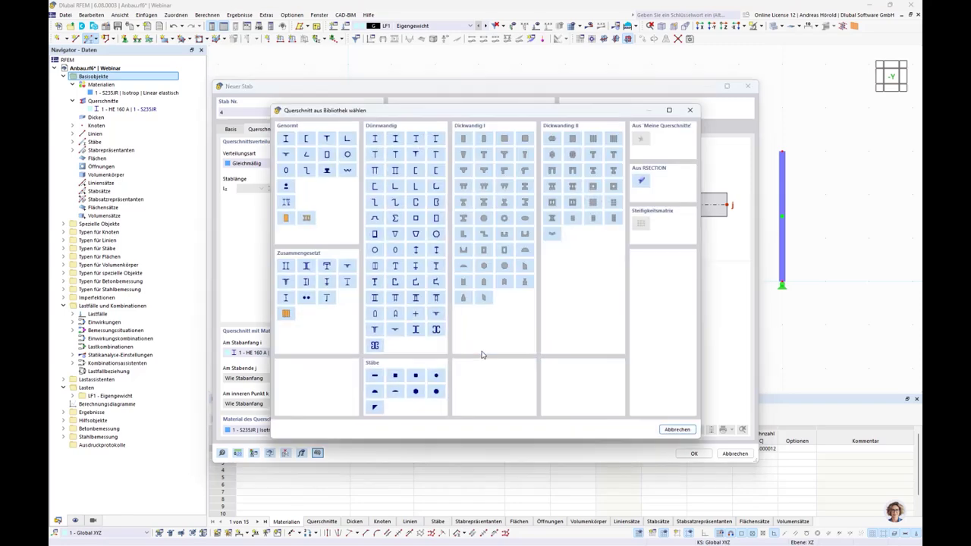
{"action": "left_click", "coordinate": [285, 139]}
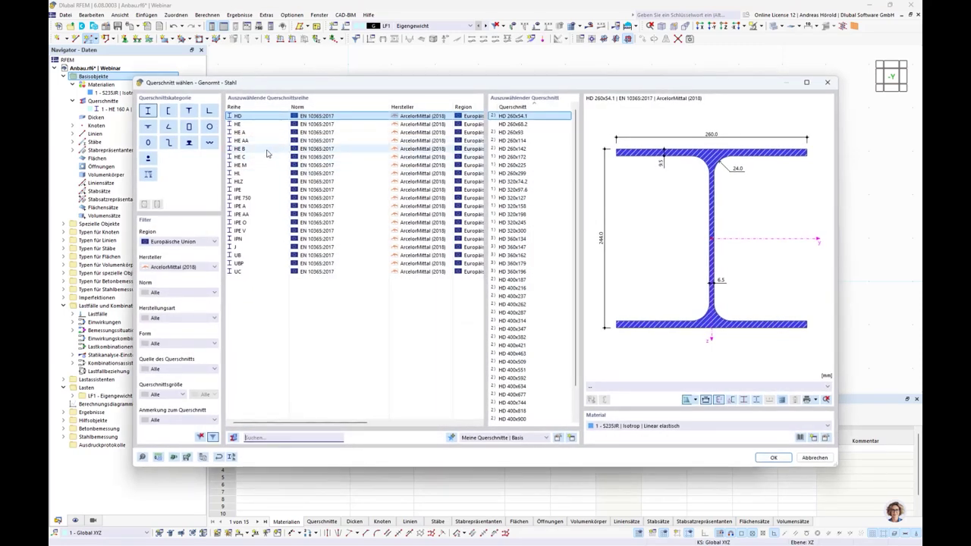
{"action": "left_click", "coordinate": [255, 151]}
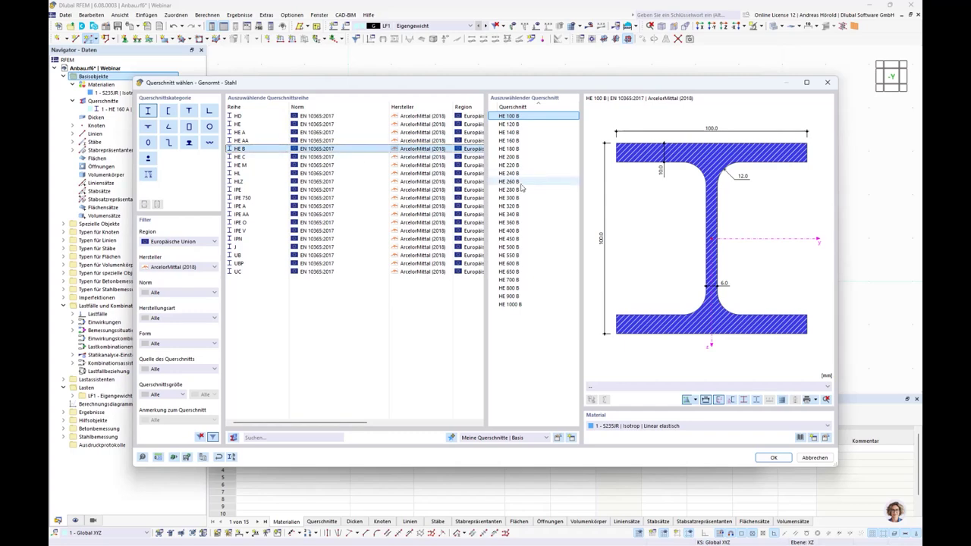
{"action": "left_click", "coordinate": [510, 157]}
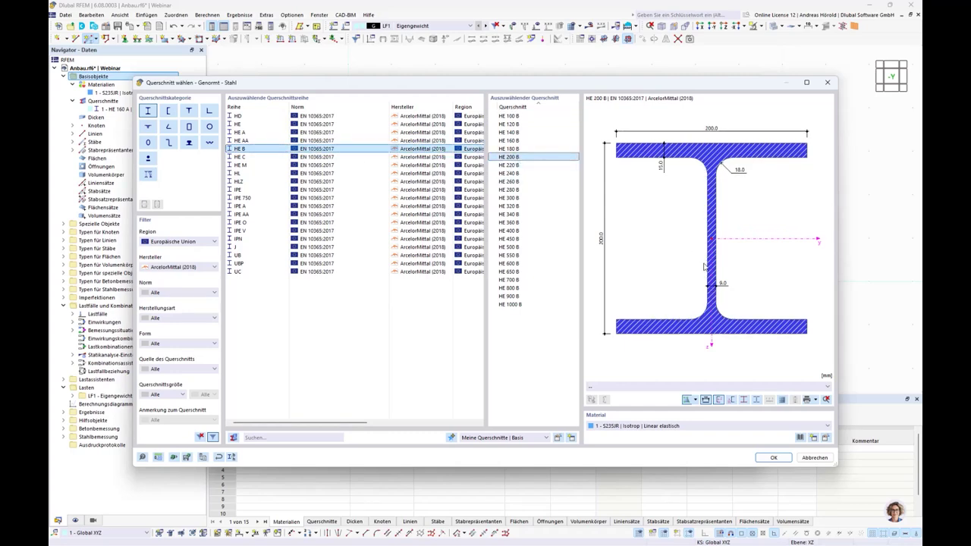
{"action": "left_click", "coordinate": [772, 458]}
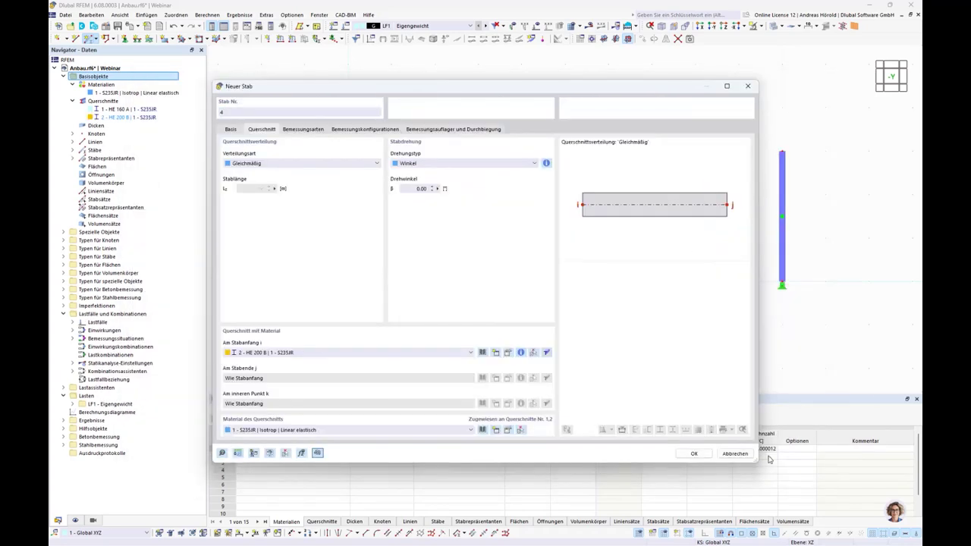
{"action": "left_click", "coordinate": [693, 453]}
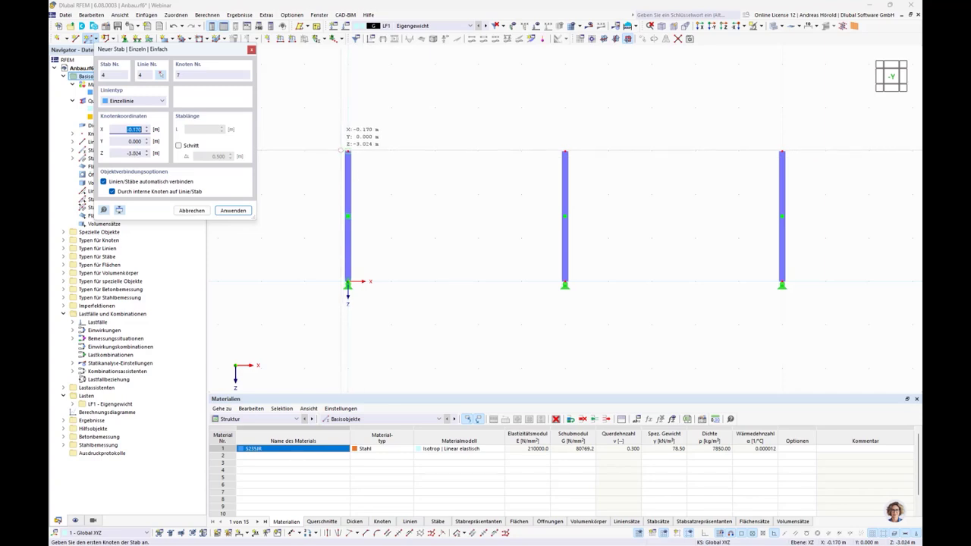
Draw two HE 200 B beams connecting the tops of the three columns, one per bay.
{"action": "left_click", "coordinate": [347, 153]}
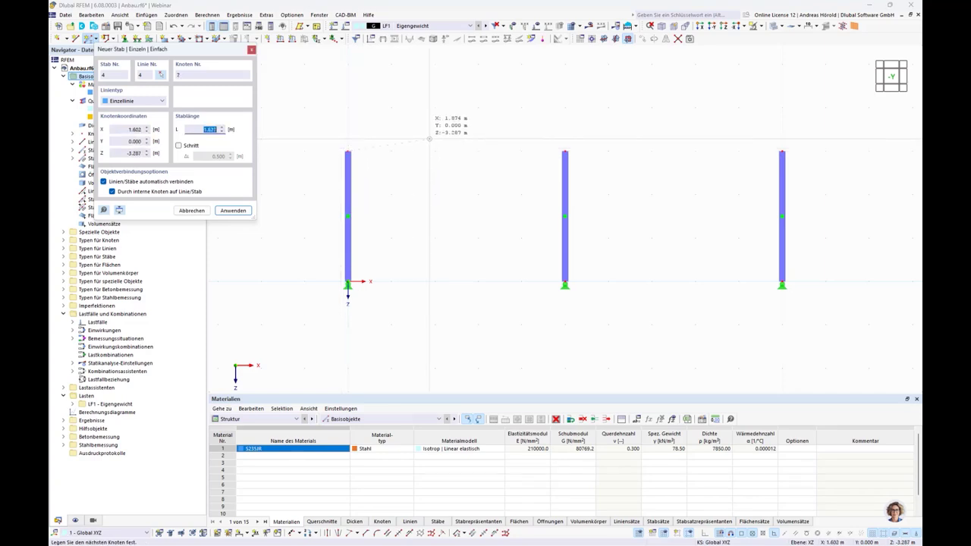
{"action": "left_click", "coordinate": [564, 152]}
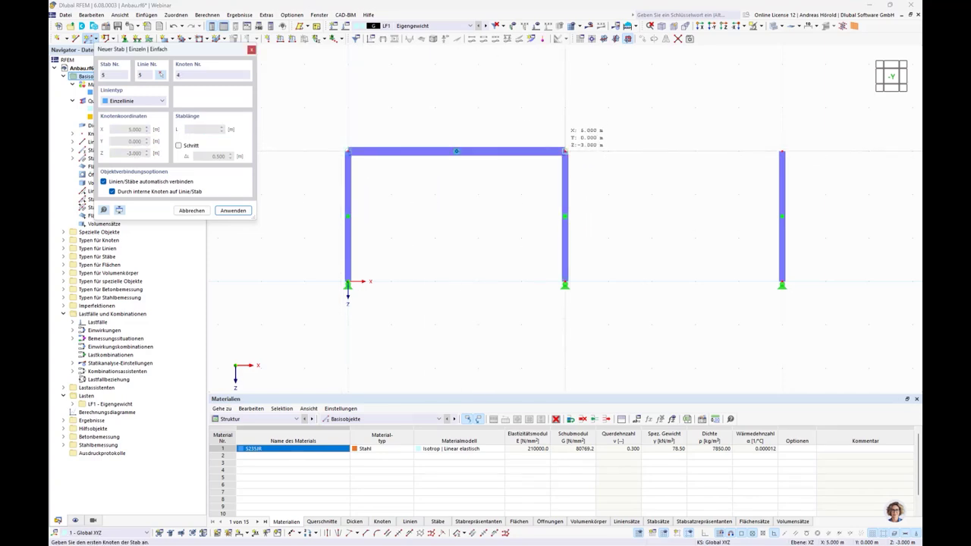
{"action": "left_click", "coordinate": [782, 152]}
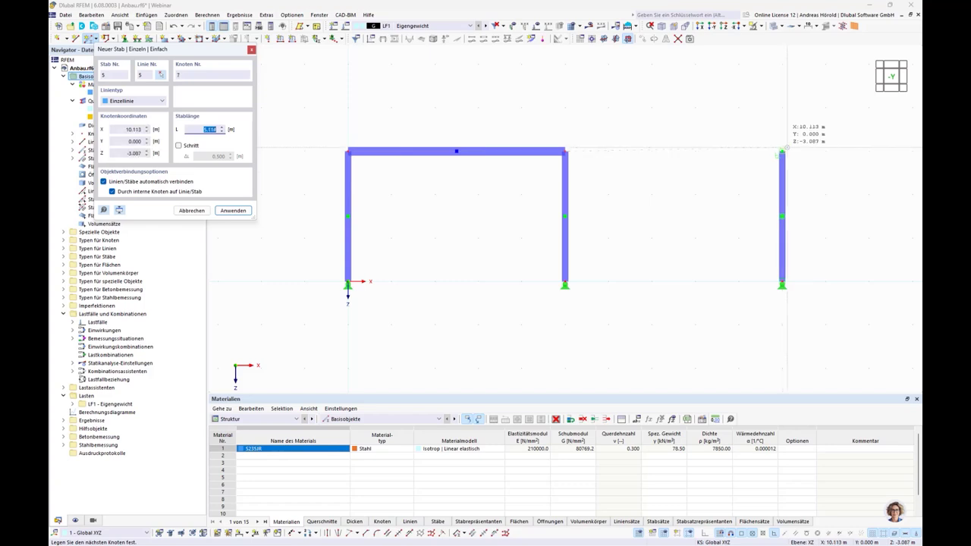
{"action": "left_click", "coordinate": [564, 153]}
{"action": "key", "text": "Escape"}
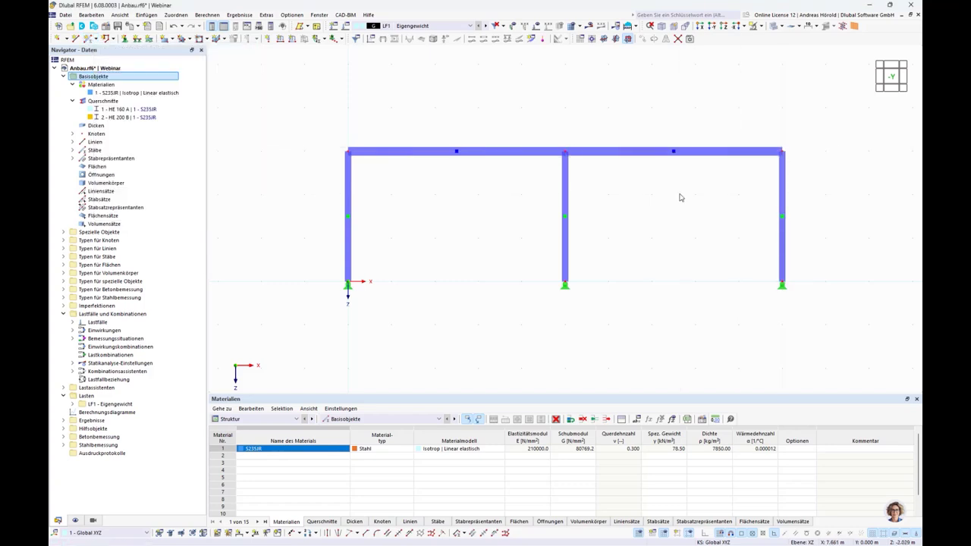
{"action": "scroll", "coordinate": [492, 234], "scroll_direction": "up", "scroll_amount": 2}
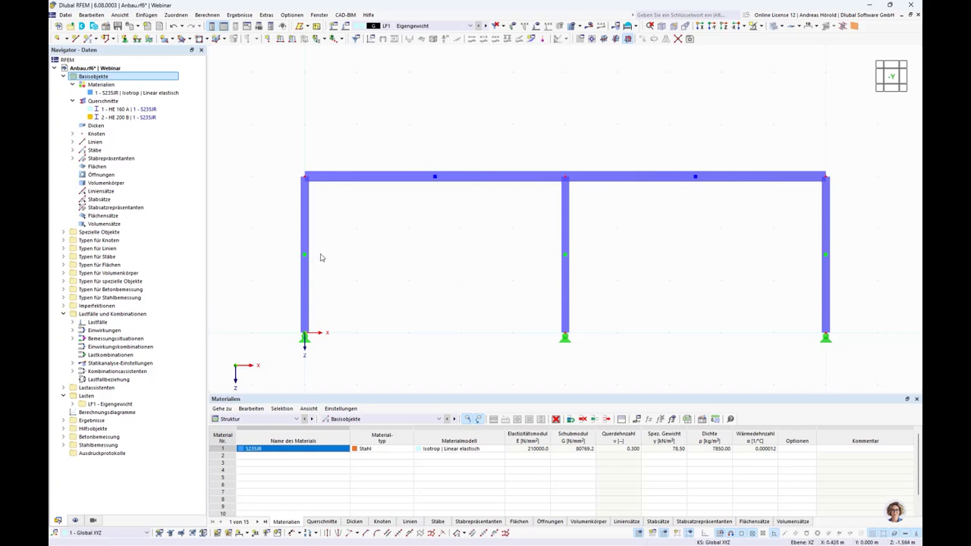
{"action": "mouse_move", "coordinate": [304, 258]}
{"action": "mouse_move", "coordinate": [437, 180]}
{"action": "scroll", "coordinate": [464, 294], "scroll_direction": "down", "scroll_amount": 1}
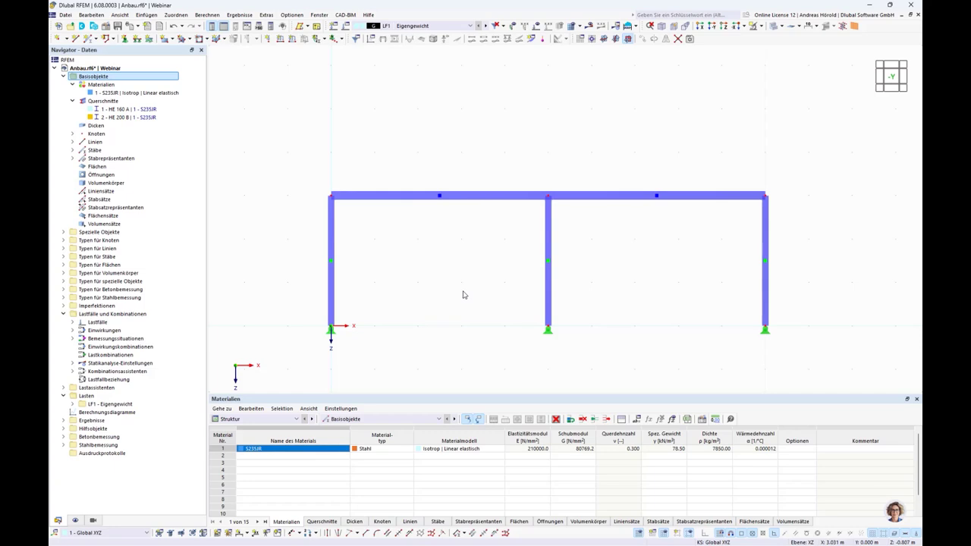
{"action": "middle_click_drag", "start_coordinate": [464, 294], "coordinate": [479, 287]}
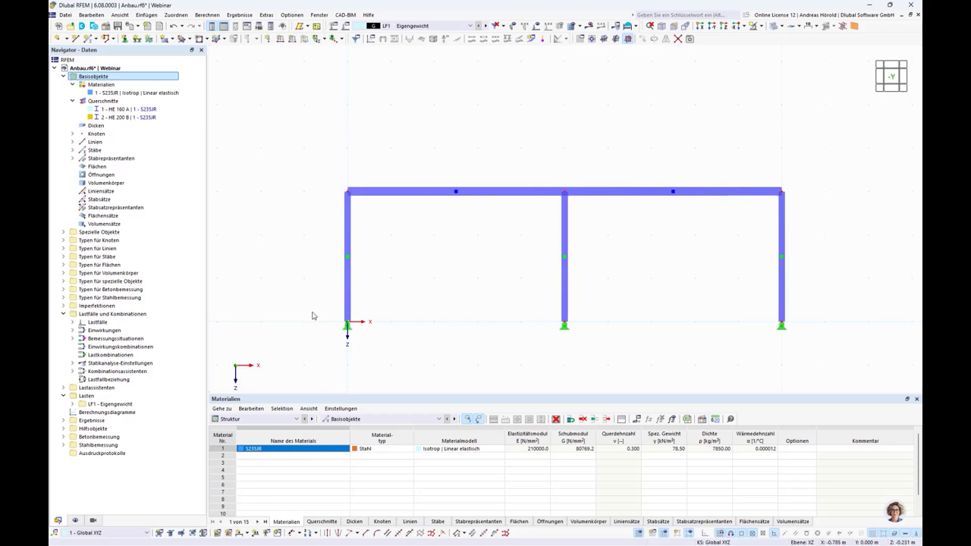
Create a copy of the first column's top node directly above it at Z -3.200 m.
{"action": "middle_click_drag", "start_coordinate": [301, 318], "coordinate": [417, 325], "text": "ctrl"}
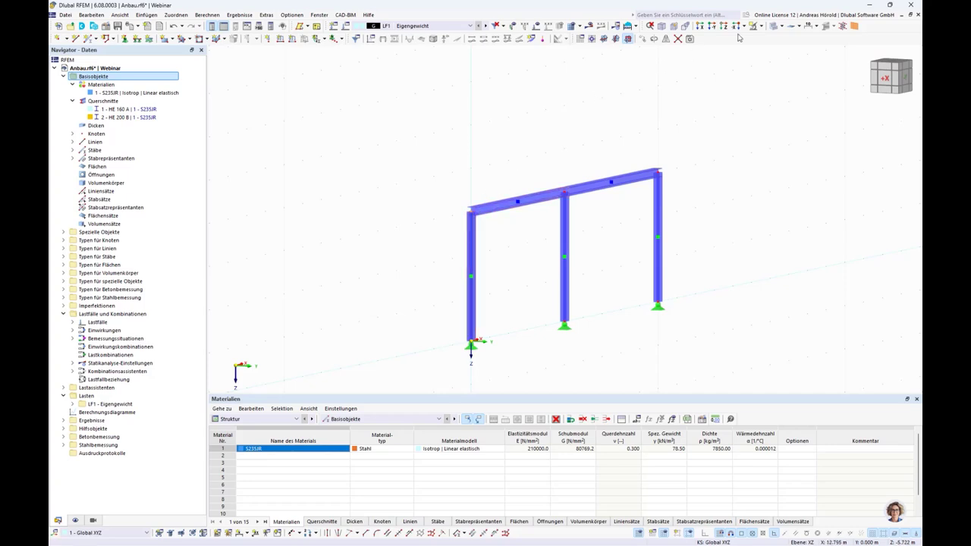
{"action": "left_click", "coordinate": [642, 39]}
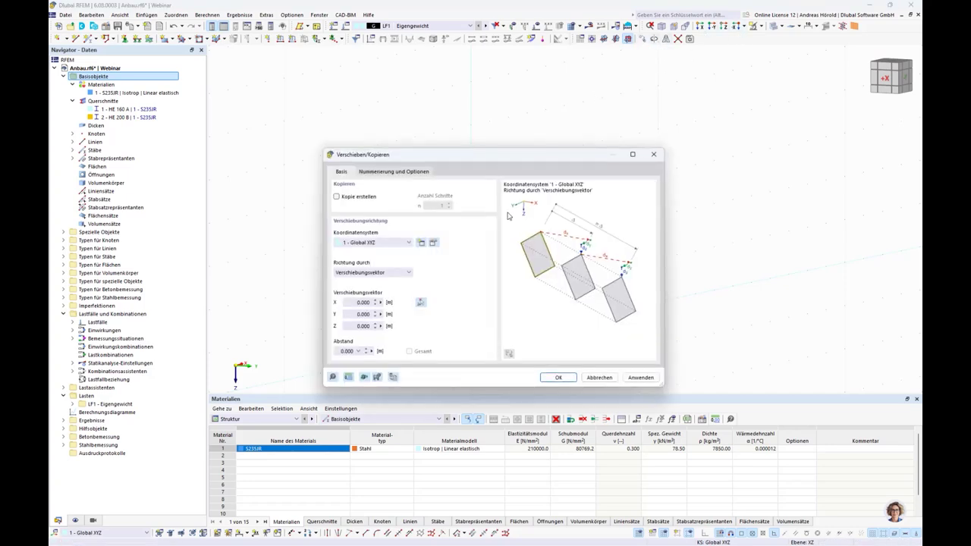
{"action": "left_click", "coordinate": [336, 197]}
{"action": "left_click", "coordinate": [353, 325]}
{"action": "type", "text": "-3"}
{"action": "key", "text": "Return"}
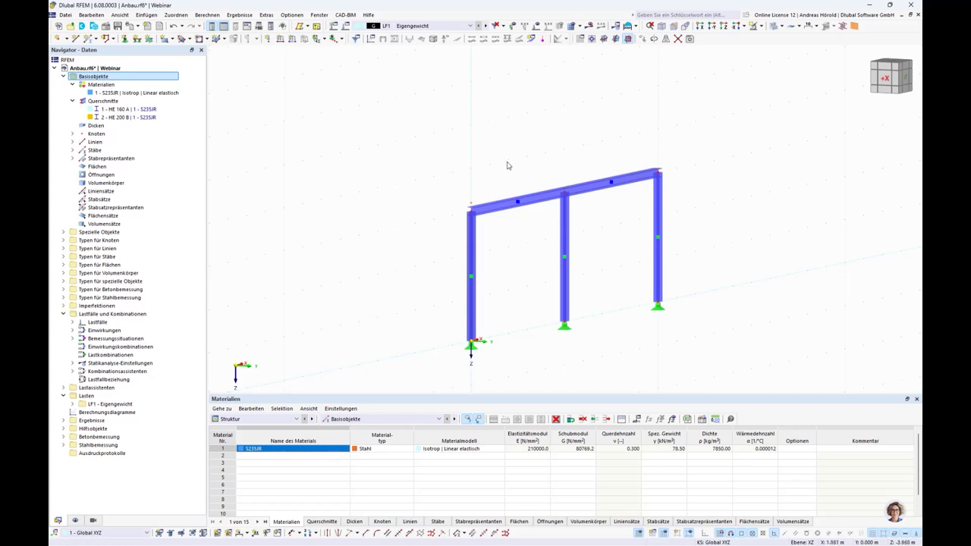
Set the work plane to XY with its origin at the node at Z -3.200 m and show the model in the Z direction.
{"action": "left_click", "coordinate": [604, 40]}
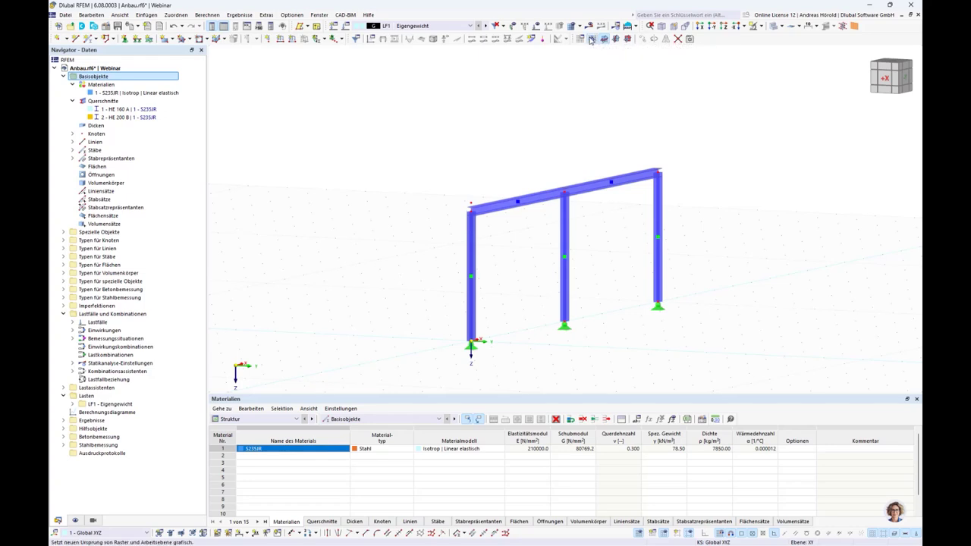
{"action": "left_click", "coordinate": [591, 40]}
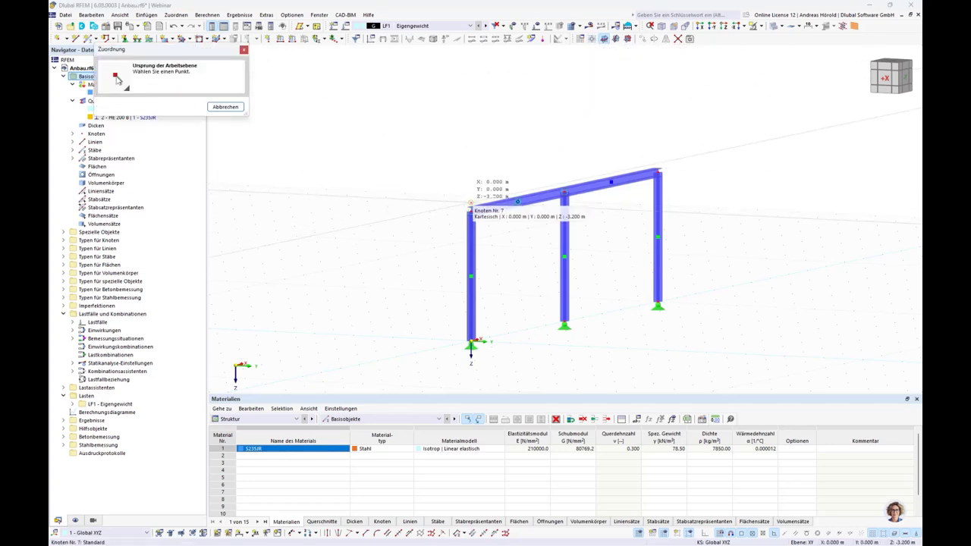
{"action": "left_click", "coordinate": [469, 206]}
{"action": "middle_click_drag", "start_coordinate": [535, 303], "coordinate": [542, 291], "text": "ctrl"}
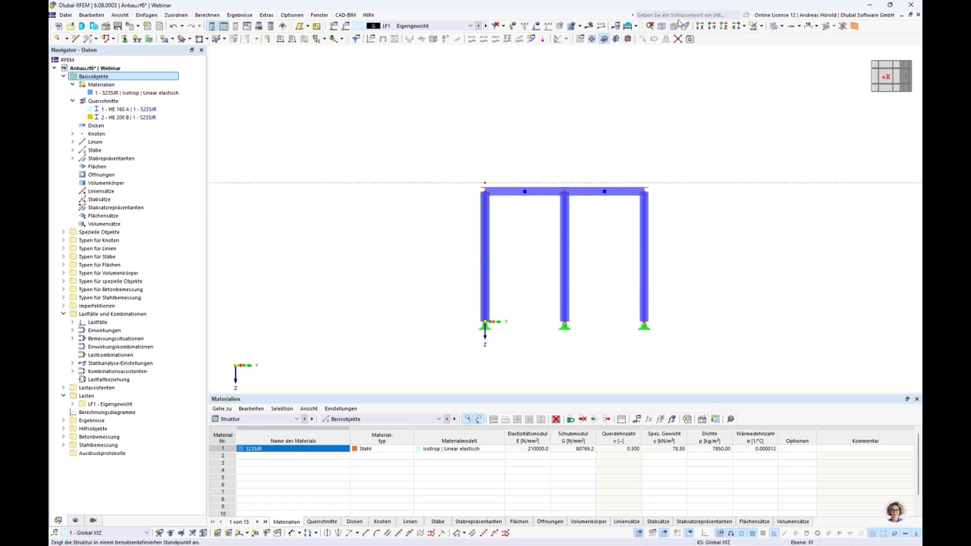
{"action": "left_click", "coordinate": [725, 28]}
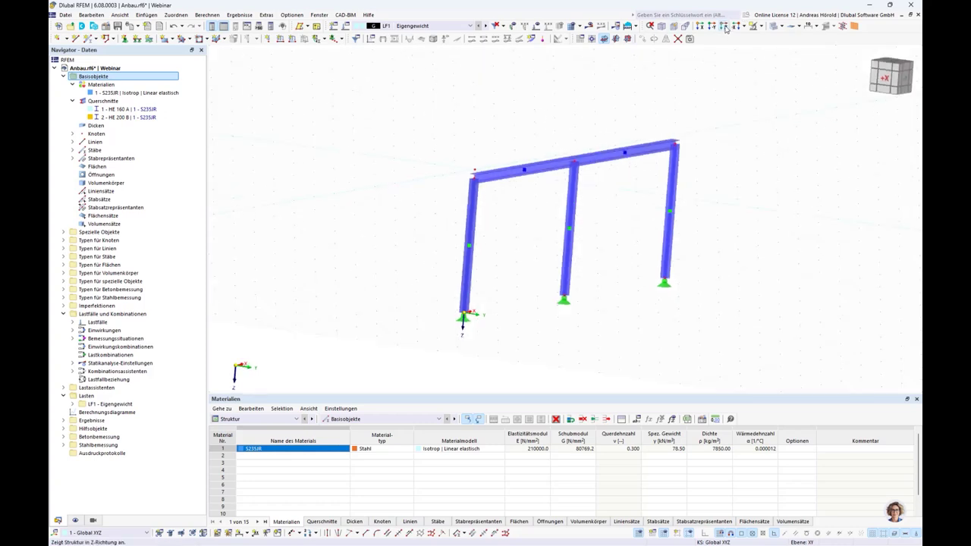
{"action": "middle_click_drag", "start_coordinate": [581, 225], "coordinate": [564, 289]}
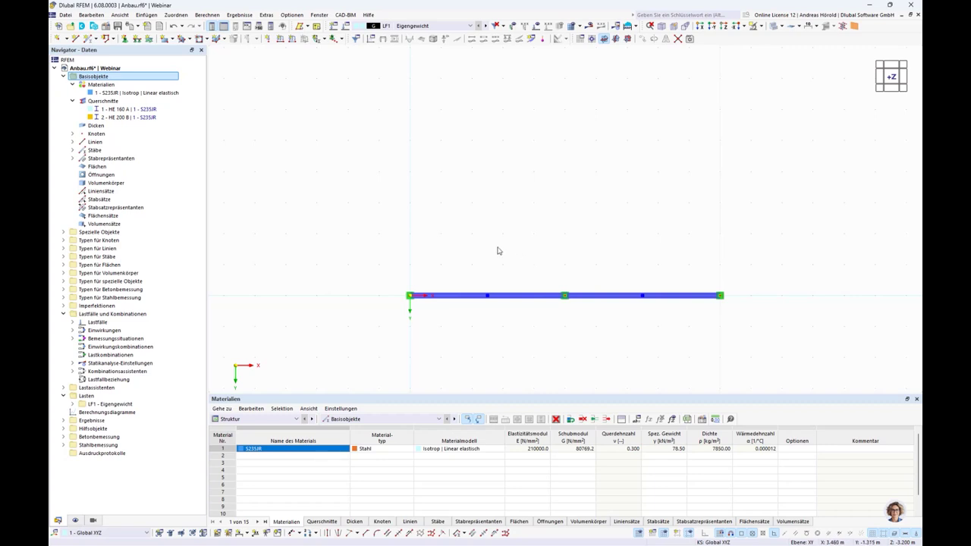
Start a new rectangular surface with standard stiffness and a new constant 200 mm thickness in concrete C25/30.
{"action": "left_click", "coordinate": [165, 39]}
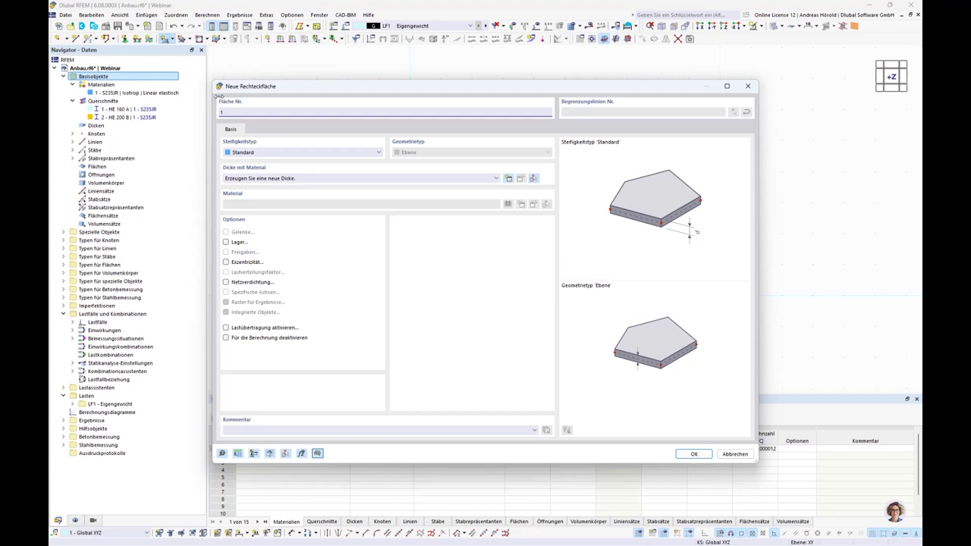
{"action": "left_click", "coordinate": [508, 179]}
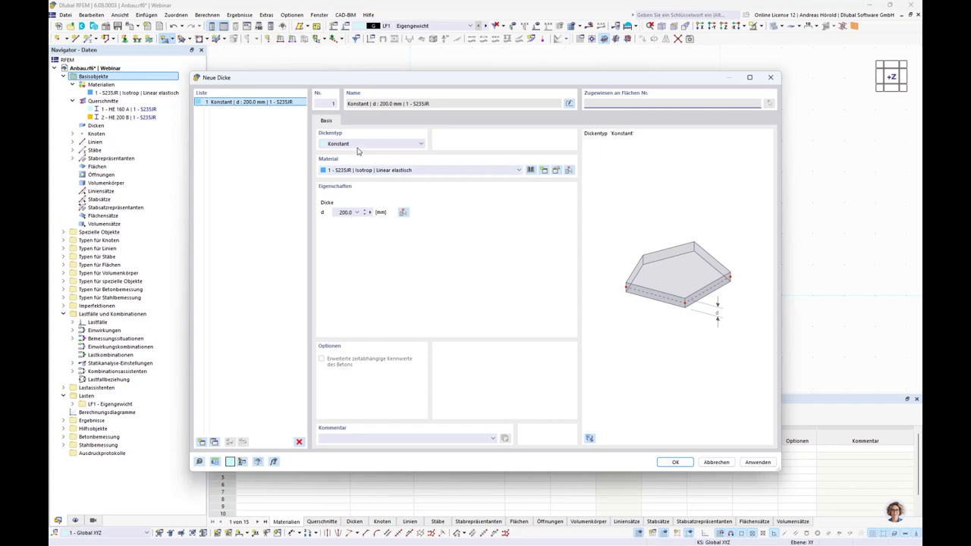
{"action": "left_click", "coordinate": [345, 212]}
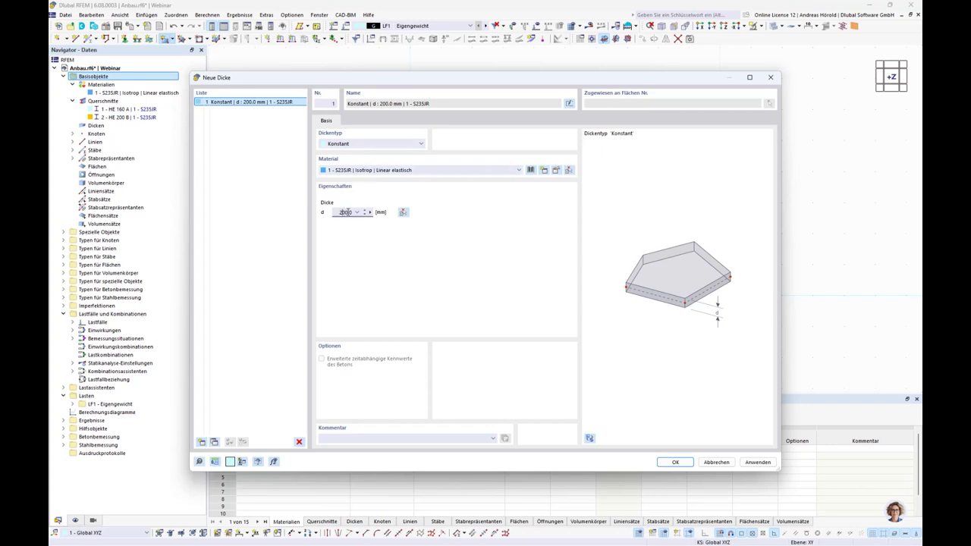
{"action": "left_click", "coordinate": [530, 170]}
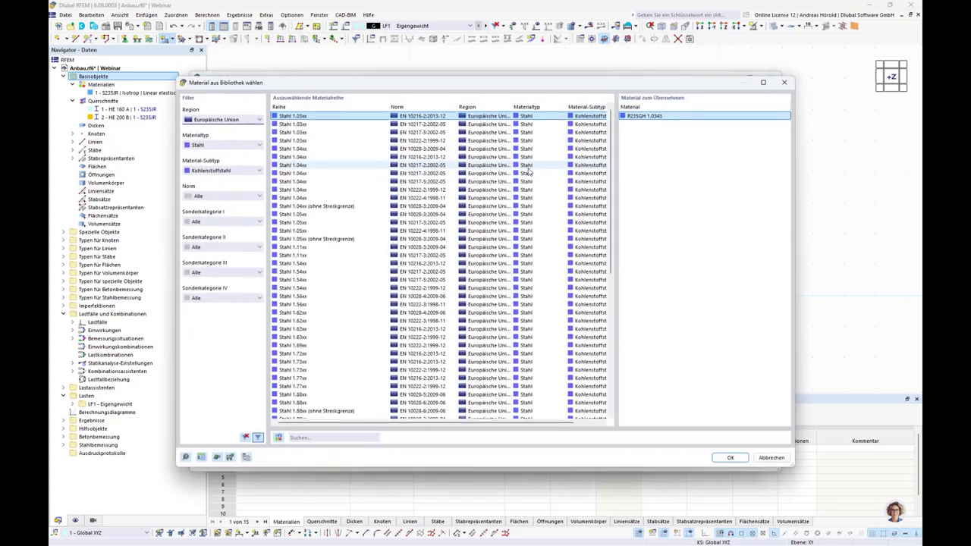
{"action": "left_click", "coordinate": [226, 146]}
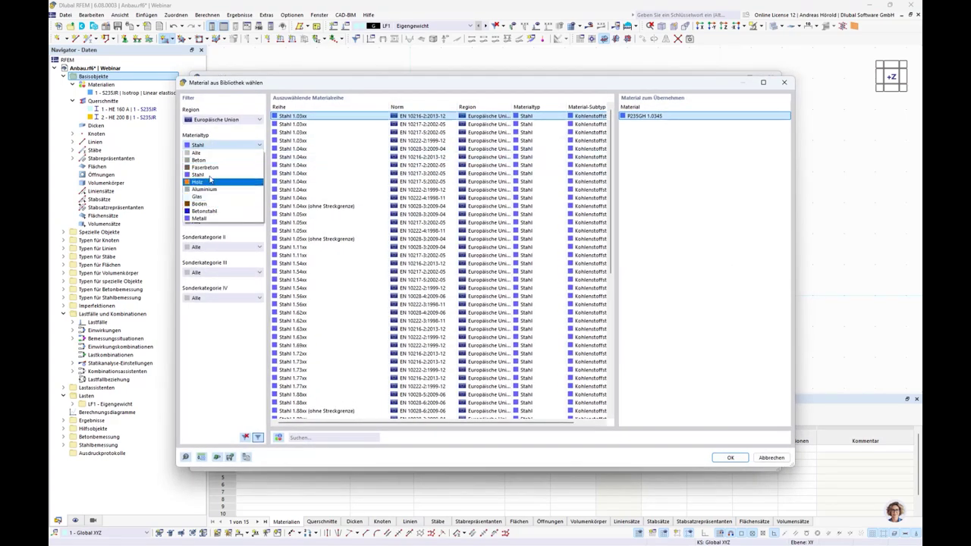
{"action": "left_click", "coordinate": [212, 161]}
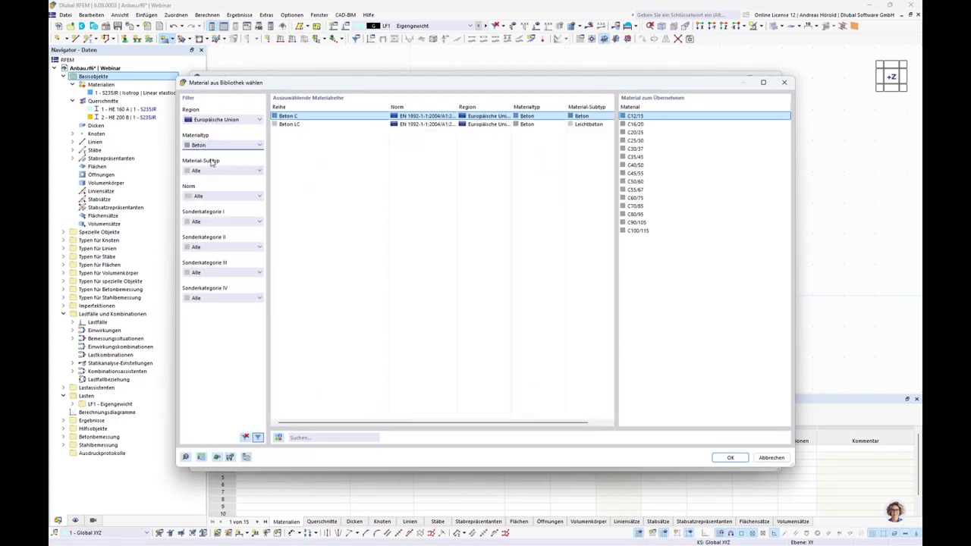
{"action": "left_click", "coordinate": [643, 141]}
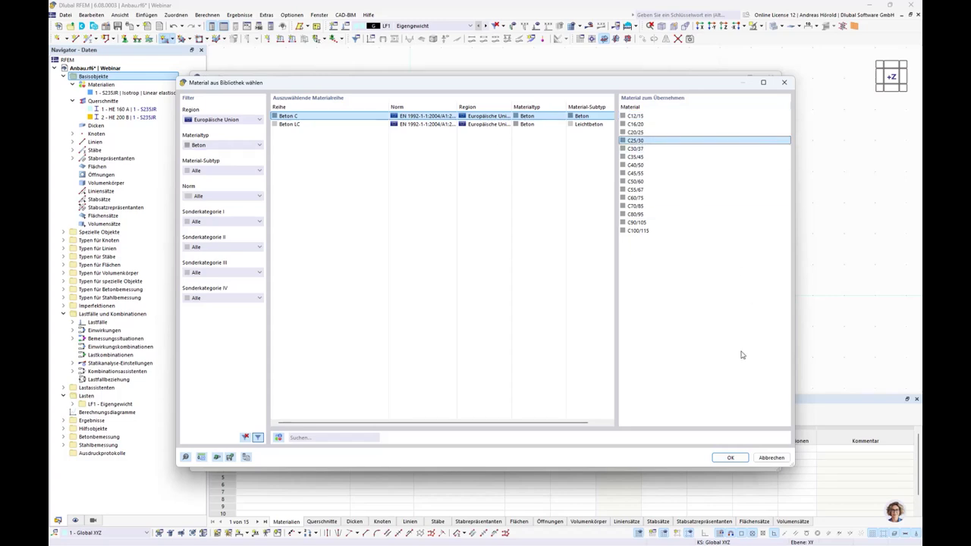
{"action": "left_click", "coordinate": [730, 458]}
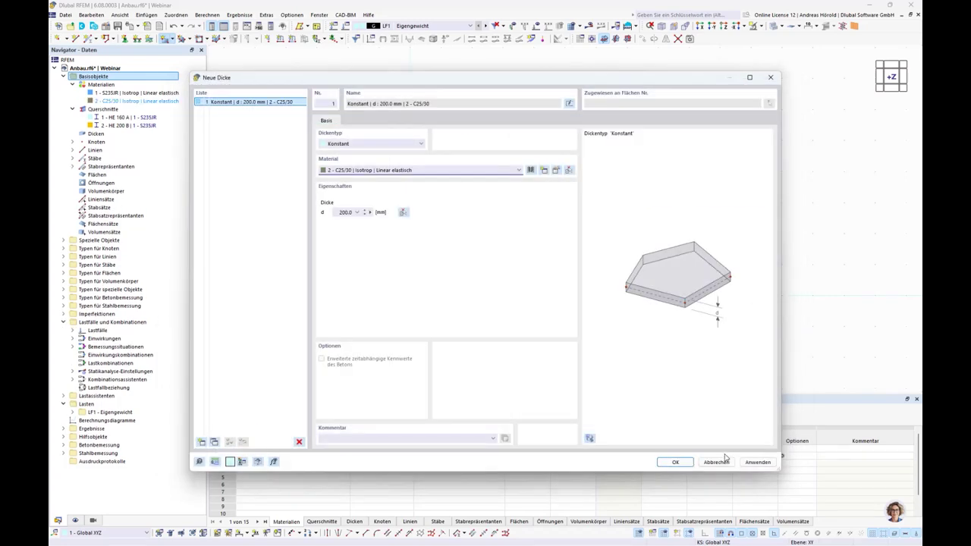
{"action": "left_click", "coordinate": [676, 462]}
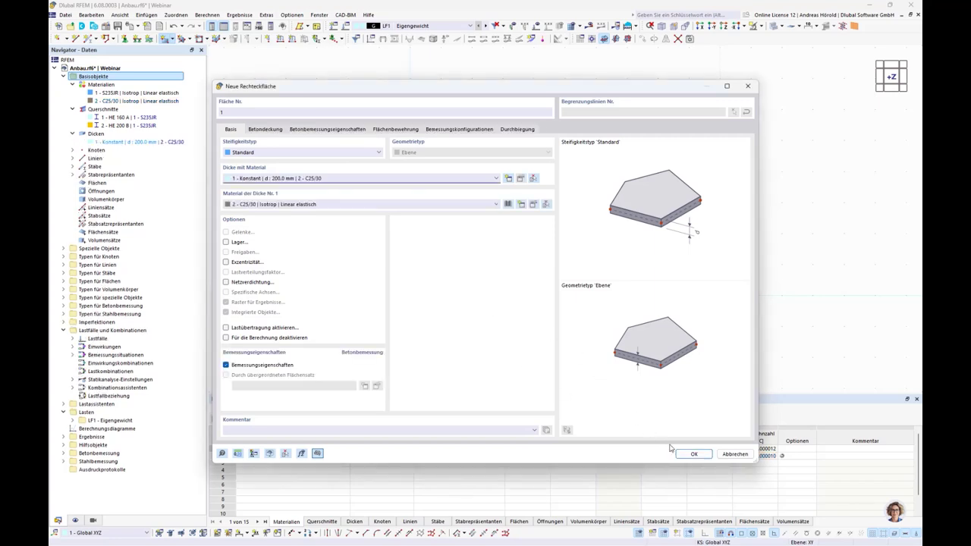
{"action": "left_click", "coordinate": [691, 454]}
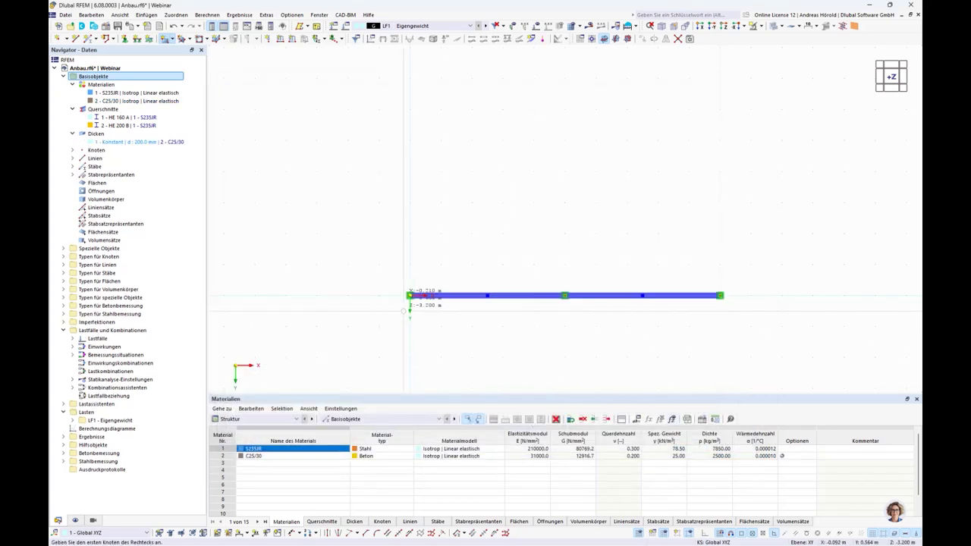
Draw the rectangular slab from the work plane origin to the corner at X 10.000 m, Y -4.000 m, Z -3.200 m.
{"action": "left_click", "coordinate": [409, 295]}
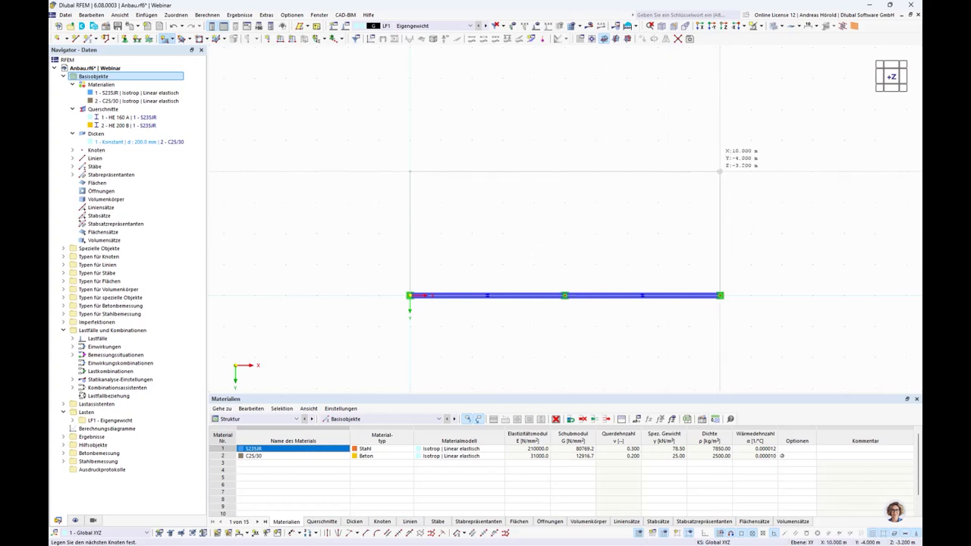
{"action": "left_click", "coordinate": [719, 171]}
{"action": "middle_click_drag", "start_coordinate": [489, 388], "coordinate": [551, 201], "text": "ctrl"}
{"action": "key", "text": "Escape"}
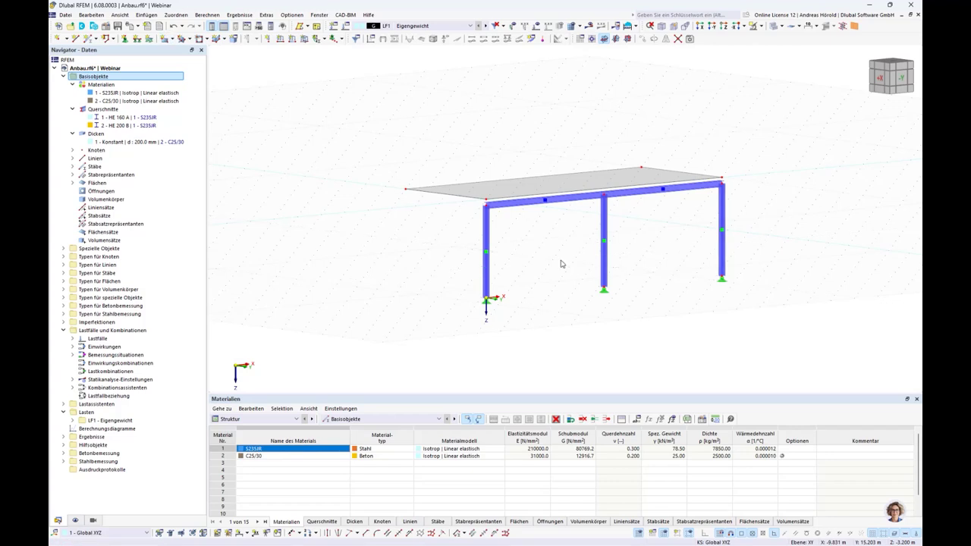
{"action": "scroll", "coordinate": [561, 264], "scroll_direction": "up", "scroll_amount": 3}
{"action": "middle_click_drag", "start_coordinate": [561, 258], "coordinate": [444, 211]}
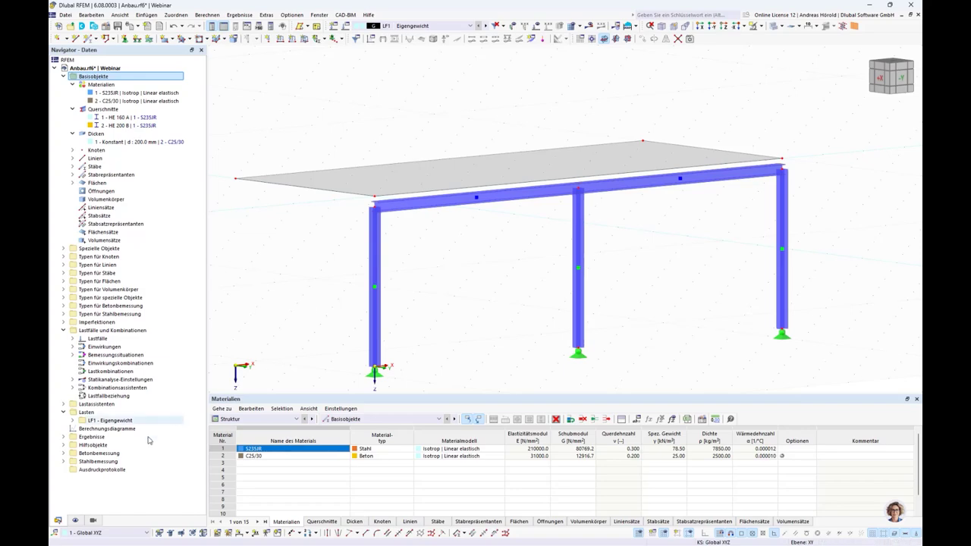
Render the surfaces filled including their thickness and examine how the slab sits on the beam at the first column.
{"action": "left_click", "coordinate": [76, 522]}
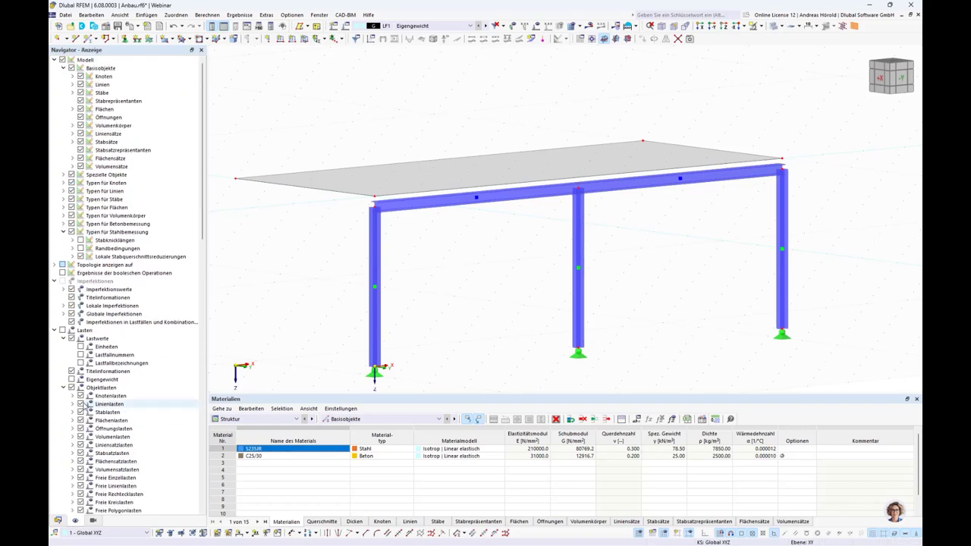
{"action": "scroll", "coordinate": [86, 404], "scroll_direction": "down", "scroll_amount": 10}
{"action": "scroll", "coordinate": [86, 404], "scroll_direction": "down", "scroll_amount": 9}
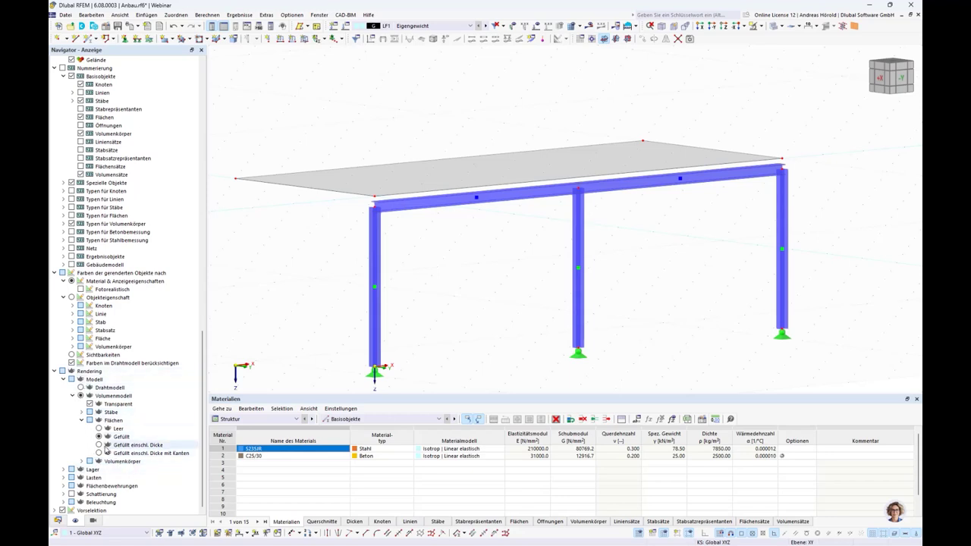
{"action": "left_click", "coordinate": [99, 445]}
{"action": "scroll", "coordinate": [365, 210], "scroll_direction": "up", "scroll_amount": 5}
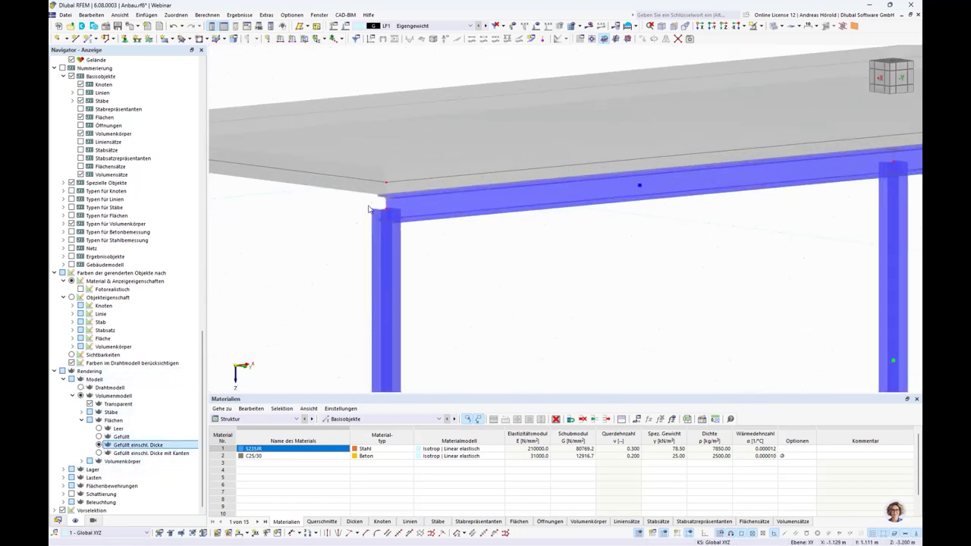
{"action": "scroll", "coordinate": [367, 209], "scroll_direction": "down", "scroll_amount": 4}
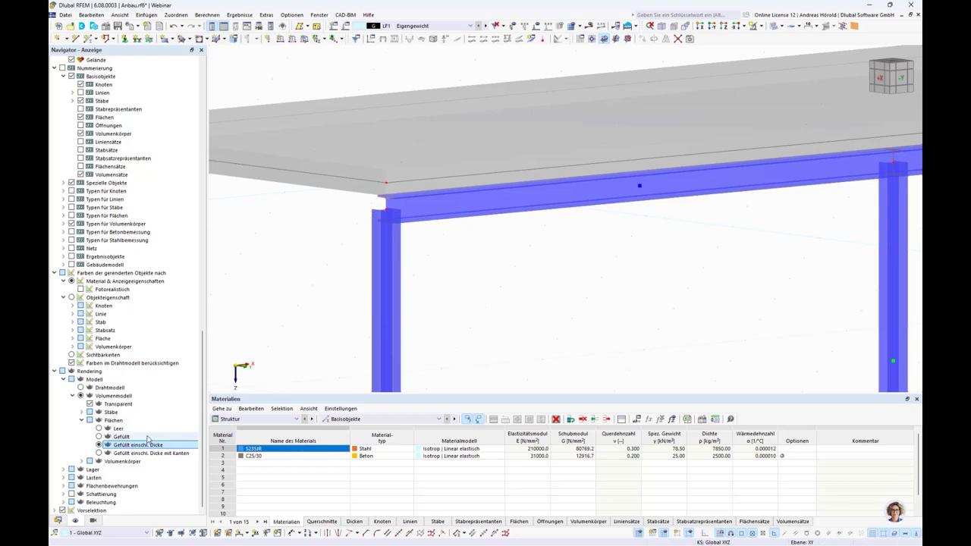
Set the surface rendering back to plain filled without thickness and return to the model's data tree.
{"action": "left_click", "coordinate": [98, 437]}
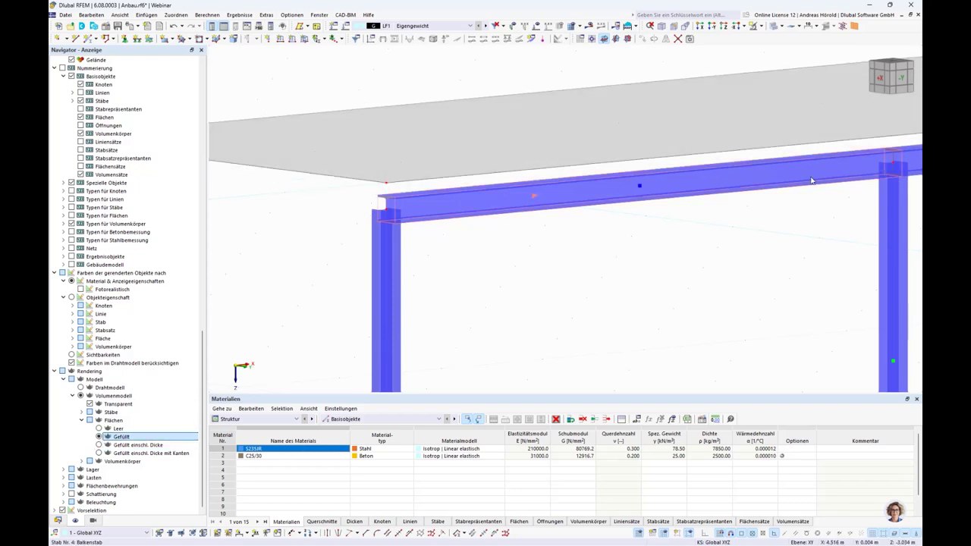
{"action": "scroll", "coordinate": [686, 219], "scroll_direction": "down", "scroll_amount": 4}
{"action": "middle_click_drag", "start_coordinate": [687, 220], "coordinate": [466, 225]}
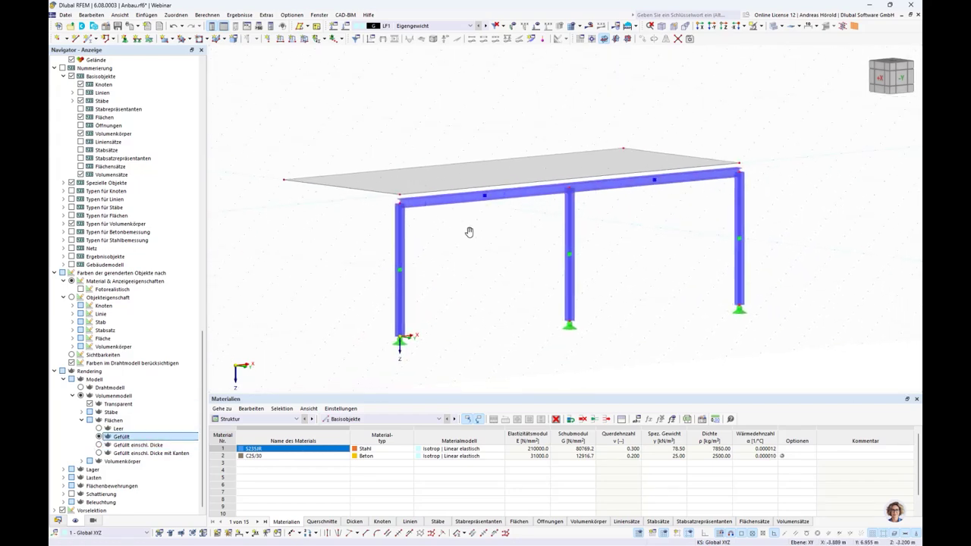
{"action": "left_click", "coordinate": [58, 519]}
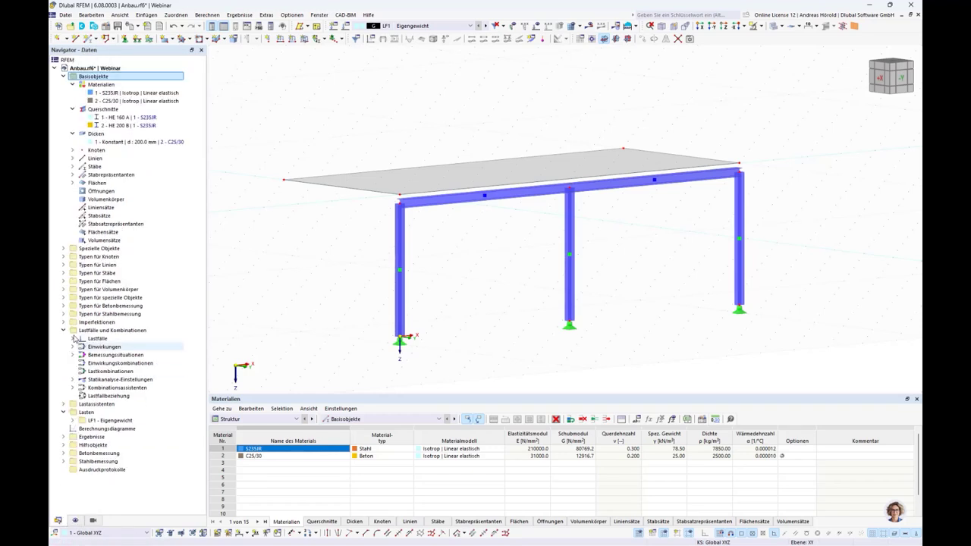
Start a new line-to-line rigid coupling between the slab's edge above the beams and the first bay's beam line.
{"action": "left_click", "coordinate": [64, 249]}
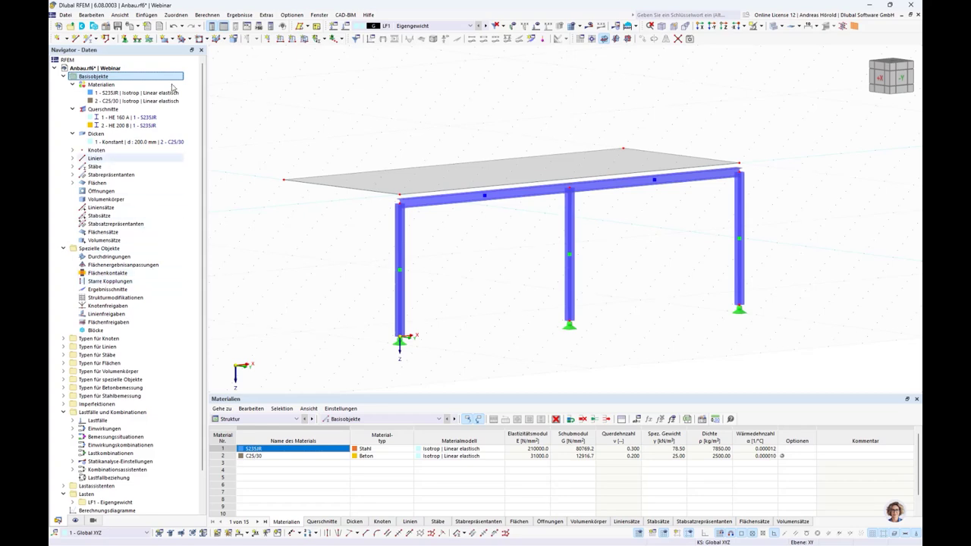
{"action": "left_click", "coordinate": [147, 16]}
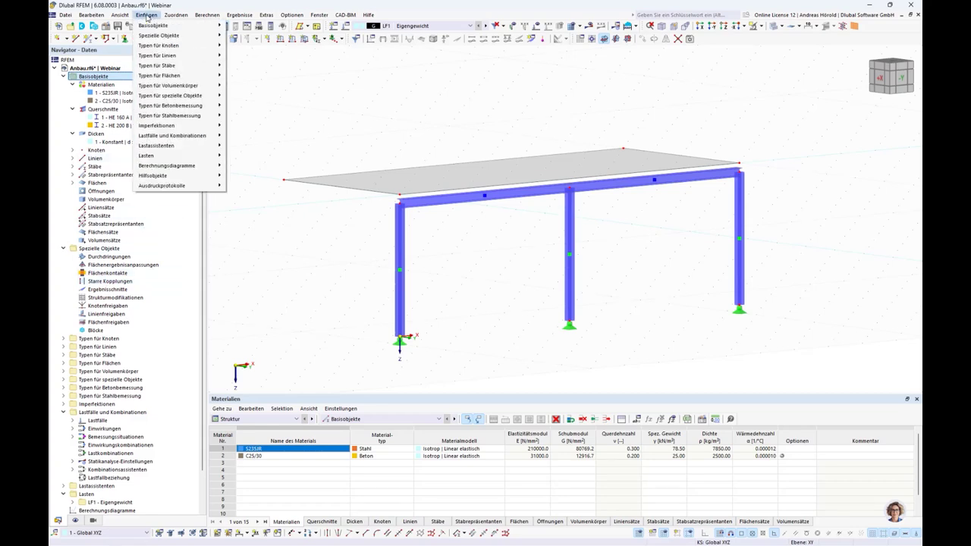
{"action": "mouse_move", "coordinate": [169, 35]}
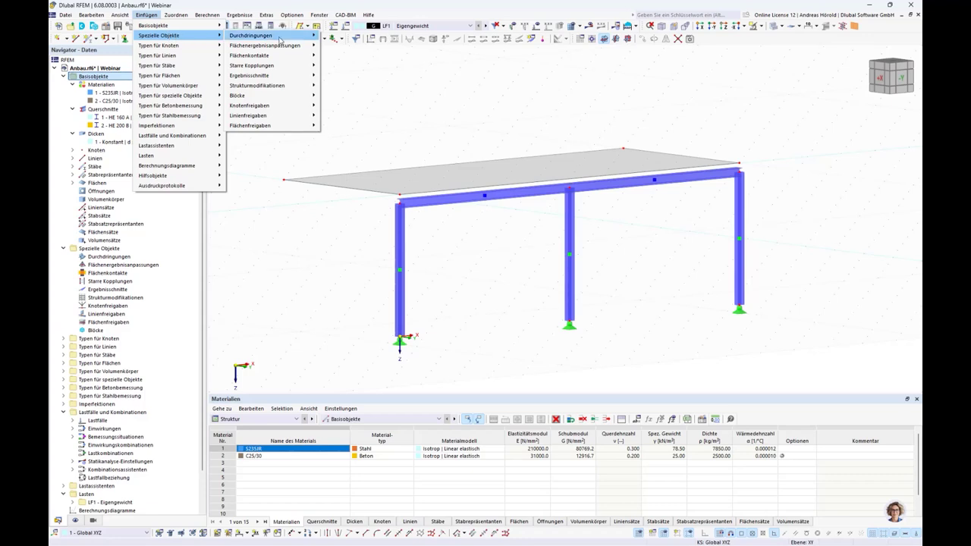
{"action": "mouse_move", "coordinate": [288, 68]}
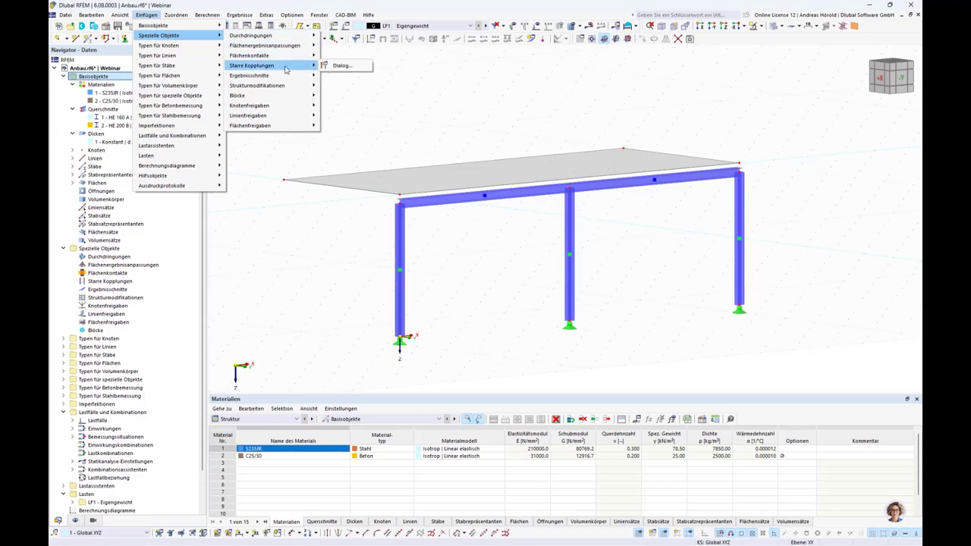
{"action": "left_click", "coordinate": [339, 65]}
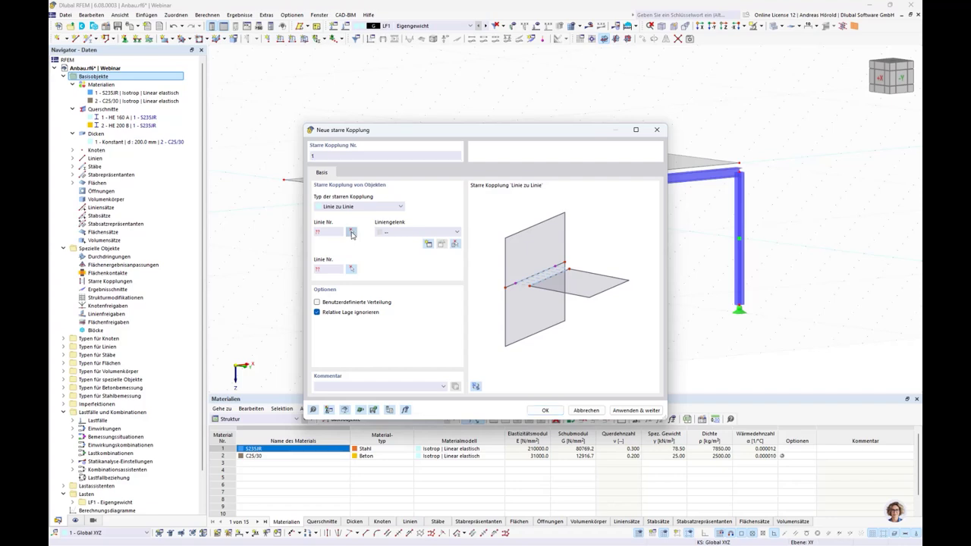
{"action": "left_click", "coordinate": [351, 231]}
{"action": "left_click", "coordinate": [454, 198]}
{"action": "left_click", "coordinate": [352, 269]}
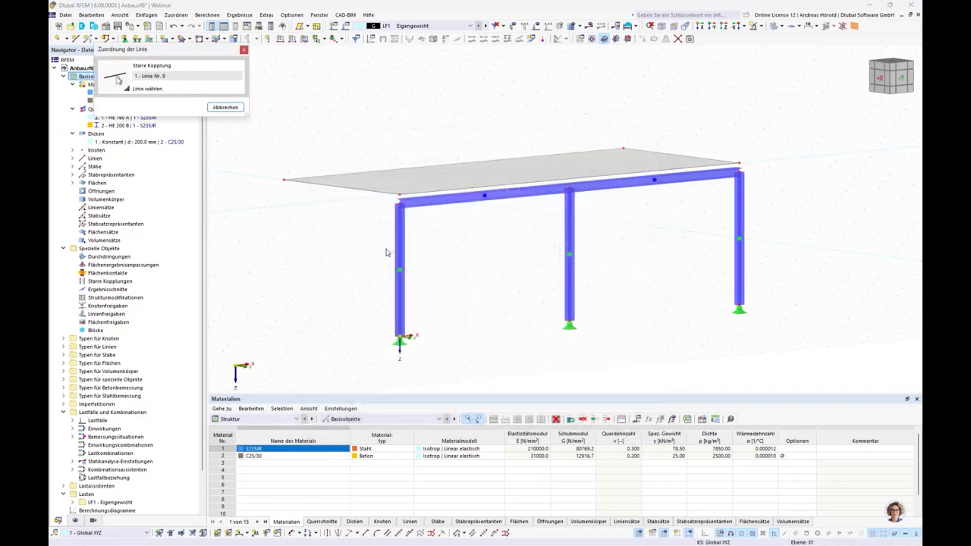
{"action": "left_click", "coordinate": [471, 197]}
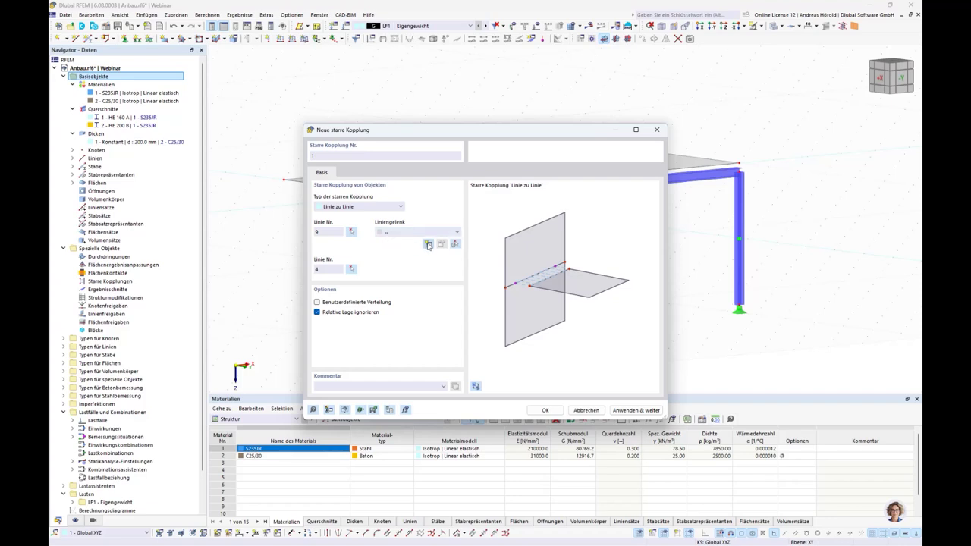
Give the coupling a new line hinge released in φx and ux, with a ux spring constant of 0.001 kN/m², and create it.
{"action": "left_click", "coordinate": [458, 235]}
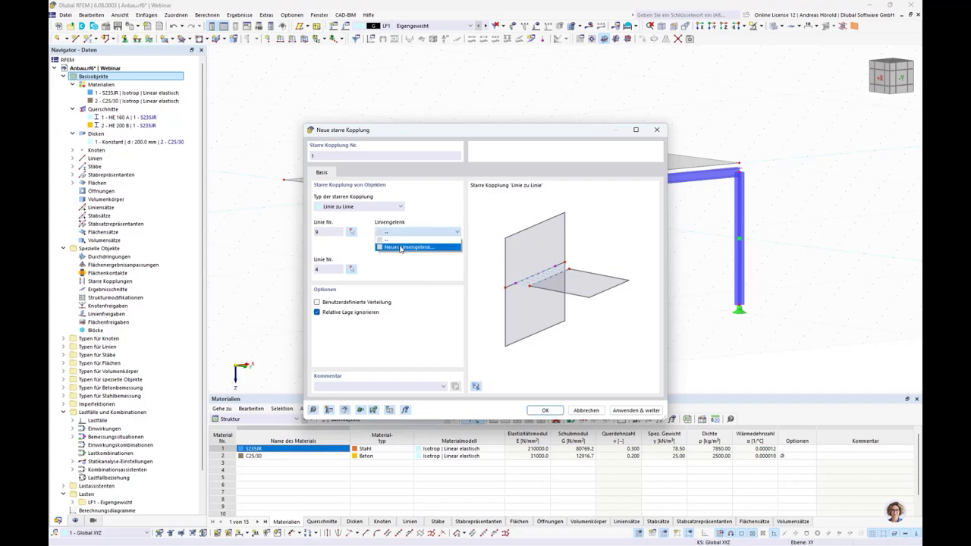
{"action": "left_click", "coordinate": [400, 247]}
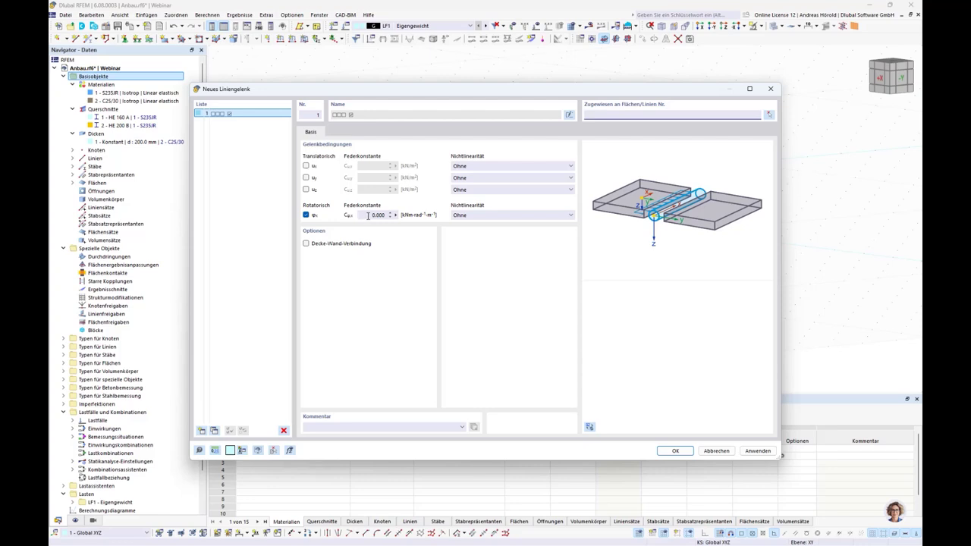
{"action": "left_click", "coordinate": [305, 166]}
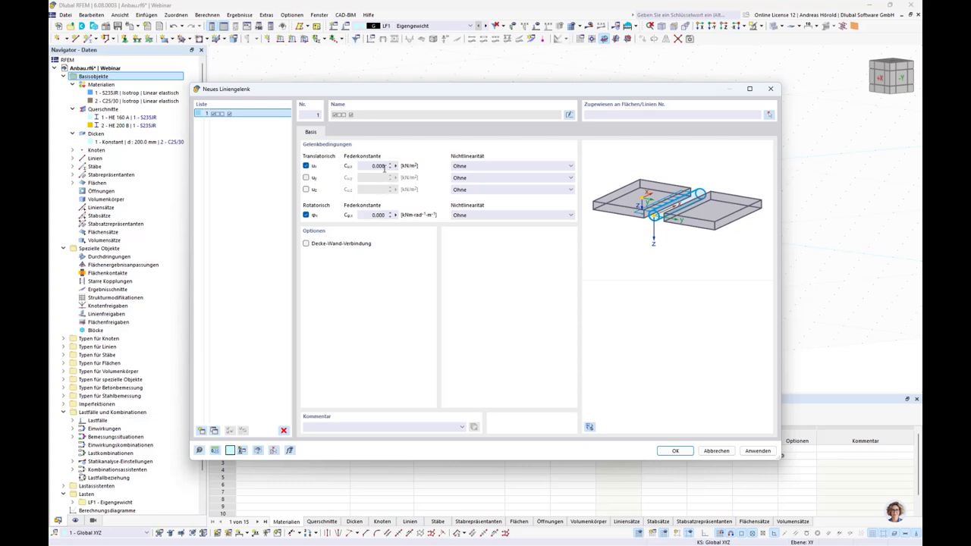
{"action": "left_click", "coordinate": [384, 166]}
{"action": "left_click", "coordinate": [672, 452]}
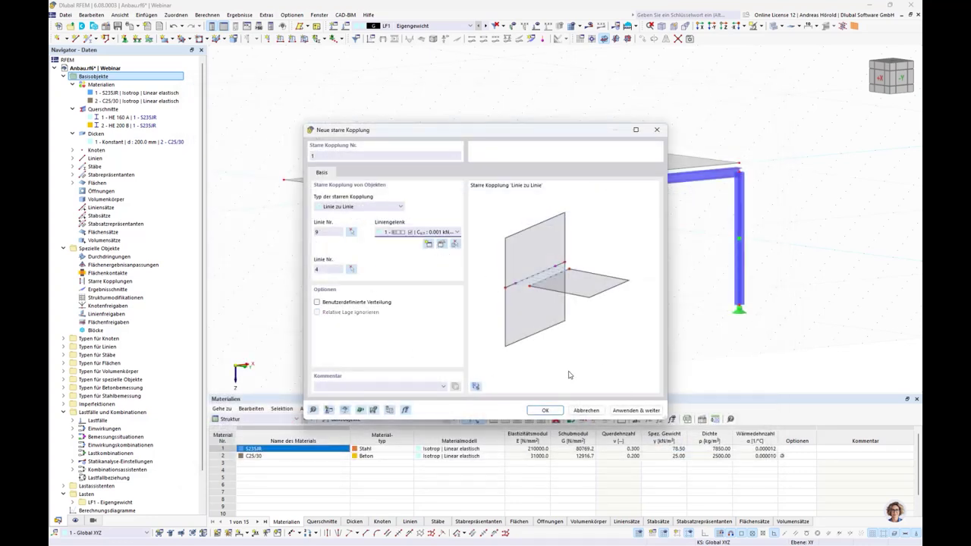
{"action": "left_click", "coordinate": [547, 410]}
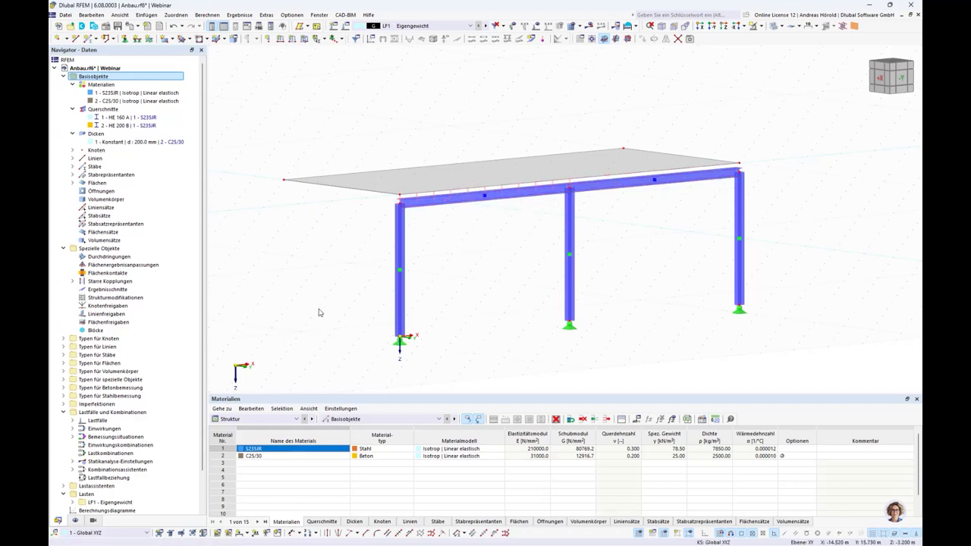
Create a second line-to-line rigid coupling between the slab's edge above the beams and the second bay's beam line, using the existing line hinge.
{"action": "right_click", "coordinate": [100, 283]}
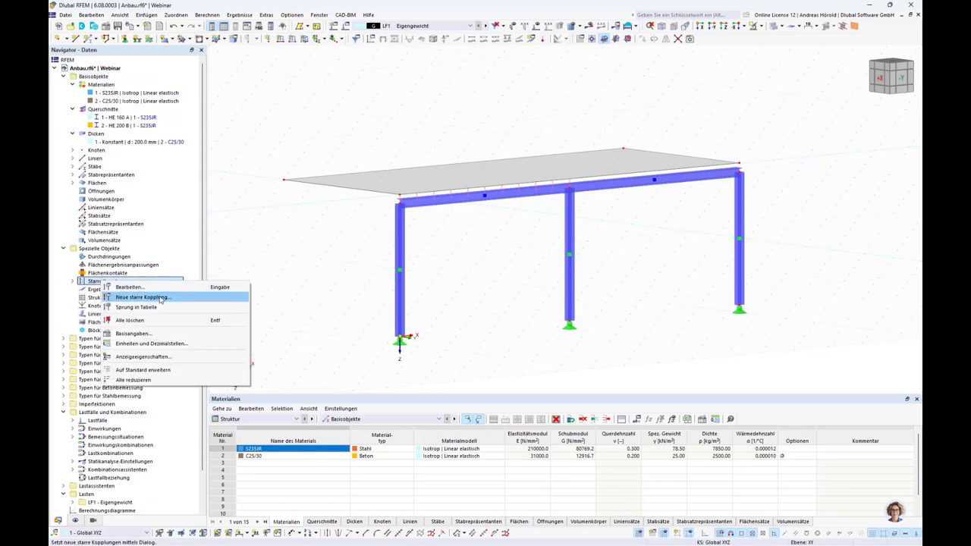
{"action": "left_click", "coordinate": [160, 298]}
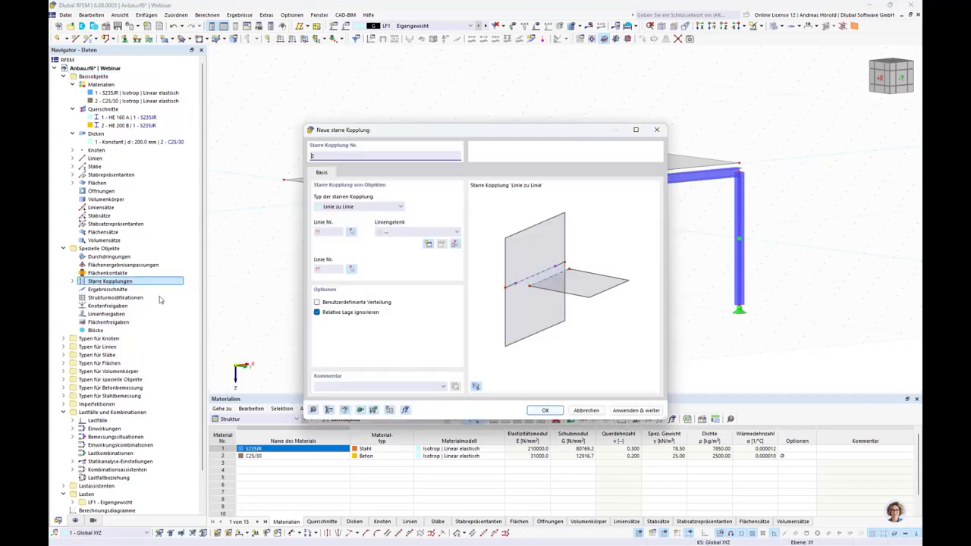
{"action": "left_click", "coordinate": [351, 232]}
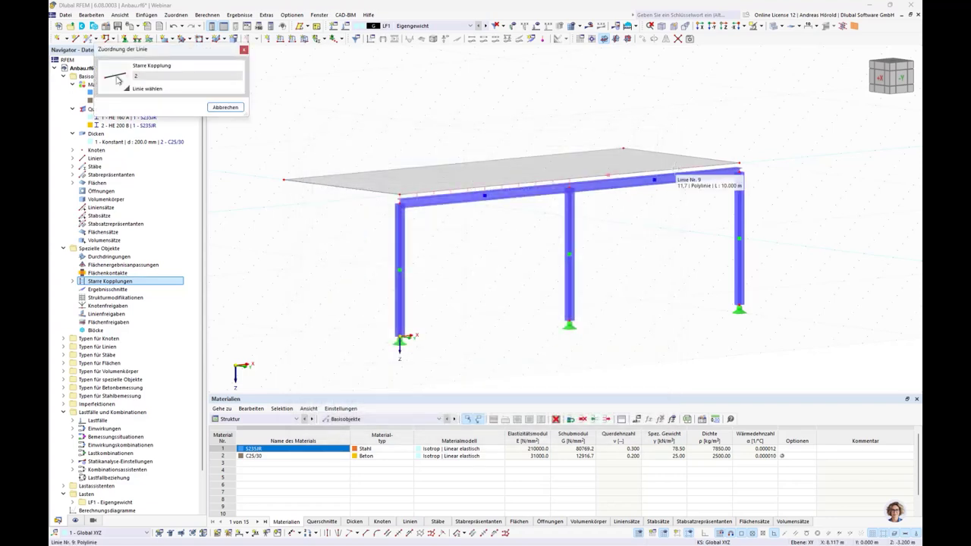
{"action": "left_click", "coordinate": [674, 176]}
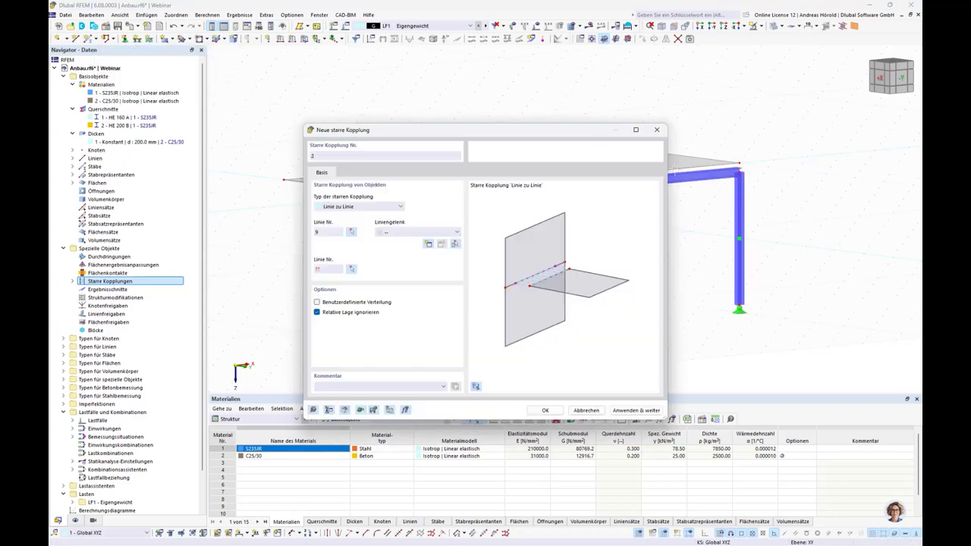
{"action": "left_click", "coordinate": [351, 269]}
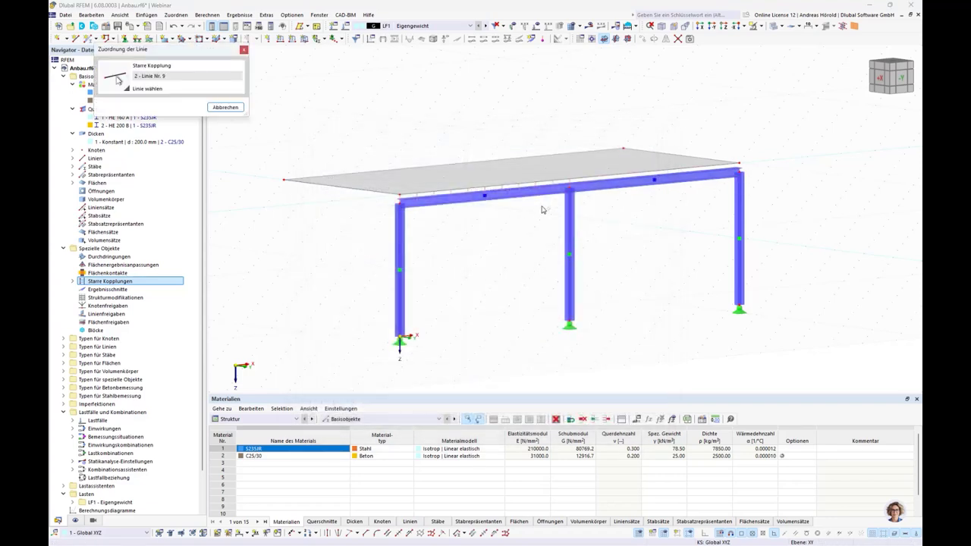
{"action": "left_click", "coordinate": [598, 188]}
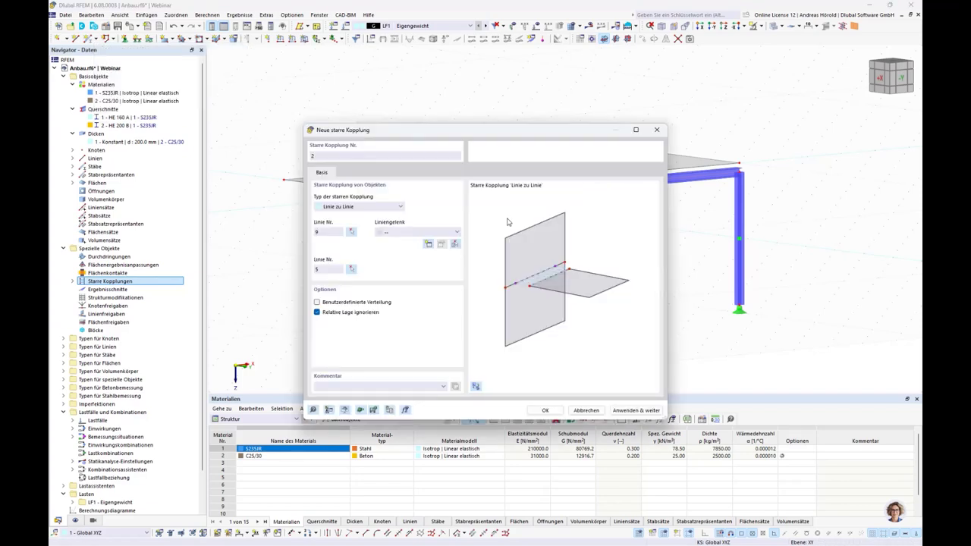
{"action": "left_click", "coordinate": [350, 267]}
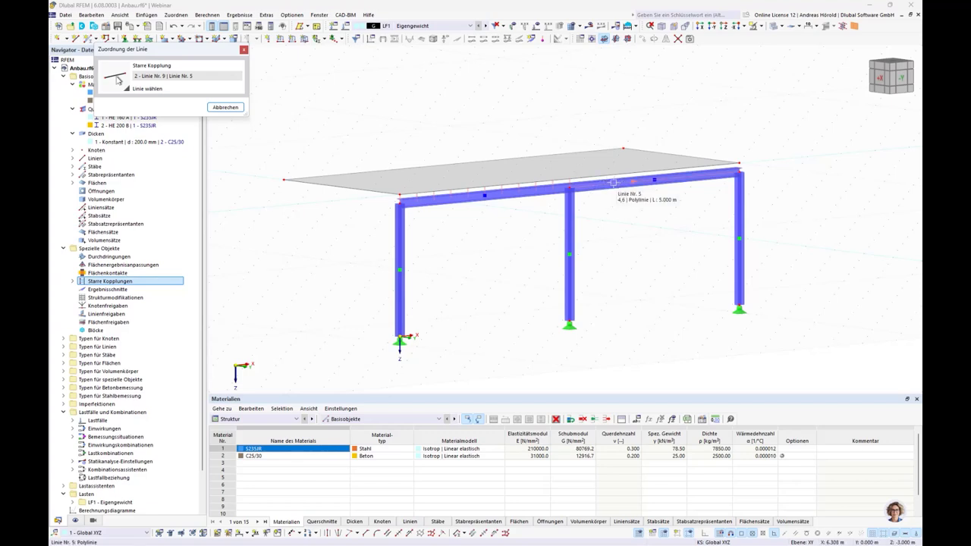
{"action": "left_click", "coordinate": [617, 186]}
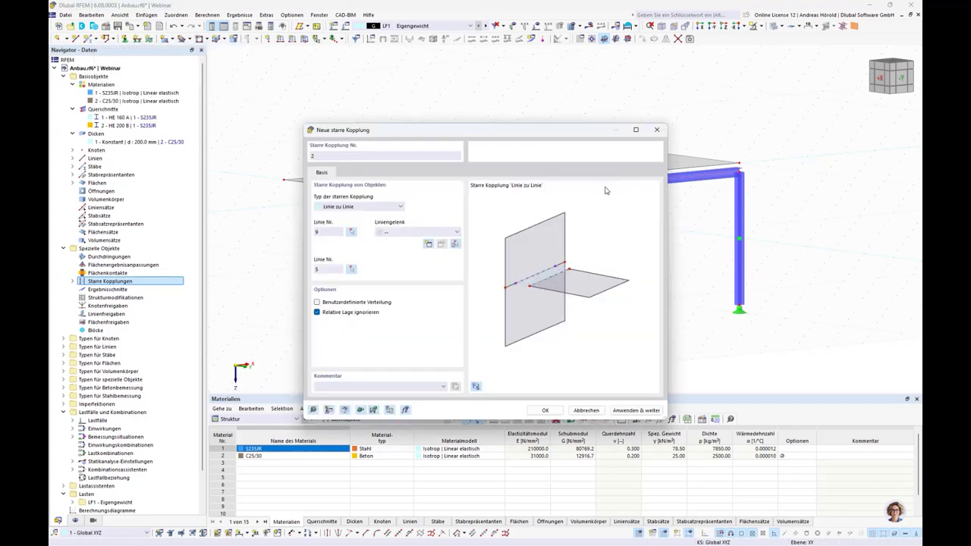
{"action": "left_click", "coordinate": [415, 232]}
{"action": "left_click", "coordinate": [412, 248]}
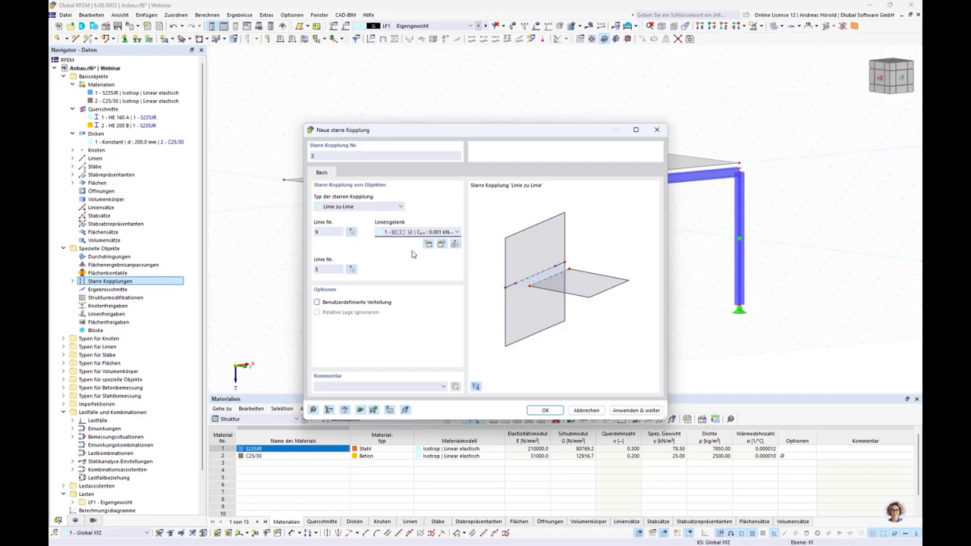
{"action": "left_click", "coordinate": [545, 410]}
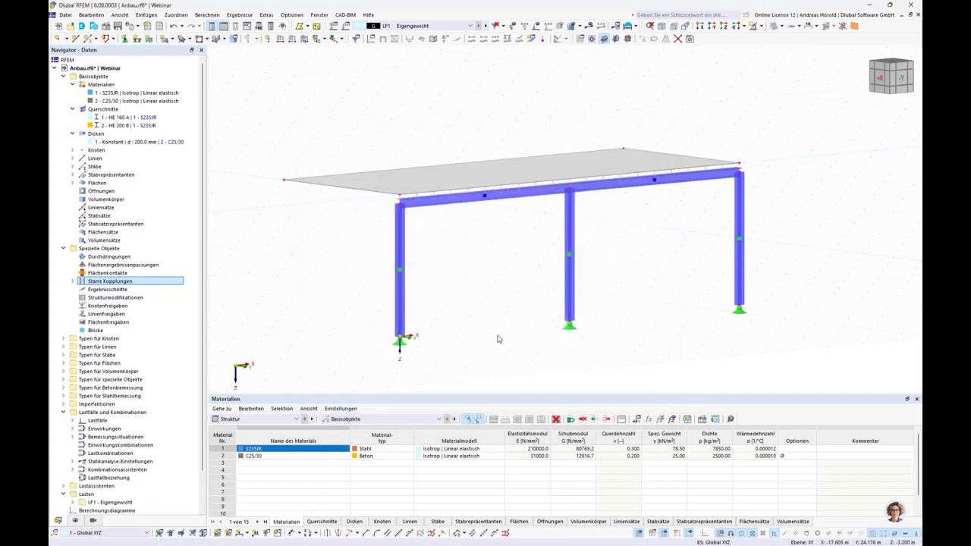
Assign the hinged line support (Gelenkig) to the slab's long edge opposite the steel frame.
{"action": "middle_click_drag", "start_coordinate": [468, 283], "coordinate": [475, 296], "text": "ctrl"}
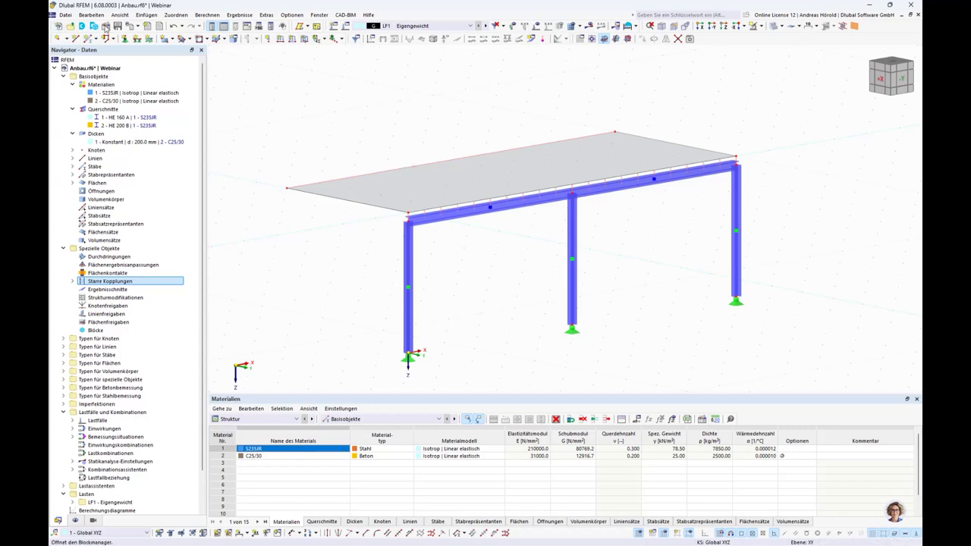
{"action": "left_click", "coordinate": [136, 40]}
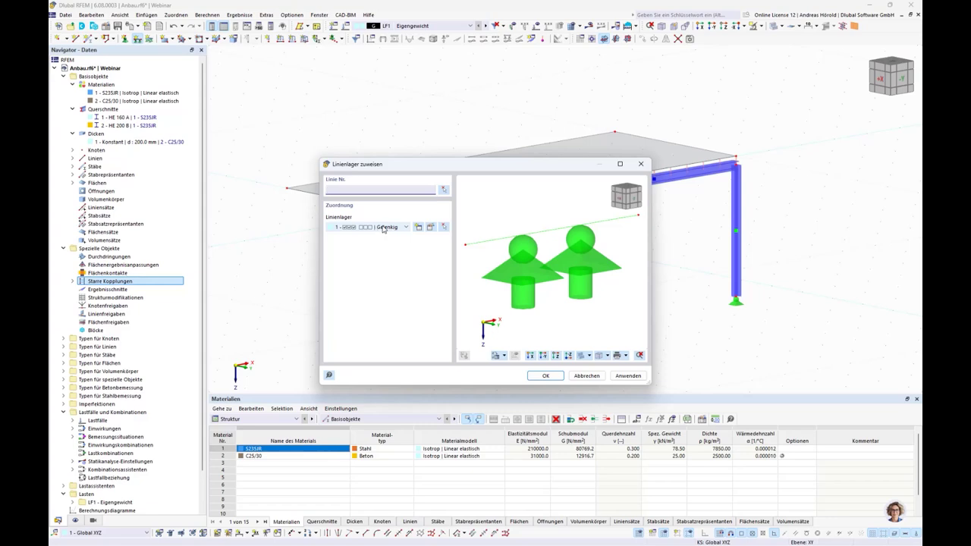
{"action": "left_click", "coordinate": [445, 193]}
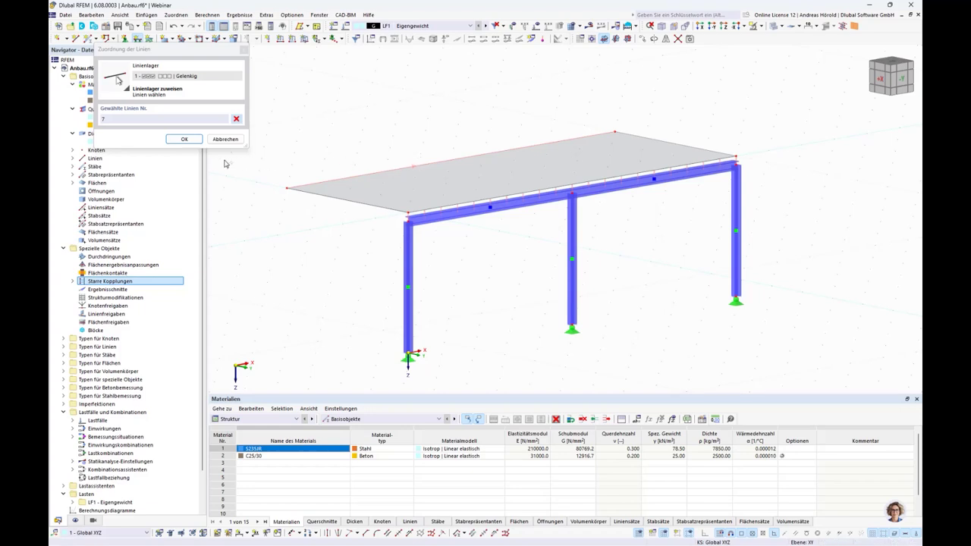
{"action": "left_click", "coordinate": [184, 139]}
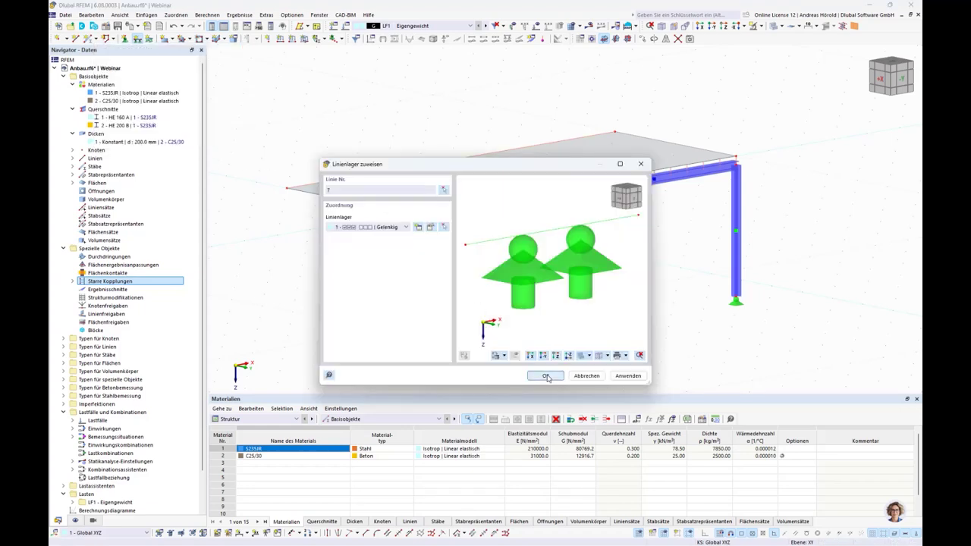
{"action": "left_click", "coordinate": [545, 376]}
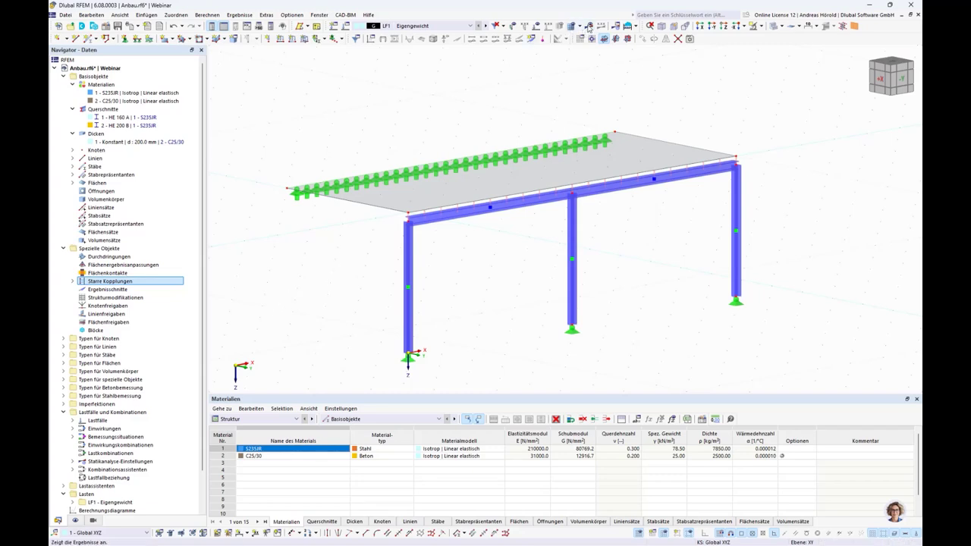
Show the results for LF1 Eigengewicht, examine the distribution of moments my in the slab, and hide the surface results again.
{"action": "left_click", "coordinate": [589, 26]}
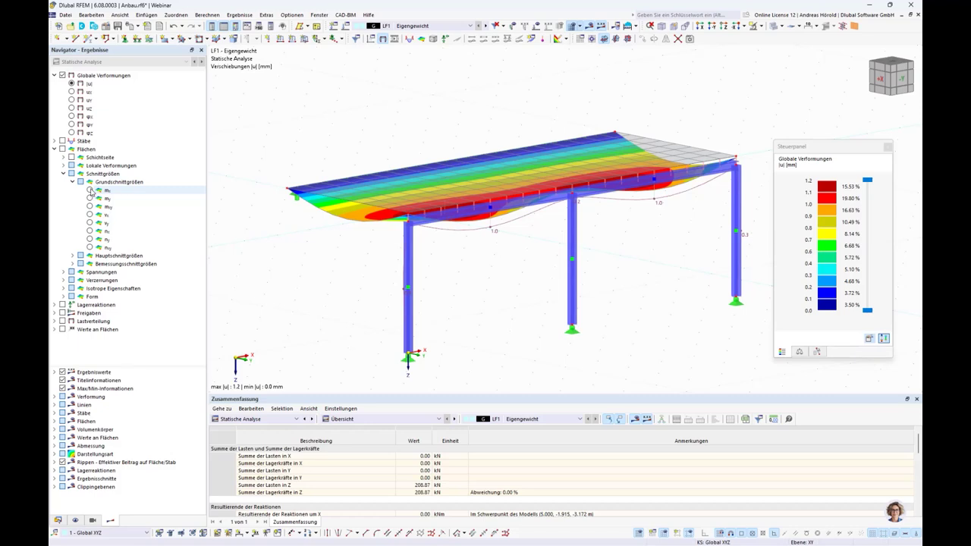
{"action": "left_click", "coordinate": [91, 198]}
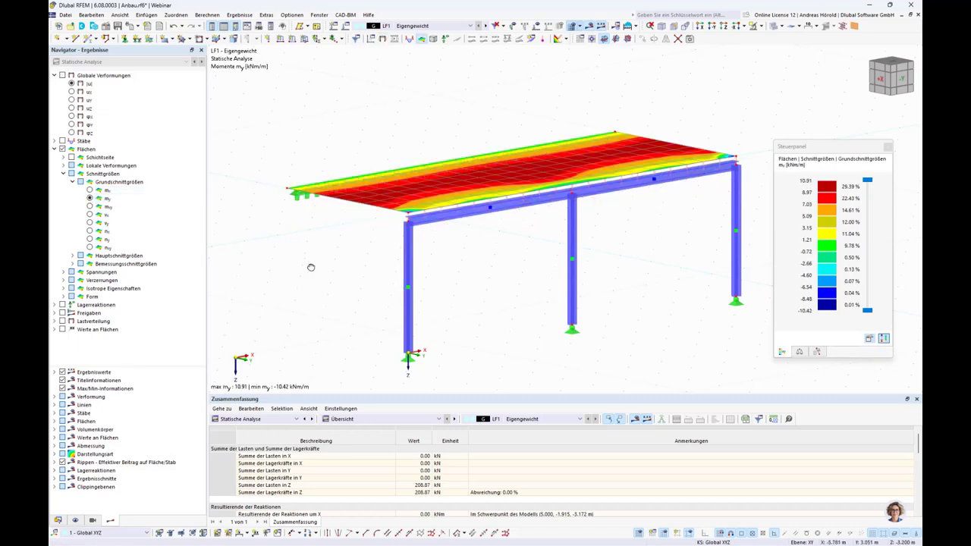
{"action": "middle_click_drag", "start_coordinate": [312, 268], "coordinate": [301, 327], "text": "ctrl"}
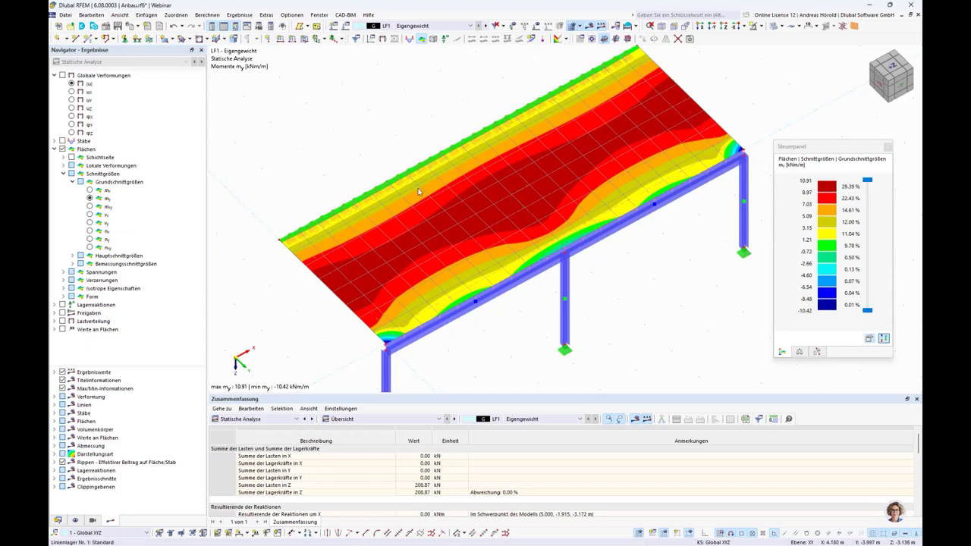
{"action": "middle_click_drag", "start_coordinate": [279, 313], "coordinate": [284, 285], "text": "ctrl"}
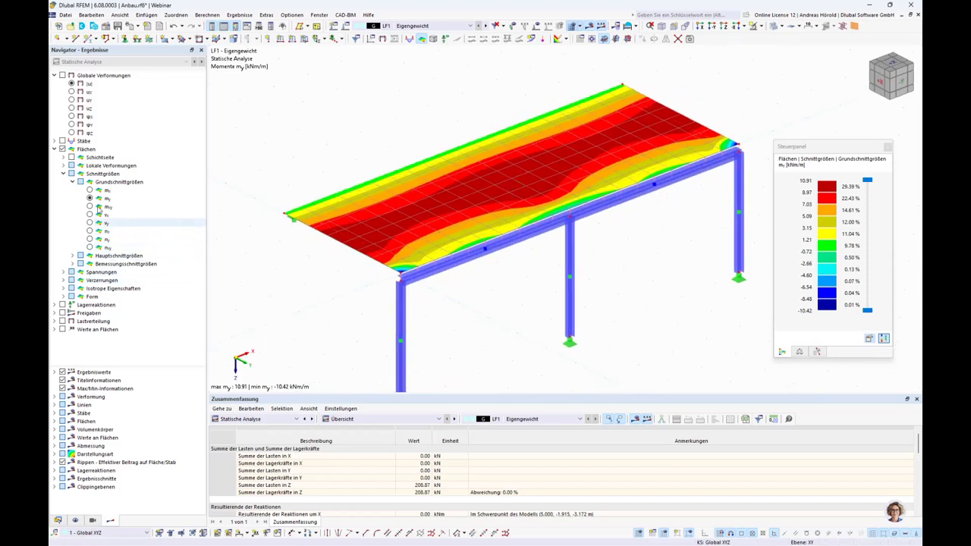
{"action": "left_click", "coordinate": [62, 149]}
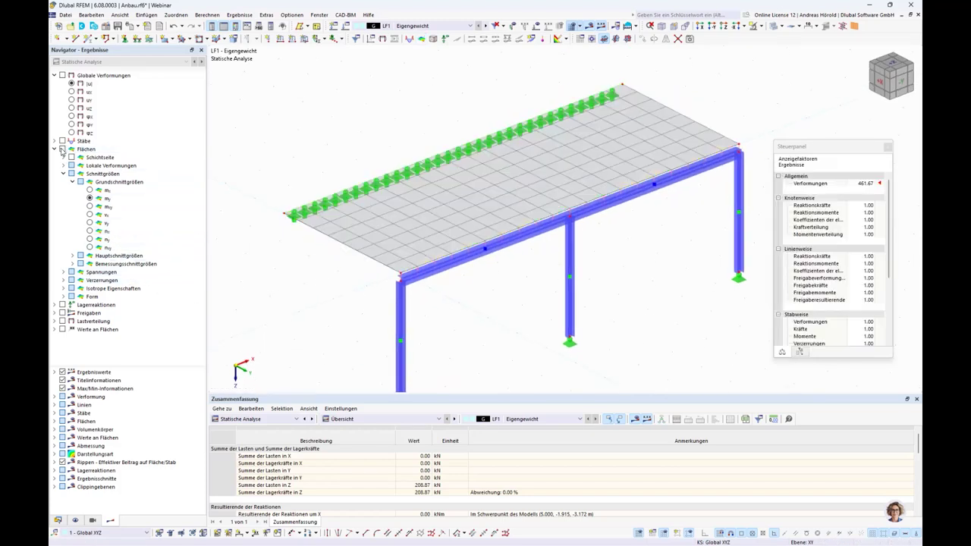
Create a rectangular surface with stiffness type Lastübertragung across the column front, from the first column's base to the slab corner above the last column.
{"action": "middle_click_drag", "start_coordinate": [516, 351], "coordinate": [504, 311], "text": "ctrl"}
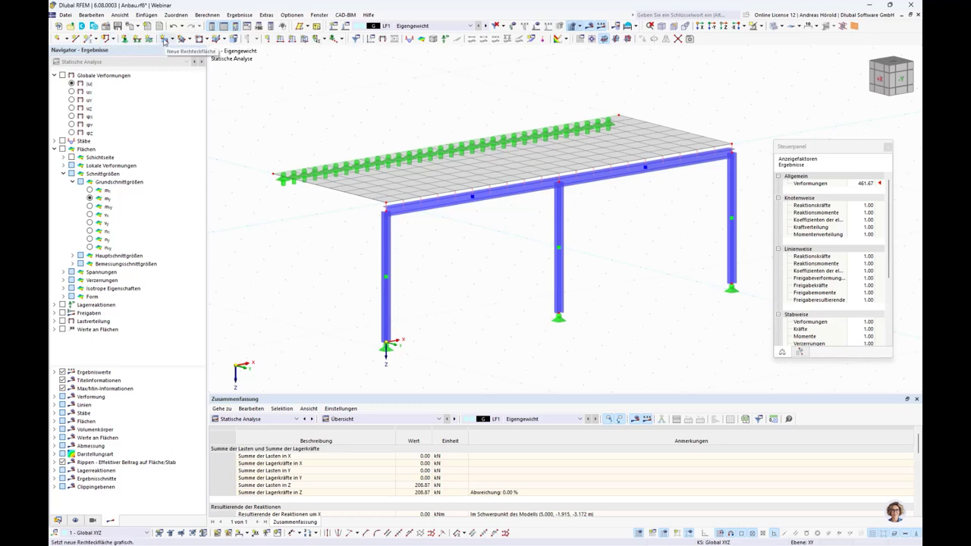
{"action": "left_click", "coordinate": [164, 40]}
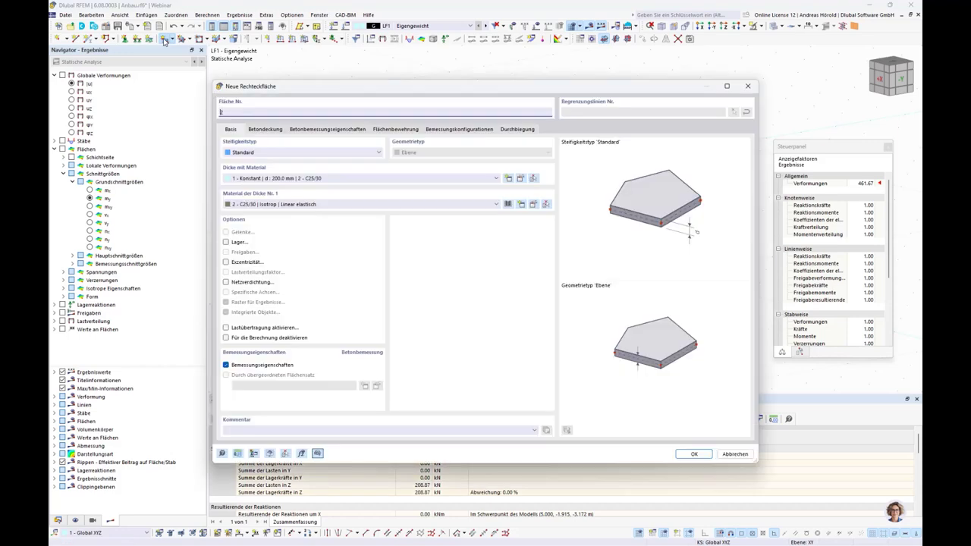
{"action": "left_click", "coordinate": [291, 152]}
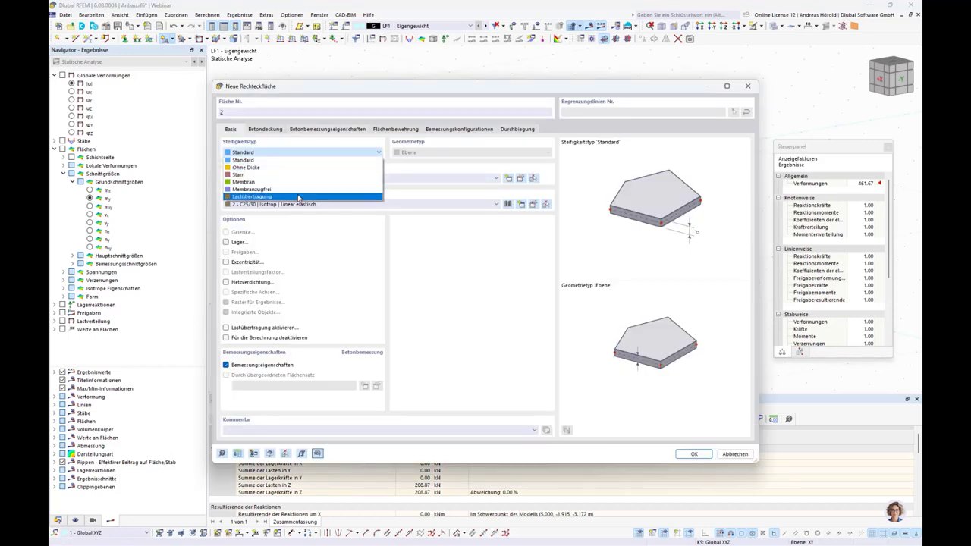
{"action": "left_click", "coordinate": [298, 197]}
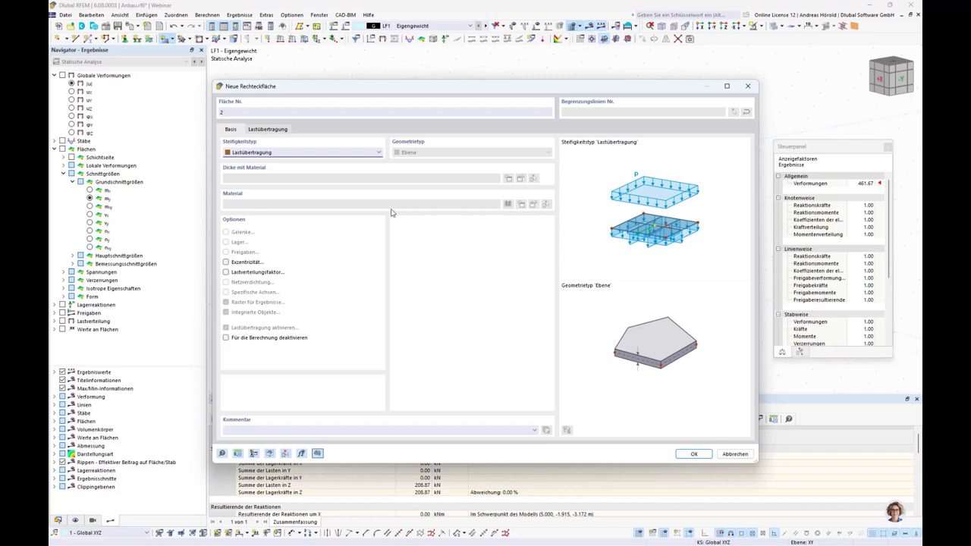
{"action": "left_click", "coordinate": [693, 454]}
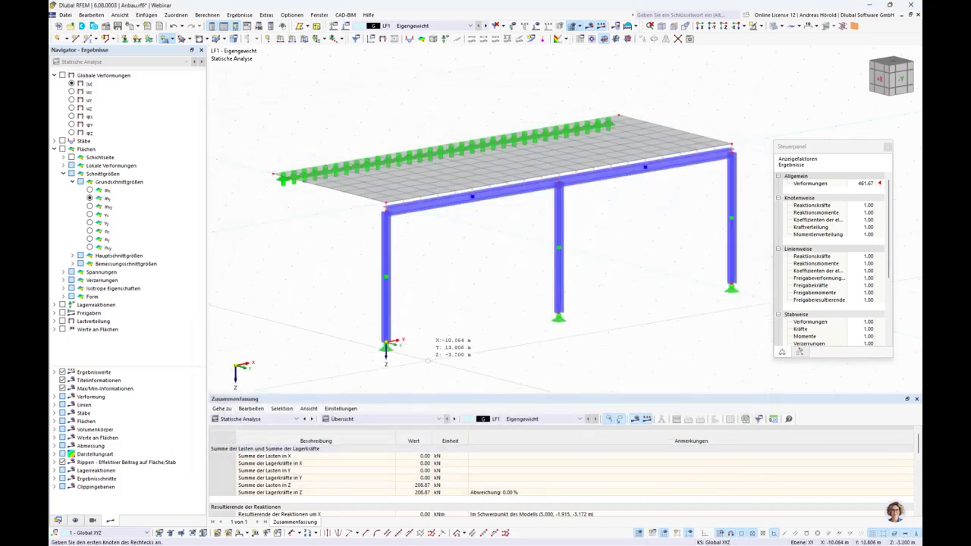
{"action": "left_click", "coordinate": [386, 343]}
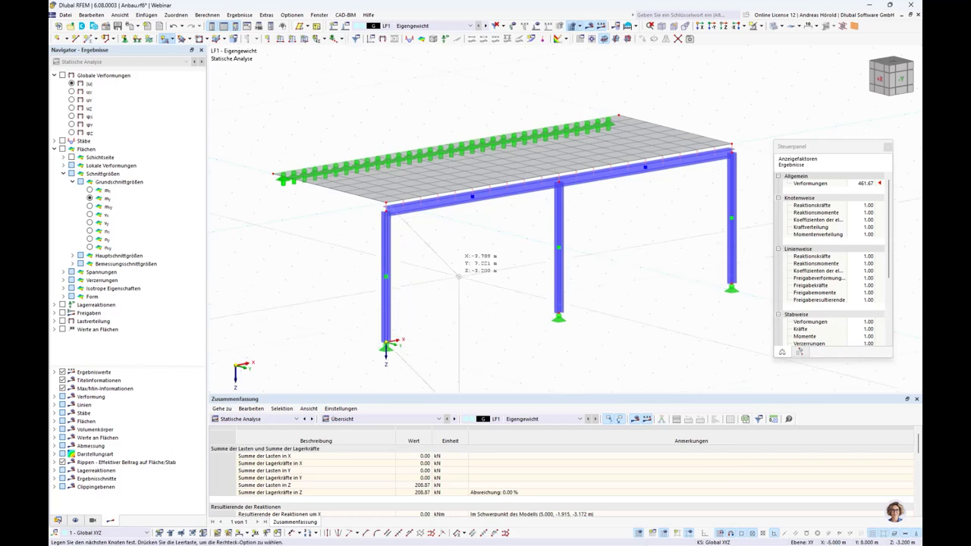
{"action": "left_click", "coordinate": [731, 146]}
{"action": "left_click", "coordinate": [521, 317]}
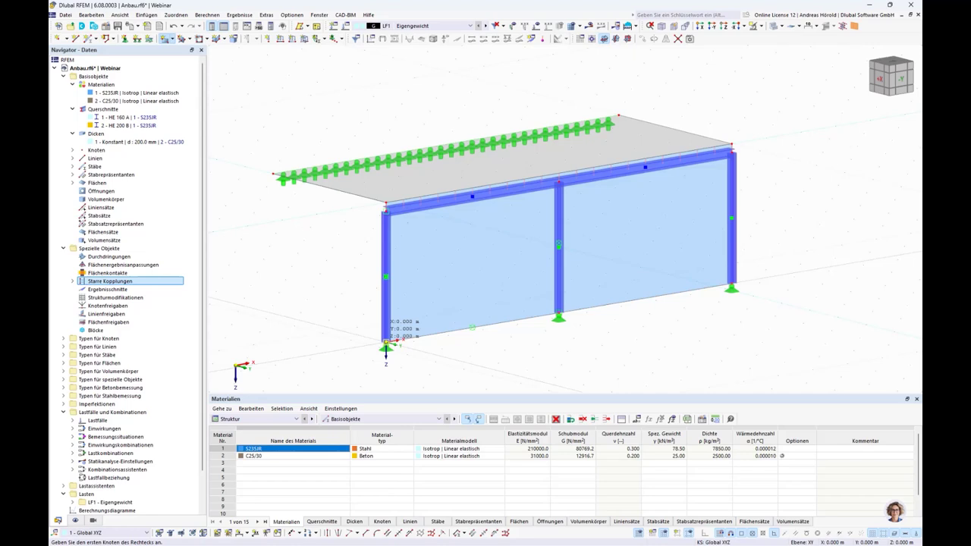
Add load transfer rectangles on both short sides, each from the corner column's base to the slab corner at the line-supported edge.
{"action": "left_click", "coordinate": [386, 341]}
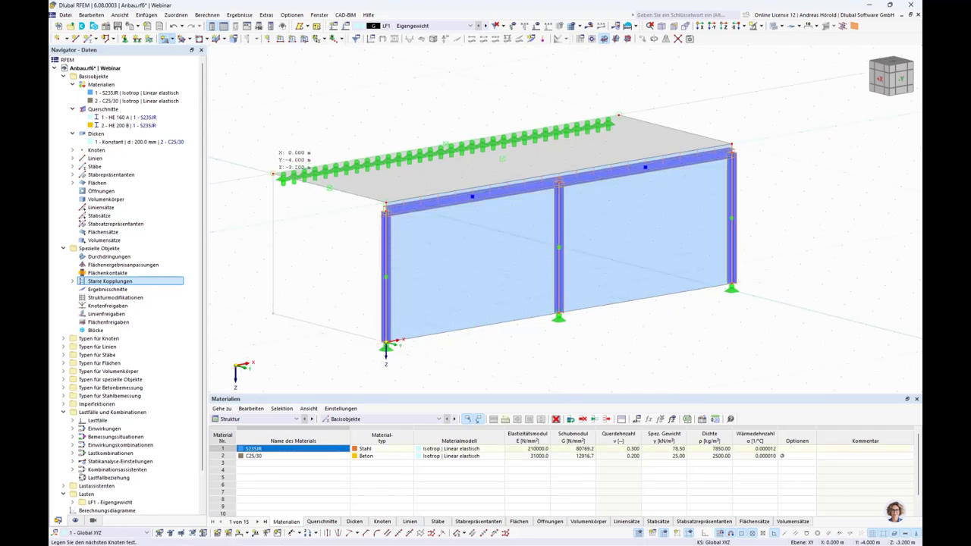
{"action": "left_click", "coordinate": [274, 173]}
{"action": "middle_click_drag", "start_coordinate": [747, 318], "coordinate": [607, 326], "text": "ctrl"}
{"action": "left_click", "coordinate": [597, 320]}
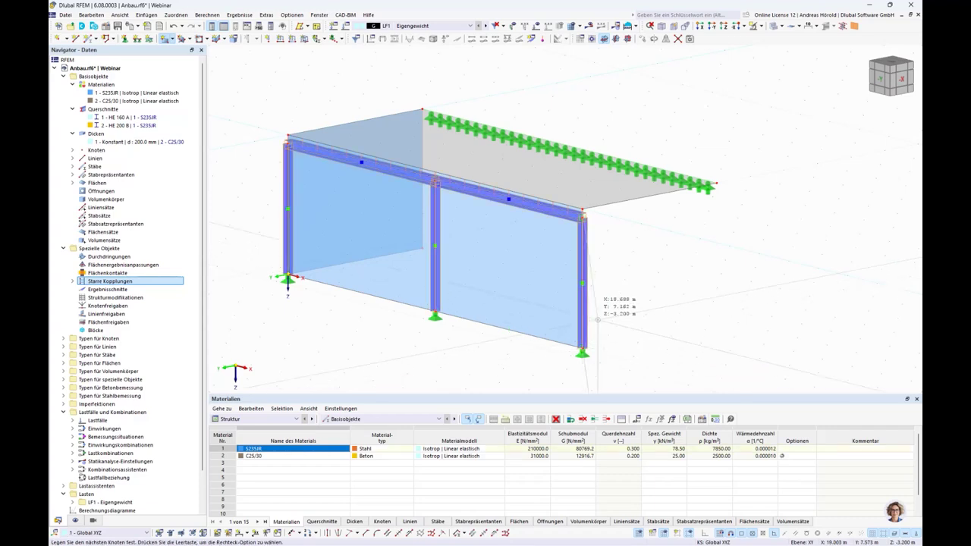
{"action": "key", "text": "space"}
{"action": "left_click", "coordinate": [715, 184]}
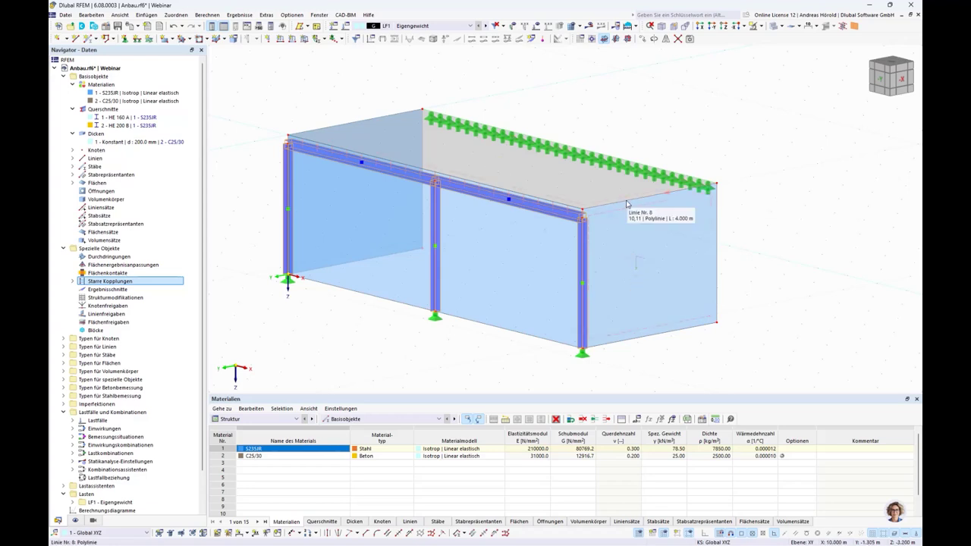
Set the load transfer direction of all three load transfer surfaces to y | Flächenstreifen.
{"action": "left_click", "coordinate": [625, 277]}
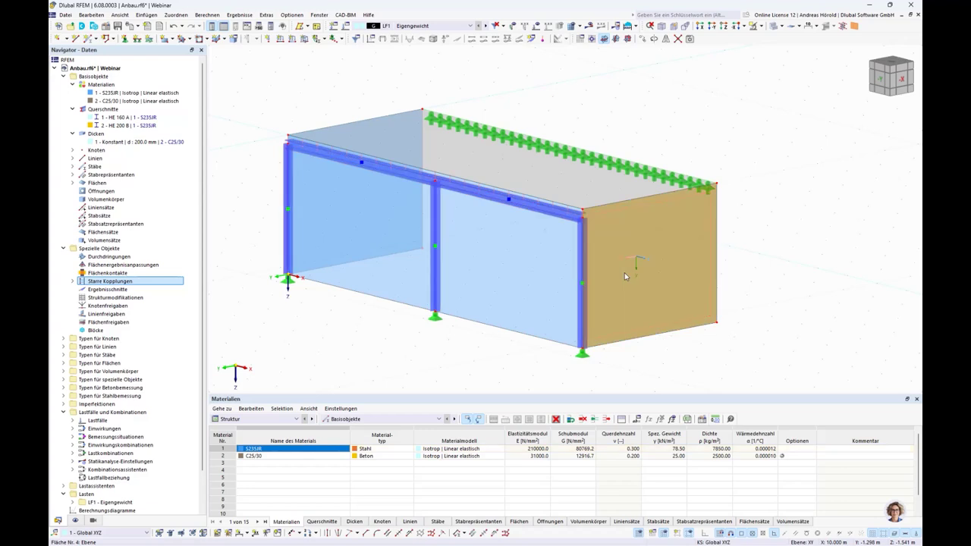
{"action": "left_click", "coordinate": [359, 296], "text": "ctrl"}
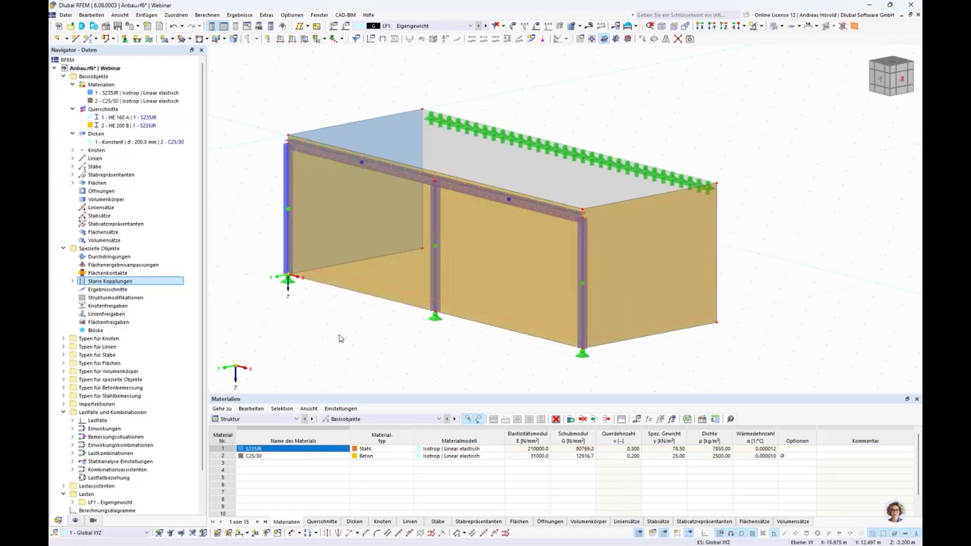
{"action": "middle_click_drag", "start_coordinate": [341, 336], "coordinate": [345, 284], "text": "ctrl"}
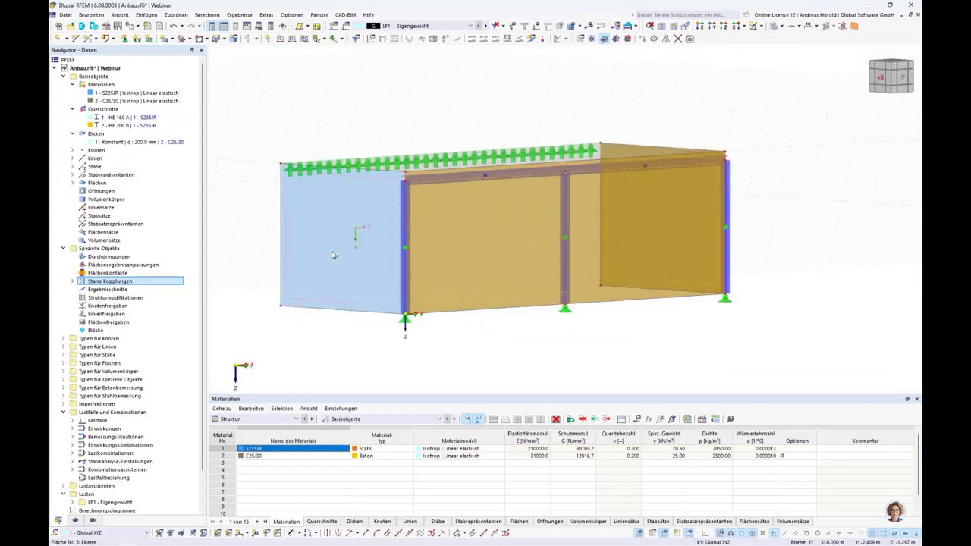
{"action": "left_click", "coordinate": [331, 255], "text": "ctrl"}
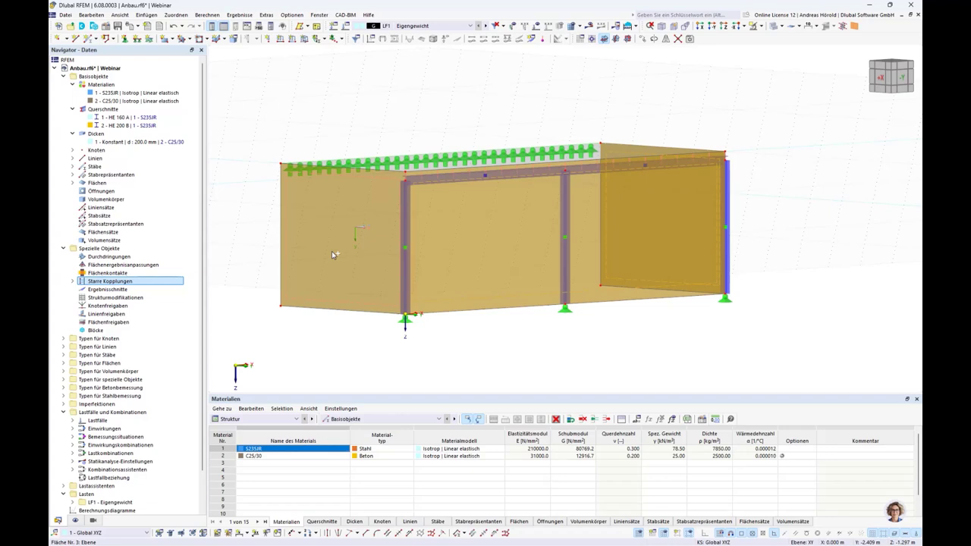
{"action": "double_click", "coordinate": [331, 254]}
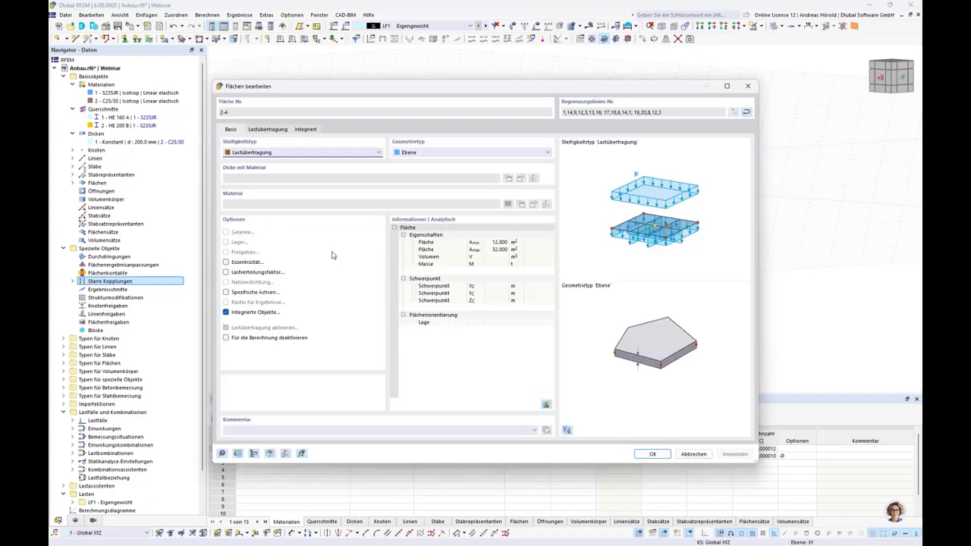
{"action": "left_click", "coordinate": [263, 130]}
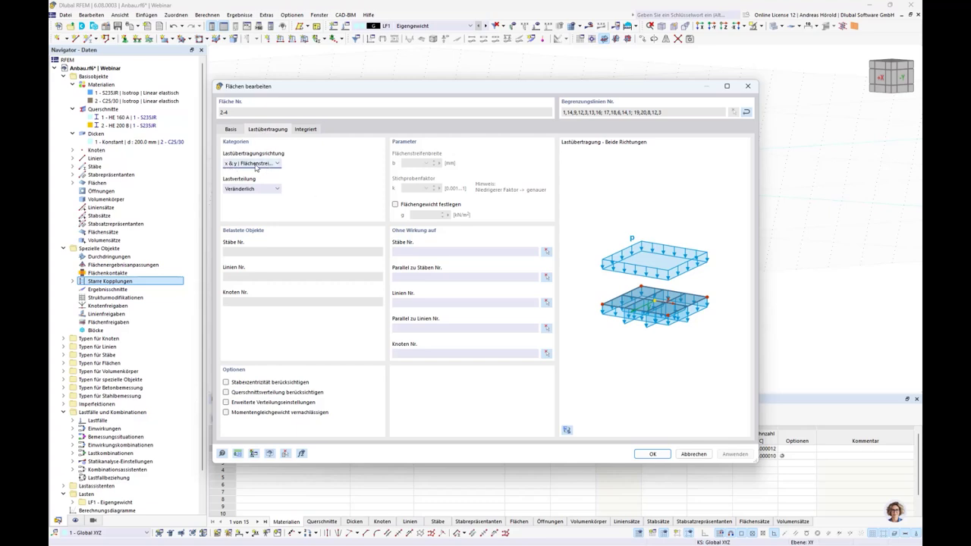
{"action": "left_click", "coordinate": [257, 168]}
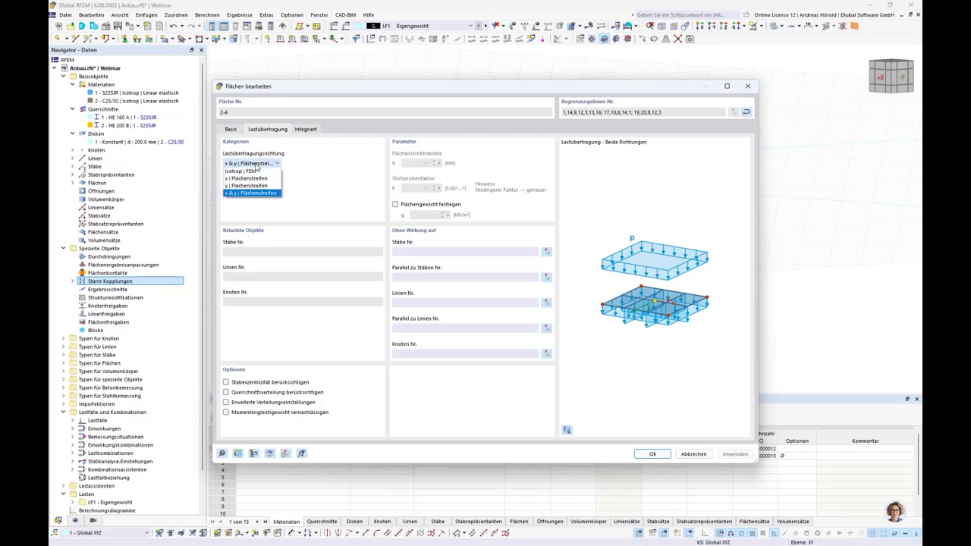
{"action": "left_click", "coordinate": [257, 186]}
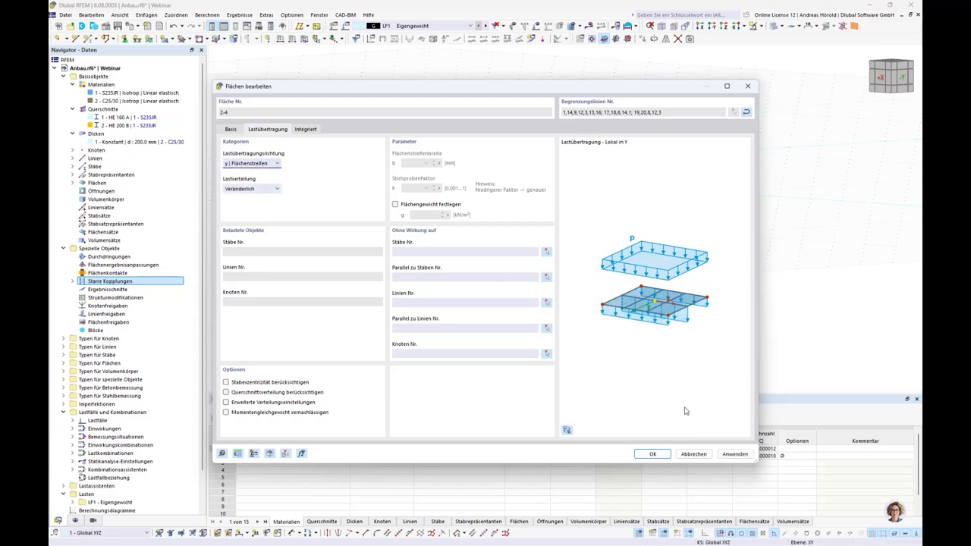
{"action": "left_click", "coordinate": [654, 454]}
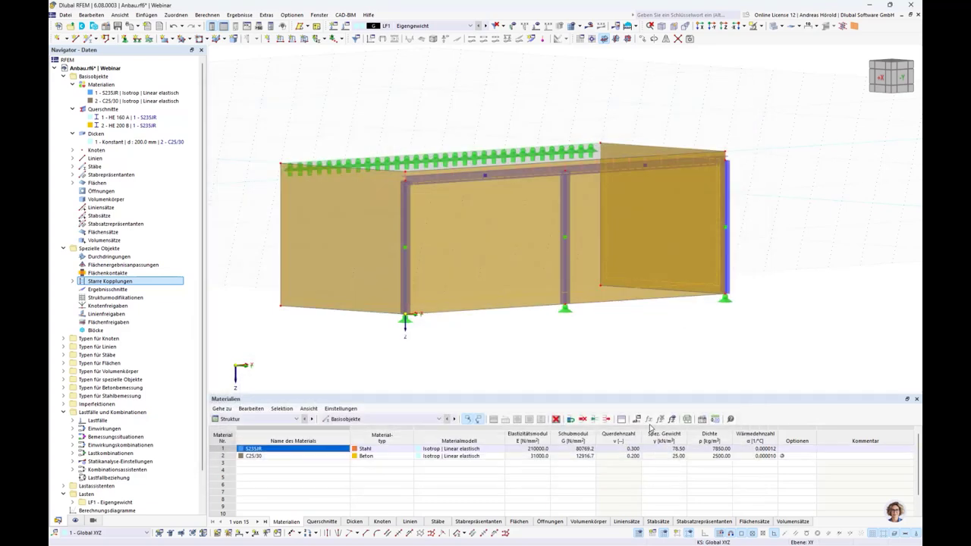
Assign the hinged line support (Gelenkig) to the base lines of the three load transfer surfaces, along the column front and both short sides.
{"action": "middle_click_drag", "start_coordinate": [665, 335], "coordinate": [611, 360], "text": "ctrl"}
{"action": "middle_click_drag", "start_coordinate": [563, 341], "coordinate": [596, 329], "text": "ctrl"}
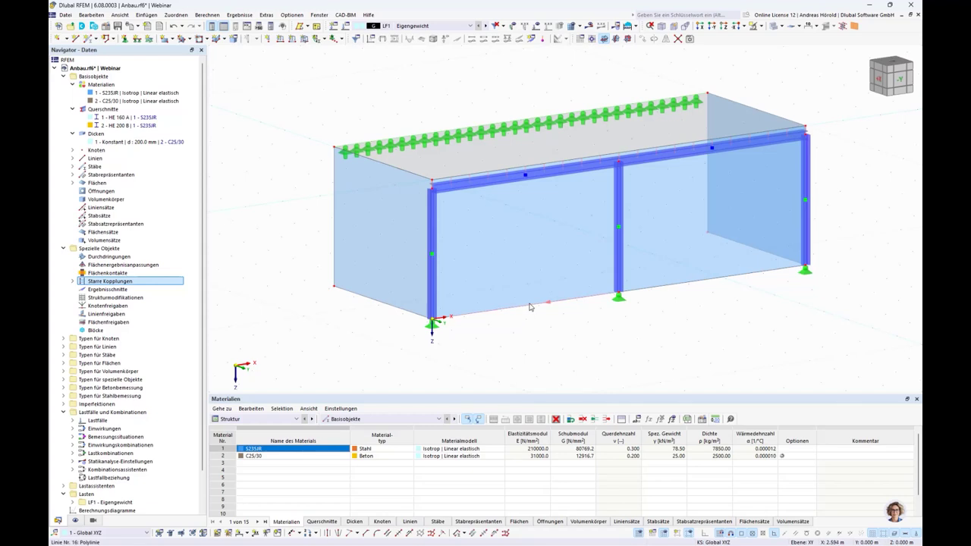
{"action": "left_click", "coordinate": [137, 38]}
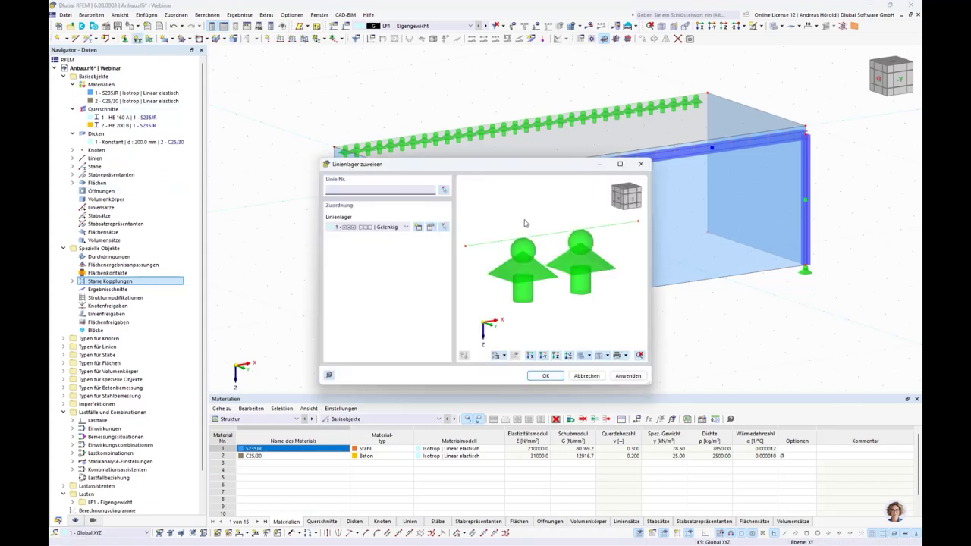
{"action": "left_click", "coordinate": [544, 377]}
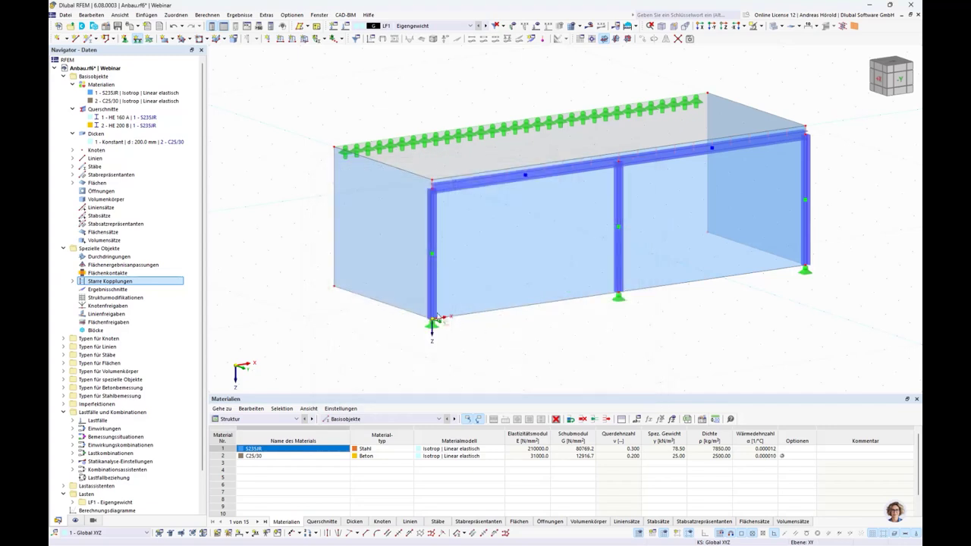
{"action": "left_click", "coordinate": [413, 313]}
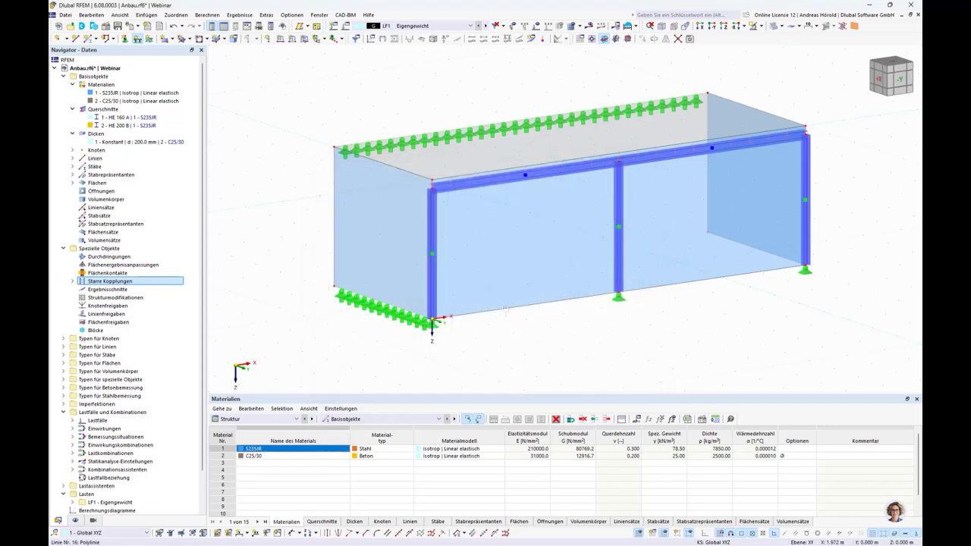
{"action": "left_click", "coordinate": [506, 309]}
{"action": "left_click", "coordinate": [689, 284]}
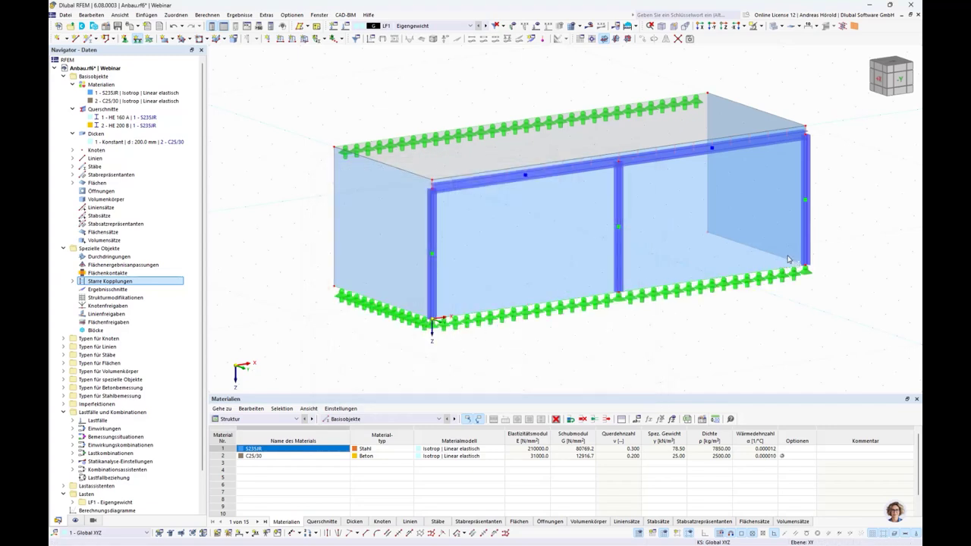
{"action": "left_click", "coordinate": [781, 256]}
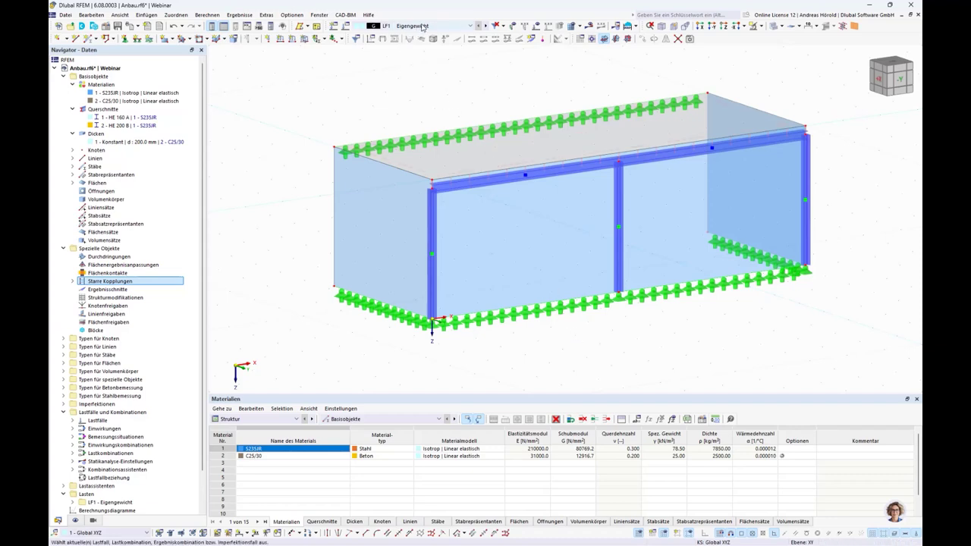
Apply a uniform surface force of 0.50 kN/m² in global direction ZA to the roof slab in LF1 Eigengewicht.
{"action": "left_click", "coordinate": [304, 39]}
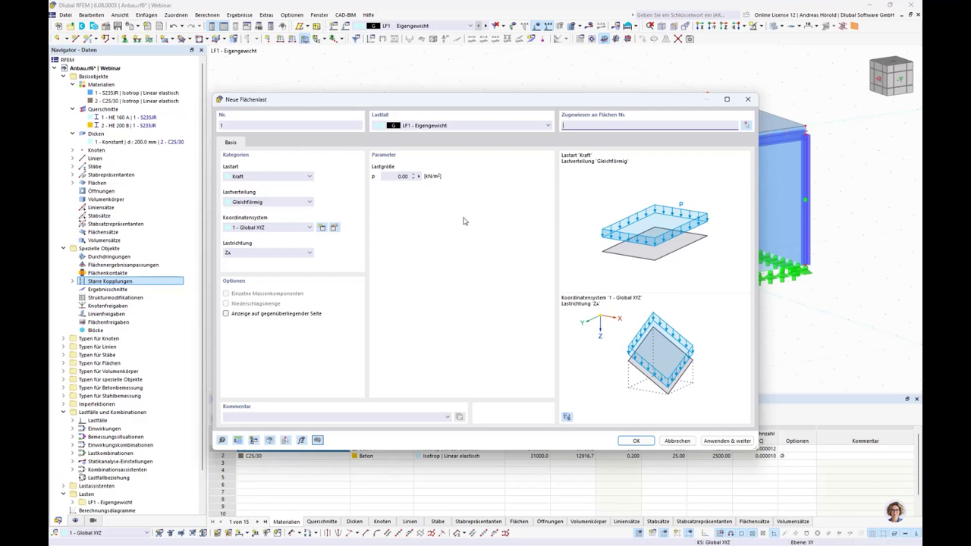
{"action": "left_click", "coordinate": [257, 177]}
{"action": "left_click", "coordinate": [257, 179]}
{"action": "left_click", "coordinate": [271, 204]}
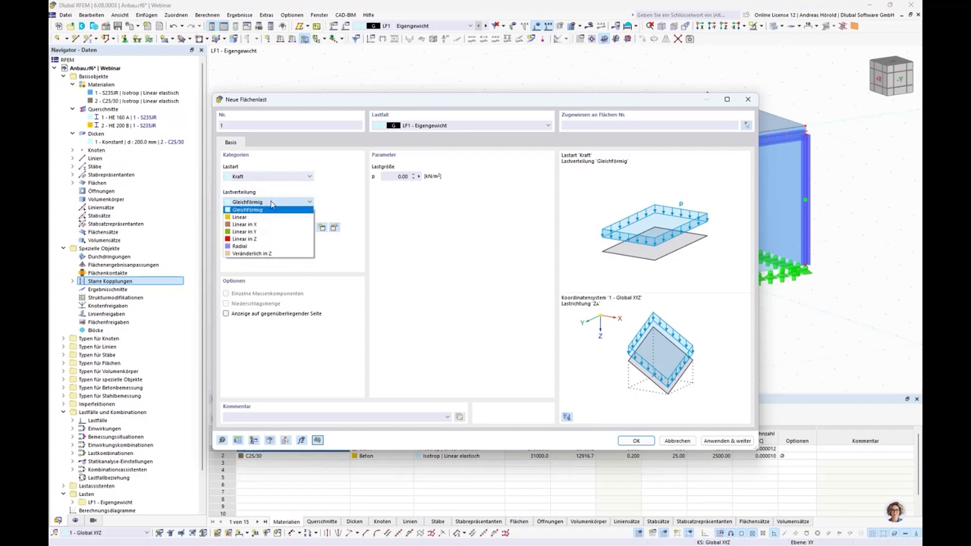
{"action": "left_click", "coordinate": [271, 206]}
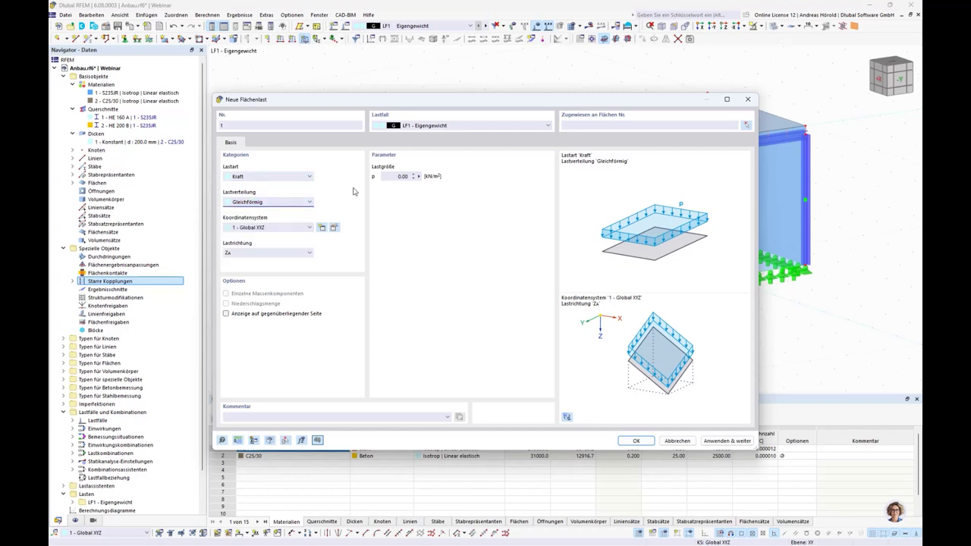
{"action": "left_click", "coordinate": [403, 176]}
{"action": "type", "text": "5"}
{"action": "left_click", "coordinate": [635, 441]}
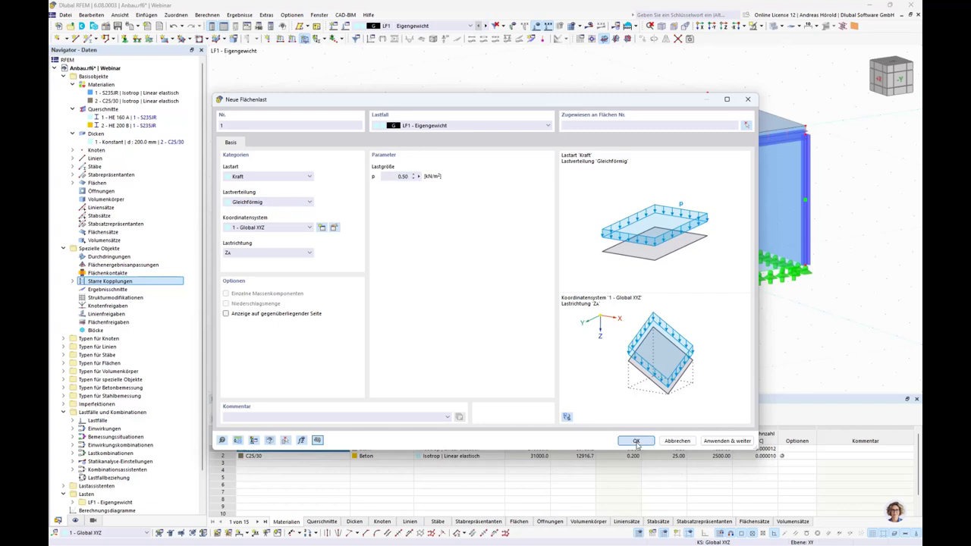
{"action": "left_click", "coordinate": [476, 153]}
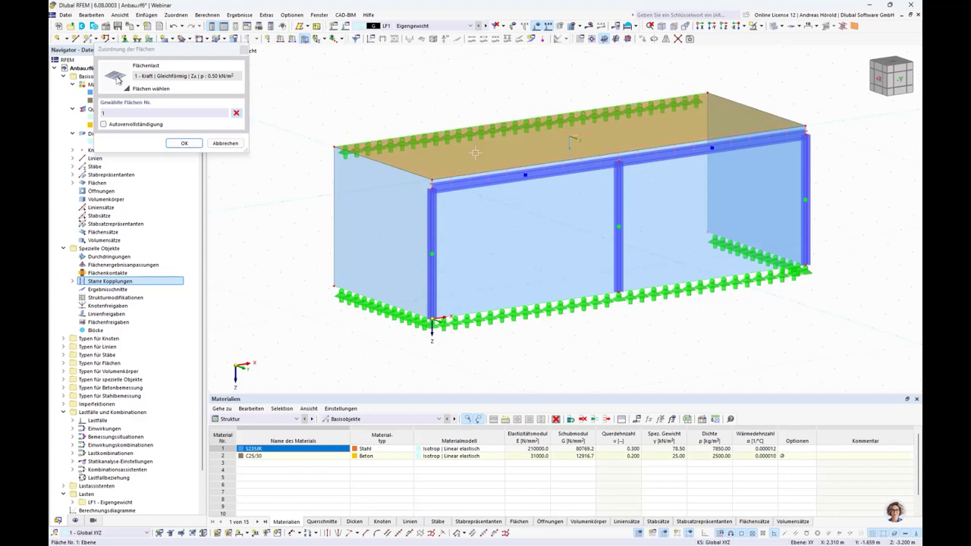
{"action": "left_click", "coordinate": [184, 143]}
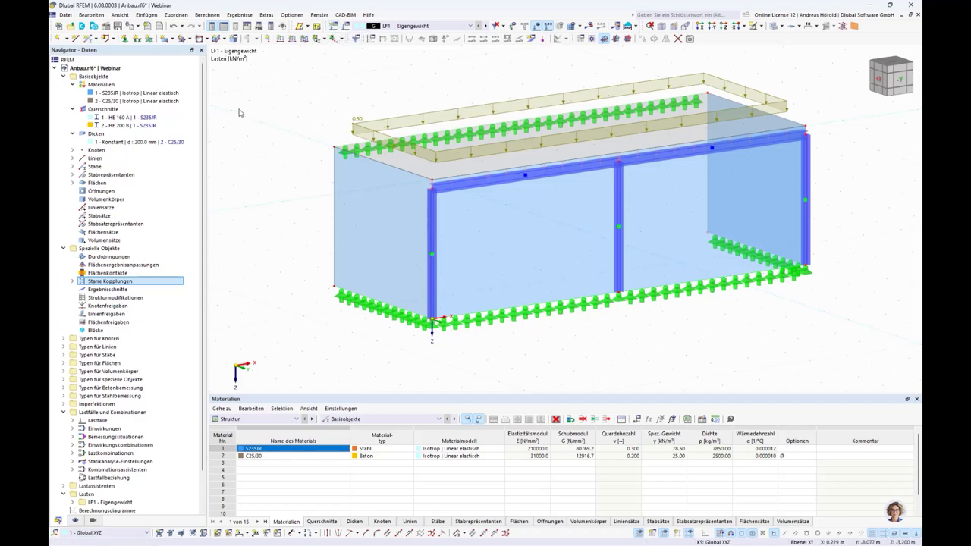
Create a new snow load assistant (Schneelast) with roof type Flach-/Pultdach.
{"action": "left_click", "coordinate": [145, 17]}
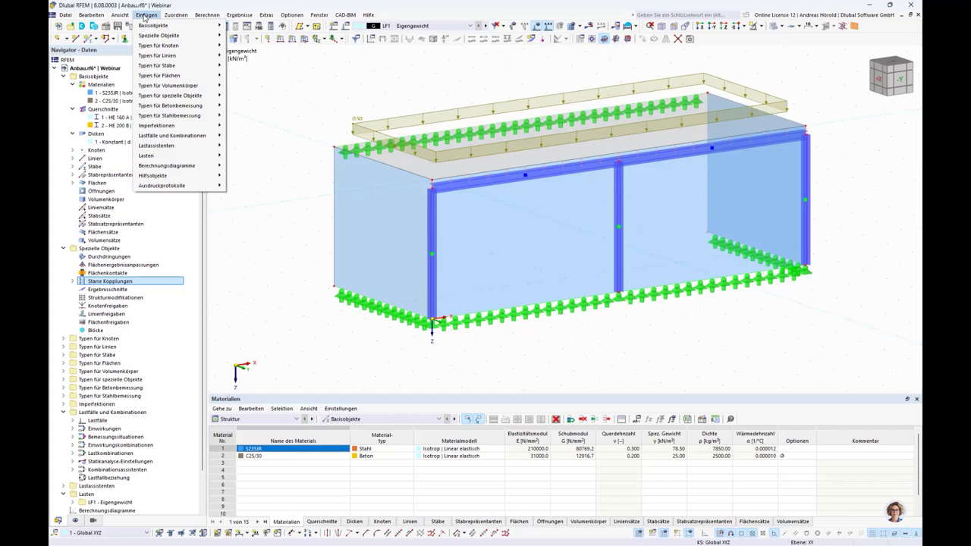
{"action": "mouse_move", "coordinate": [183, 149]}
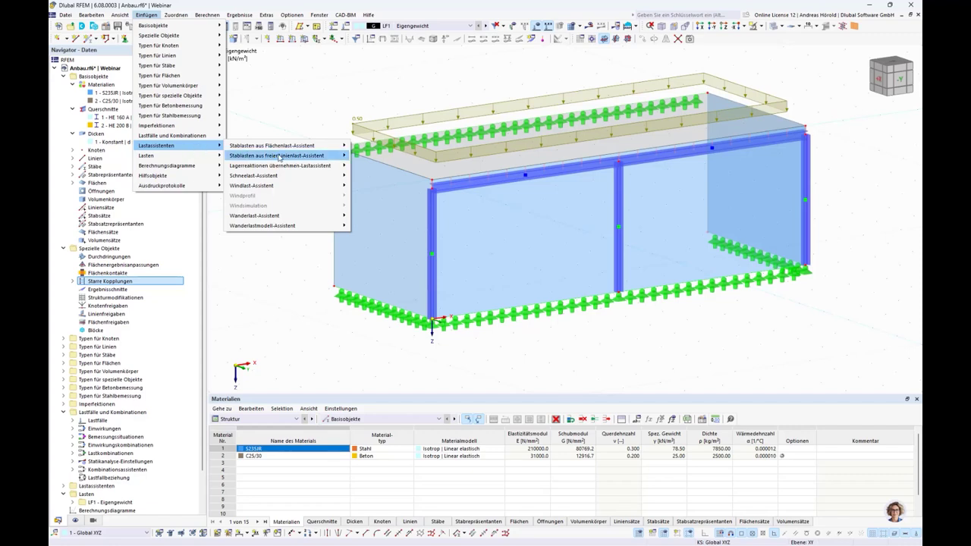
{"action": "mouse_move", "coordinate": [283, 151]}
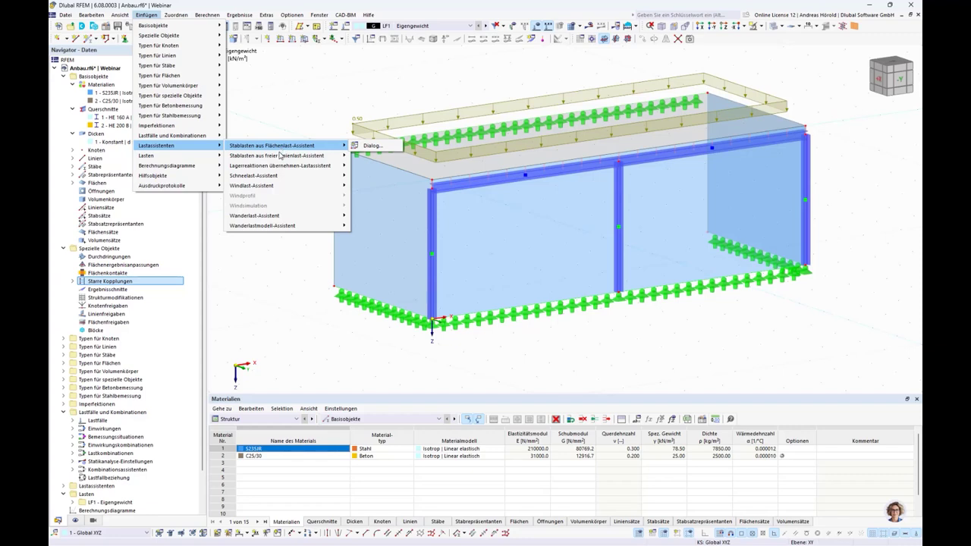
{"action": "mouse_move", "coordinate": [276, 168]}
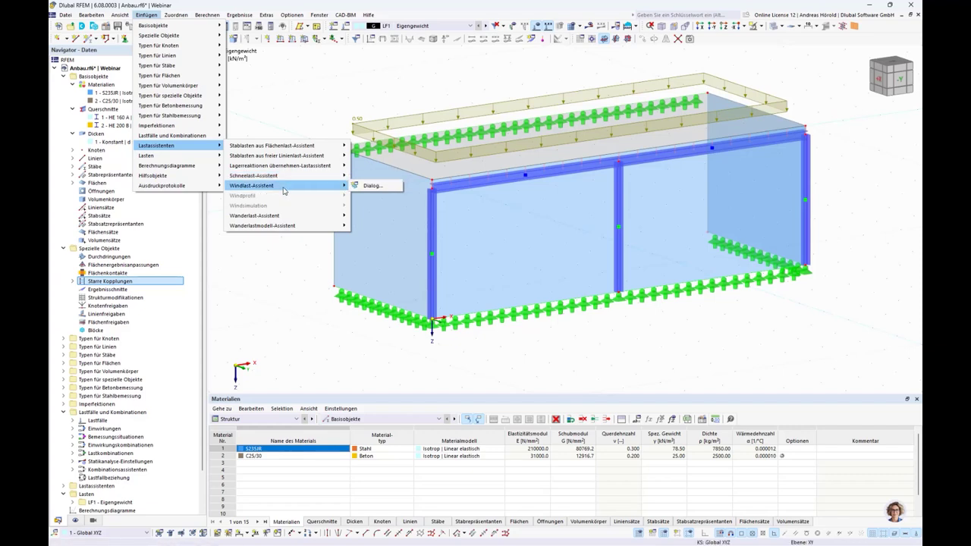
{"action": "mouse_move", "coordinate": [293, 216]}
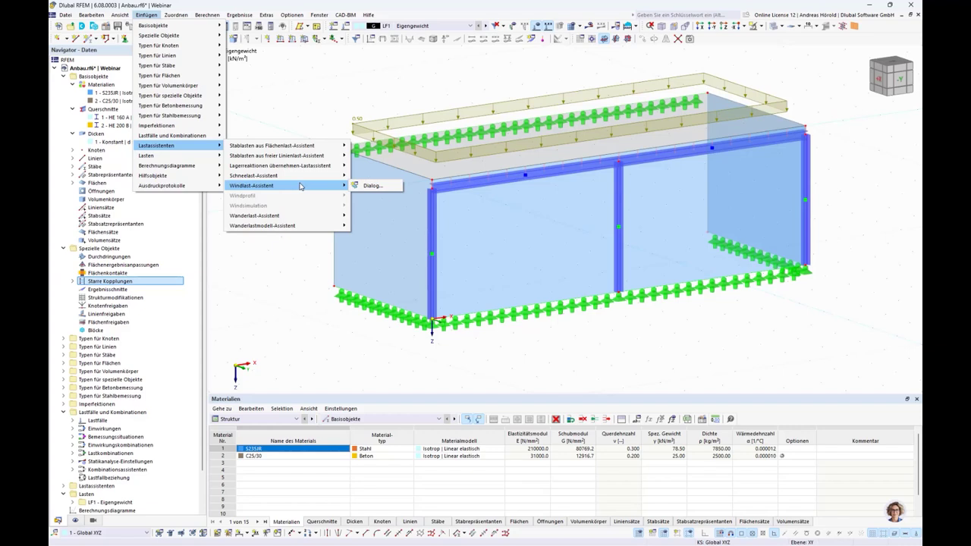
{"action": "left_click", "coordinate": [369, 184]}
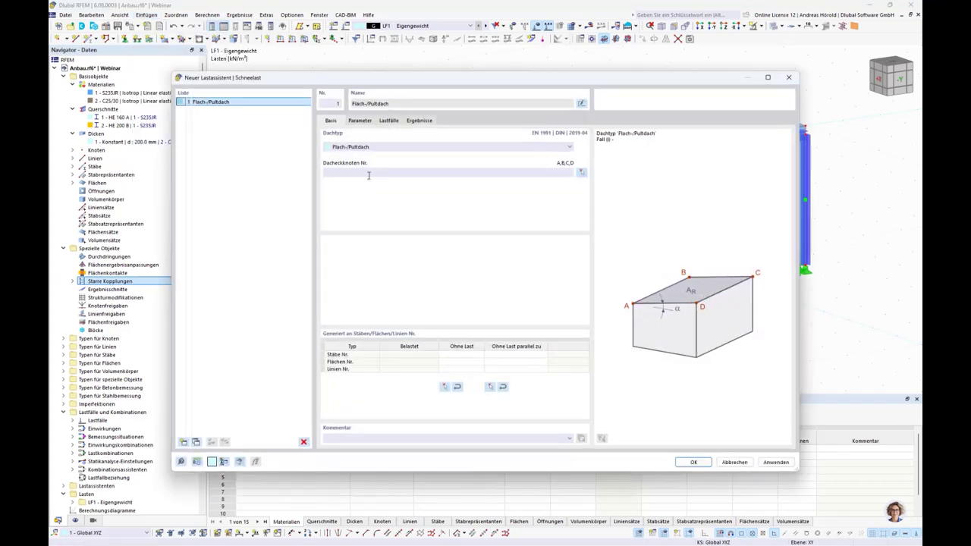
{"action": "left_click", "coordinate": [372, 148]}
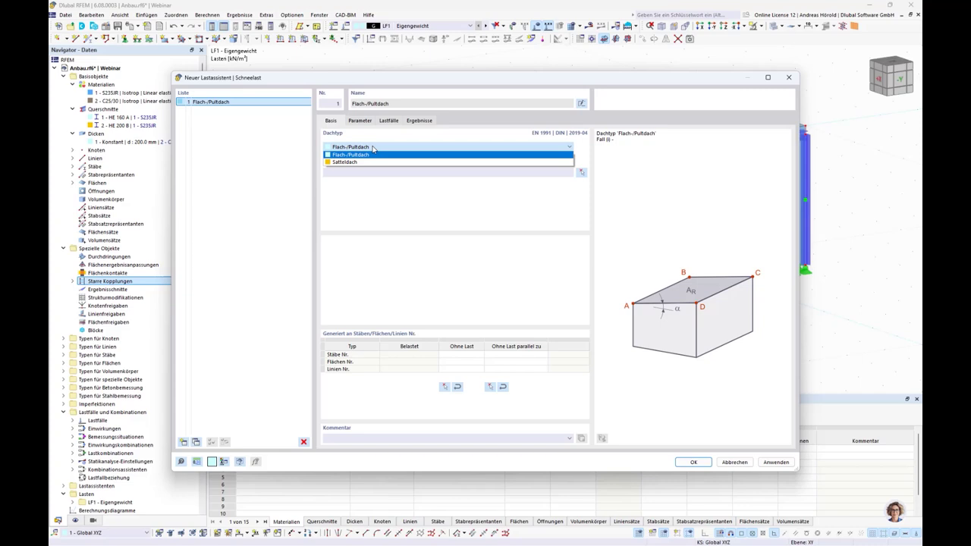
{"action": "left_click", "coordinate": [373, 154]}
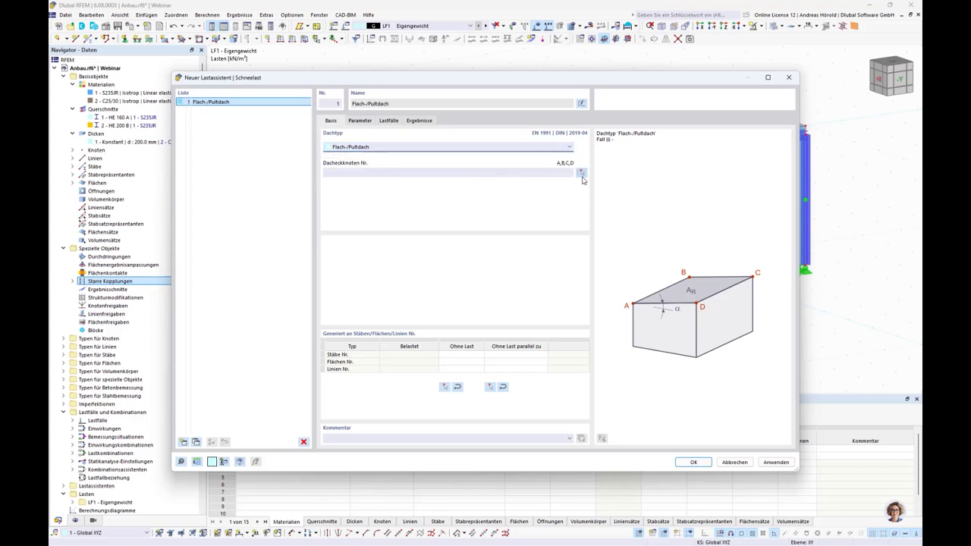
Pick the slab's four corners as roof corner nodes, starting at the line-supported edge on the first column's side: nodes 9, 10, 11, 7.
{"action": "left_click", "coordinate": [581, 173]}
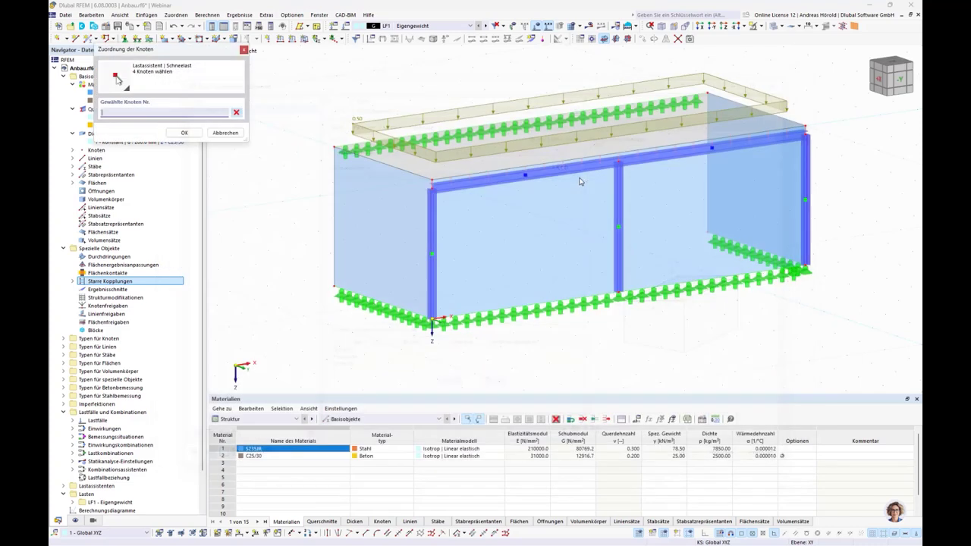
{"action": "left_click", "coordinate": [334, 144]}
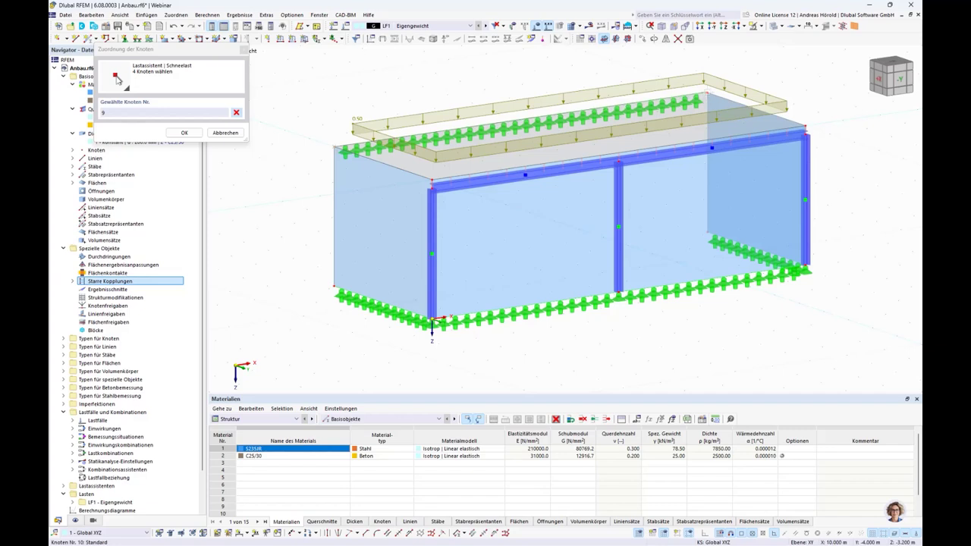
{"action": "left_click", "coordinate": [706, 93]}
{"action": "left_click", "coordinate": [805, 127]}
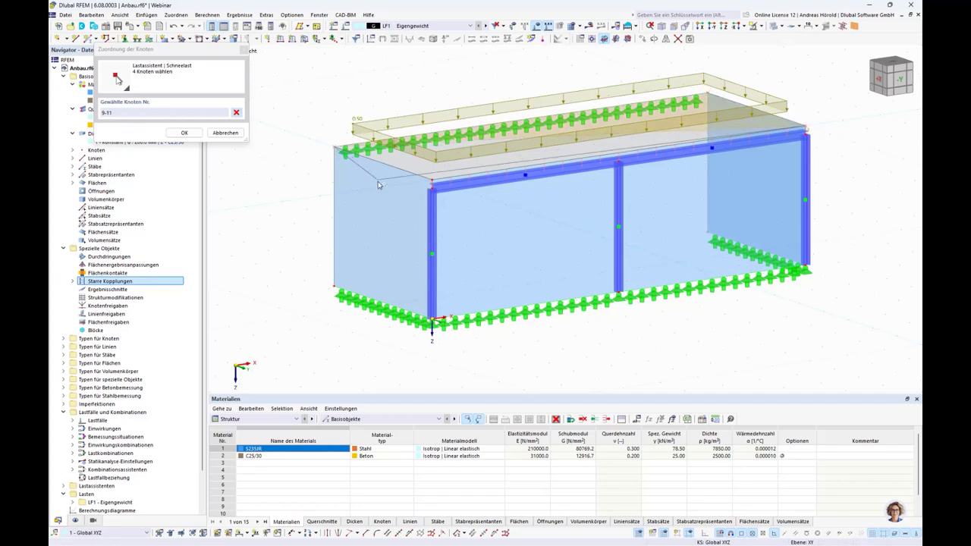
{"action": "left_click", "coordinate": [429, 183]}
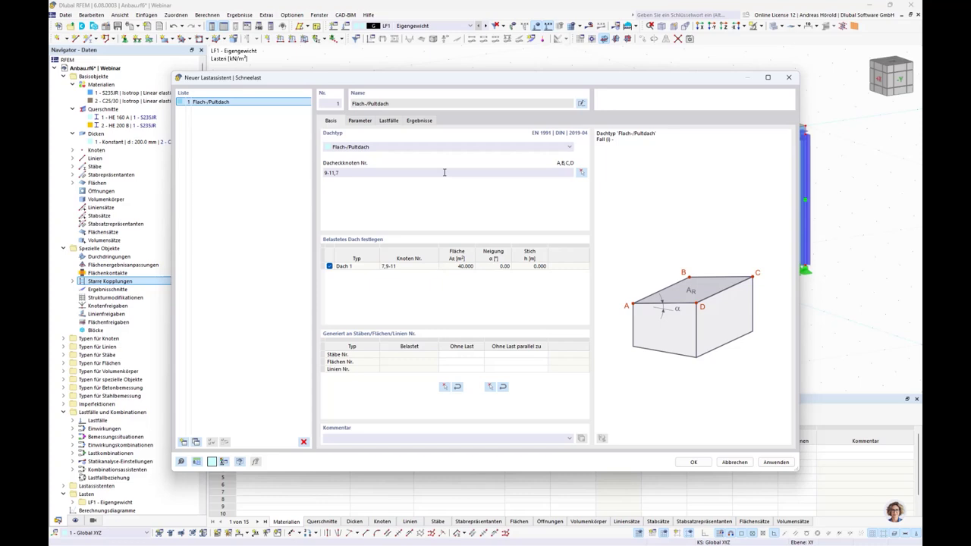
Review the snow load assistant's location and load parameters and the options available for the definition type.
{"action": "left_click", "coordinate": [359, 121]}
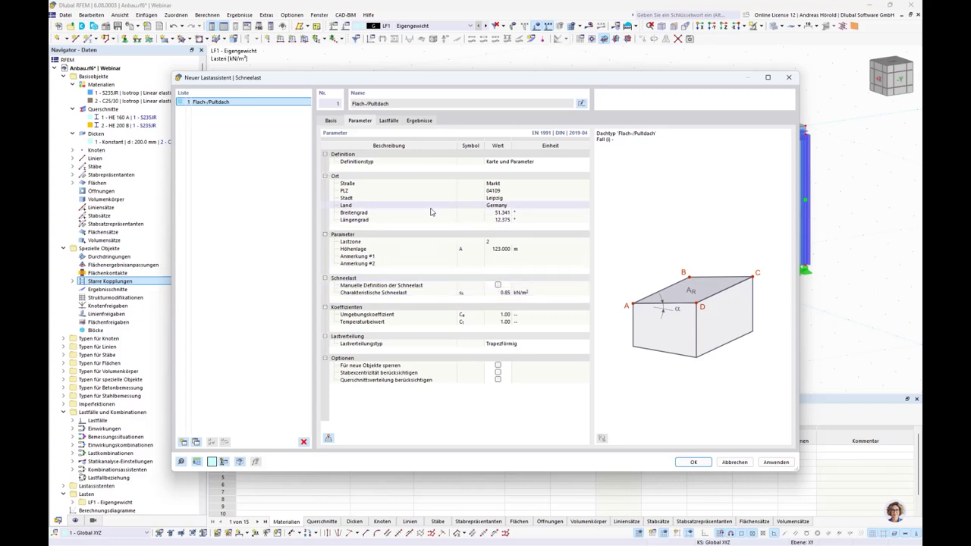
{"action": "left_click", "coordinate": [536, 163]}
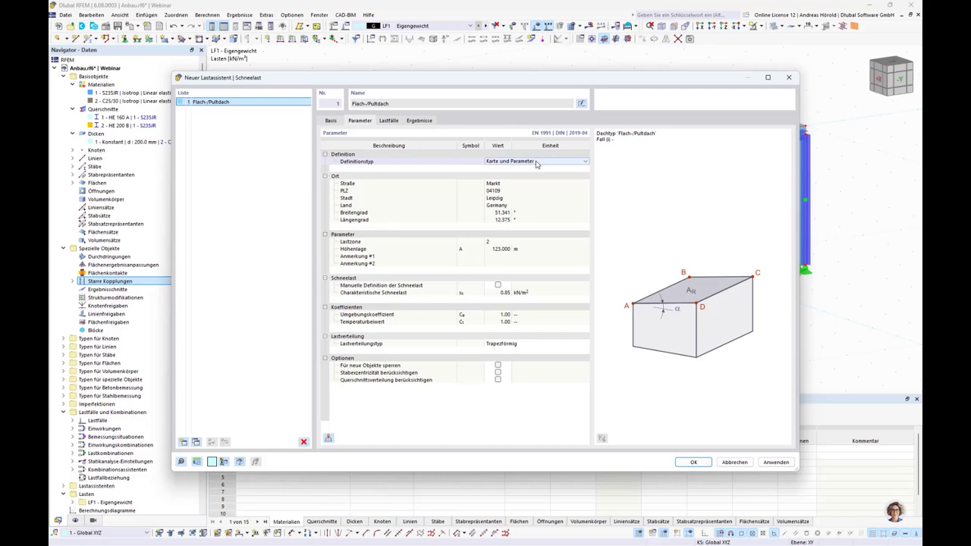
{"action": "left_click", "coordinate": [536, 163]}
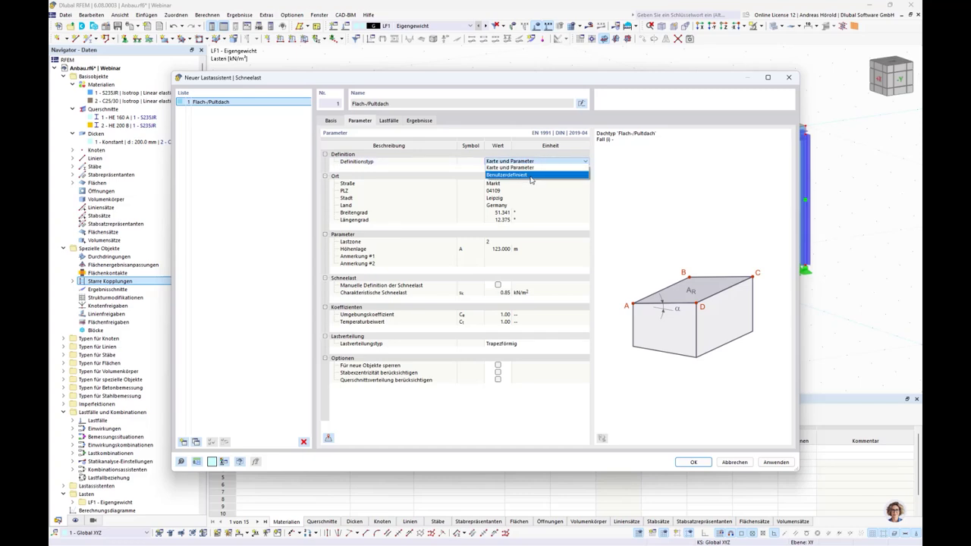
{"action": "left_click", "coordinate": [422, 164]}
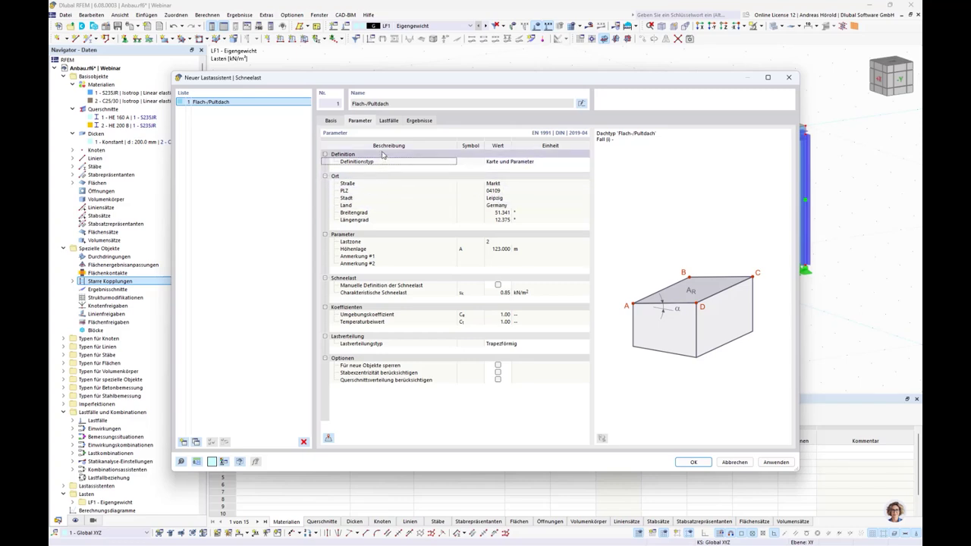
Create a load case named Schnee for Fall (i) in the snow load assistant and generate the roof snow load.
{"action": "left_click", "coordinate": [388, 121]}
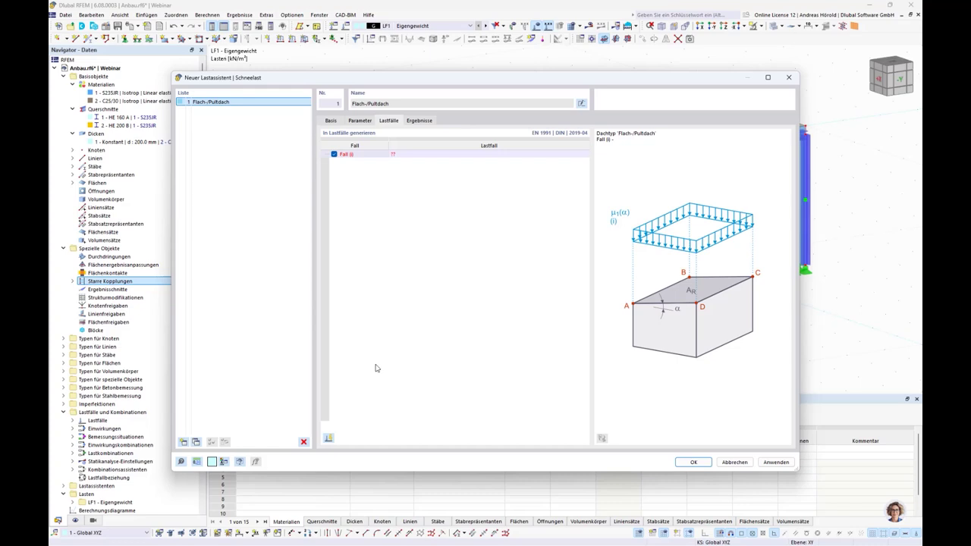
{"action": "left_click", "coordinate": [328, 439]}
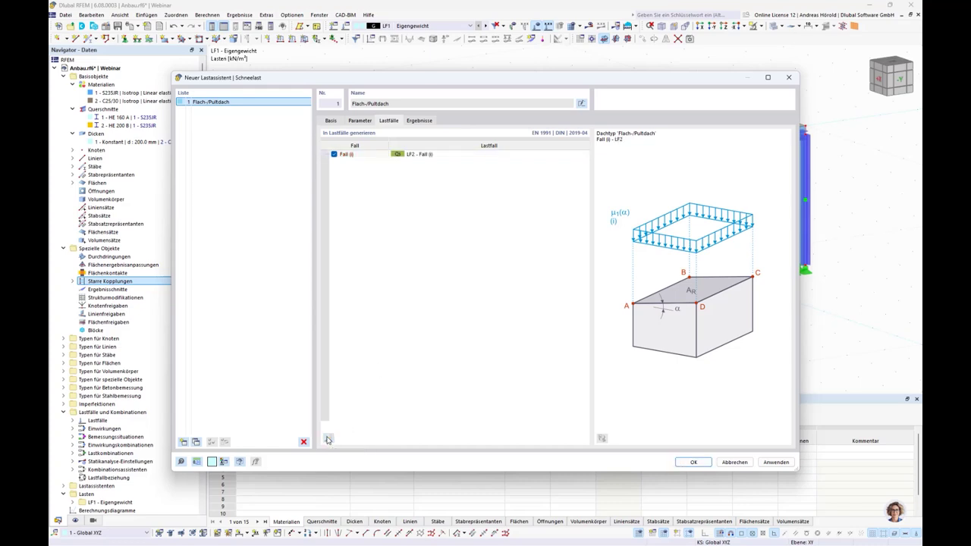
{"action": "left_click", "coordinate": [528, 156]}
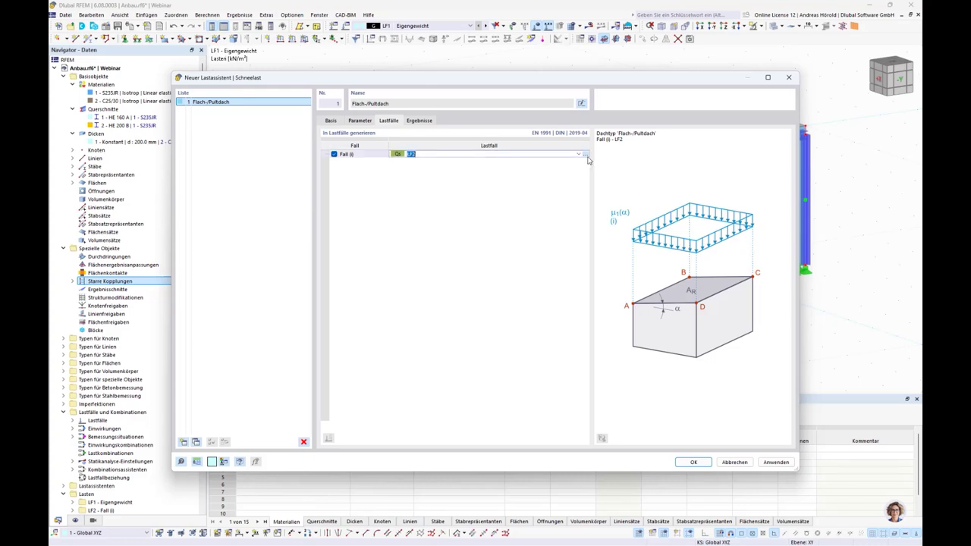
{"action": "left_click", "coordinate": [585, 156]}
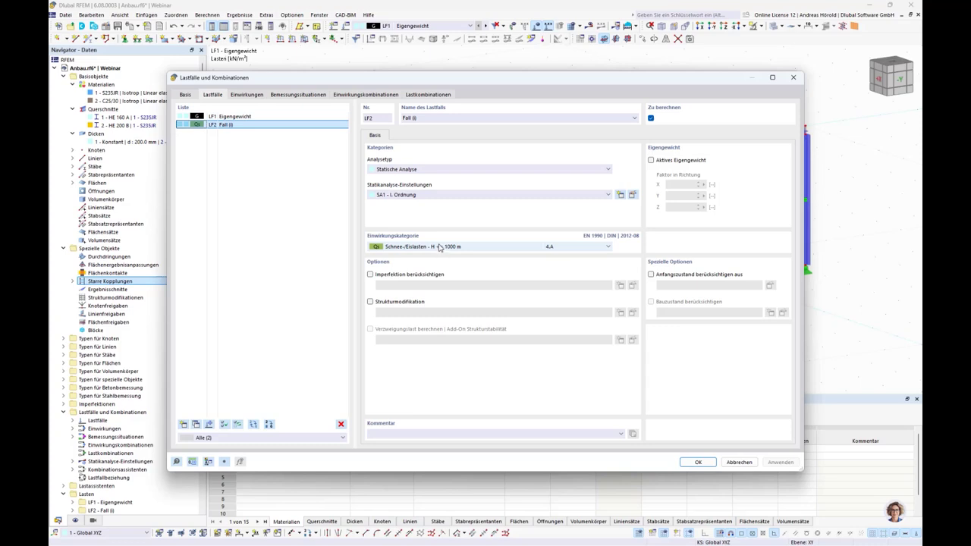
{"action": "left_click_drag", "start_coordinate": [428, 118], "coordinate": [398, 118]}
{"action": "type", "text": "Schnee"}
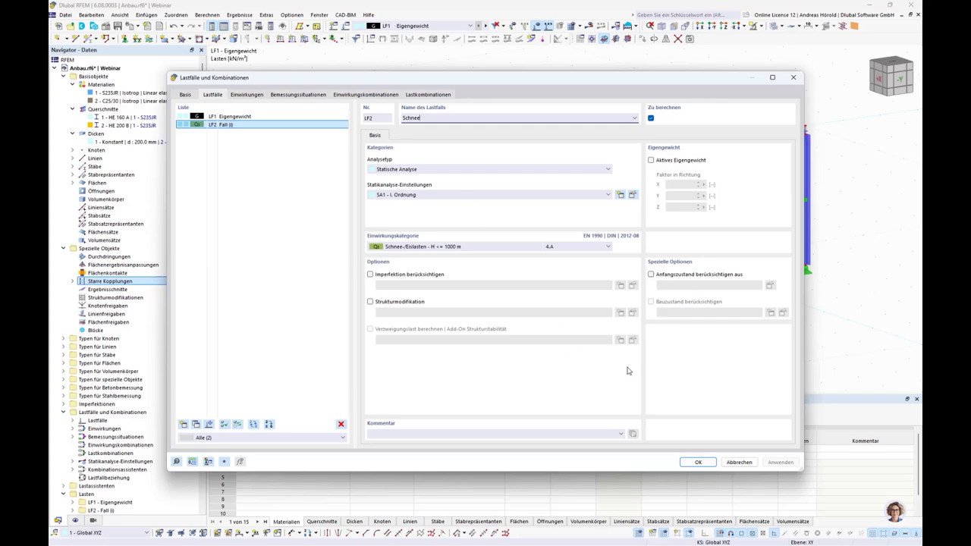
{"action": "left_click", "coordinate": [694, 461]}
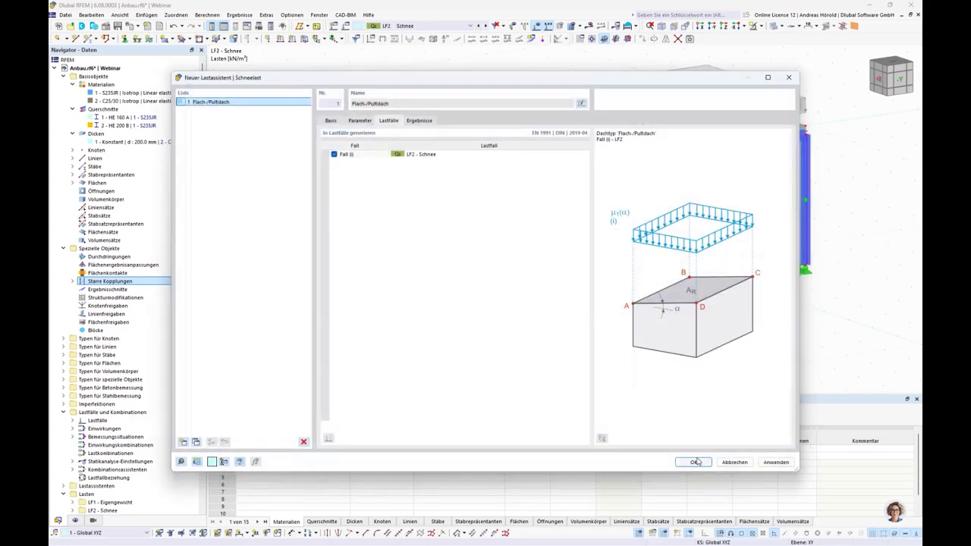
{"action": "left_click", "coordinate": [691, 461]}
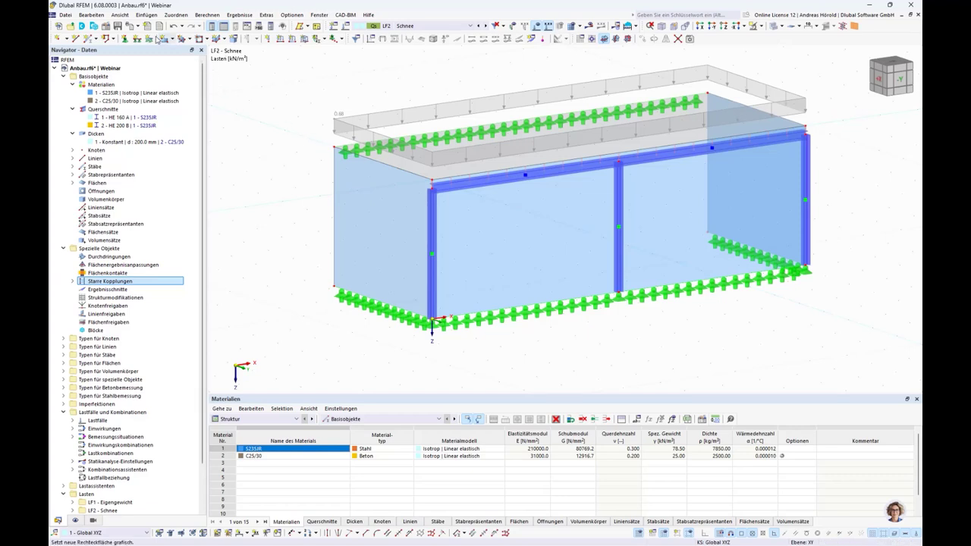
Start inserting another object into the model.
{"action": "left_click", "coordinate": [148, 16]}
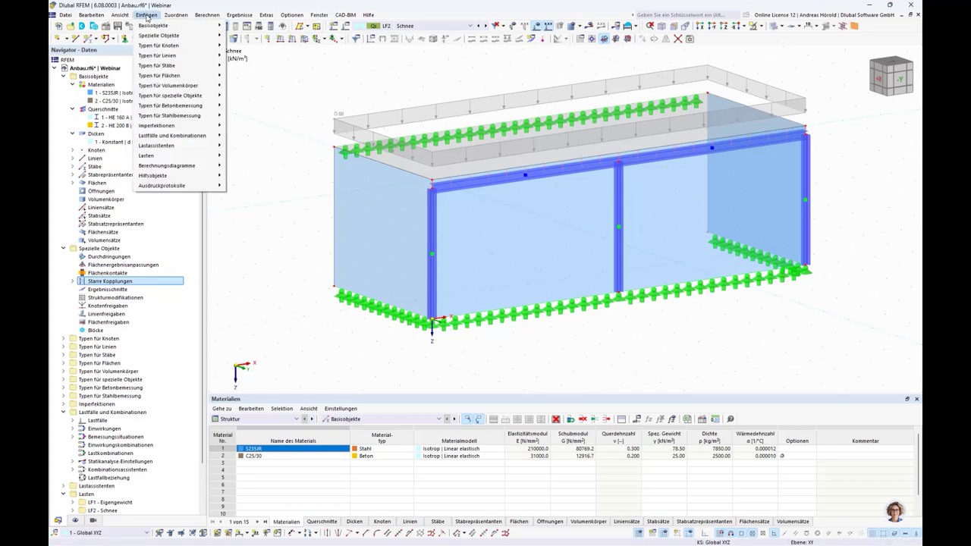
Create a wind load wizard of type "Vertikale Wände mit Flach-/Pultdach" and start picking its base corner nodes in the model.
{"action": "mouse_move", "coordinate": [183, 147]}
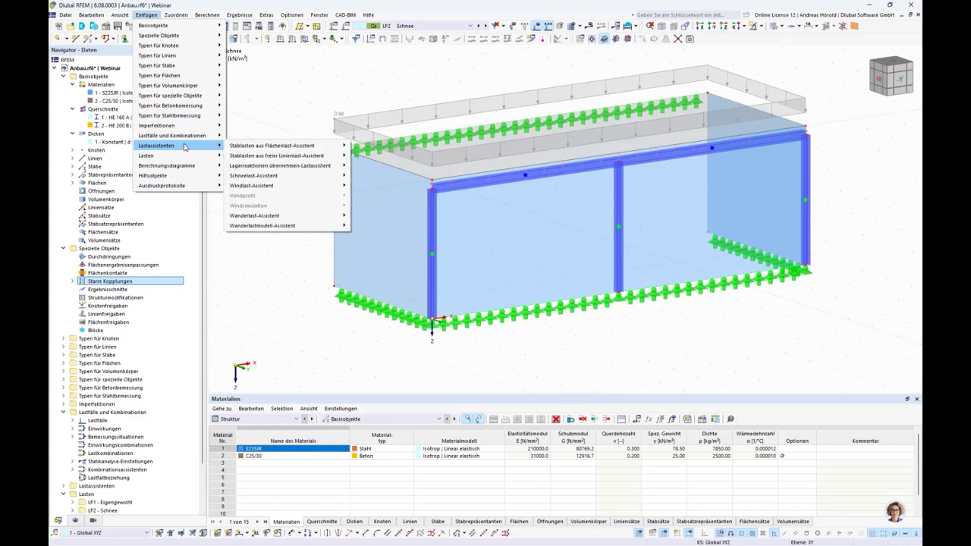
{"action": "mouse_move", "coordinate": [286, 187]}
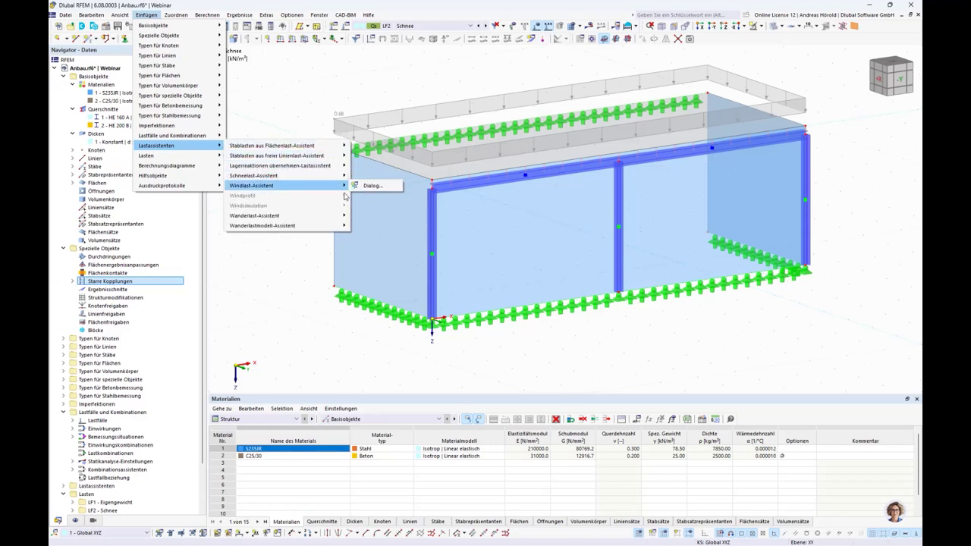
{"action": "left_click", "coordinate": [371, 187]}
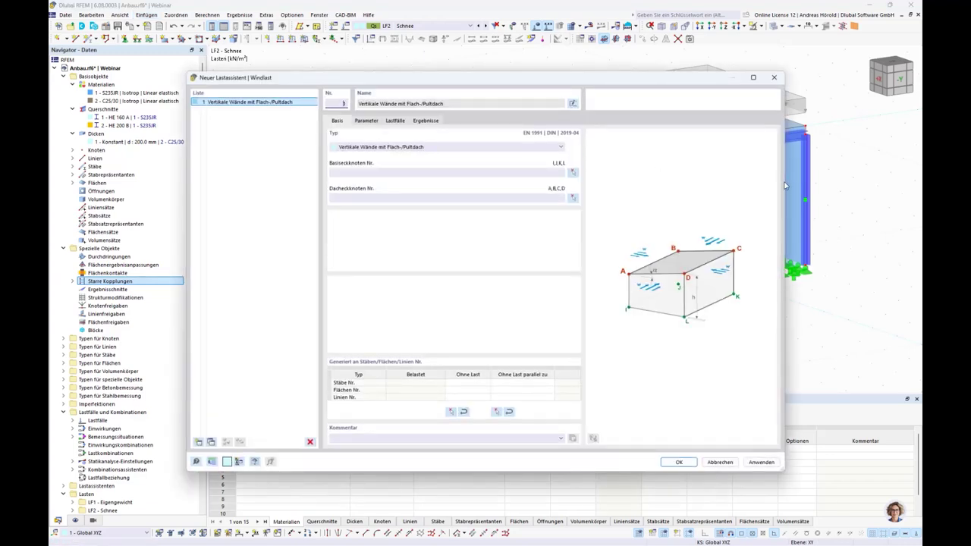
{"action": "left_click_drag", "start_coordinate": [784, 181], "coordinate": [651, 182]}
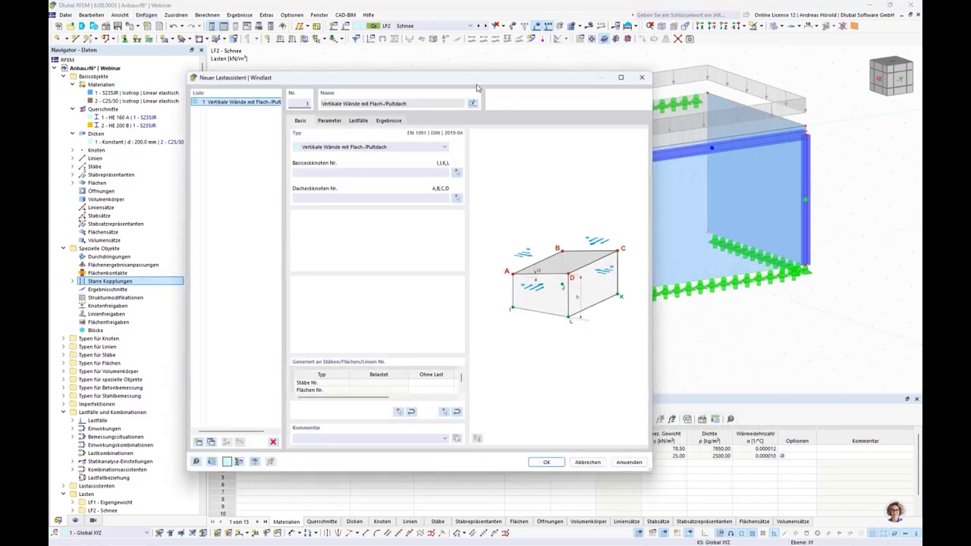
{"action": "left_click_drag", "start_coordinate": [480, 72], "coordinate": [411, 227]}
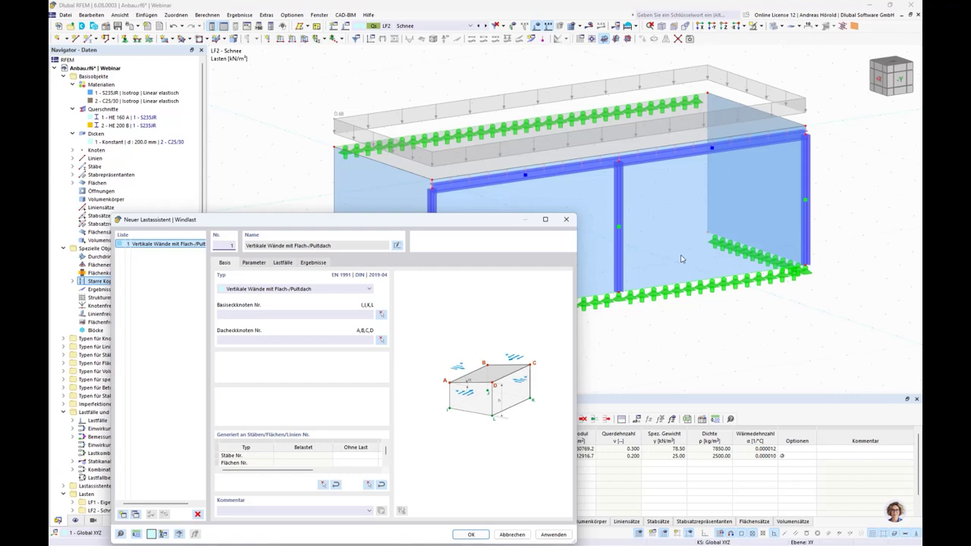
{"action": "left_click_drag", "start_coordinate": [411, 221], "coordinate": [662, 166]}
{"action": "left_click_drag", "start_coordinate": [572, 174], "coordinate": [504, 227]}
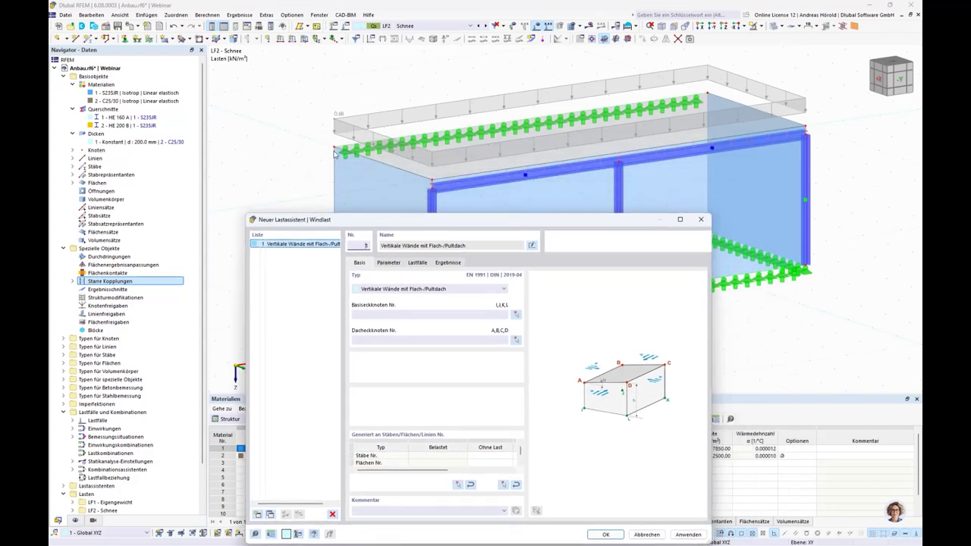
{"action": "left_click_drag", "start_coordinate": [492, 225], "coordinate": [497, 137]}
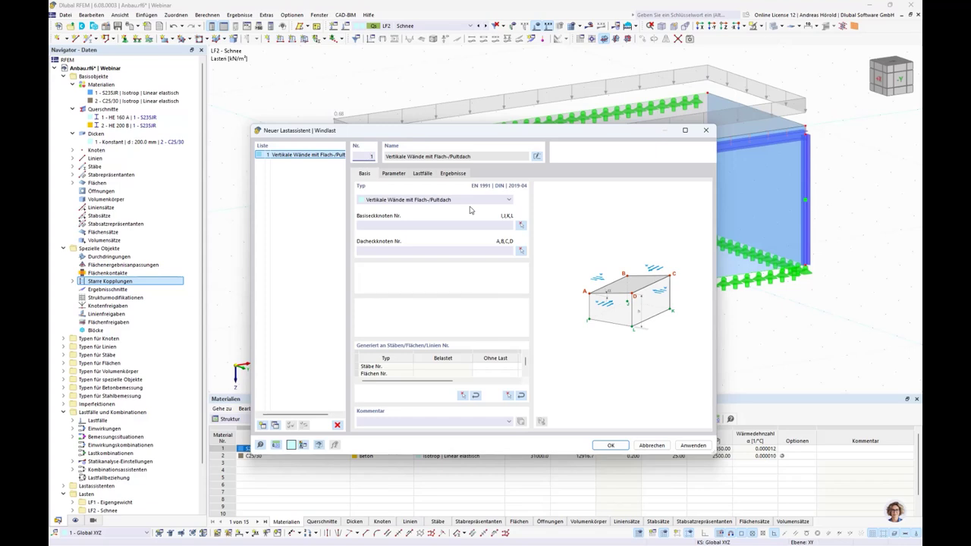
{"action": "left_click", "coordinate": [473, 201]}
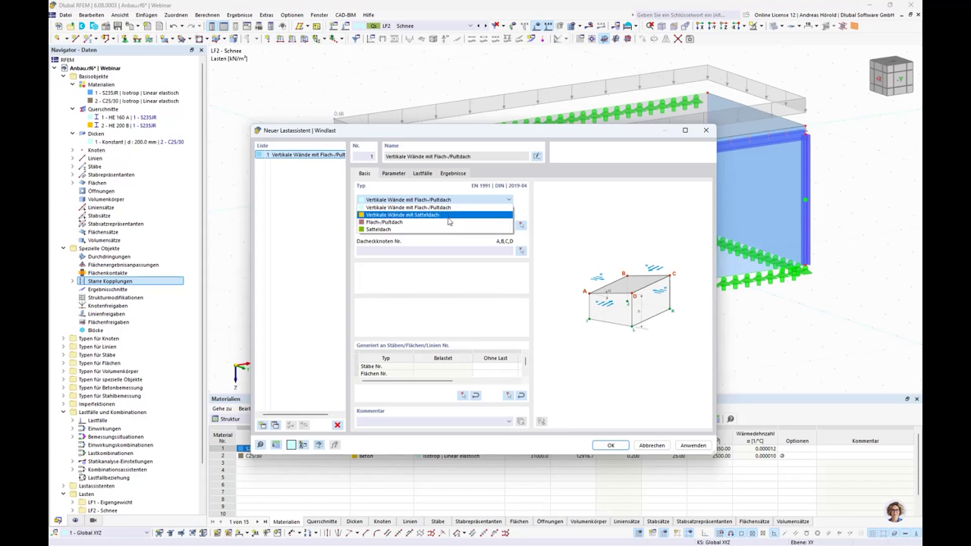
{"action": "left_click", "coordinate": [449, 209]}
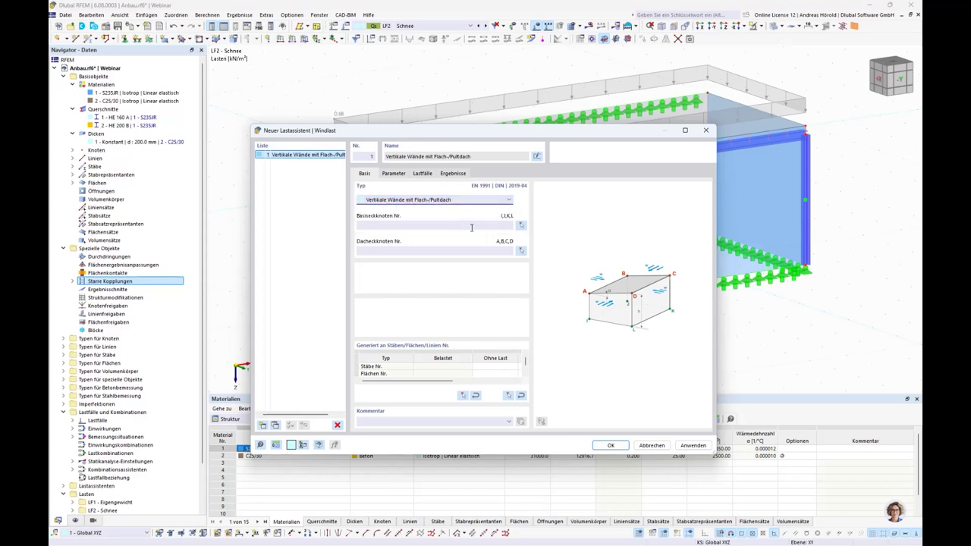
{"action": "left_click", "coordinate": [521, 226]}
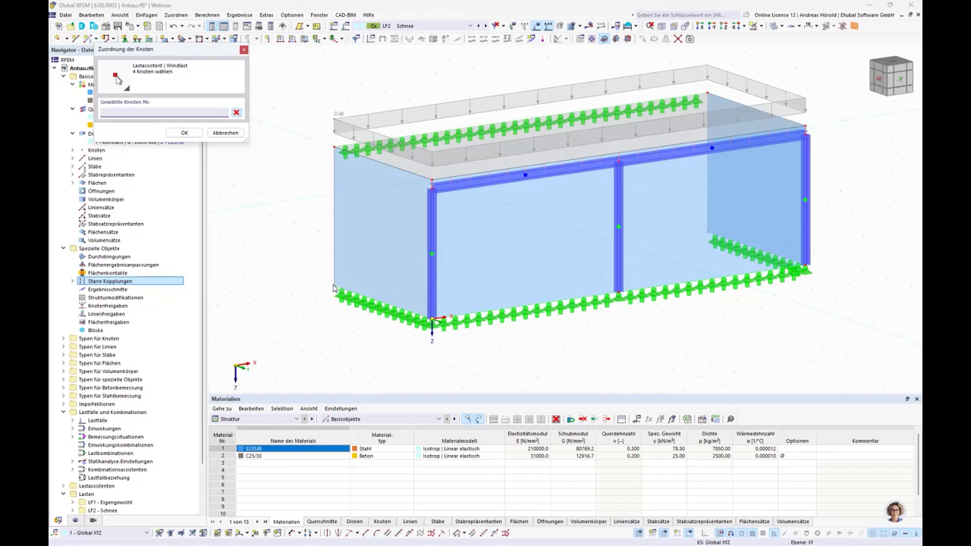
{"action": "left_click", "coordinate": [432, 320]}
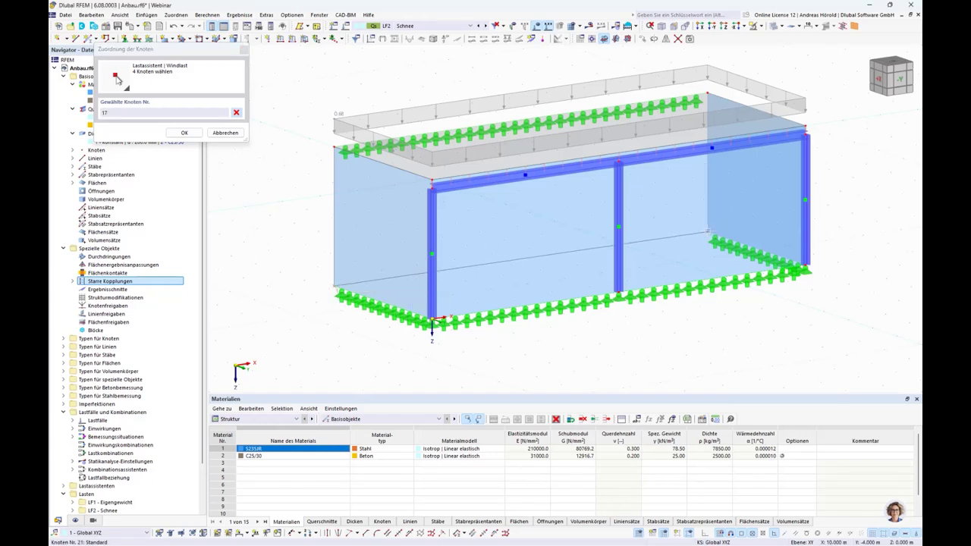
{"action": "left_click", "coordinate": [800, 270]}
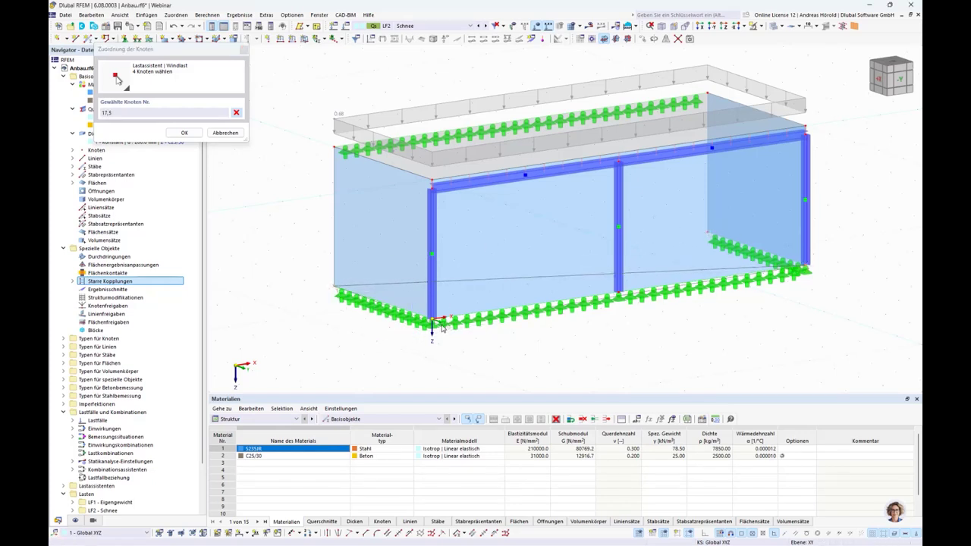
{"action": "left_click", "coordinate": [236, 113]}
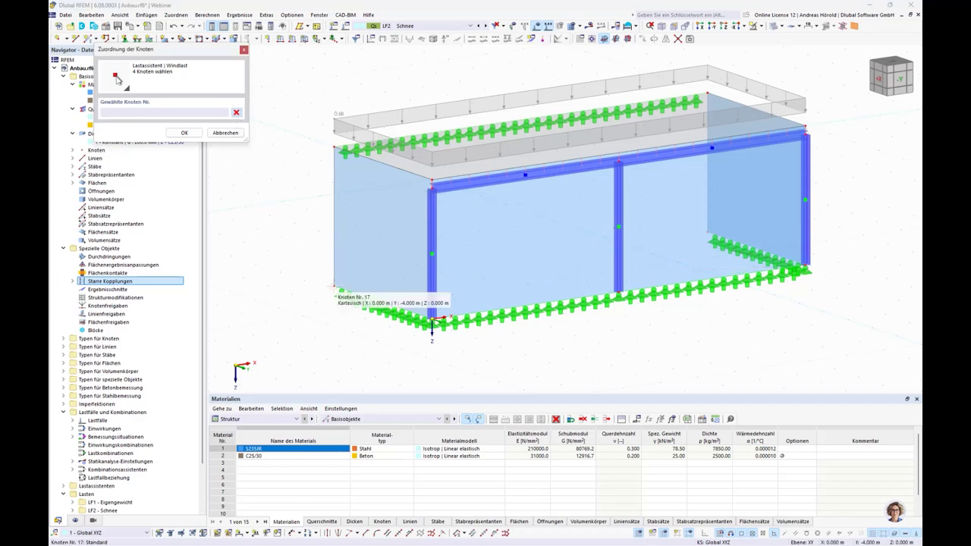
Pick the building's four ground-level corners as base corner nodes in the order 17, 21, 5, 1.
{"action": "left_click", "coordinate": [432, 320]}
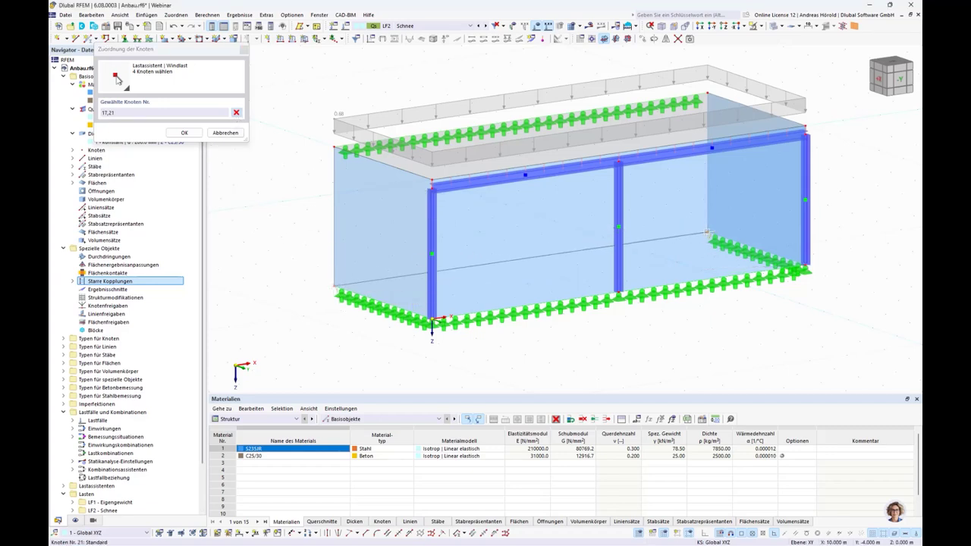
{"action": "left_click", "coordinate": [805, 266]}
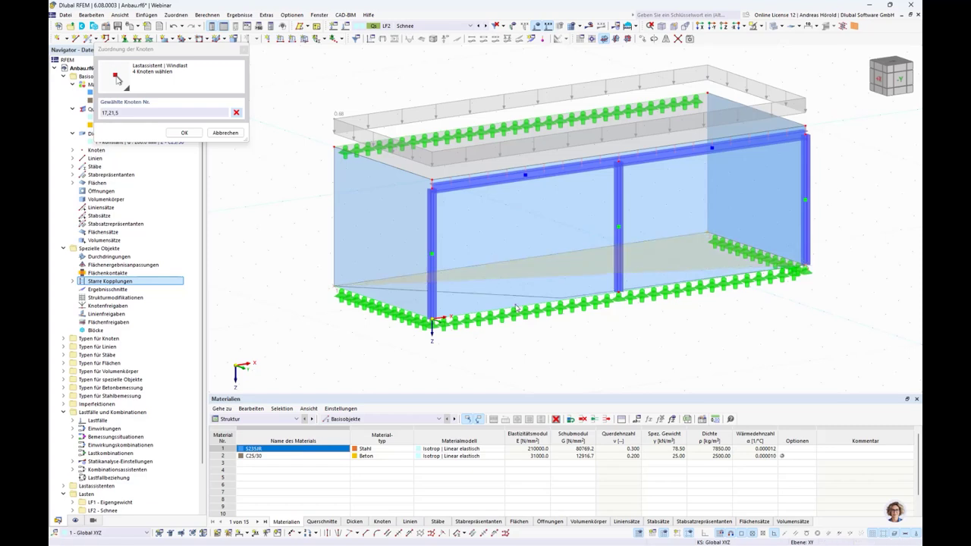
{"action": "left_click", "coordinate": [428, 313]}
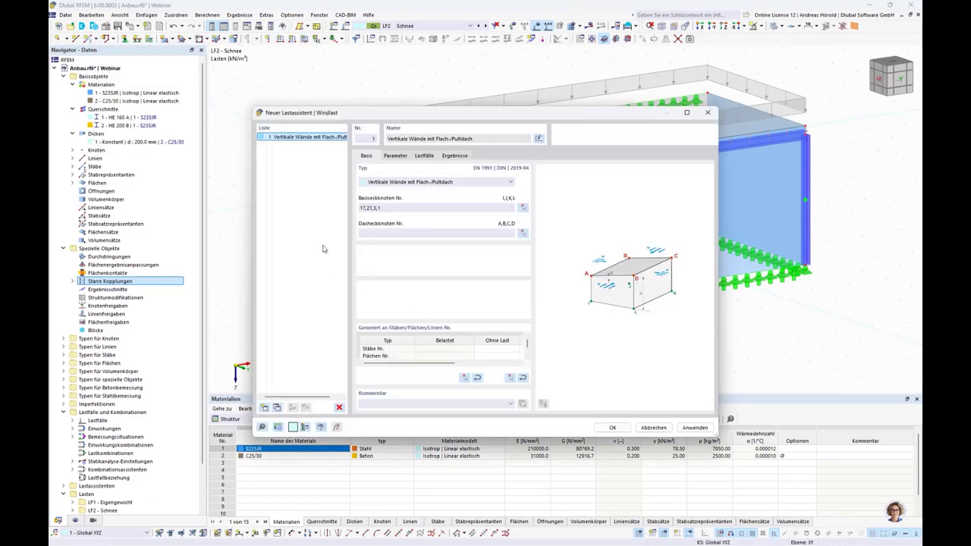
Assign the four upper roof corners as the wizard's roof corner nodes in the order 9, 10, 11, 7.
{"action": "left_click", "coordinate": [522, 235]}
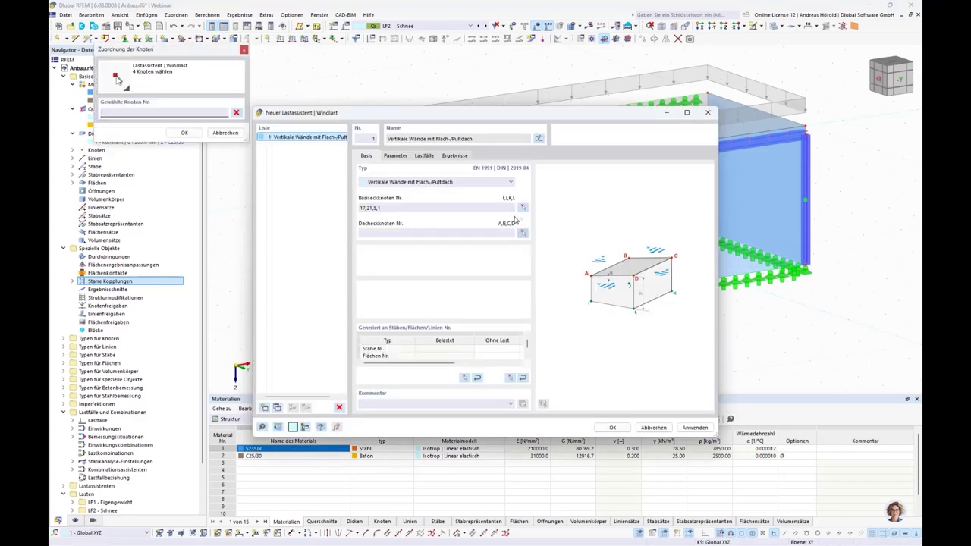
{"action": "left_click", "coordinate": [335, 144]}
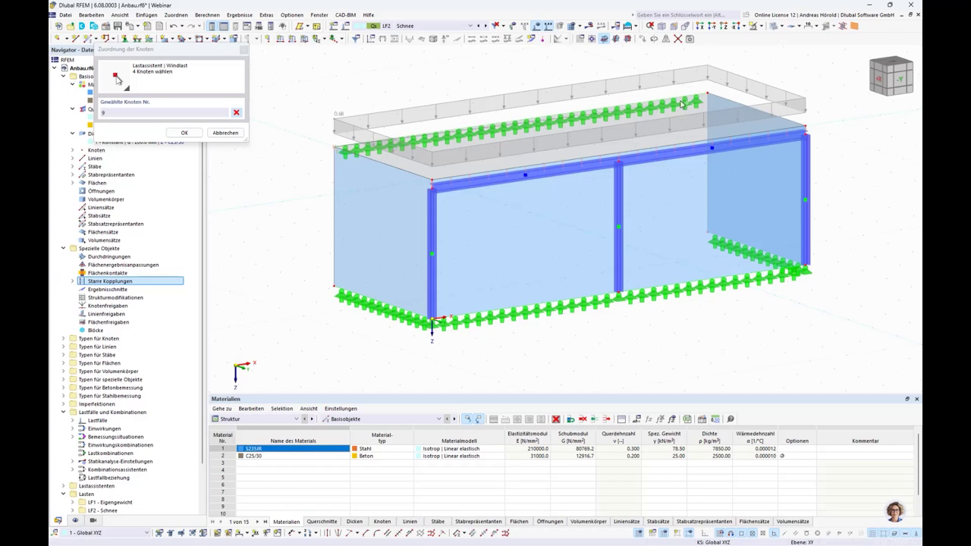
{"action": "left_click", "coordinate": [806, 133]}
{"action": "left_click", "coordinate": [806, 133]}
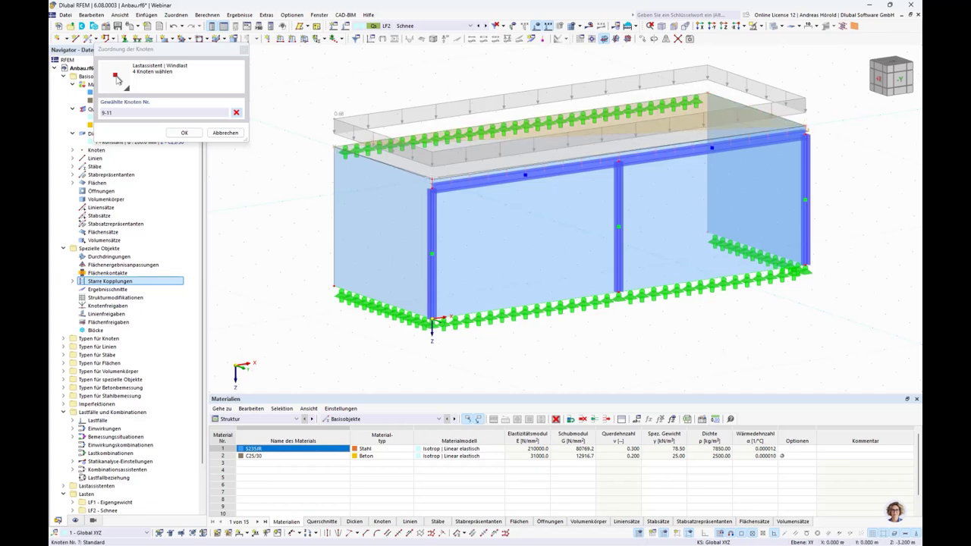
{"action": "left_click", "coordinate": [432, 184]}
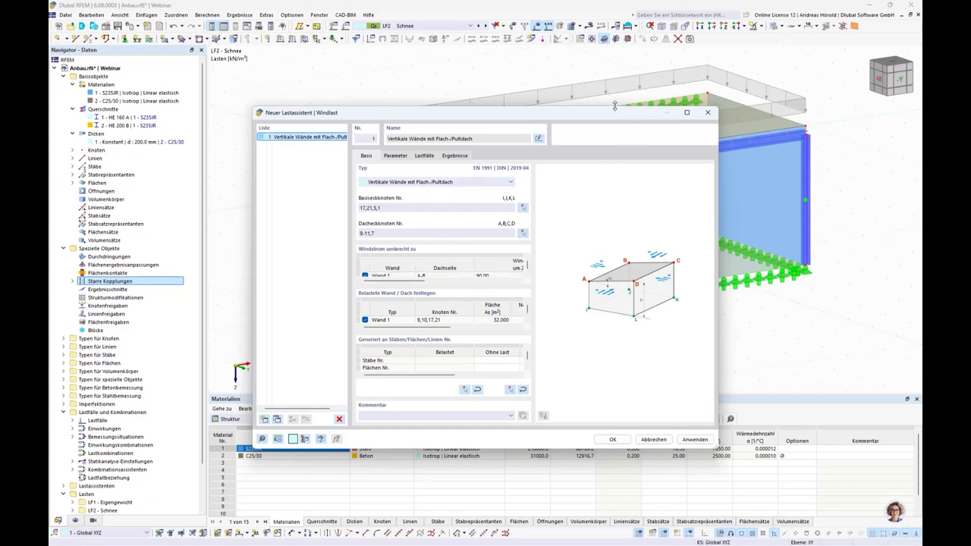
Restrict the wind flow to Wand 4 (D-A) only and exclude Wand 1 from the loaded walls.
{"action": "left_click_drag", "start_coordinate": [618, 109], "coordinate": [618, 32]}
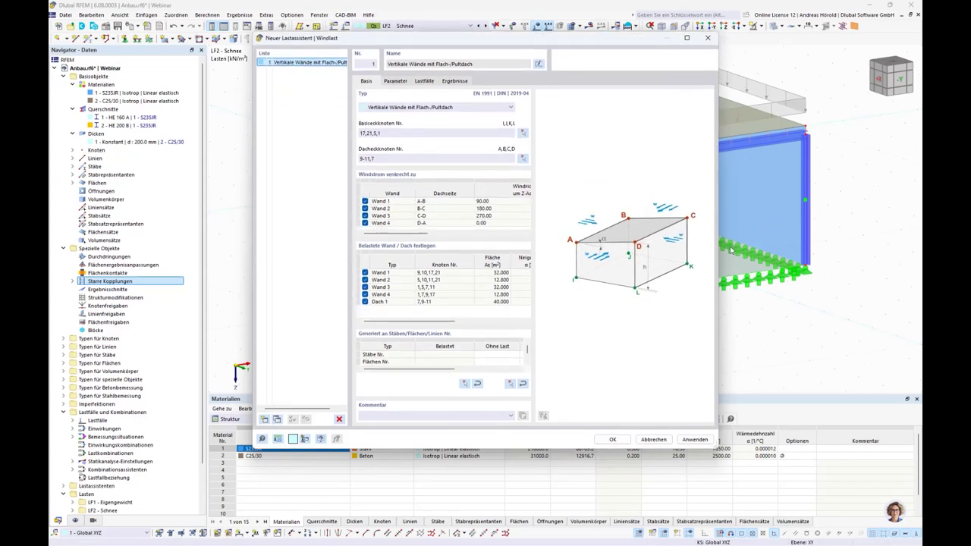
{"action": "left_click_drag", "start_coordinate": [721, 250], "coordinate": [817, 250]}
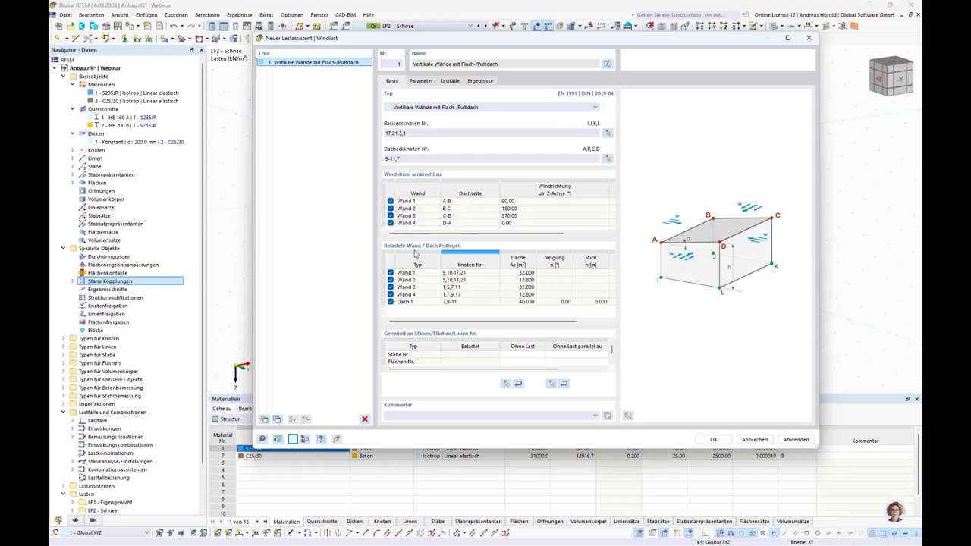
{"action": "left_click", "coordinate": [450, 224]}
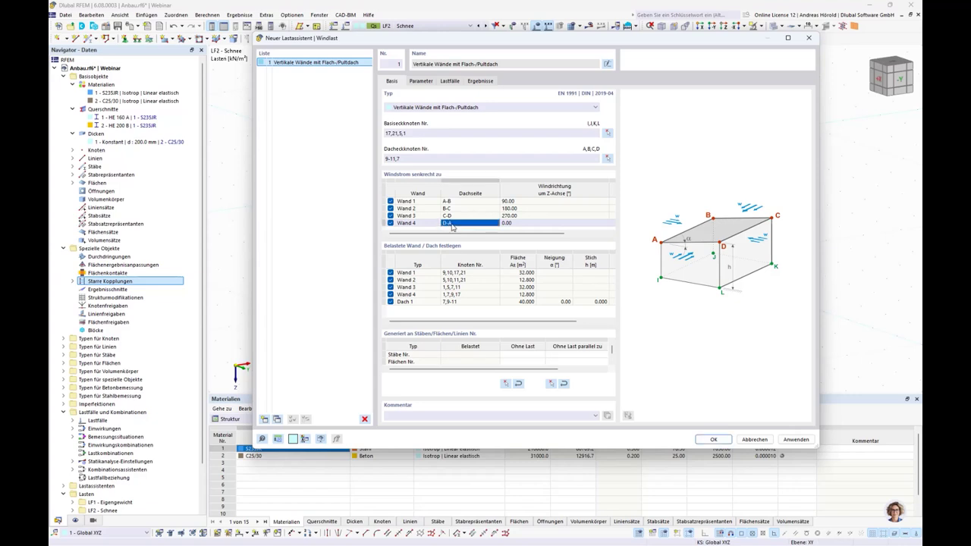
{"action": "left_click", "coordinate": [391, 216]}
{"action": "left_click", "coordinate": [390, 208]}
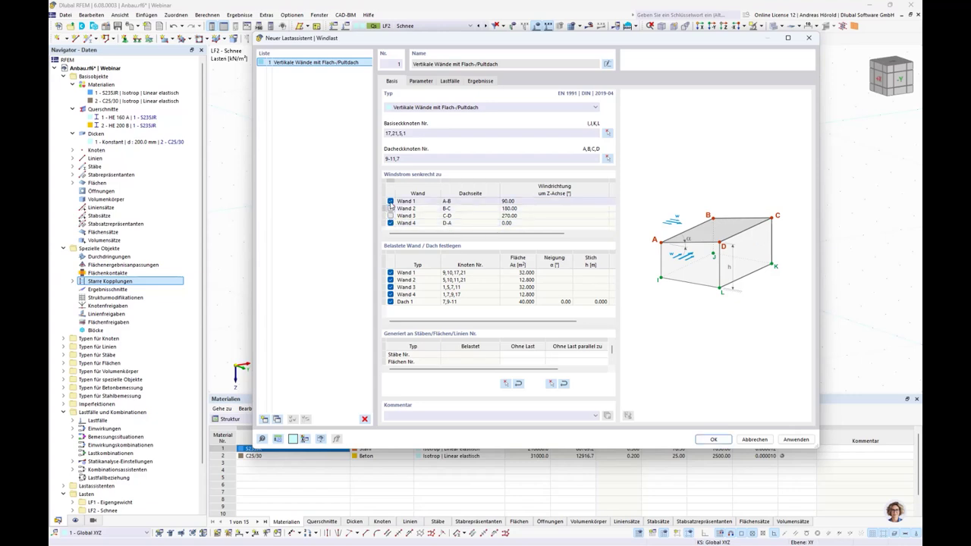
{"action": "left_click", "coordinate": [390, 201]}
{"action": "left_click", "coordinate": [390, 273]}
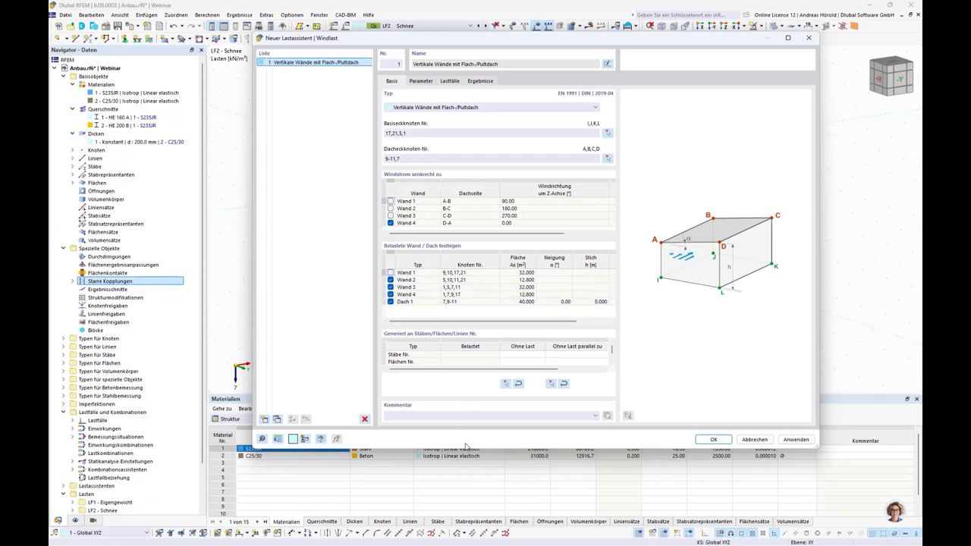
{"action": "left_click_drag", "start_coordinate": [465, 446], "coordinate": [465, 489]}
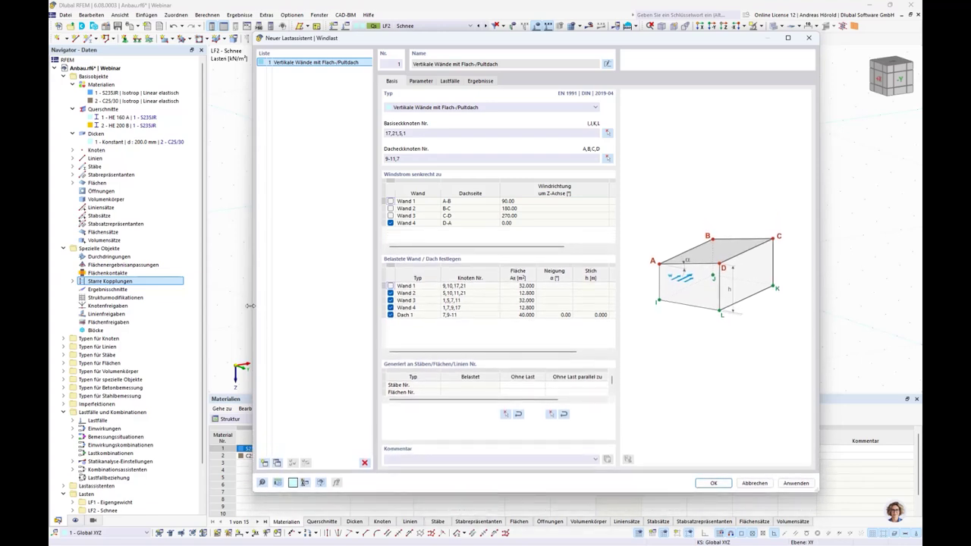
{"action": "left_click_drag", "start_coordinate": [250, 306], "coordinate": [173, 306]}
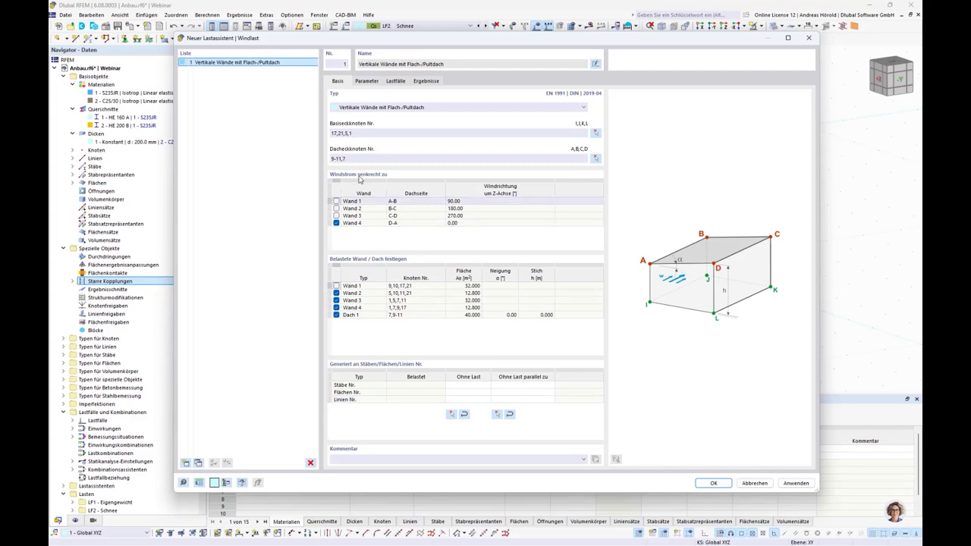
Generate load cases for Fall w+ and Fall w- perpendicular to Wand 4, and display each case's wind loads on the model.
{"action": "left_click", "coordinate": [366, 81]}
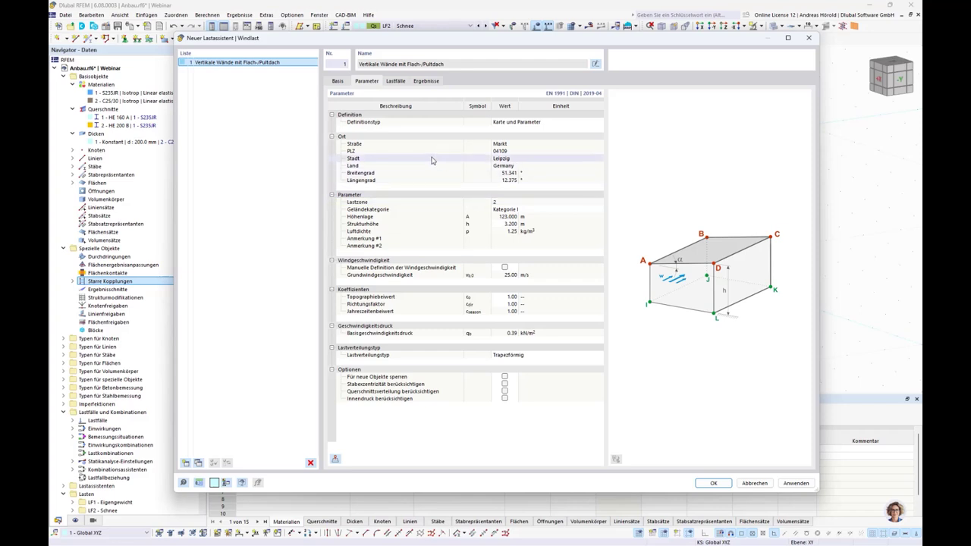
{"action": "left_click", "coordinate": [394, 81]}
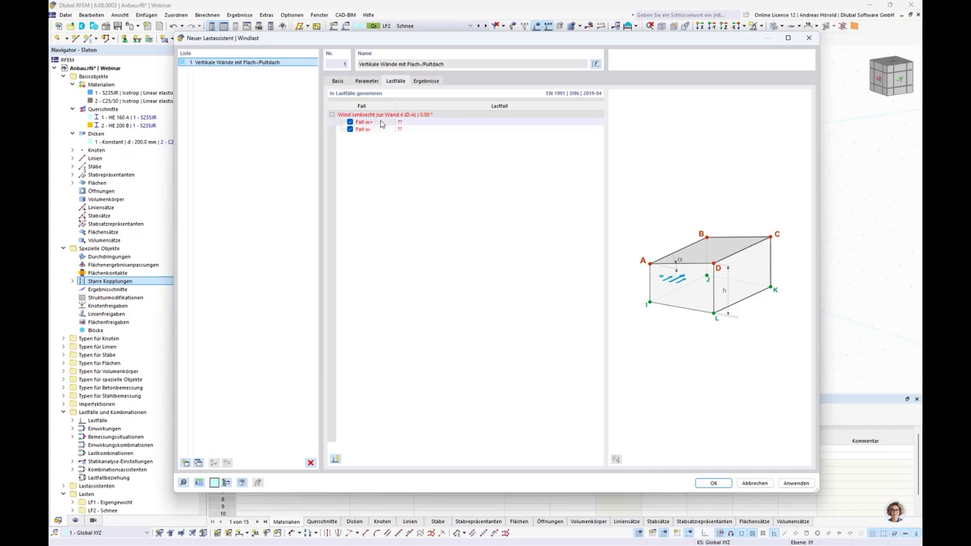
{"action": "left_click", "coordinate": [335, 460]}
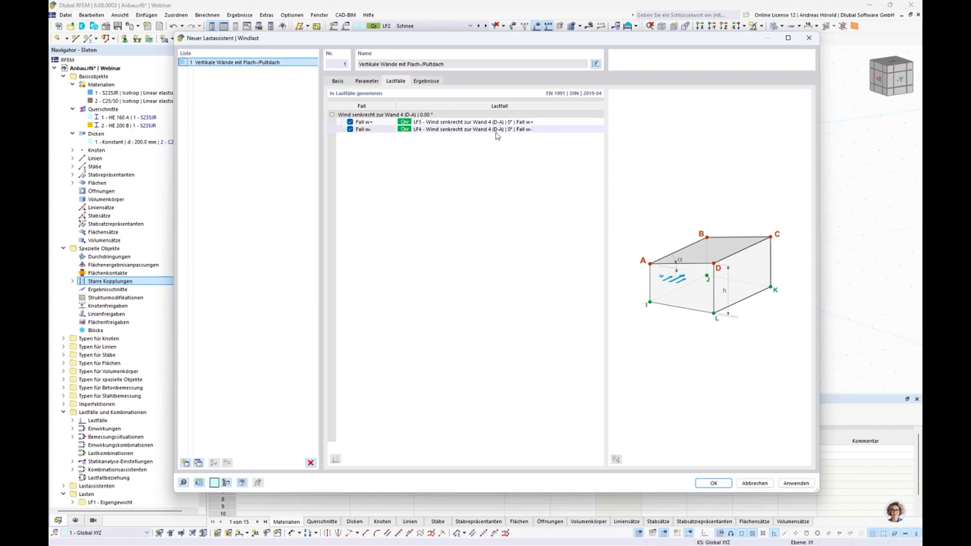
{"action": "left_click", "coordinate": [711, 483]}
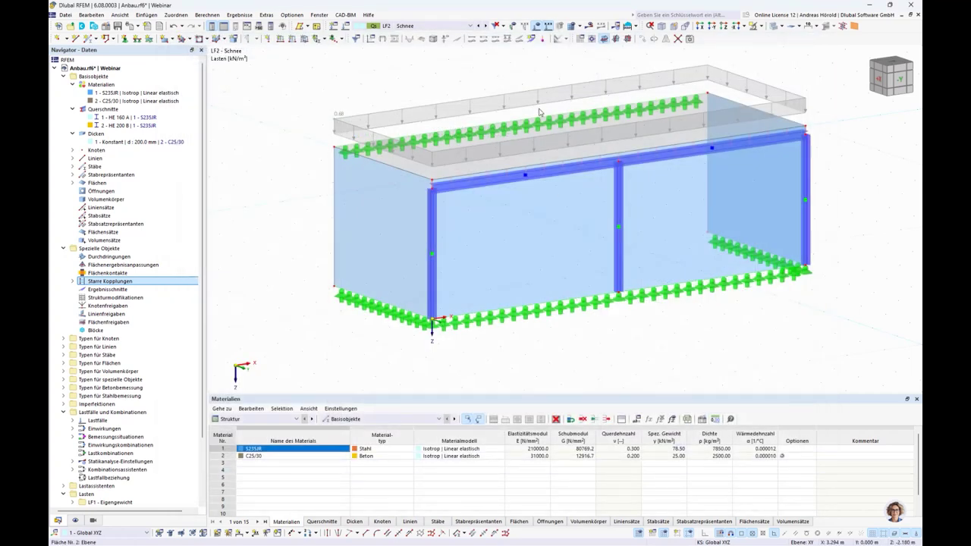
{"action": "left_click", "coordinate": [486, 27]}
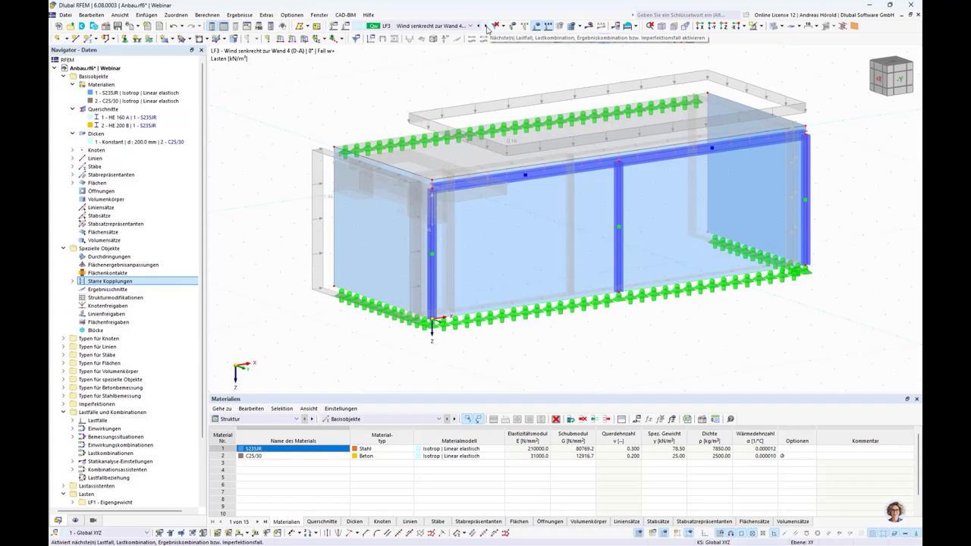
{"action": "left_click", "coordinate": [486, 27]}
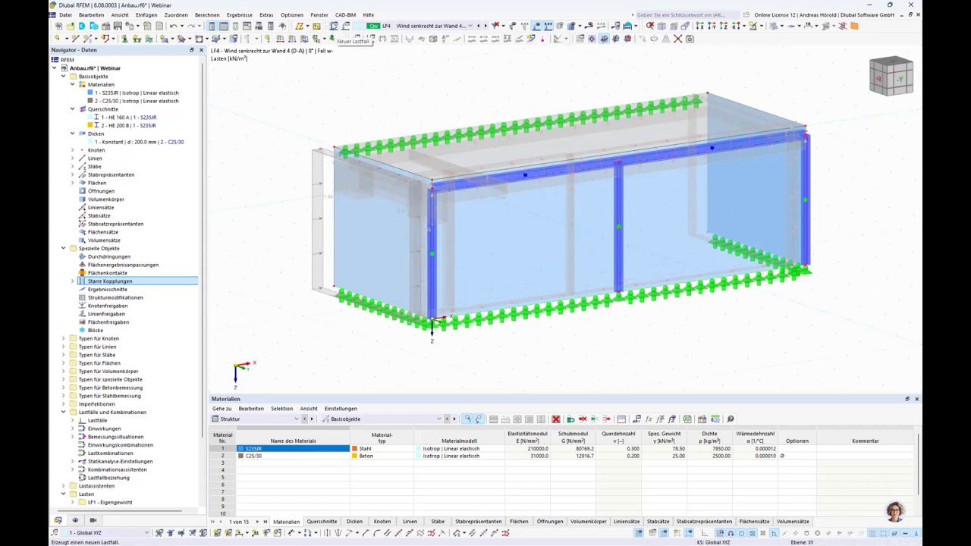
Create load case LF5 named "Montagelast" with the action category Nutzlasten - Kategorie A: Wohn-/Aufenthaltsräume.
{"action": "left_click", "coordinate": [334, 26]}
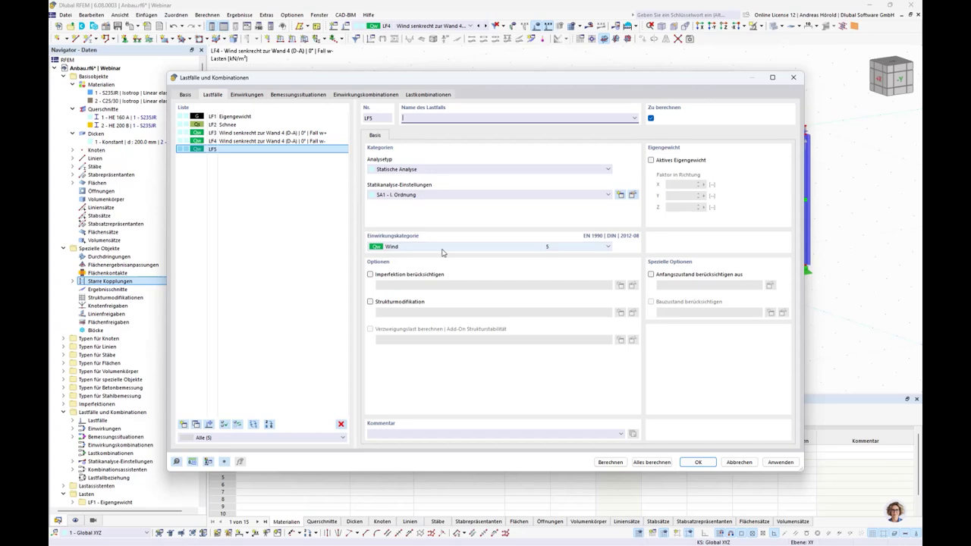
{"action": "left_click", "coordinate": [446, 248]}
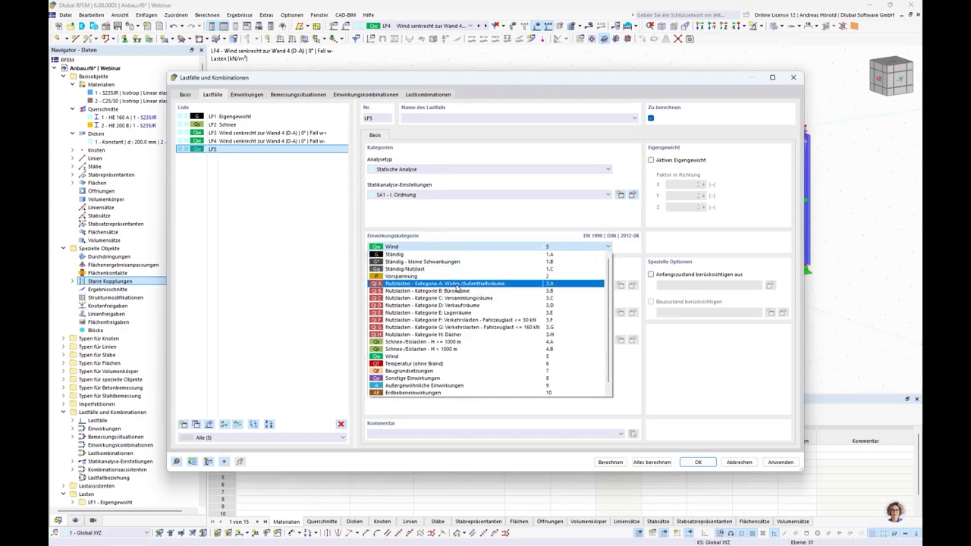
{"action": "left_click", "coordinate": [457, 284]}
{"action": "left_click", "coordinate": [441, 116]}
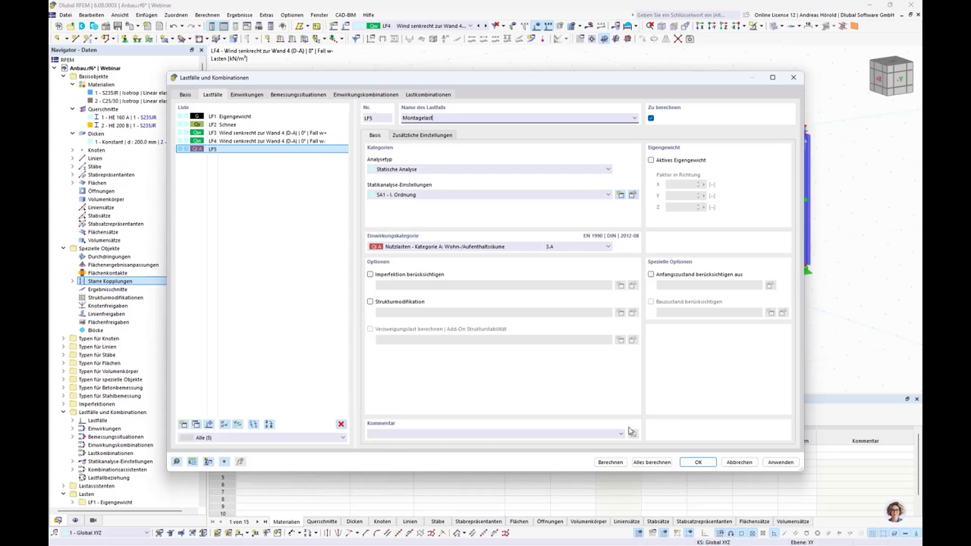
{"action": "left_click", "coordinate": [698, 462]}
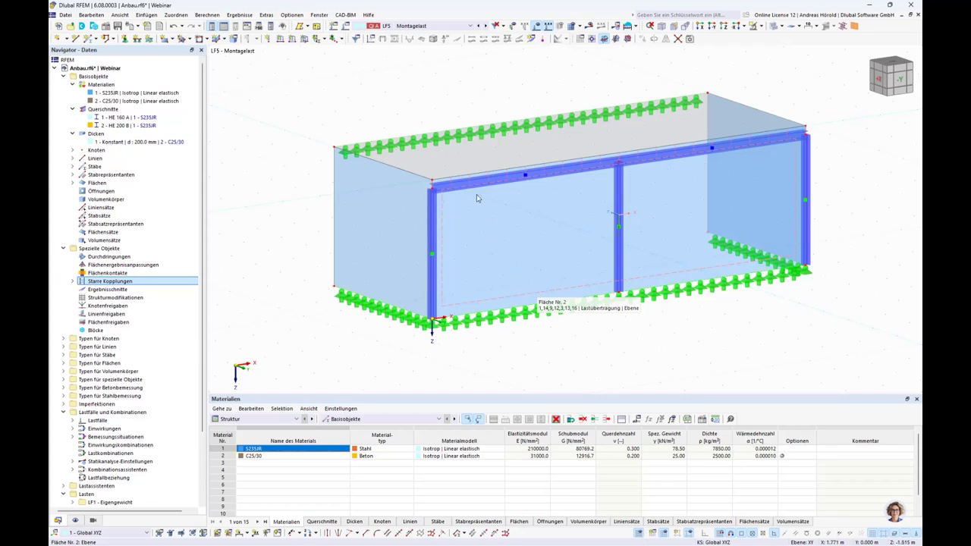
Apply a uniform surface load of 1.00 kN/m² in the global Z direction to the roof surface in LF5.
{"action": "left_click", "coordinate": [306, 41]}
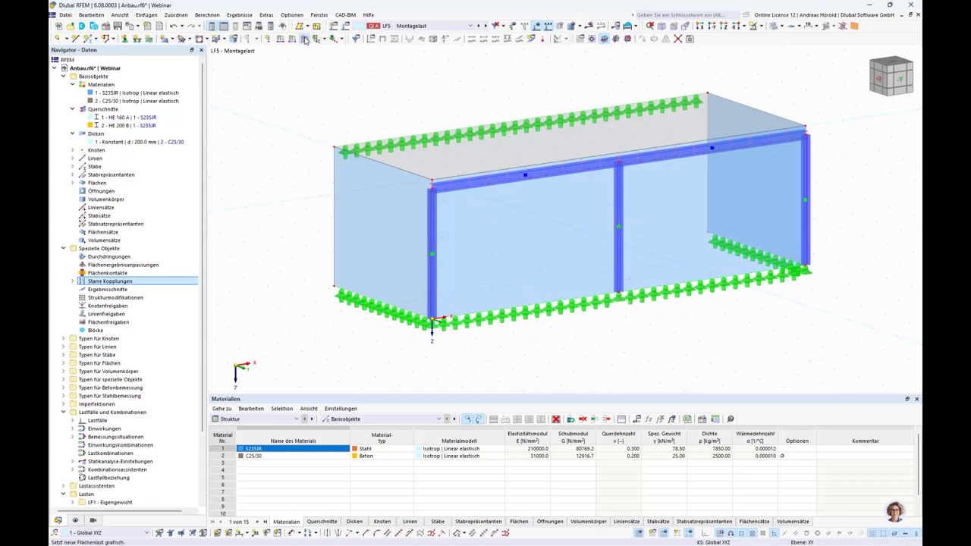
{"action": "left_click", "coordinate": [396, 176]}
{"action": "left_click_drag", "start_coordinate": [396, 176], "coordinate": [429, 176]}
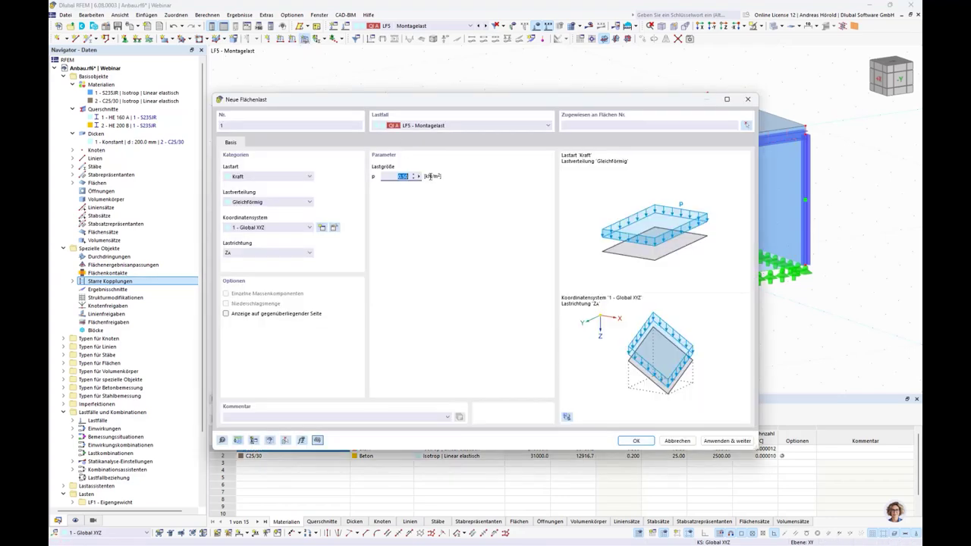
{"action": "type", "text": "1"}
{"action": "left_click", "coordinate": [636, 440]}
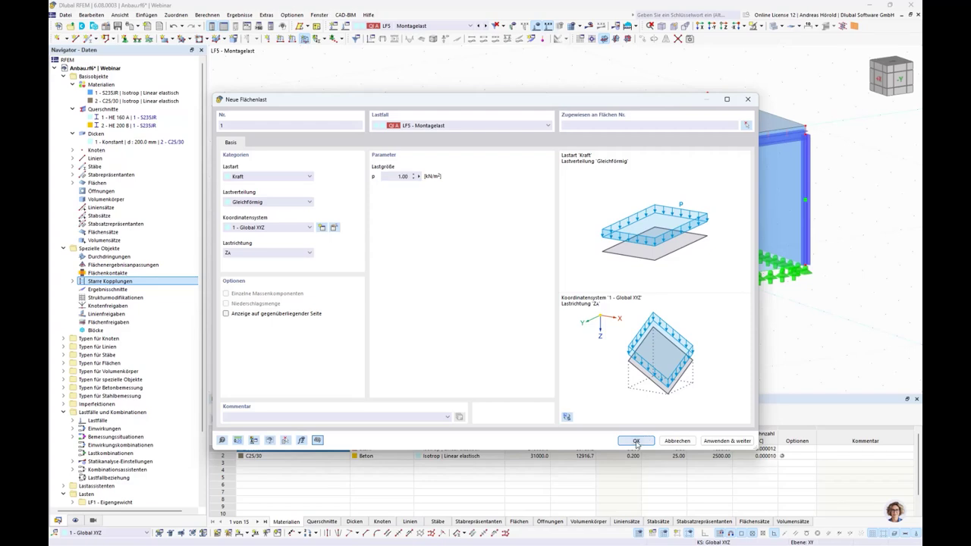
{"action": "left_click", "coordinate": [572, 140]}
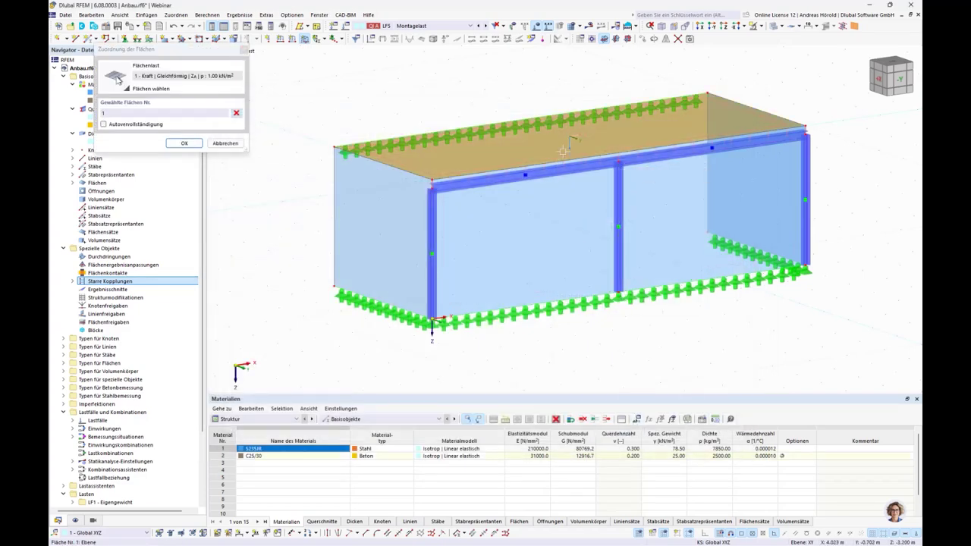
{"action": "left_click", "coordinate": [184, 143]}
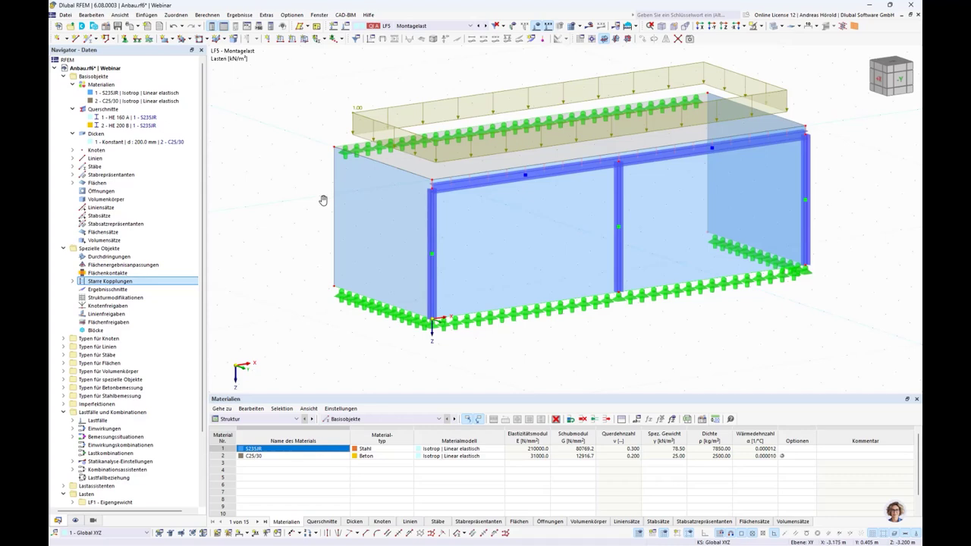
{"action": "middle_click_drag", "start_coordinate": [324, 203], "coordinate": [293, 225]}
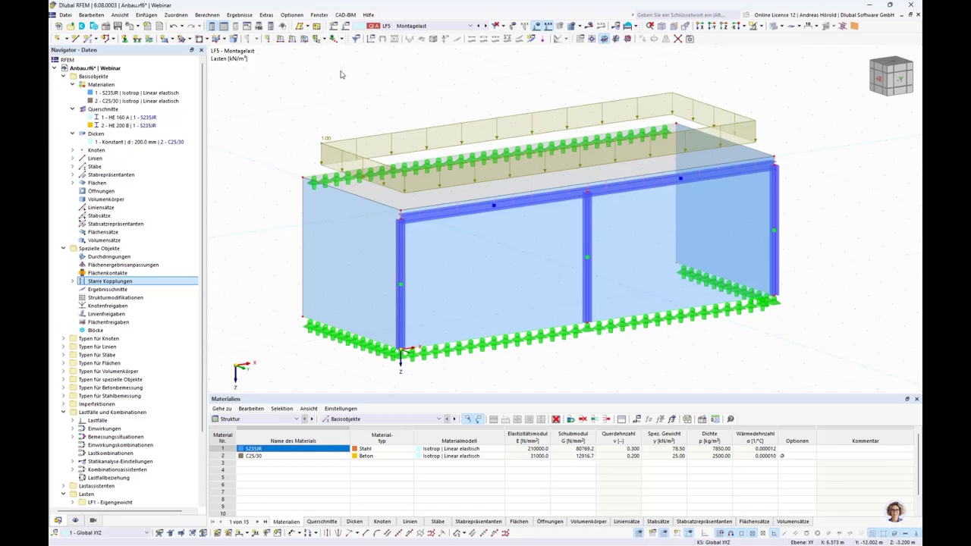
Create the local imperfection case "Imp. +x" and define its member imperfection as Vorverdrehung according to EN 1993-1-1.
{"action": "left_click", "coordinate": [315, 39]}
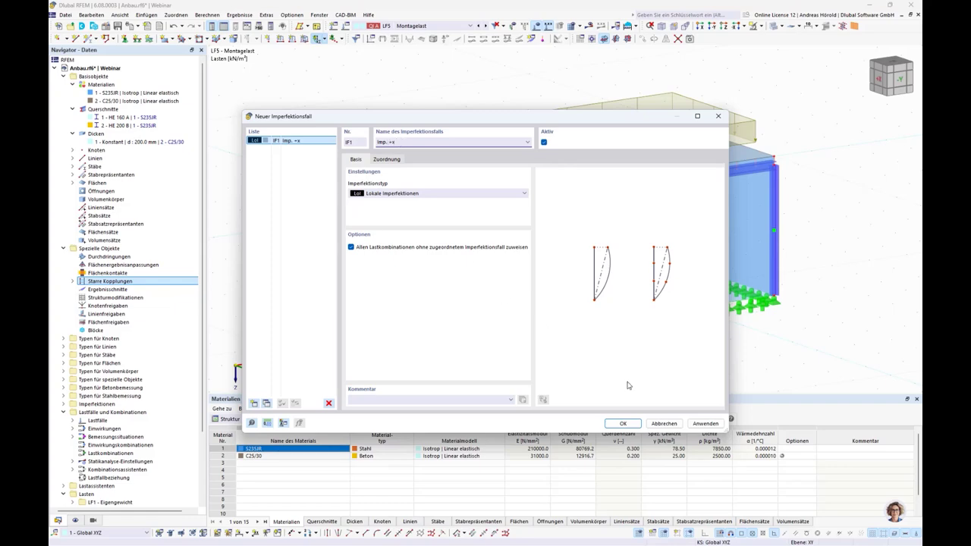
{"action": "left_click", "coordinate": [622, 423]}
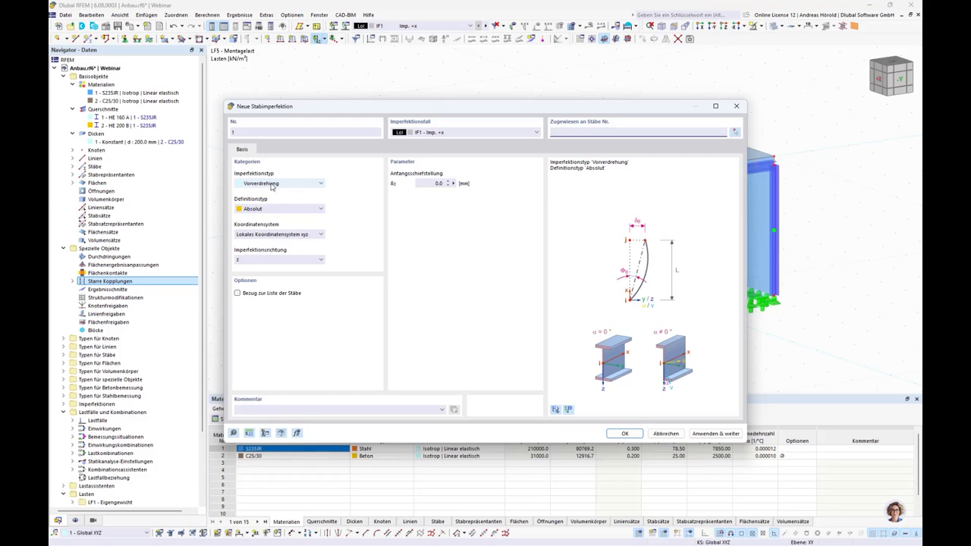
{"action": "left_click", "coordinate": [281, 184]}
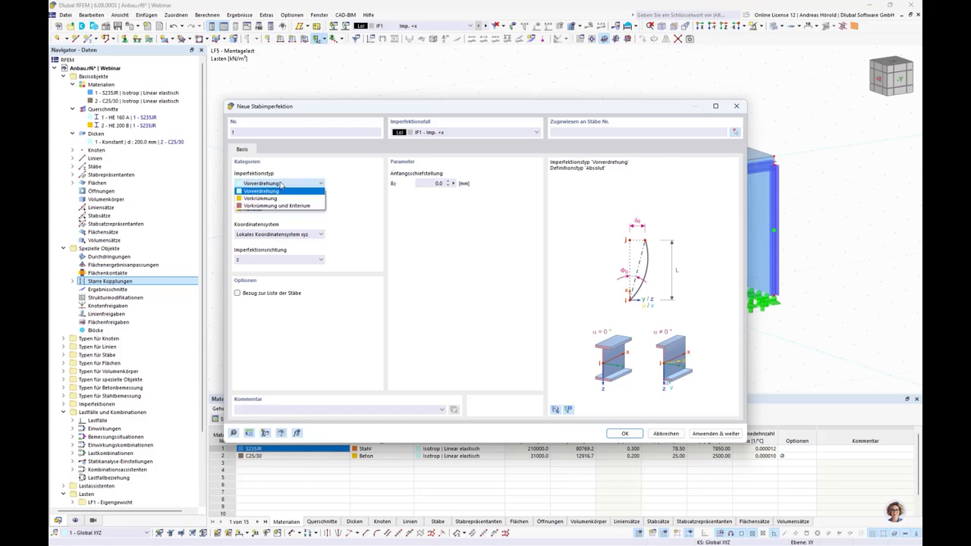
{"action": "left_click", "coordinate": [282, 184]}
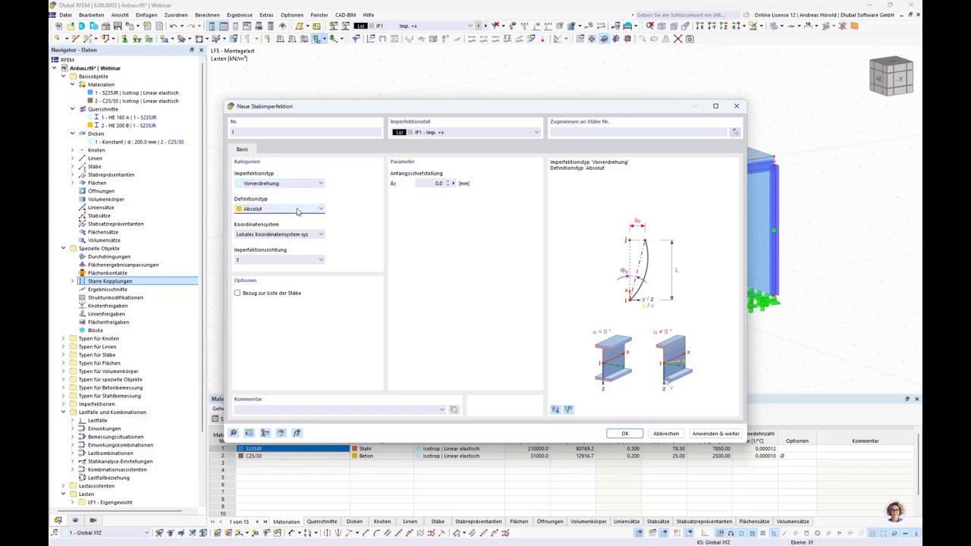
{"action": "left_click", "coordinate": [295, 209]}
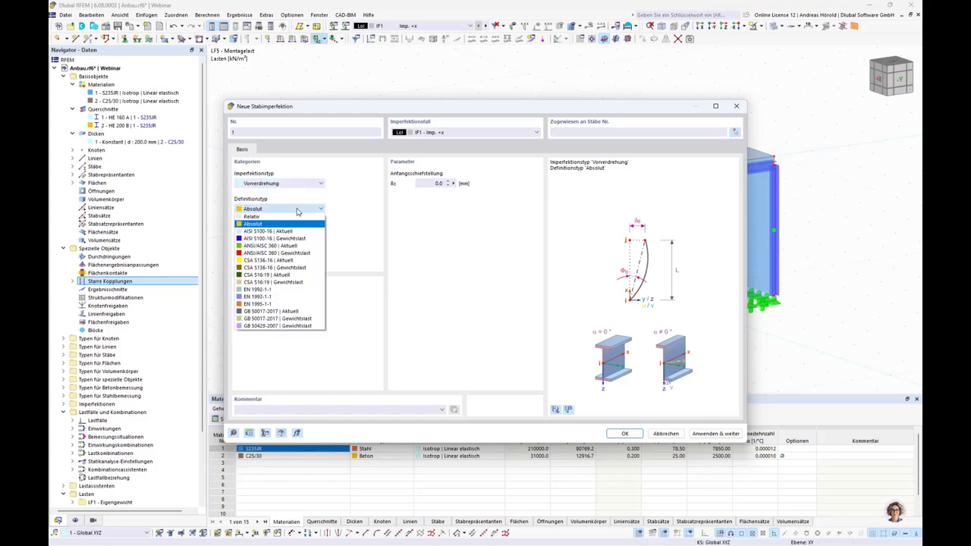
{"action": "left_click", "coordinate": [295, 298]}
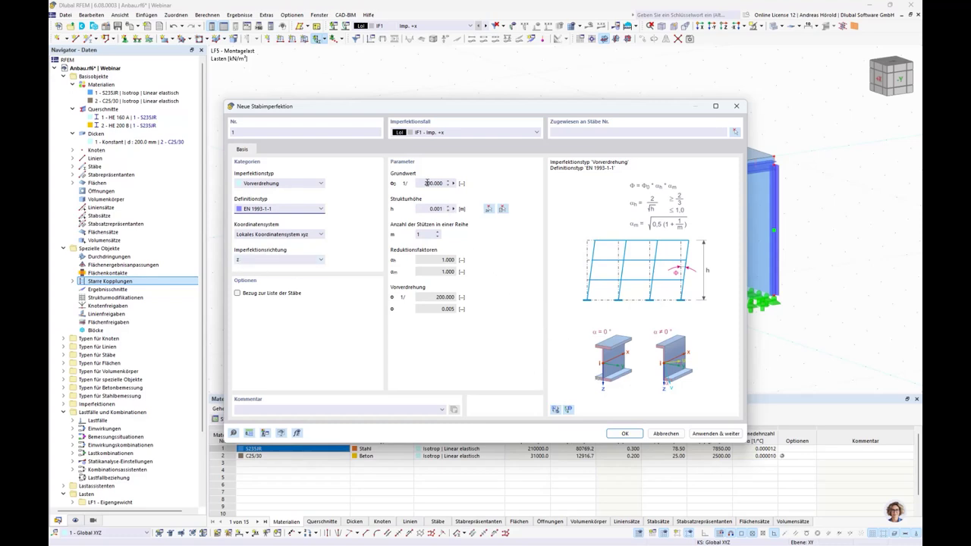
Set the structure height by measuring the front corner column from base to top, and increase the number of columns in a row.
{"action": "left_click", "coordinate": [454, 209]}
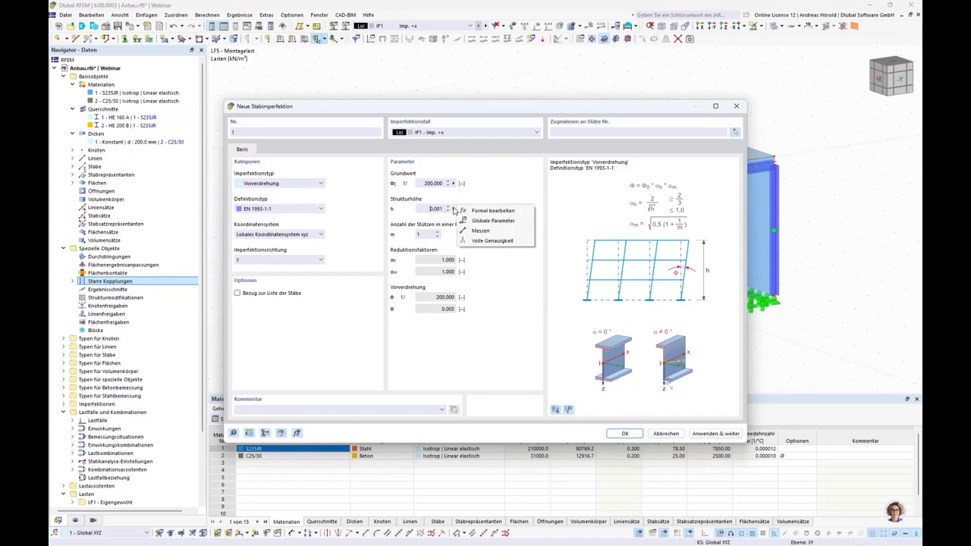
{"action": "left_click", "coordinate": [481, 230]}
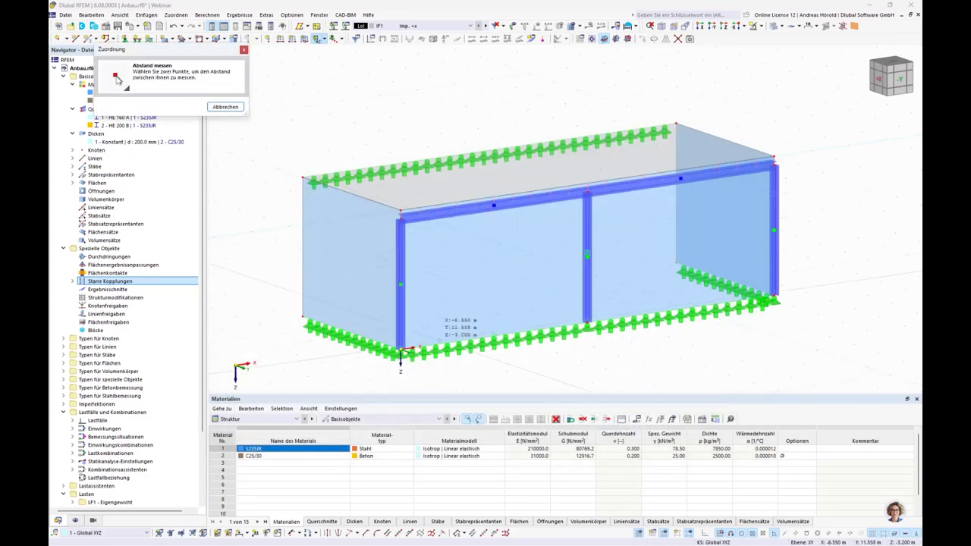
{"action": "left_click", "coordinate": [401, 350]}
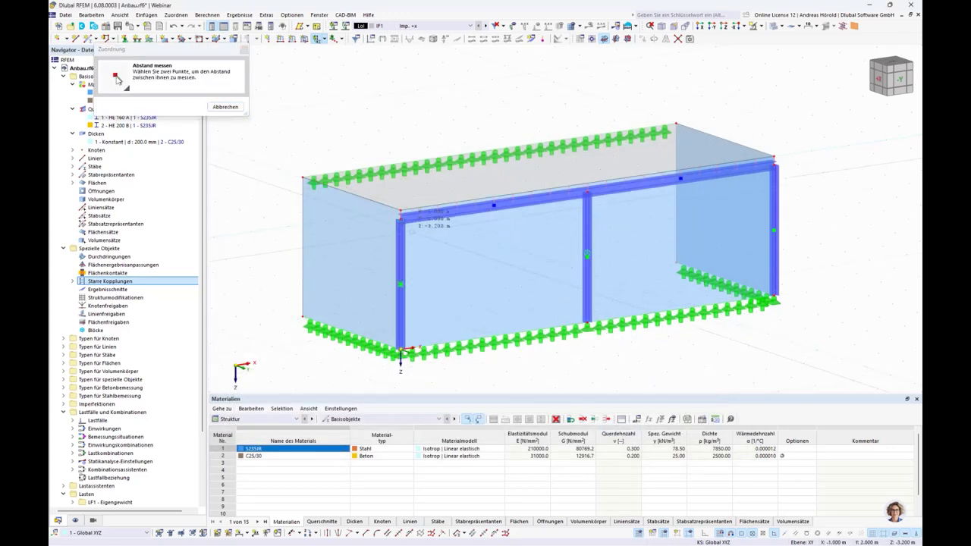
{"action": "left_click", "coordinate": [401, 217]}
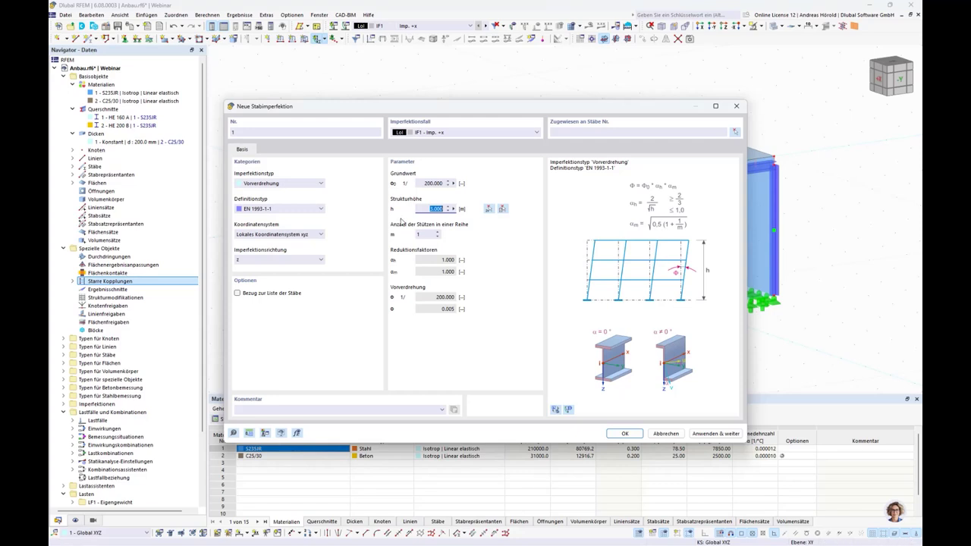
{"action": "left_click", "coordinate": [438, 232]}
Assign the member imperfection to the three front columns, members 1-3, and display the imperfections on the model.
{"action": "left_click", "coordinate": [624, 434]}
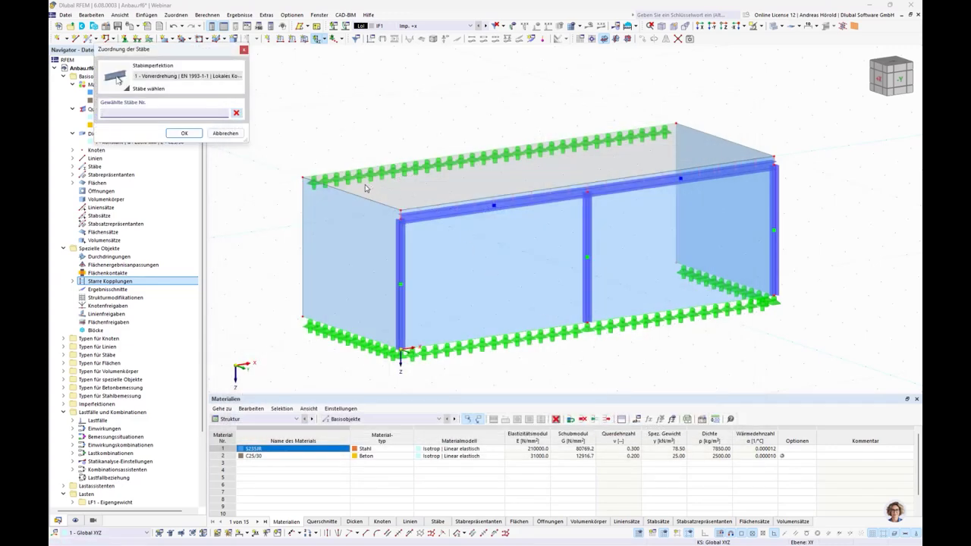
{"action": "left_click", "coordinate": [401, 267]}
{"action": "left_click", "coordinate": [584, 246]}
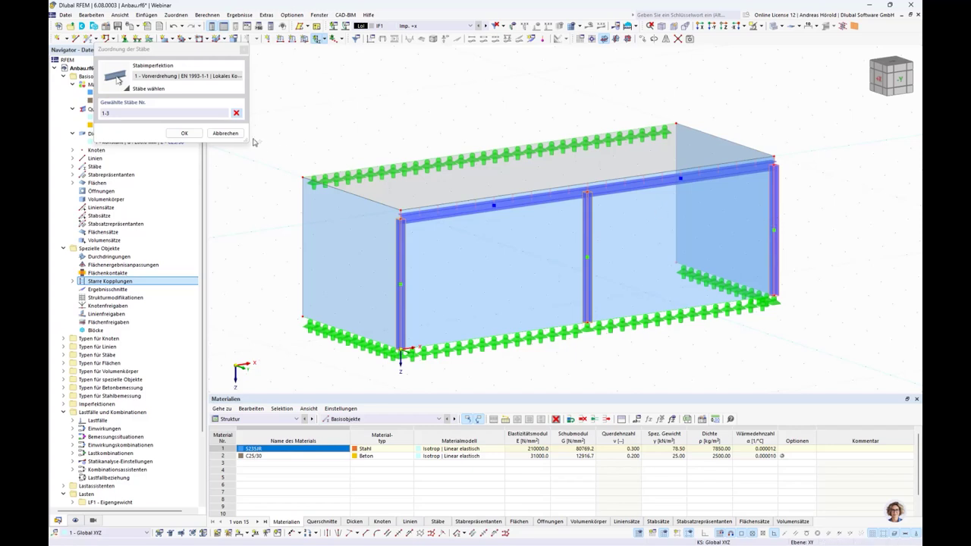
{"action": "left_click", "coordinate": [184, 133]}
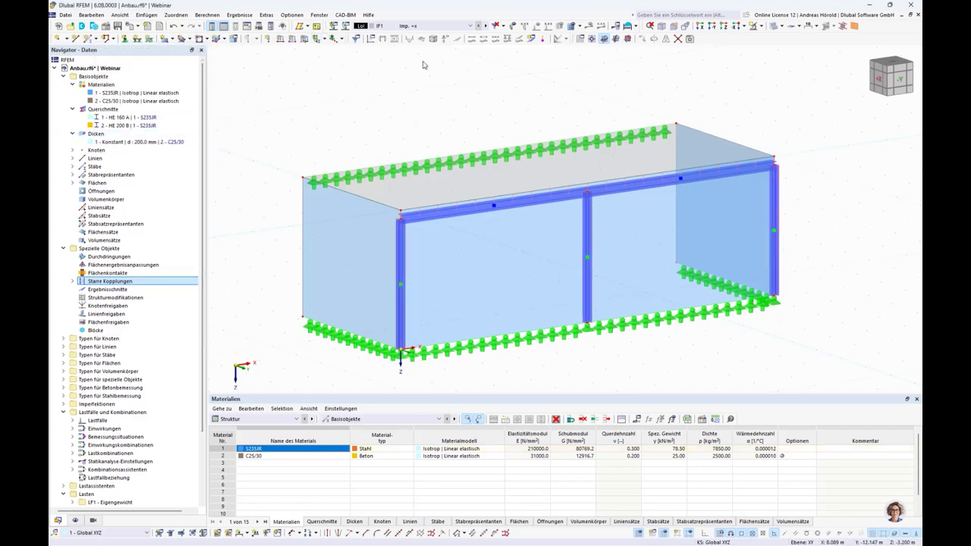
{"action": "left_click", "coordinate": [512, 27]}
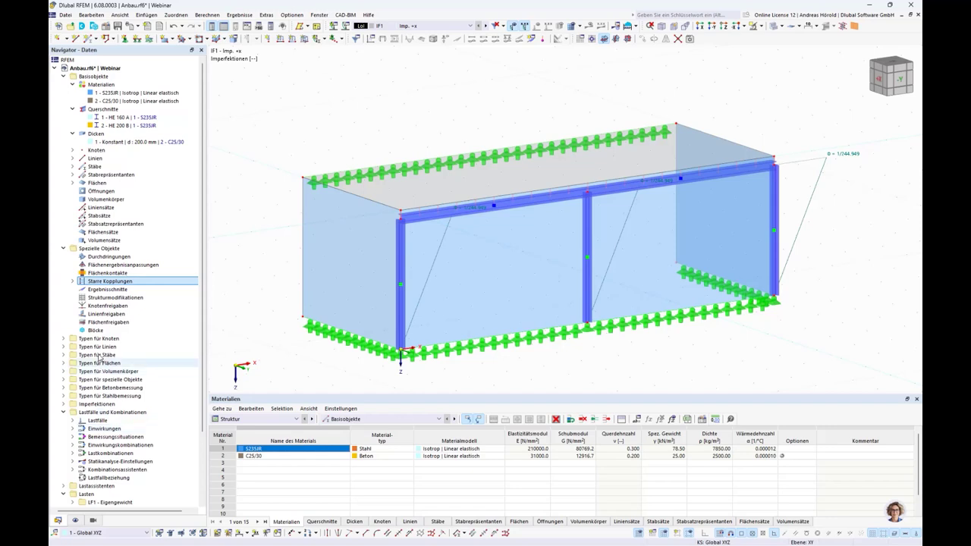
Open the load cases and combinations settings and review the design situations from GZT through GZG - Charakteristisch, Häufig and Quasi-ständig.
{"action": "scroll", "coordinate": [90, 356], "scroll_direction": "down", "scroll_amount": 3}
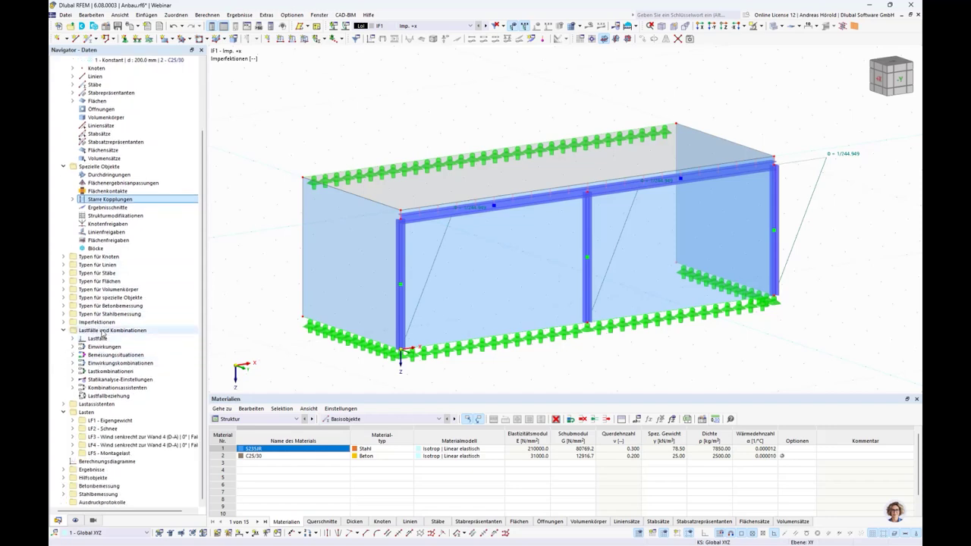
{"action": "right_click", "coordinate": [104, 332]}
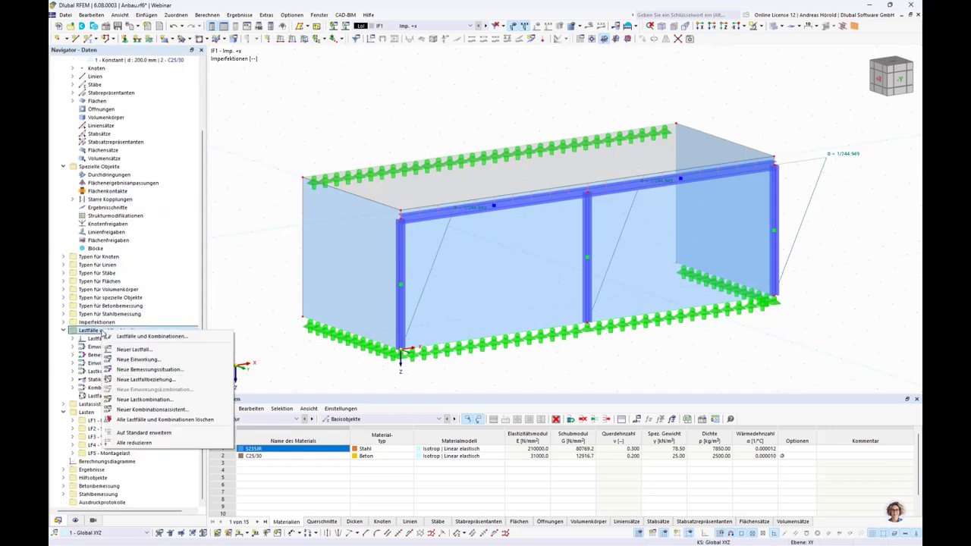
{"action": "left_click", "coordinate": [136, 336]}
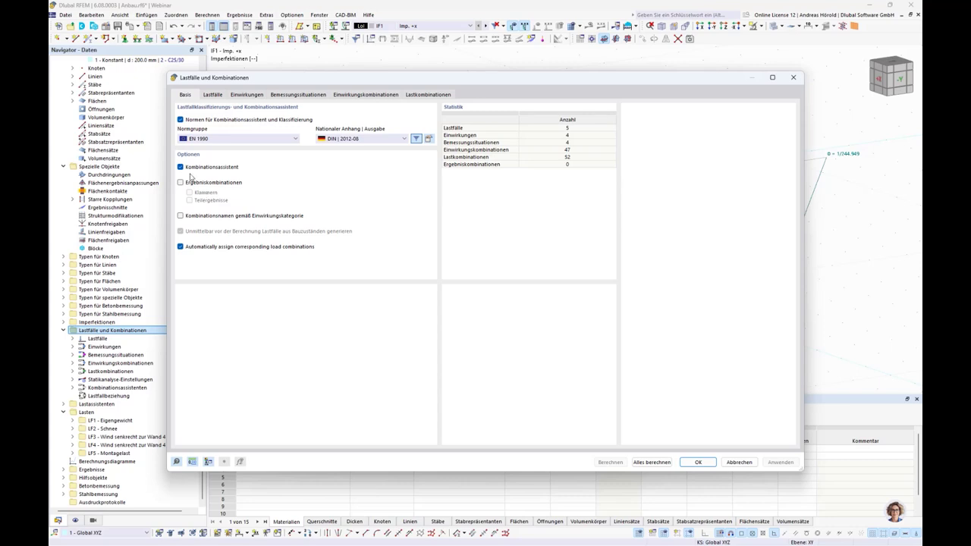
{"action": "left_click", "coordinate": [295, 96]}
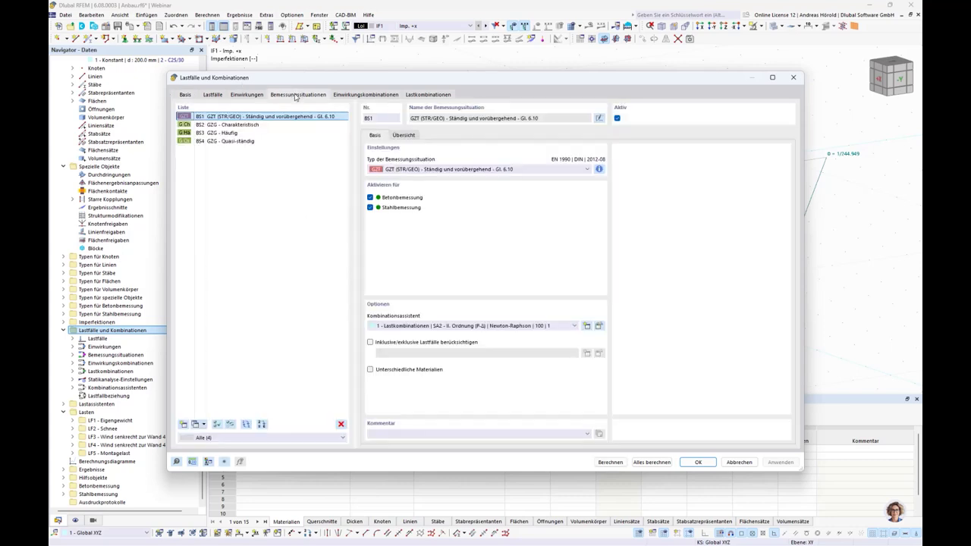
{"action": "left_click", "coordinate": [242, 125]}
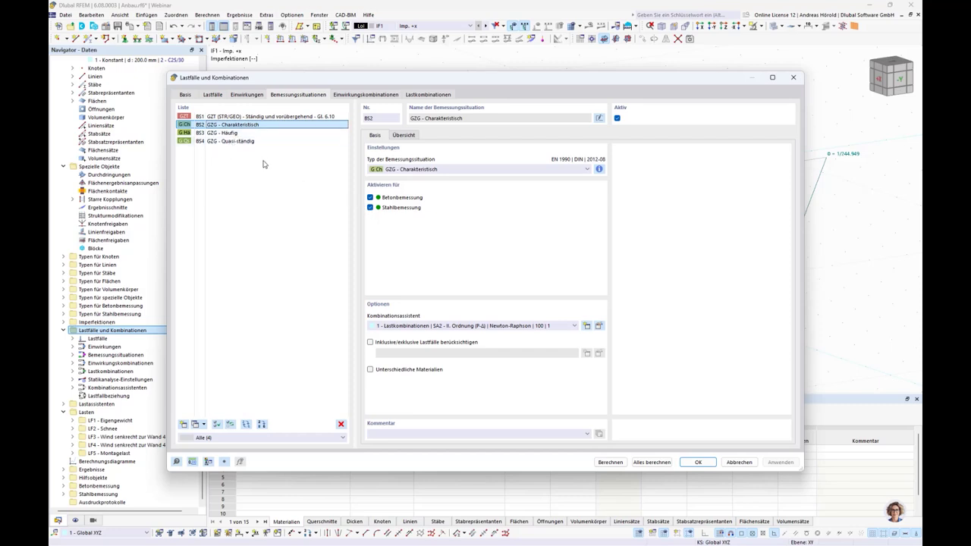
{"action": "left_click", "coordinate": [228, 134]}
{"action": "left_click", "coordinate": [229, 142]}
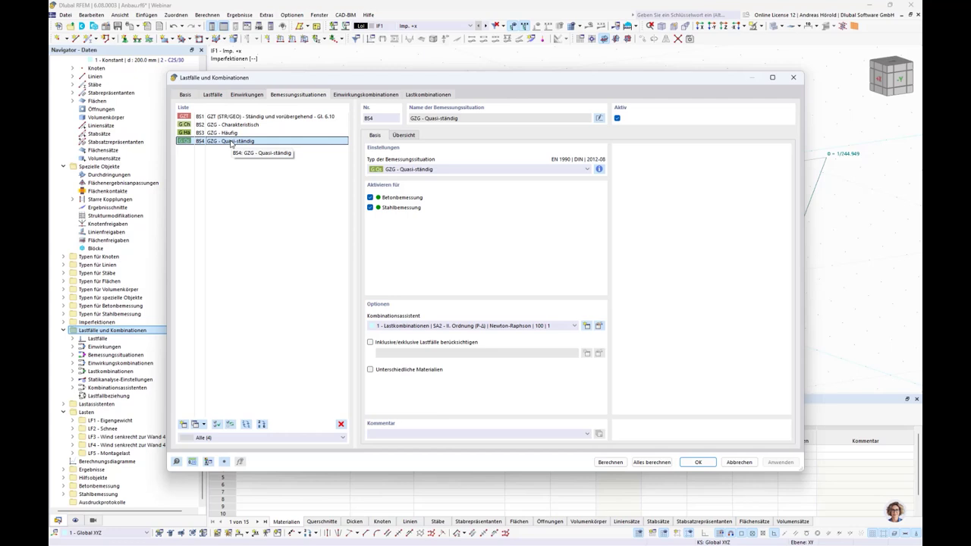
Review the load case list and the actions, and check the available action types for the Wind action.
{"action": "left_click", "coordinate": [213, 95]}
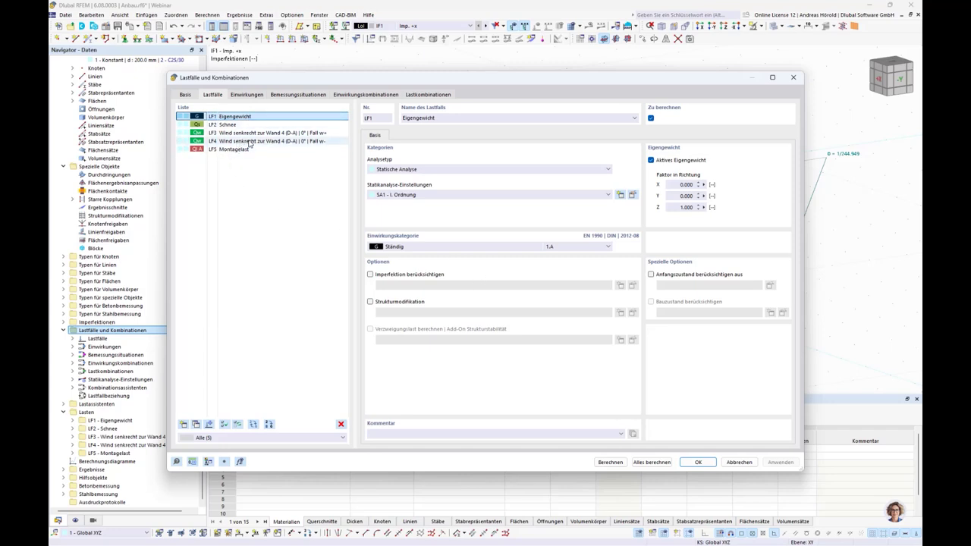
{"action": "left_click", "coordinate": [241, 94]}
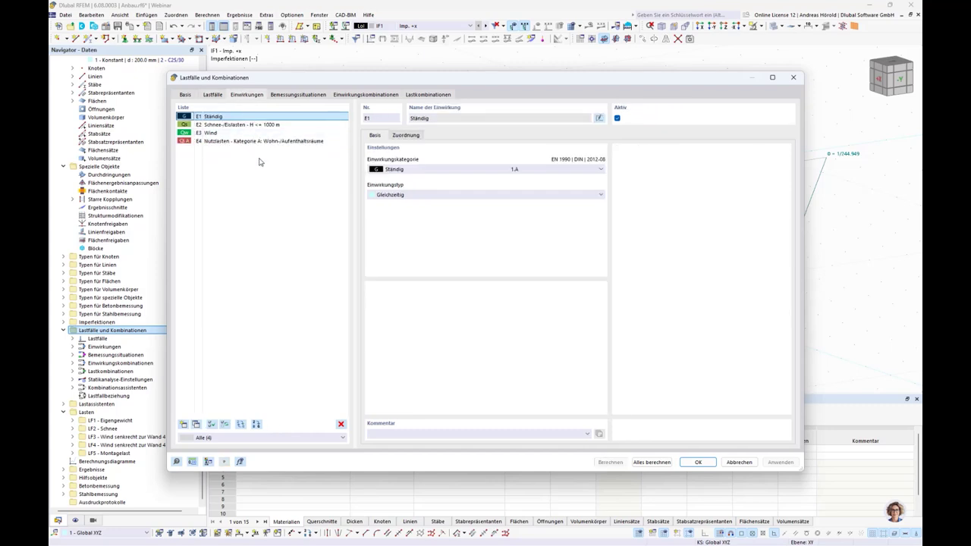
{"action": "left_click", "coordinate": [215, 135]}
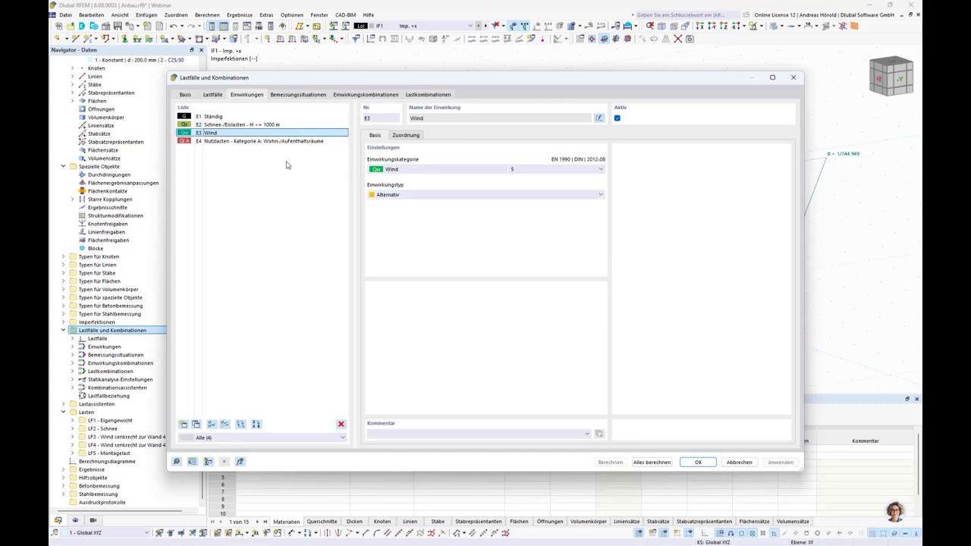
{"action": "left_click", "coordinate": [485, 194]}
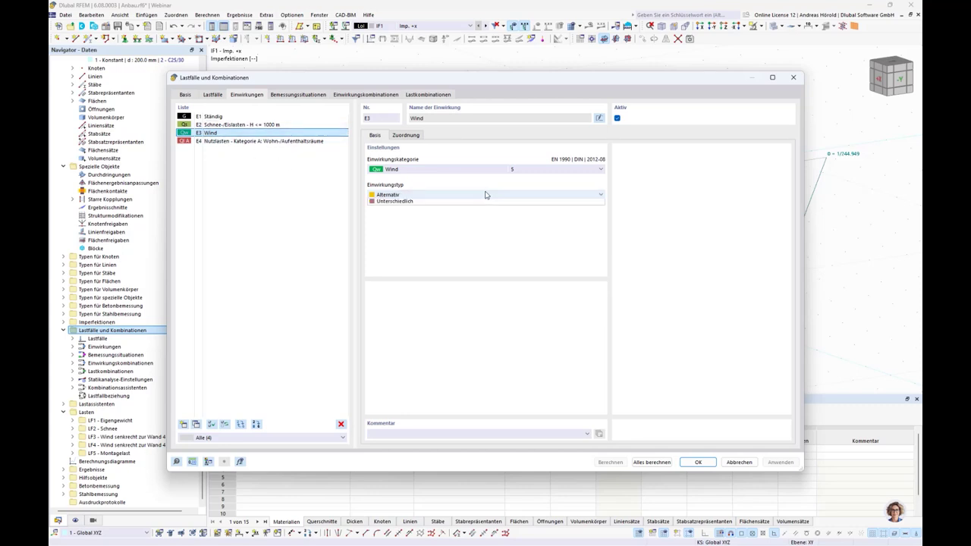
{"action": "left_click", "coordinate": [486, 195]}
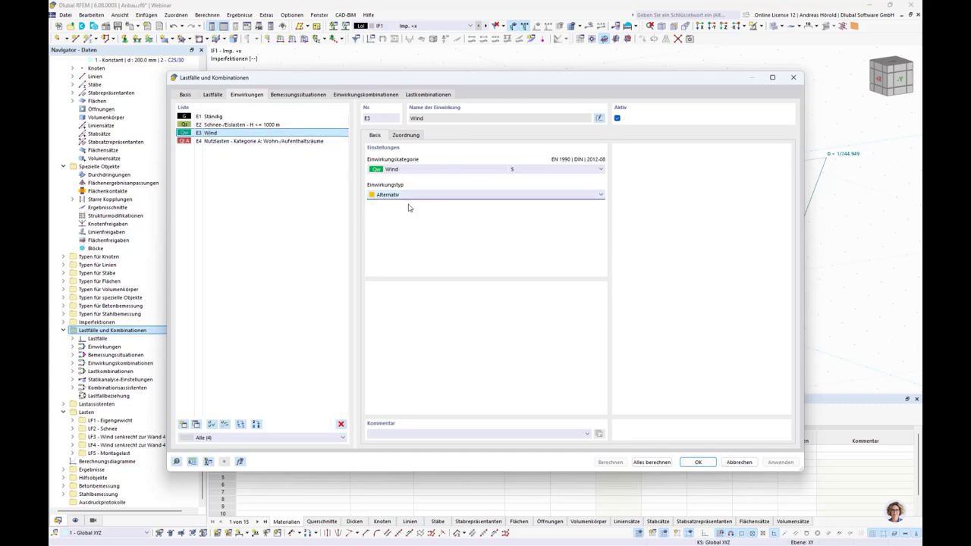
Assign combination wizard 2 (SA1 - I. Ordnung) to the three serviceability design situations BS2 to BS4.
{"action": "left_click", "coordinate": [282, 95]}
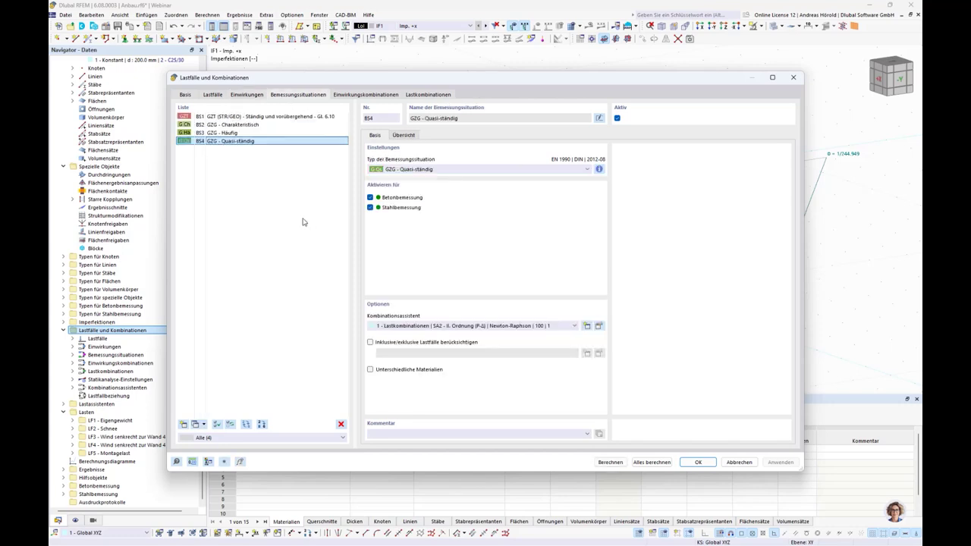
{"action": "left_click", "coordinate": [220, 117]}
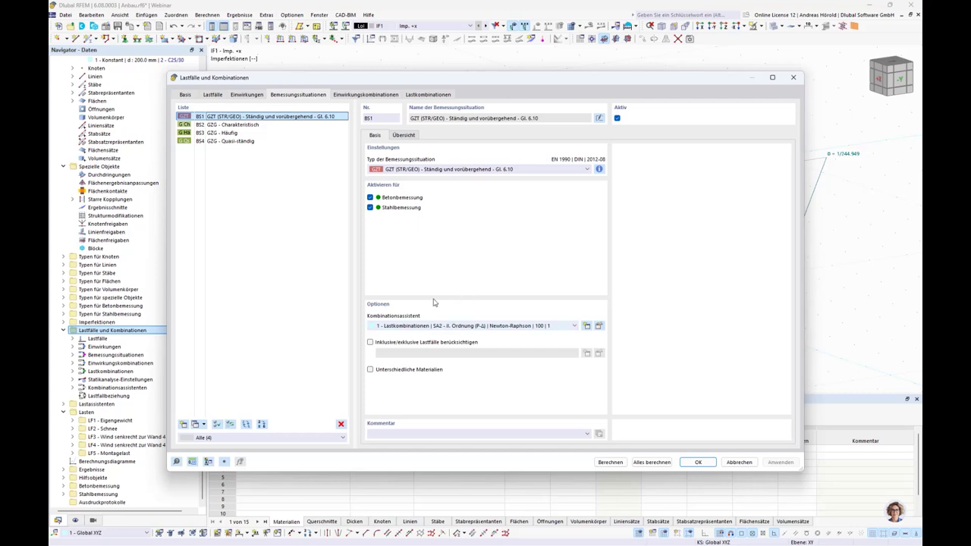
{"action": "left_click", "coordinate": [239, 126]}
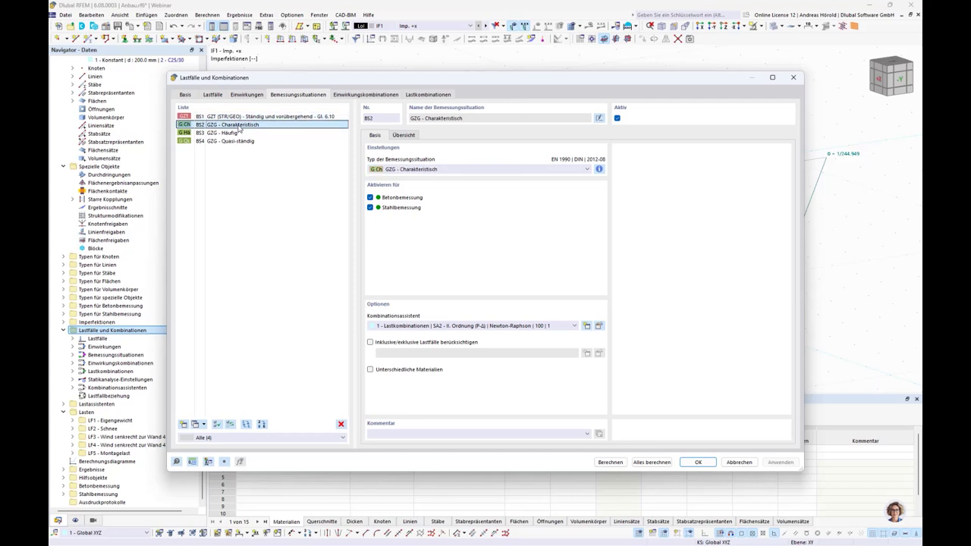
{"action": "left_click_drag", "start_coordinate": [240, 129], "coordinate": [243, 144]}
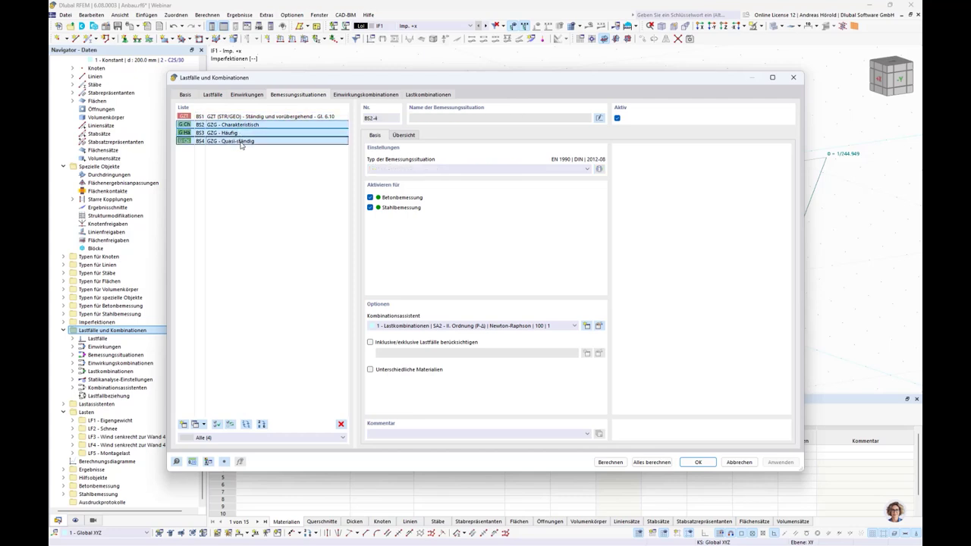
{"action": "left_click", "coordinate": [560, 327]}
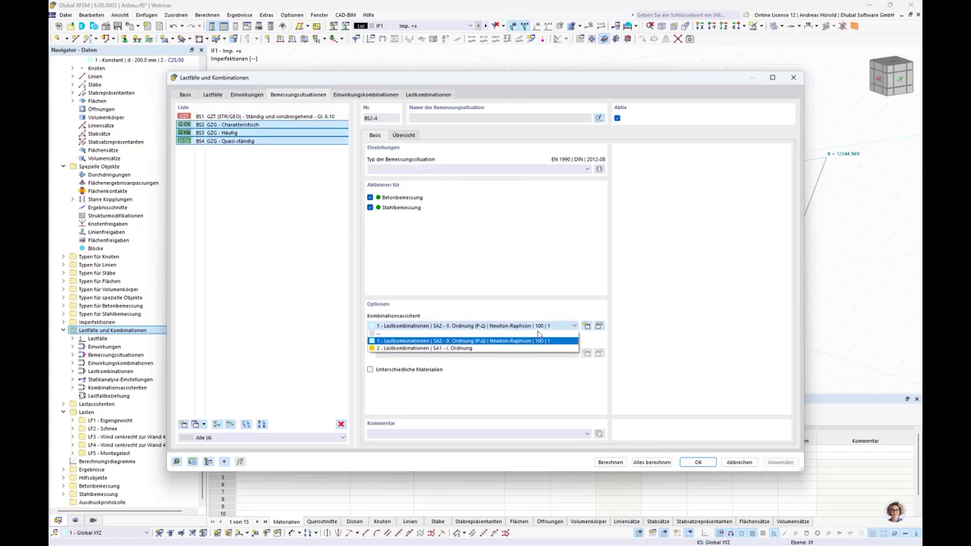
{"action": "left_click", "coordinate": [497, 349]}
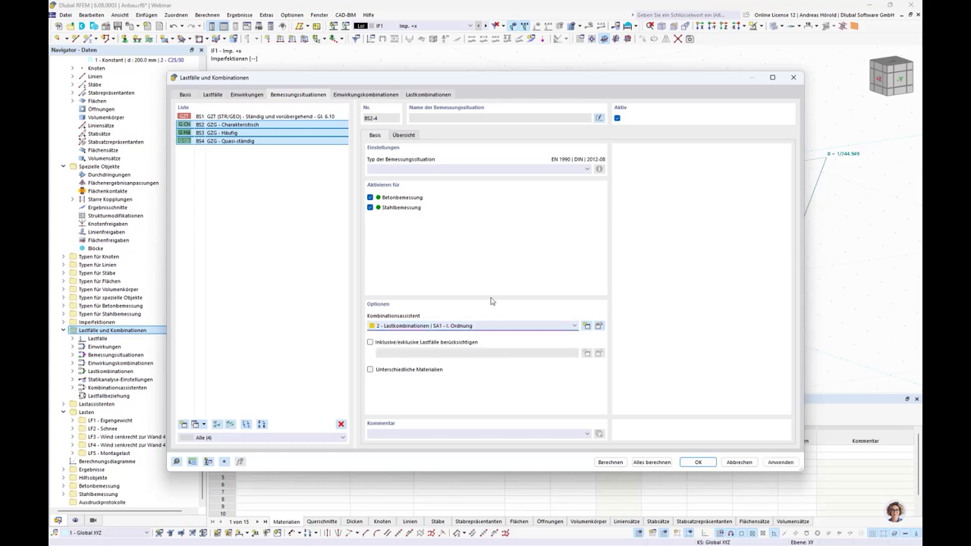
Activate the consideration of imperfection cases in combination wizard 2 (SA1 - I. Ordnung).
{"action": "left_click", "coordinate": [598, 326]}
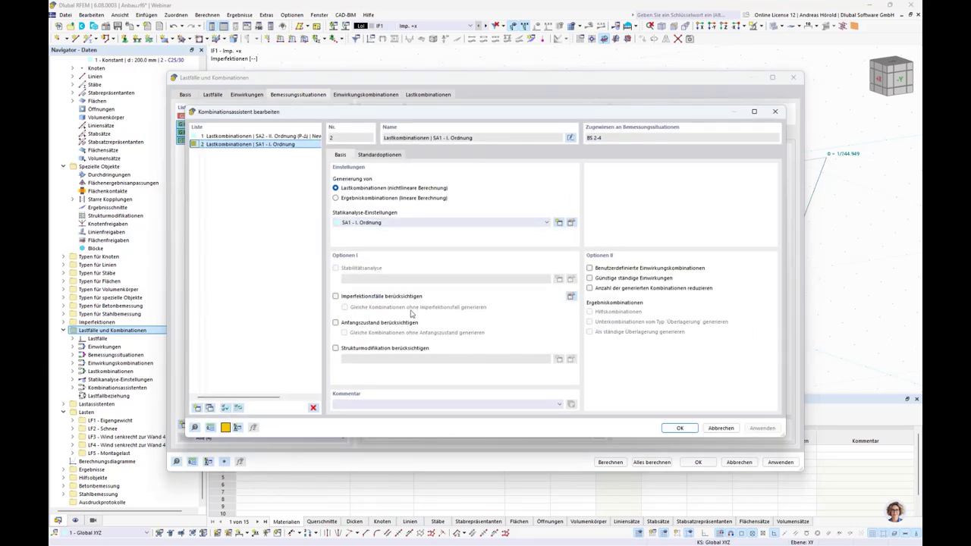
{"action": "left_click", "coordinate": [336, 296]}
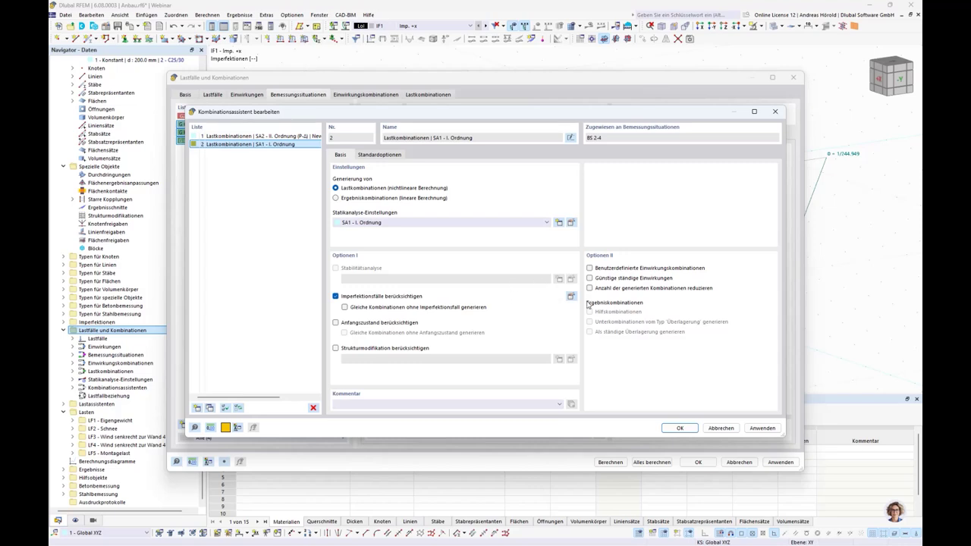
{"action": "left_click", "coordinate": [679, 427]}
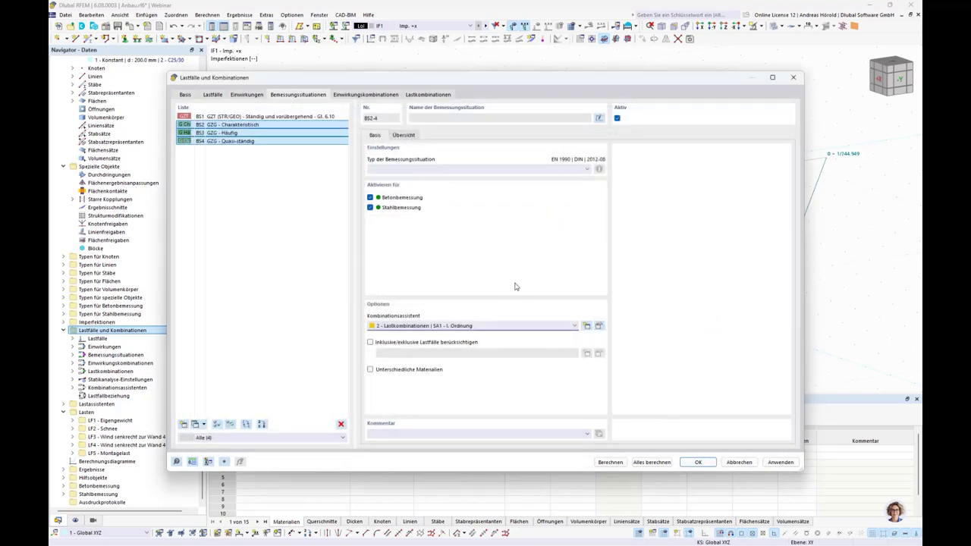
Deactivate Stahlbemessung for the design situations BS3 GZG - Häufig and BS4 GZG - Quasi-ständig.
{"action": "left_click", "coordinate": [262, 133]}
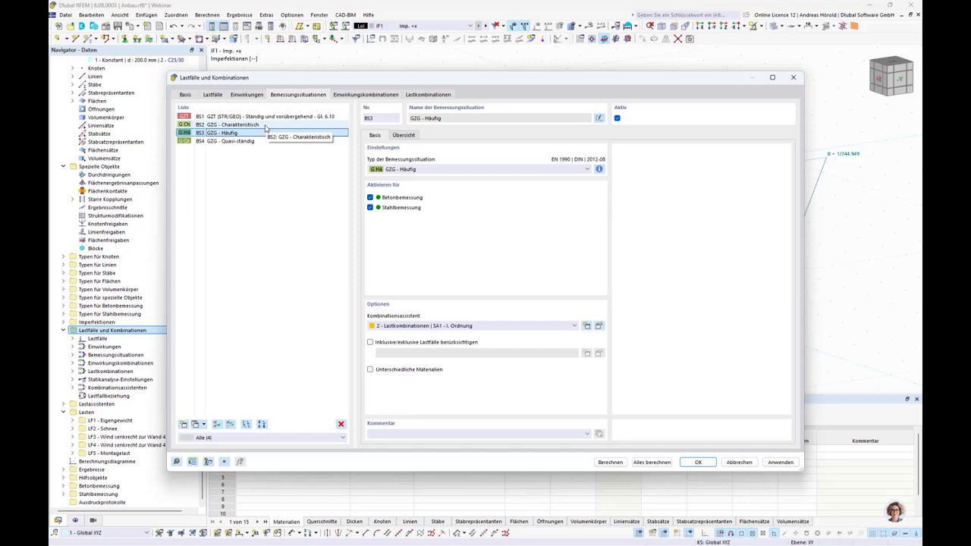
{"action": "left_click", "coordinate": [265, 125]}
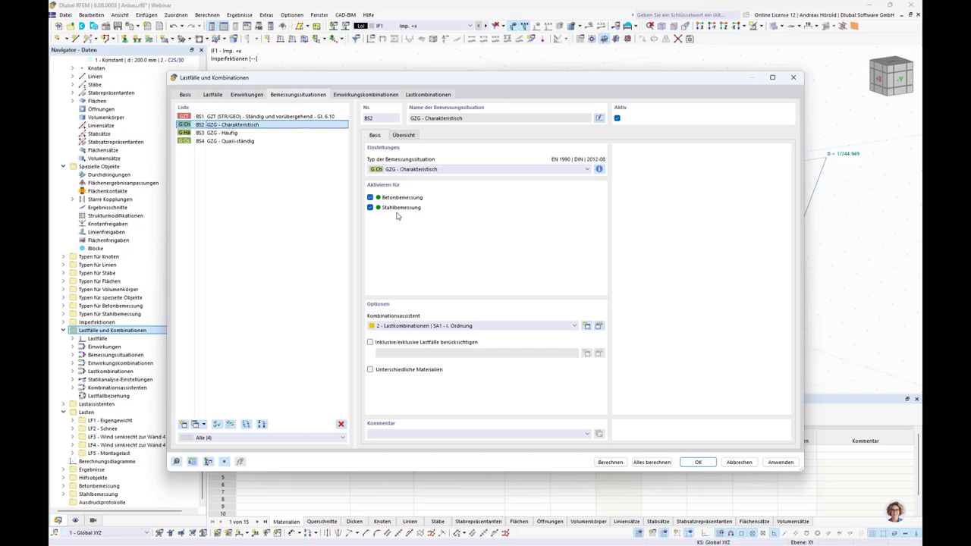
{"action": "left_click", "coordinate": [227, 133]}
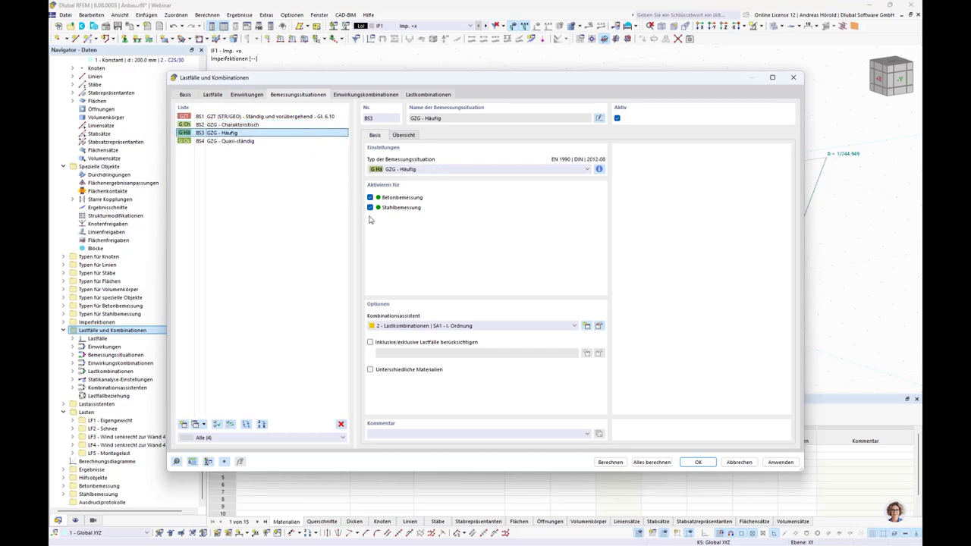
{"action": "left_click", "coordinate": [370, 207]}
{"action": "left_click", "coordinate": [226, 141]}
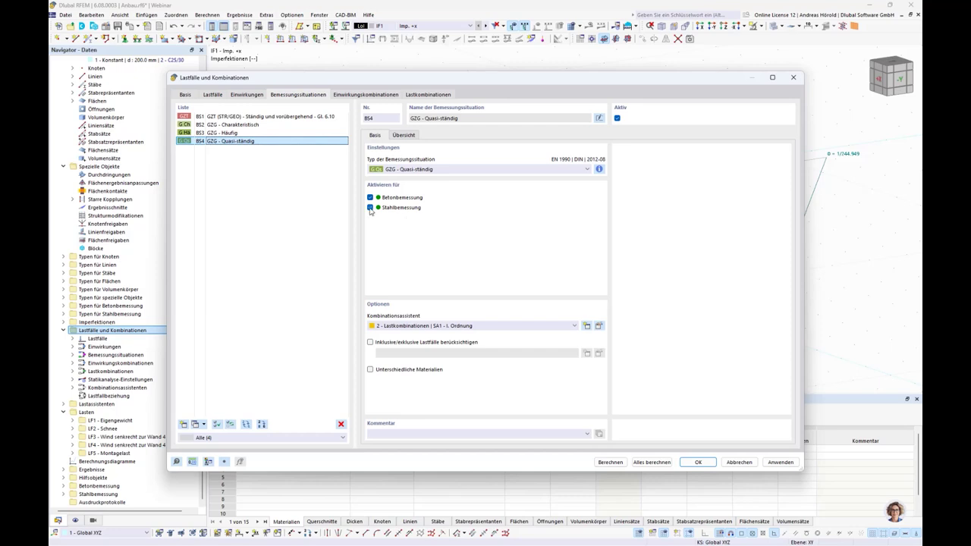
{"action": "left_click", "coordinate": [370, 207]}
Review the generated action combinations and the analysis settings and imperfections of the first load combinations.
{"action": "left_click", "coordinate": [363, 95]}
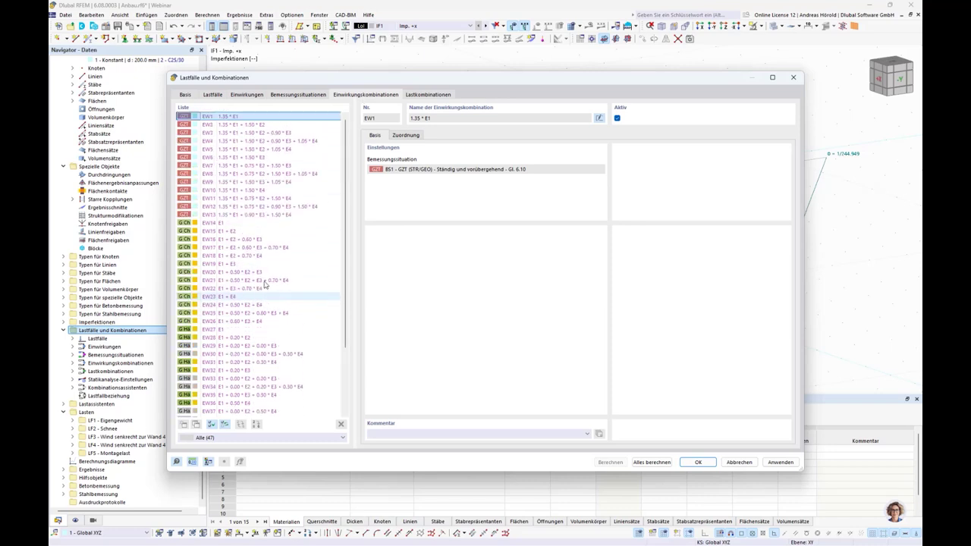
{"action": "left_click", "coordinate": [427, 95]}
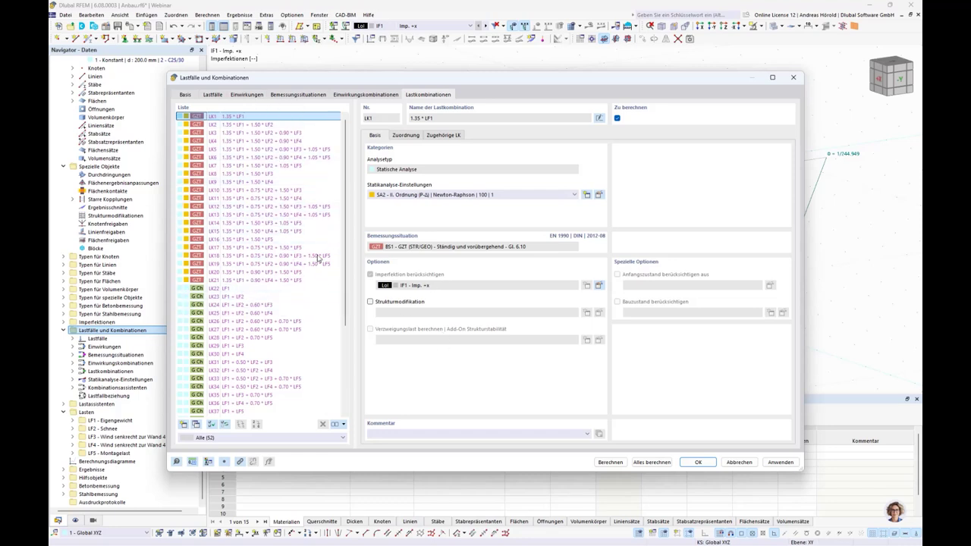
{"action": "left_click", "coordinate": [251, 125]}
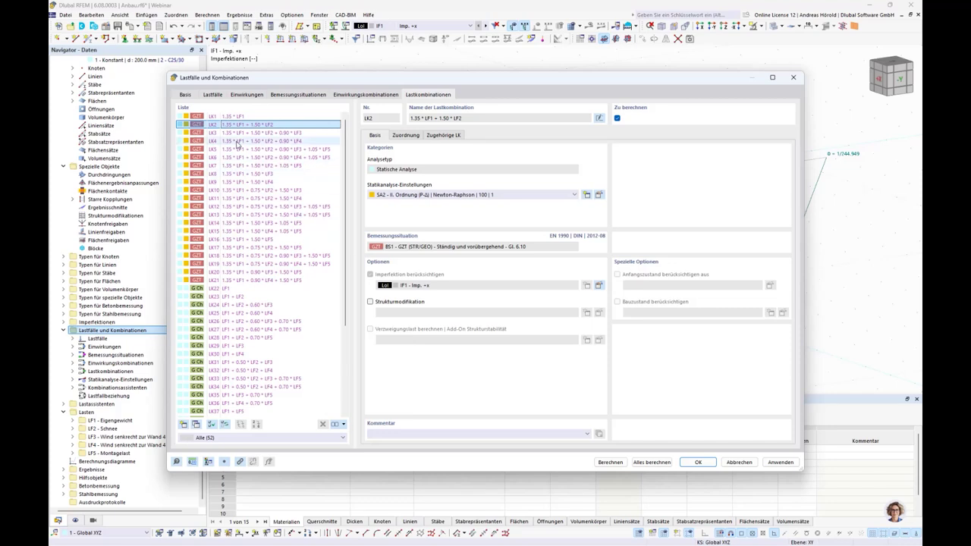
{"action": "left_click", "coordinate": [241, 132]}
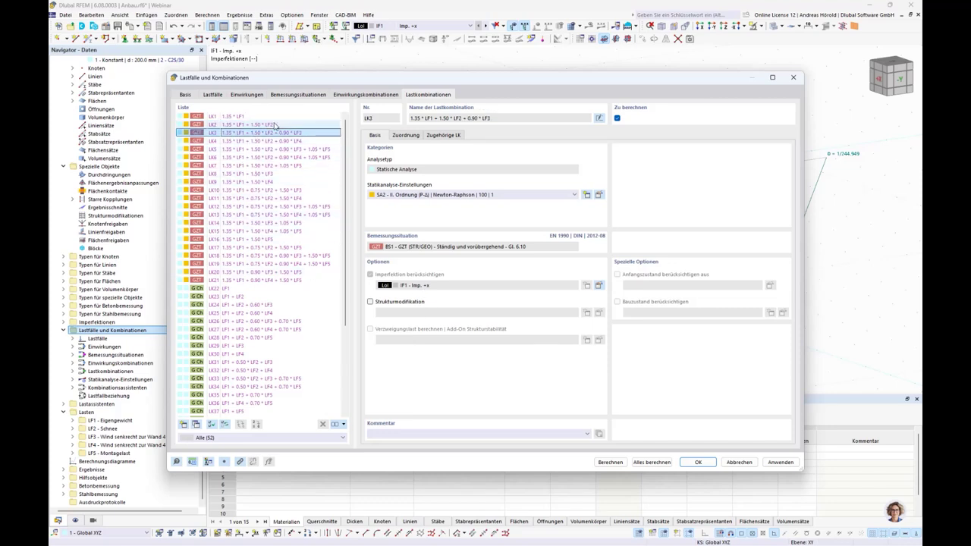
Deactivate the consideration of imperfection cases in combination wizard 2, assigned to BS2 to BS4.
{"action": "left_click", "coordinate": [295, 95]}
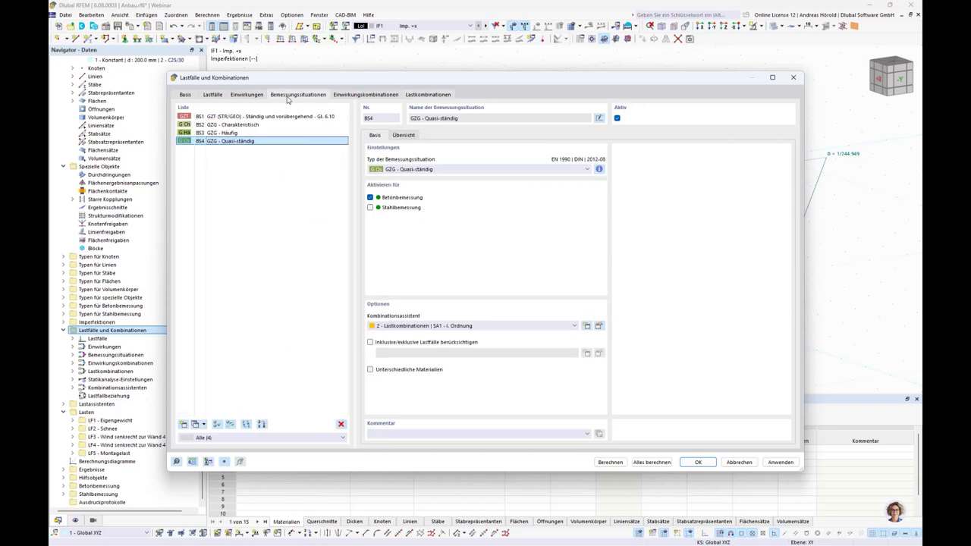
{"action": "left_click", "coordinate": [250, 125], "text": "shift"}
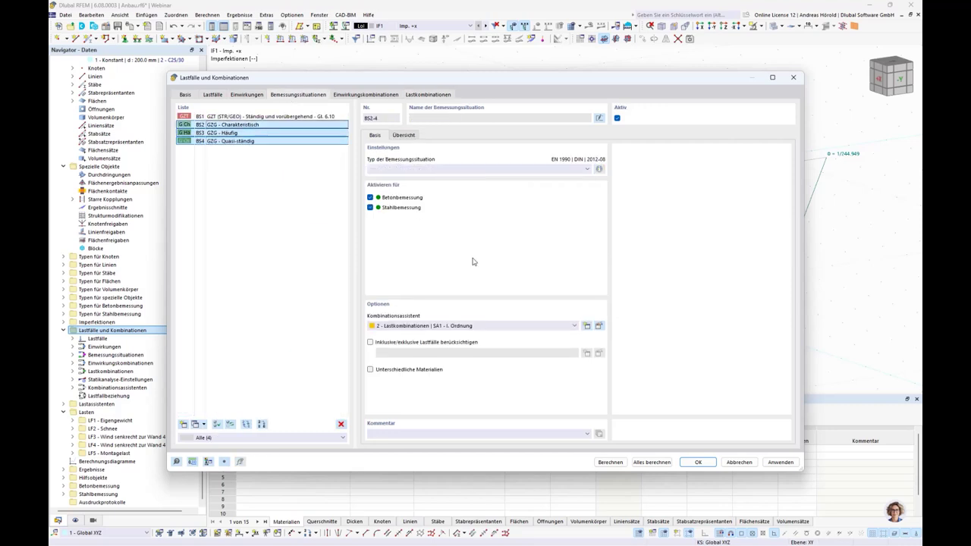
{"action": "left_click", "coordinate": [599, 325]}
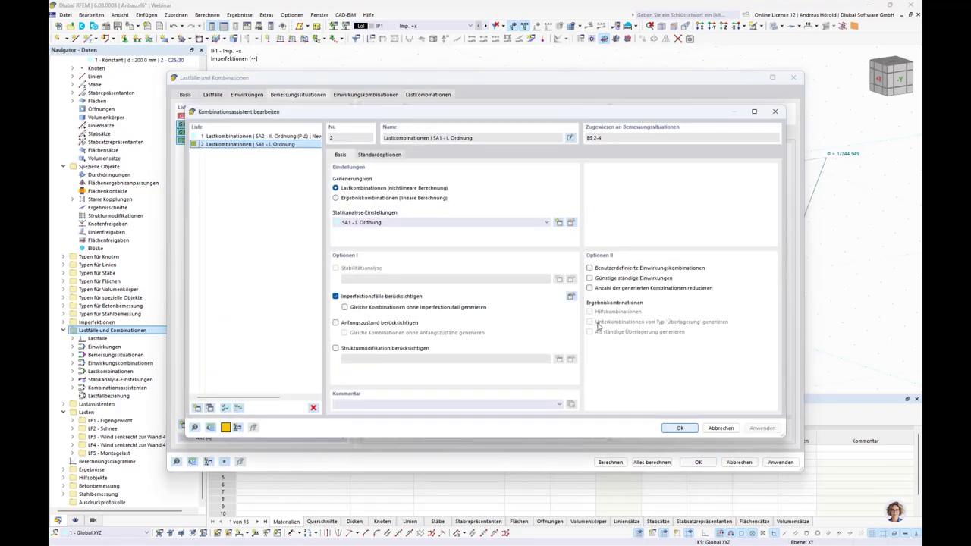
{"action": "left_click", "coordinate": [335, 297]}
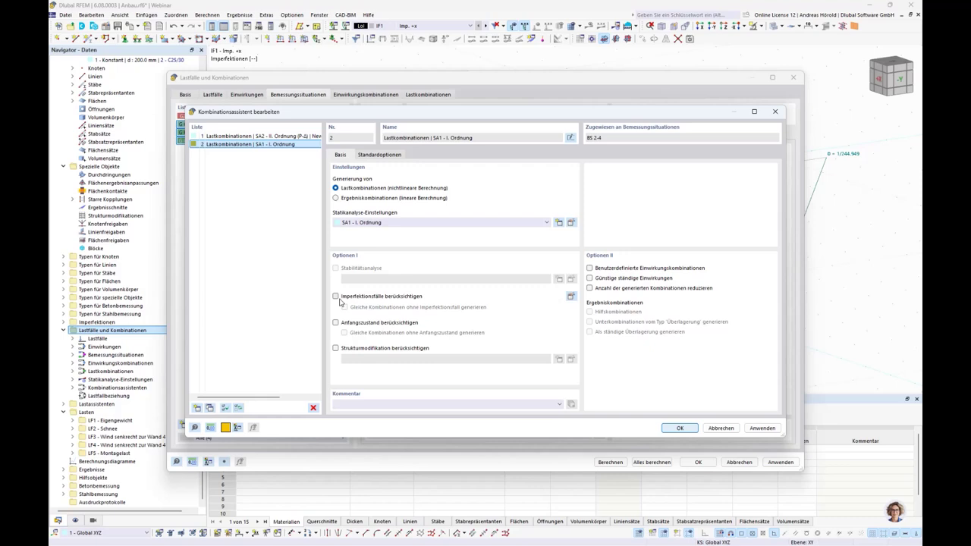
{"action": "left_click", "coordinate": [681, 428]}
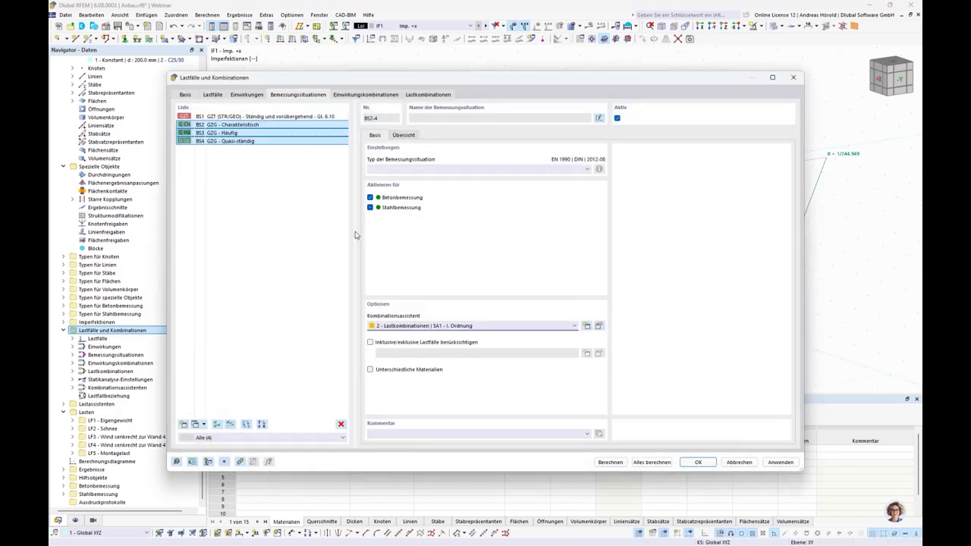
Check the imperfection options of the II. Ordnung combination wizard assigned to the GZT design situation BS1.
{"action": "left_click", "coordinate": [260, 116]}
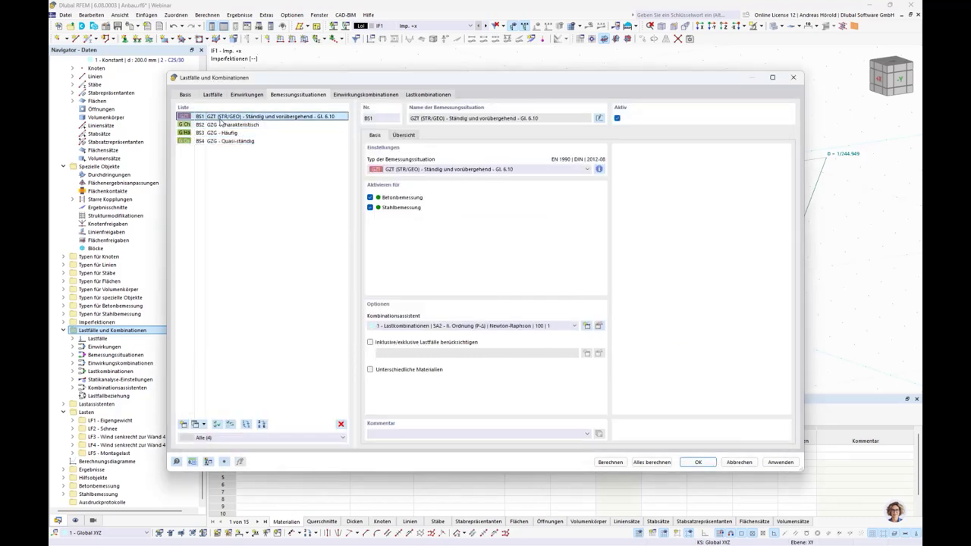
{"action": "left_click", "coordinate": [598, 326]}
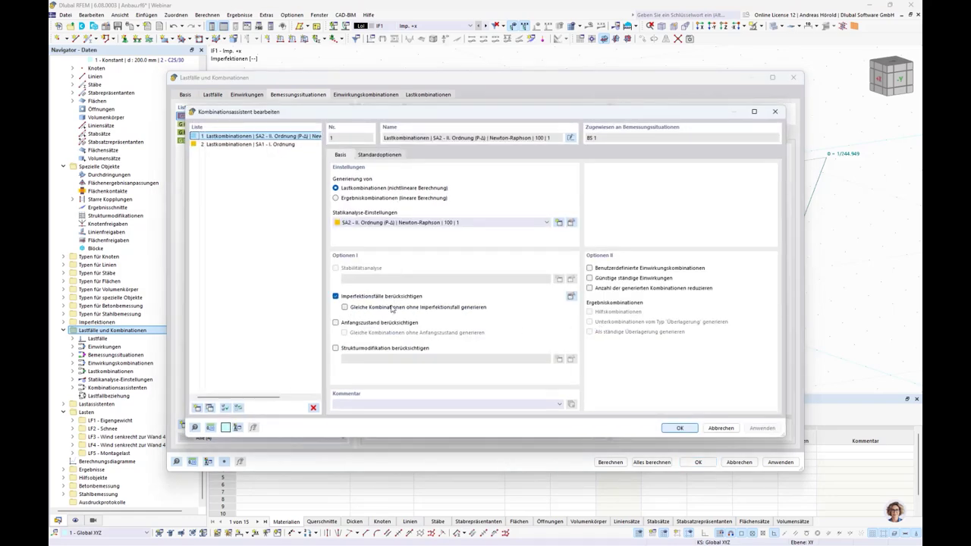
{"action": "left_click", "coordinate": [720, 428]}
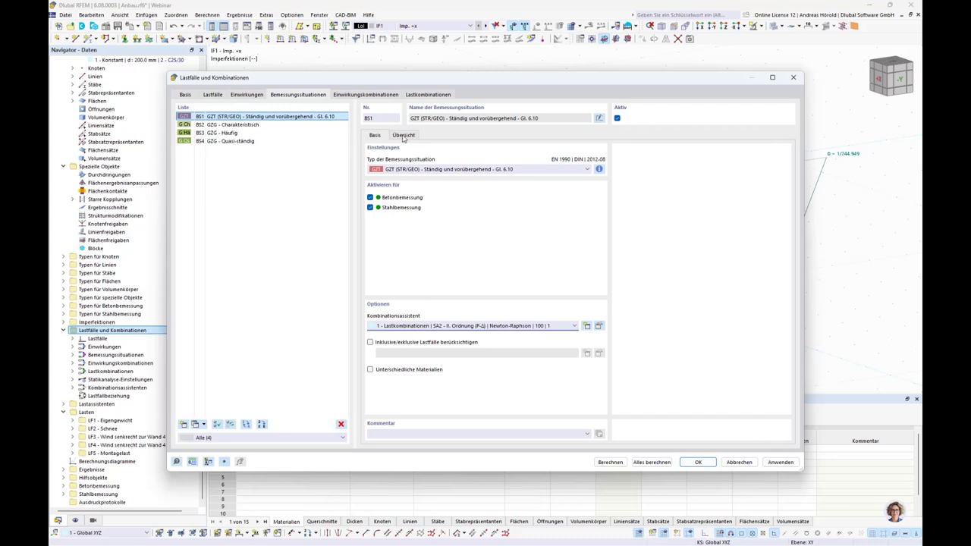
Regenerate the load combinations, review those assigned to design situations BS1 to BS4, and accept the load case and combination settings.
{"action": "left_click", "coordinate": [403, 137]}
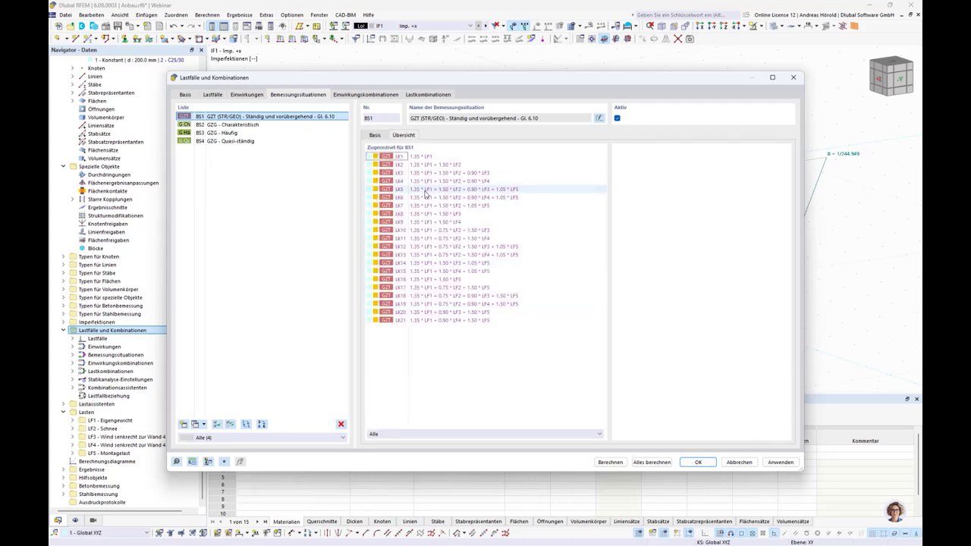
{"action": "left_click", "coordinate": [236, 128]}
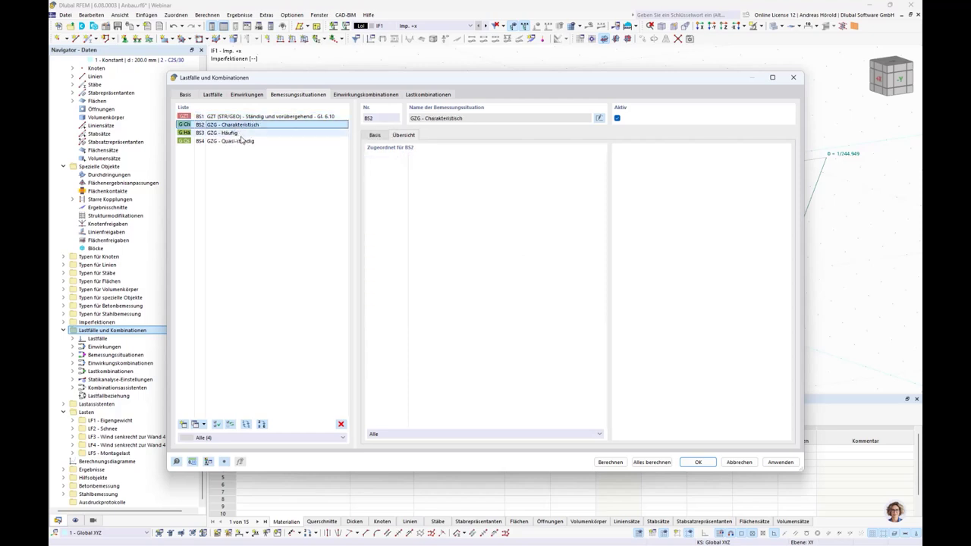
{"action": "left_click", "coordinate": [235, 133]}
{"action": "left_click", "coordinate": [416, 94]}
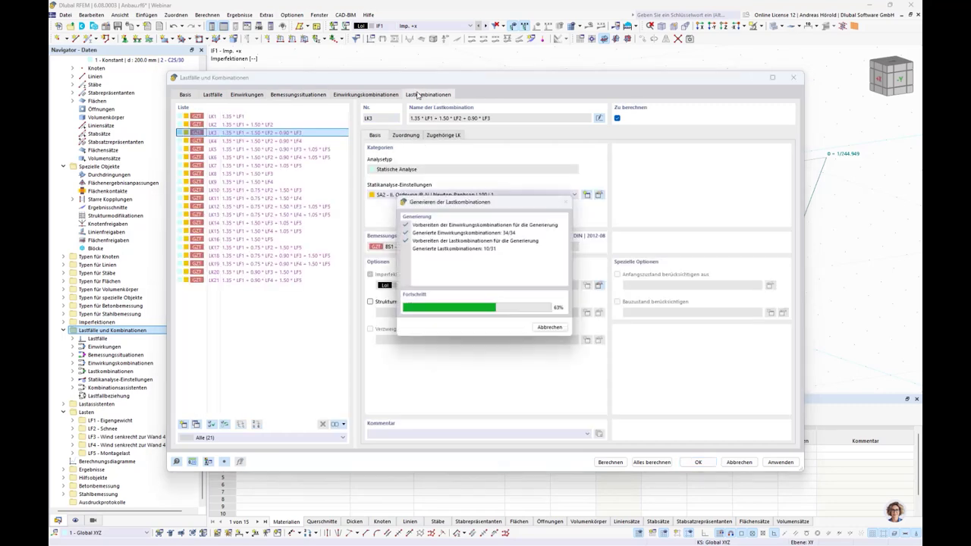
{"action": "left_click", "coordinate": [293, 95]}
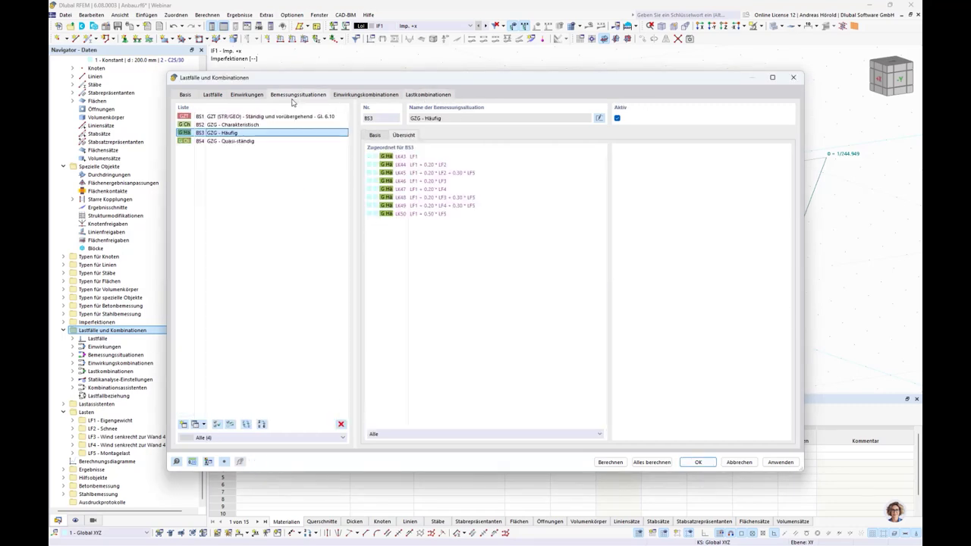
{"action": "left_click", "coordinate": [252, 126]}
{"action": "left_click", "coordinate": [249, 141]}
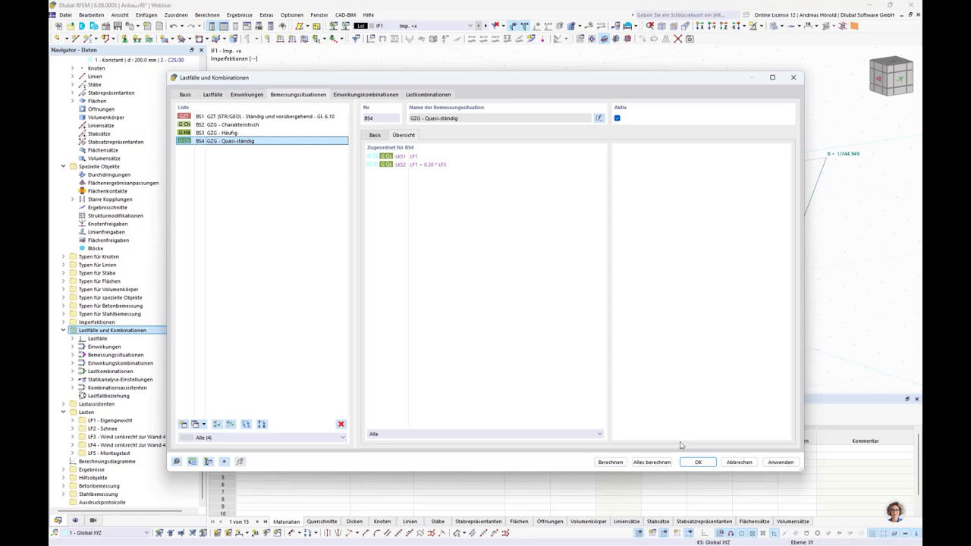
{"action": "left_click", "coordinate": [696, 462]}
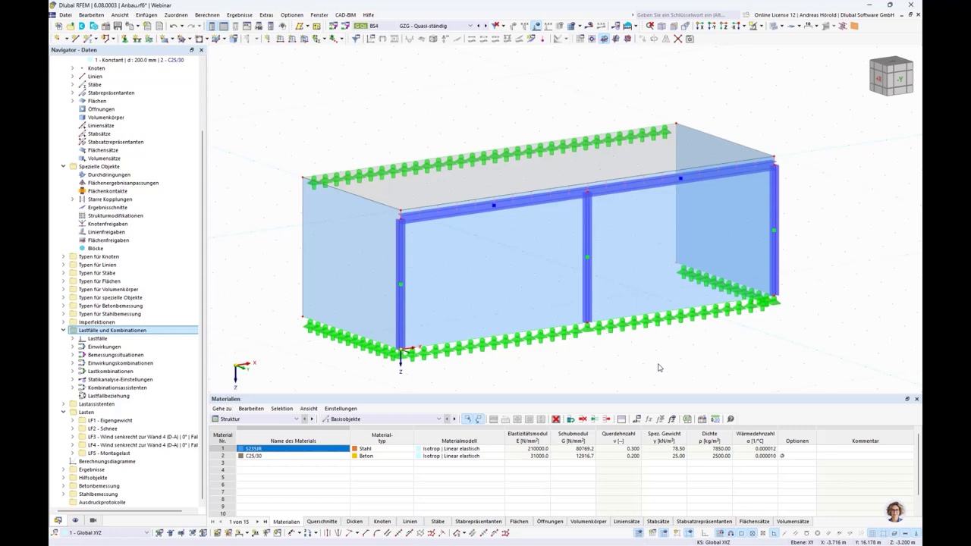
Create new steel design buckling lengths for member representative 1 (HE 160 A columns), keeping the default nodal supports and factors of 1.00.
{"action": "middle_click_drag", "start_coordinate": [658, 369], "coordinate": [657, 327]}
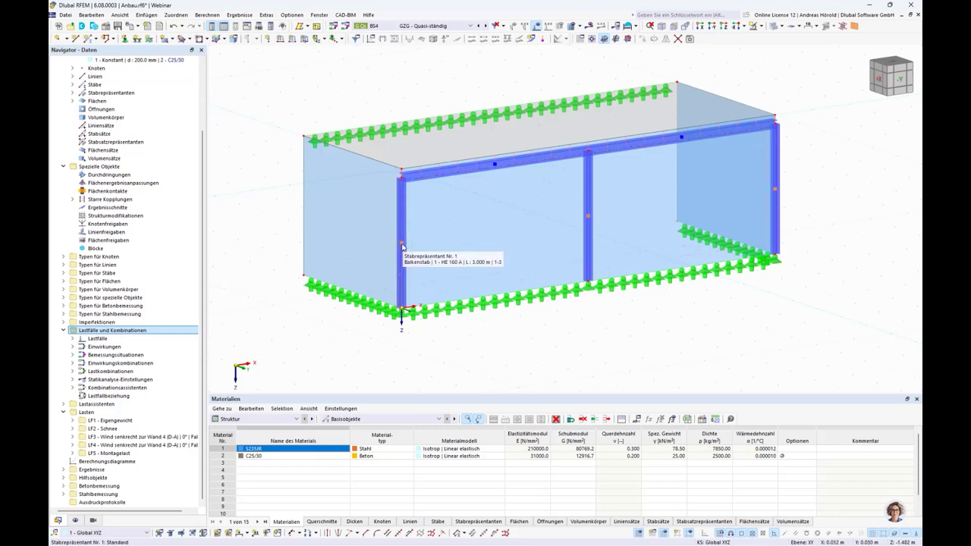
{"action": "double_click", "coordinate": [402, 246]}
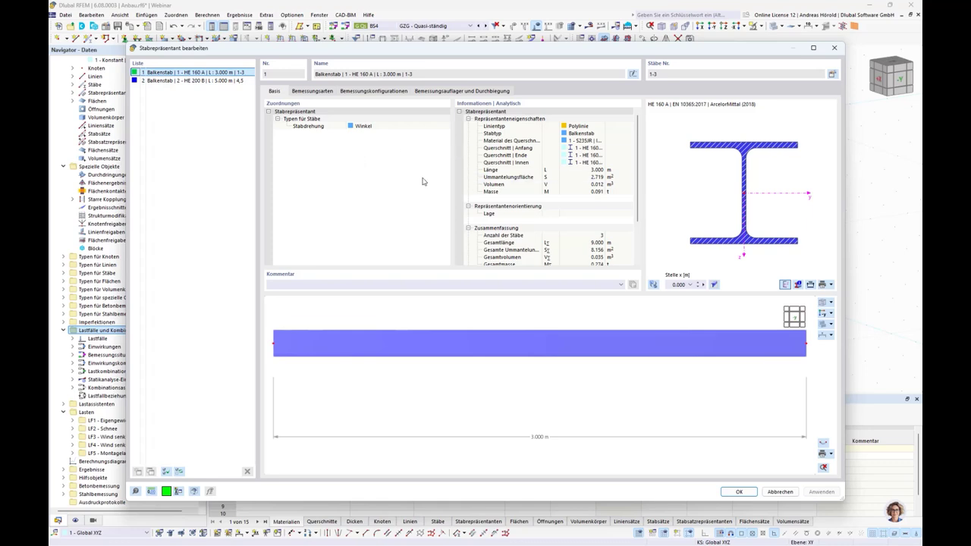
{"action": "left_click", "coordinate": [311, 92]}
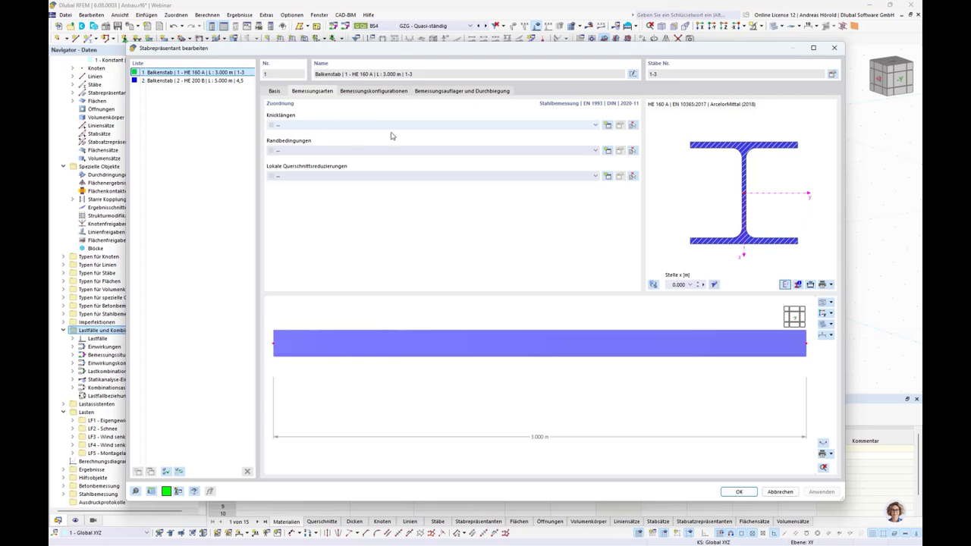
{"action": "left_click", "coordinate": [608, 126]}
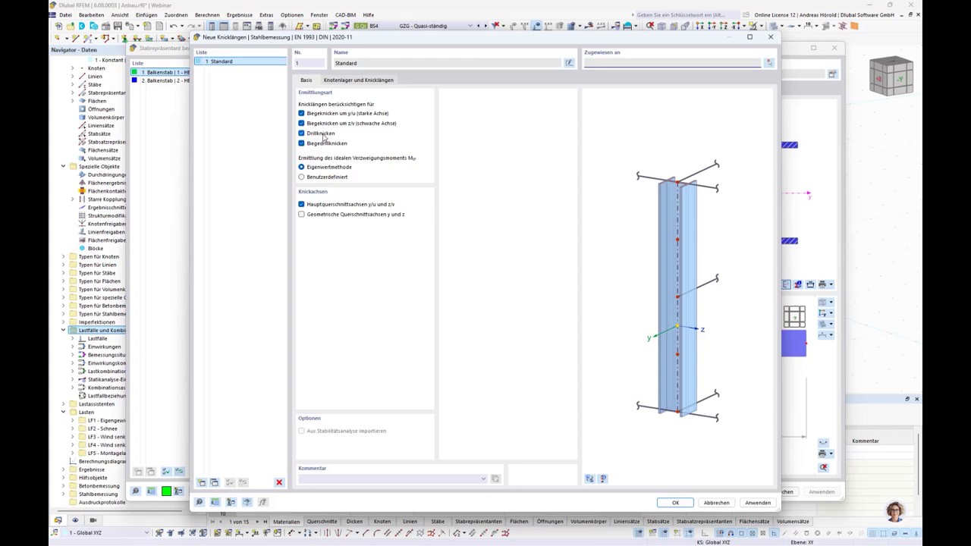
{"action": "left_click", "coordinate": [357, 80]}
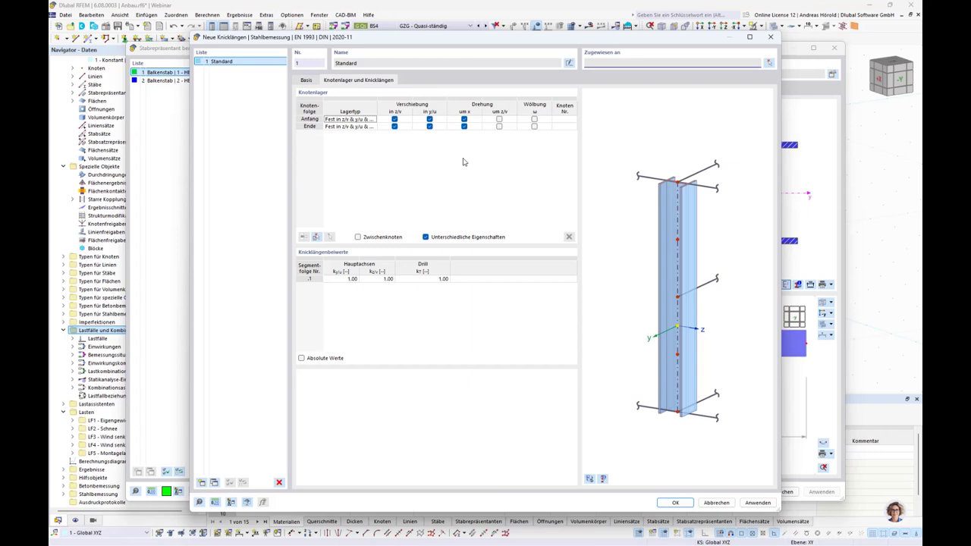
{"action": "left_click", "coordinate": [408, 120]}
{"action": "left_click", "coordinate": [463, 126]}
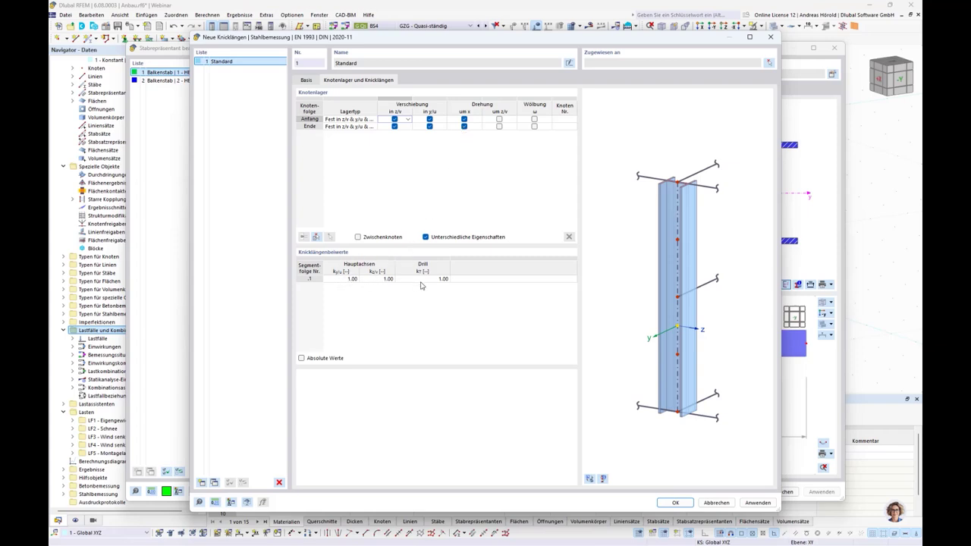
{"action": "left_click", "coordinate": [674, 503]}
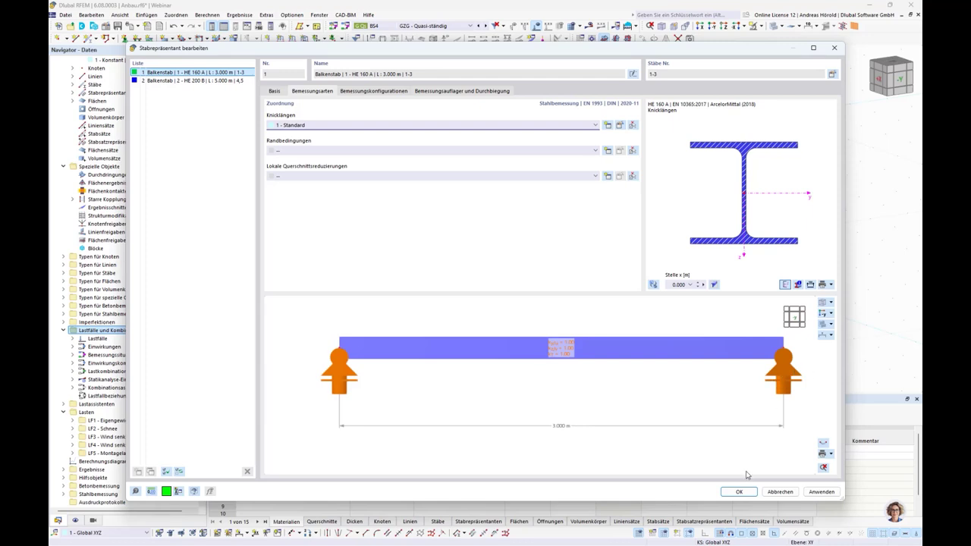
{"action": "left_click", "coordinate": [739, 492]}
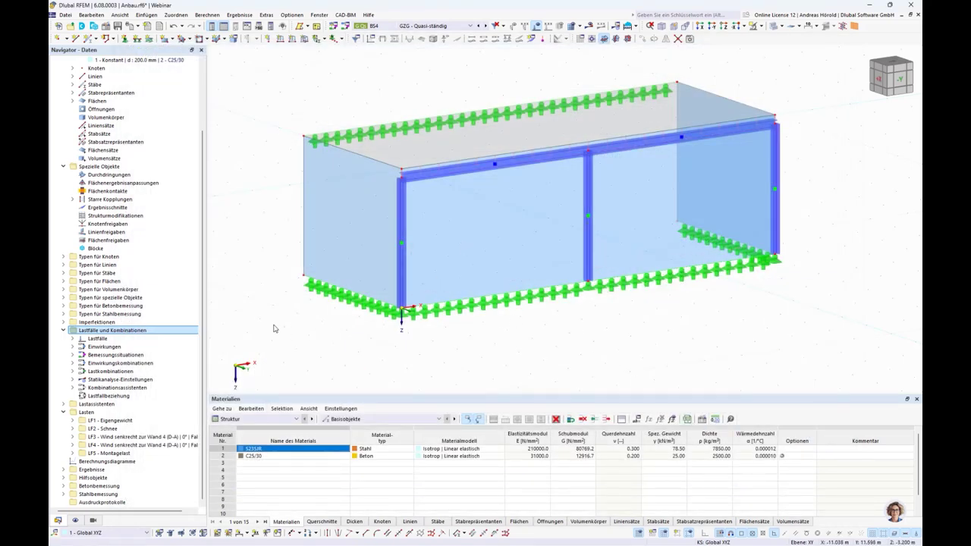
Display the member buckling lengths of the steel design in the model to check the columns, and hide them again.
{"action": "left_click", "coordinate": [76, 521]}
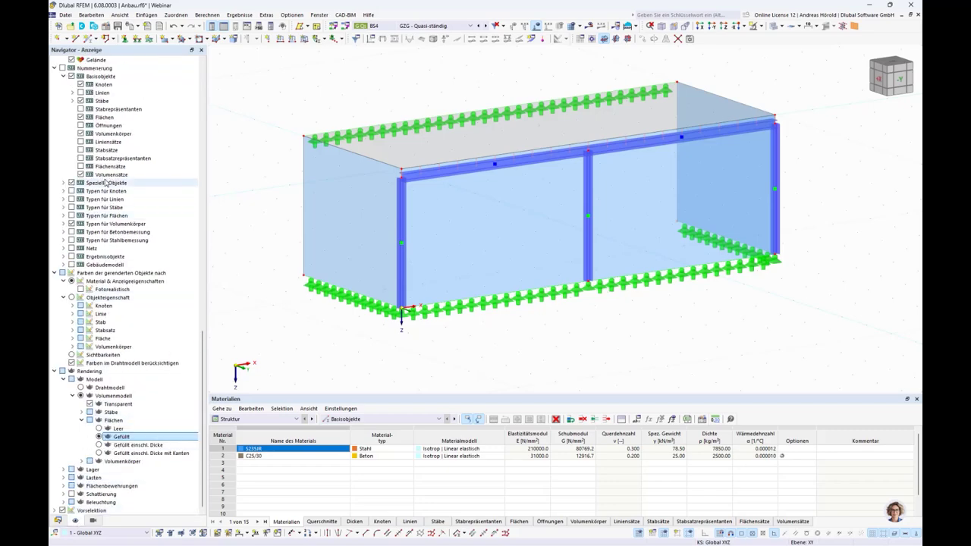
{"action": "scroll", "coordinate": [107, 181], "scroll_direction": "up", "scroll_amount": 9}
{"action": "scroll", "coordinate": [106, 180], "scroll_direction": "up", "scroll_amount": 15}
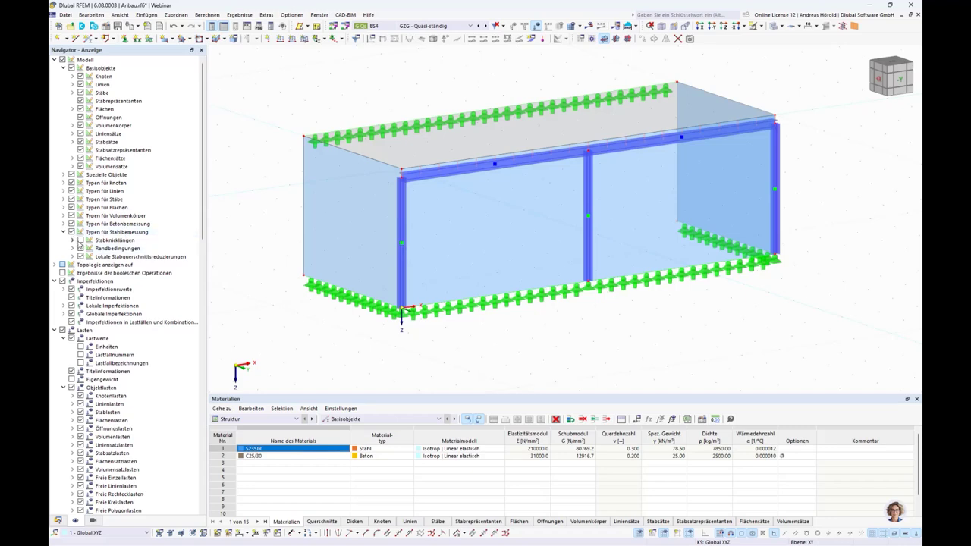
{"action": "left_click", "coordinate": [80, 241]}
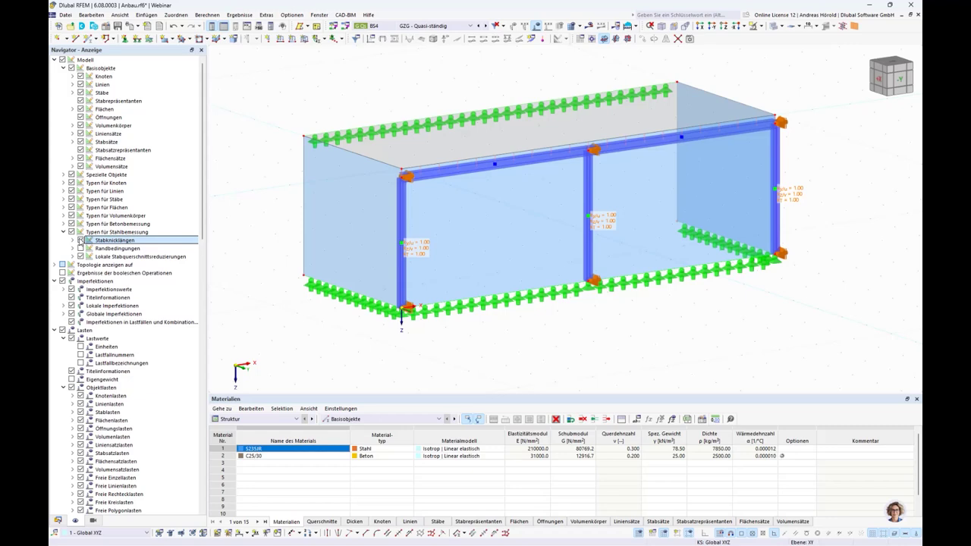
{"action": "left_click", "coordinate": [80, 239]}
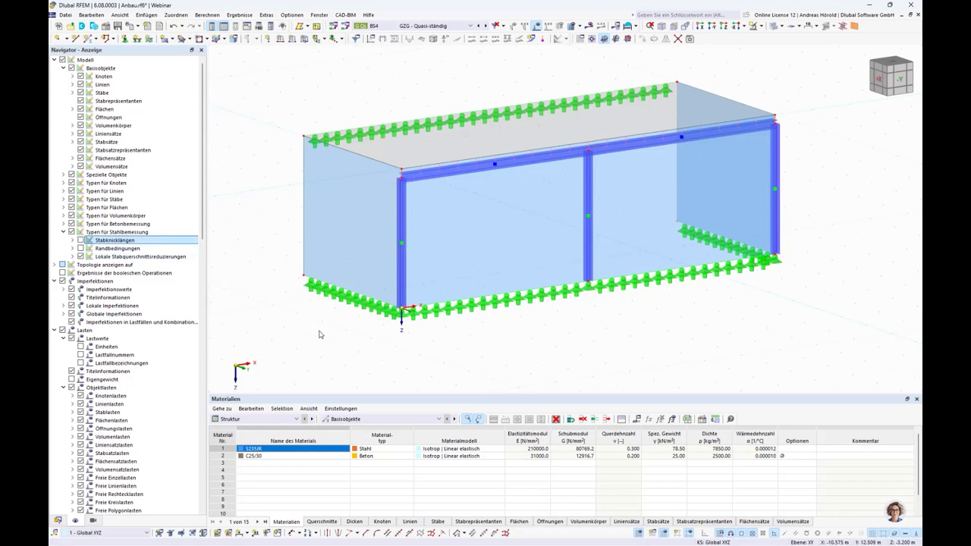
Check the design situations and objects to design in the steel design input data, and run the steel design.
{"action": "left_click", "coordinate": [264, 421]}
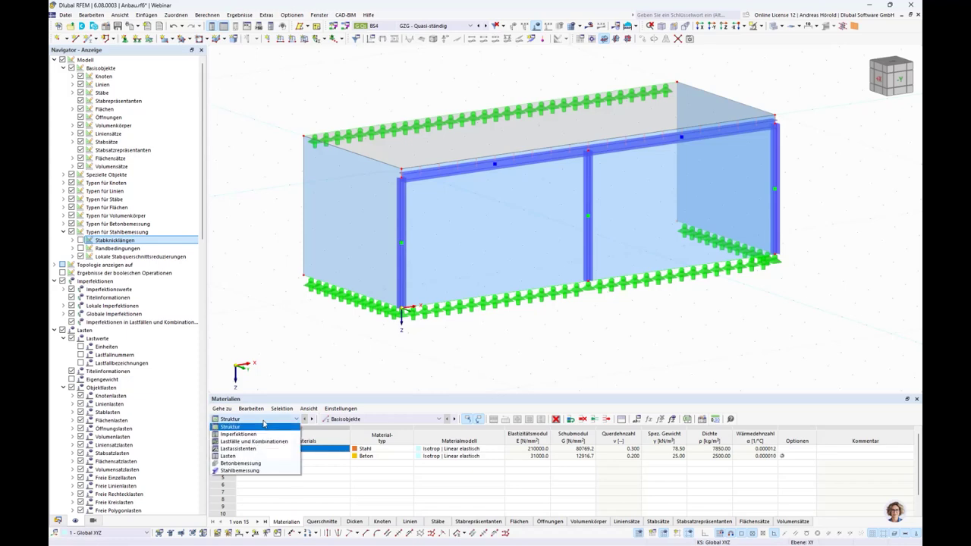
{"action": "left_click", "coordinate": [258, 471]}
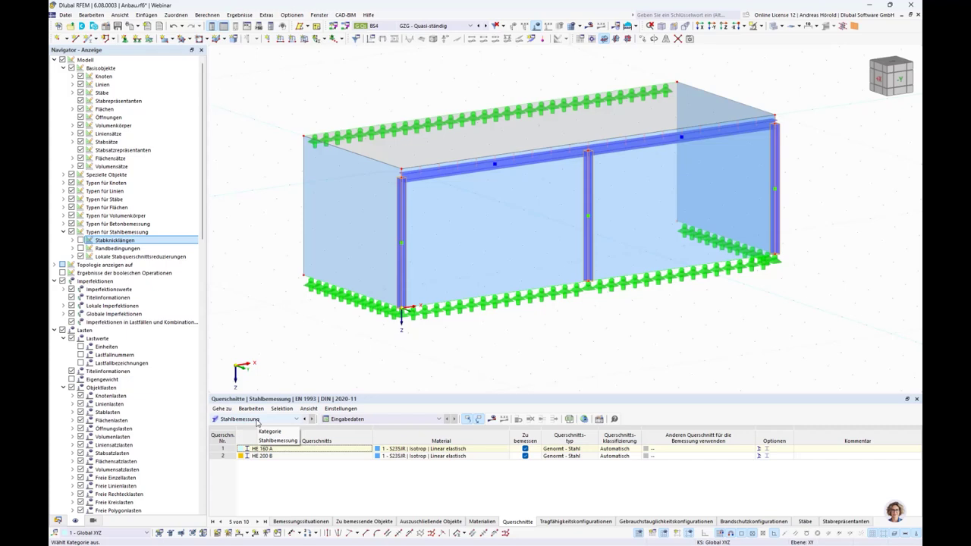
{"action": "left_click", "coordinate": [301, 521]}
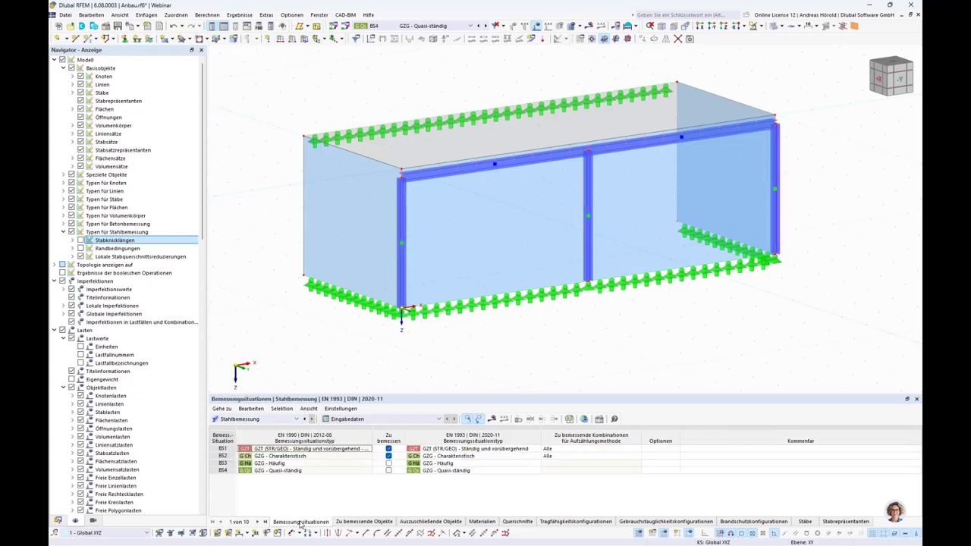
{"action": "left_click", "coordinate": [388, 449]}
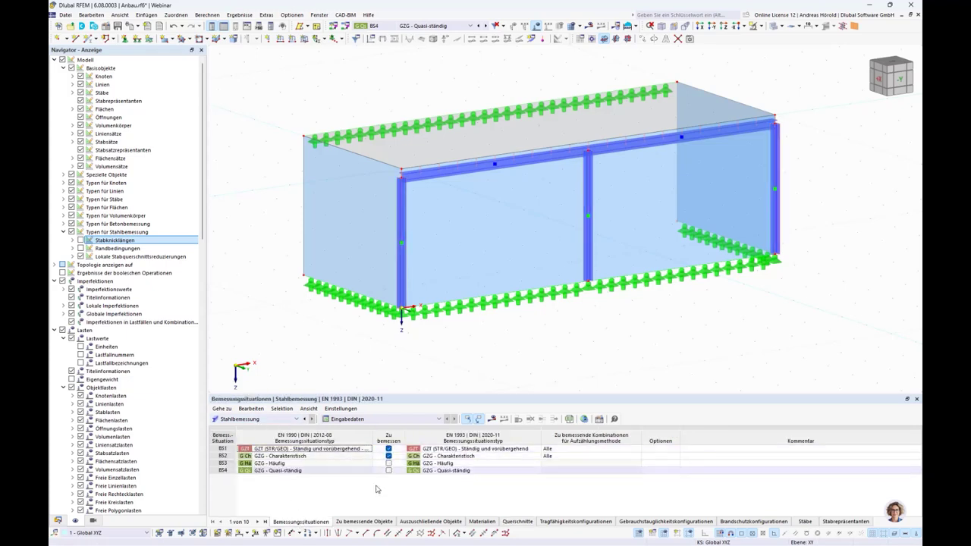
{"action": "left_click", "coordinate": [365, 521]}
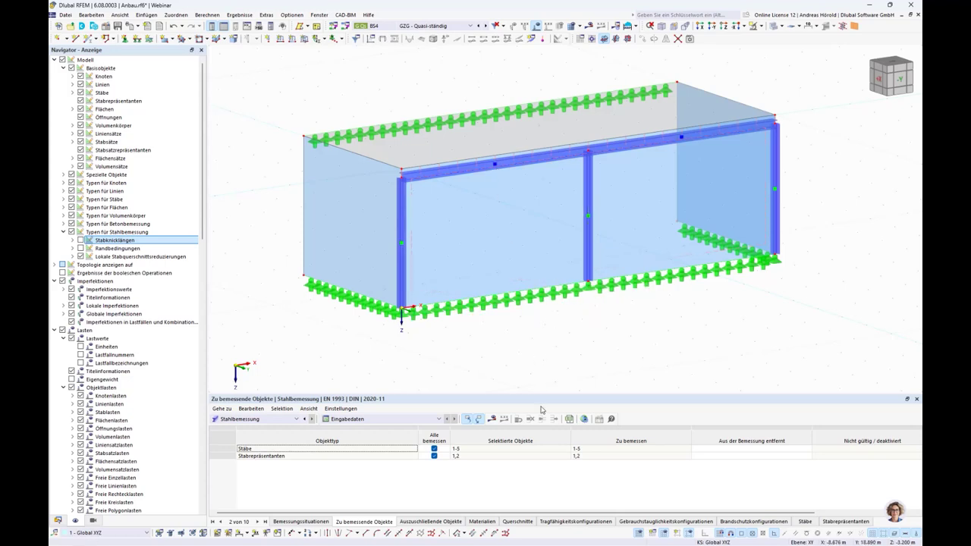
{"action": "left_click", "coordinate": [492, 420]}
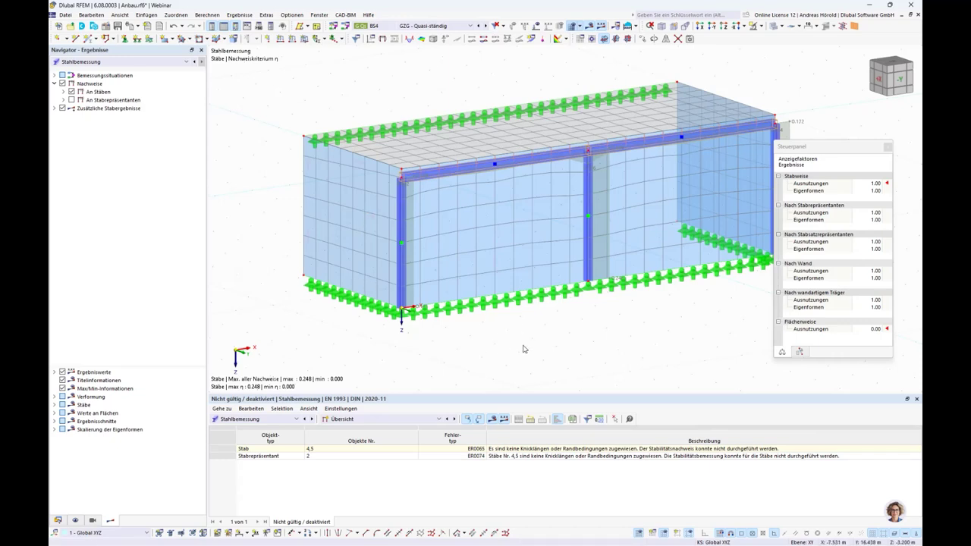
Examine the invalid or deactivated entries of the steel design for members 4 and 5 and member representative 2.
{"action": "middle_click_drag", "start_coordinate": [574, 331], "coordinate": [515, 332]}
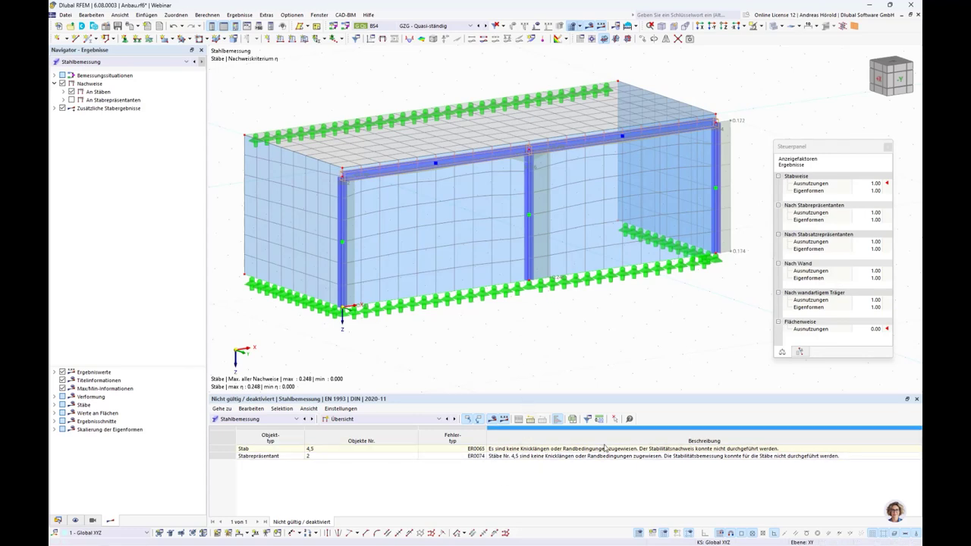
{"action": "left_click", "coordinate": [308, 450]}
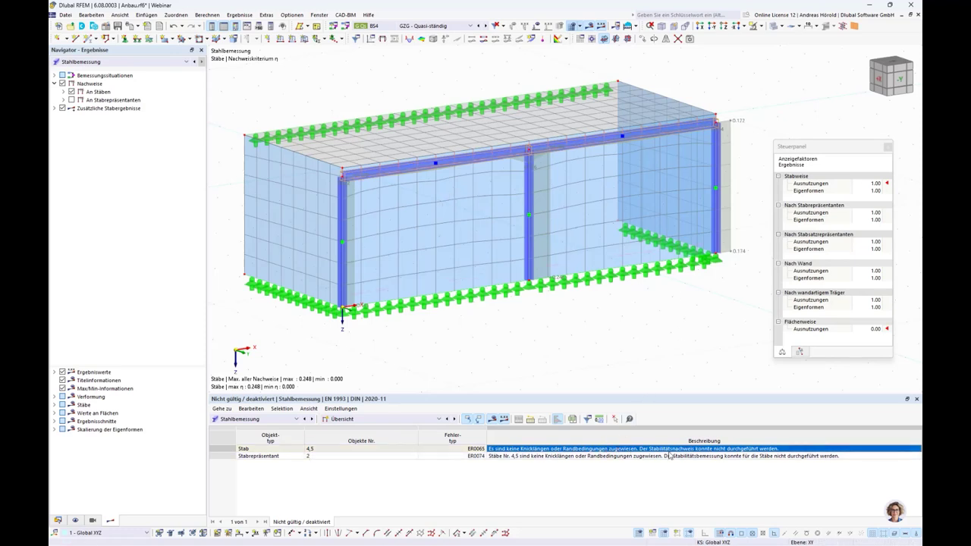
{"action": "left_click", "coordinate": [557, 458]}
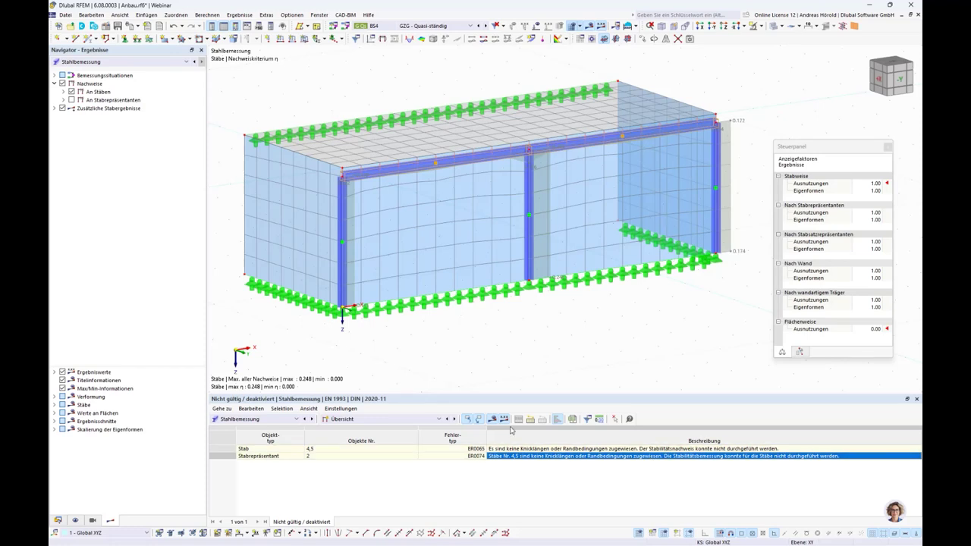
Review the member design ratios listed by cross-section for HE 160 A and HE 200 B.
{"action": "left_click", "coordinate": [394, 419]}
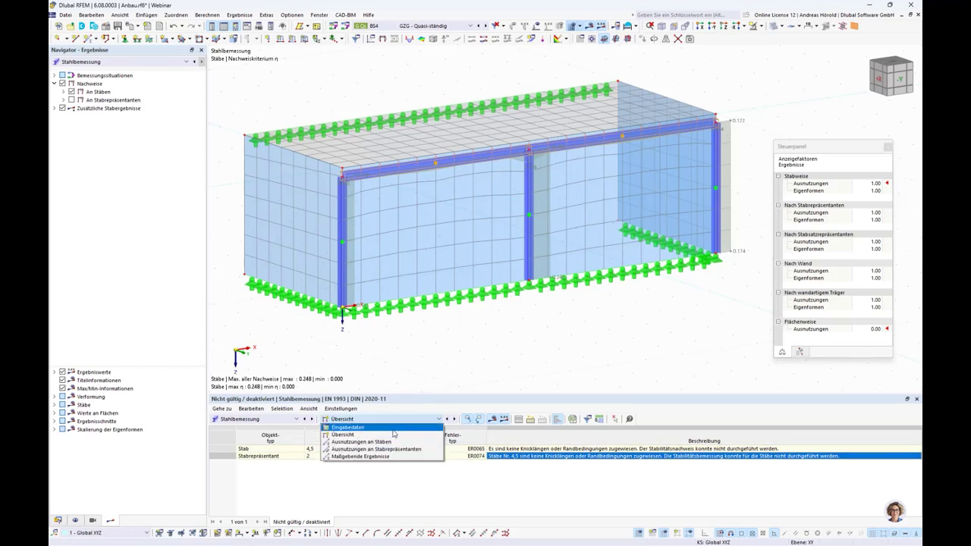
{"action": "left_click", "coordinate": [389, 441]}
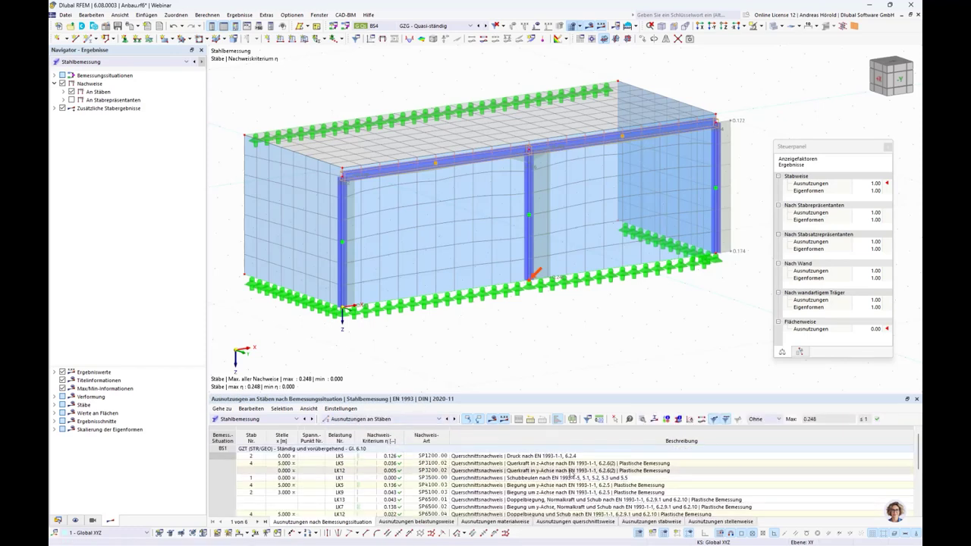
{"action": "left_click", "coordinate": [574, 522]}
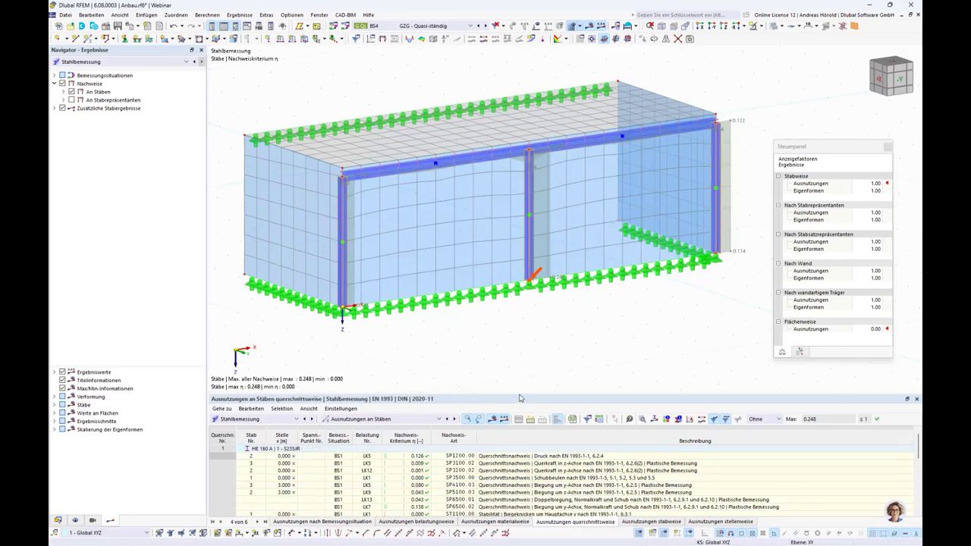
{"action": "left_click_drag", "start_coordinate": [520, 397], "coordinate": [504, 277]}
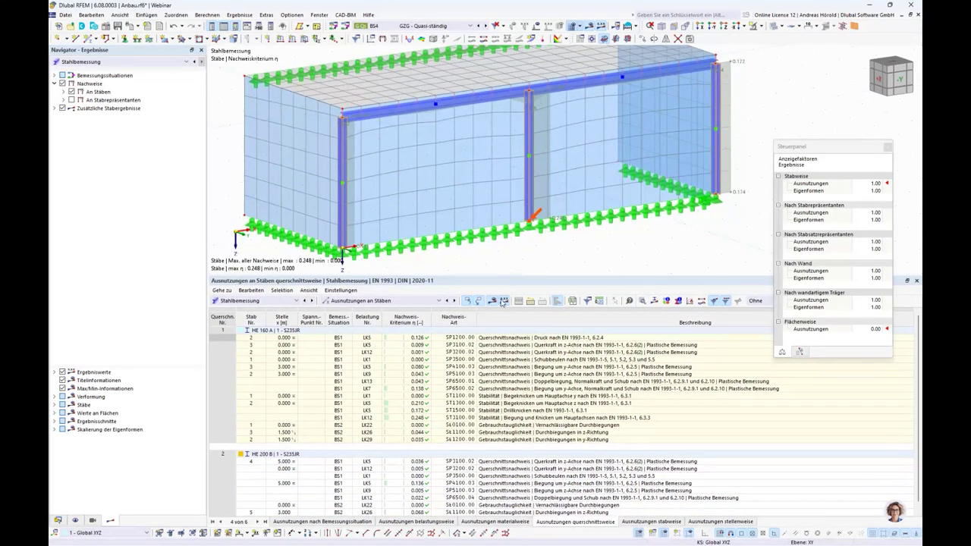
{"action": "scroll", "coordinate": [404, 392], "scroll_direction": "down", "scroll_amount": 1}
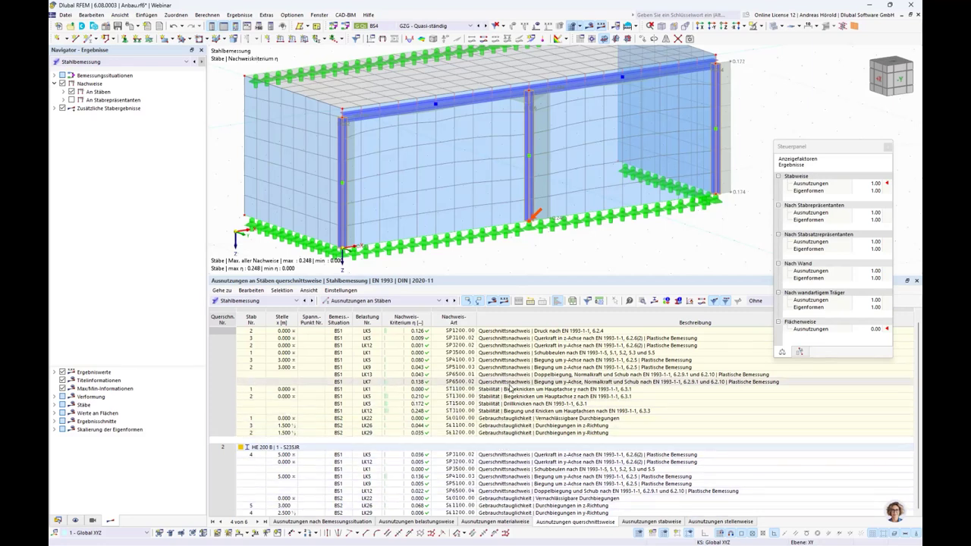
{"action": "scroll", "coordinate": [509, 386], "scroll_direction": "up", "scroll_amount": 1}
{"action": "scroll", "coordinate": [509, 389], "scroll_direction": "down", "scroll_amount": 1}
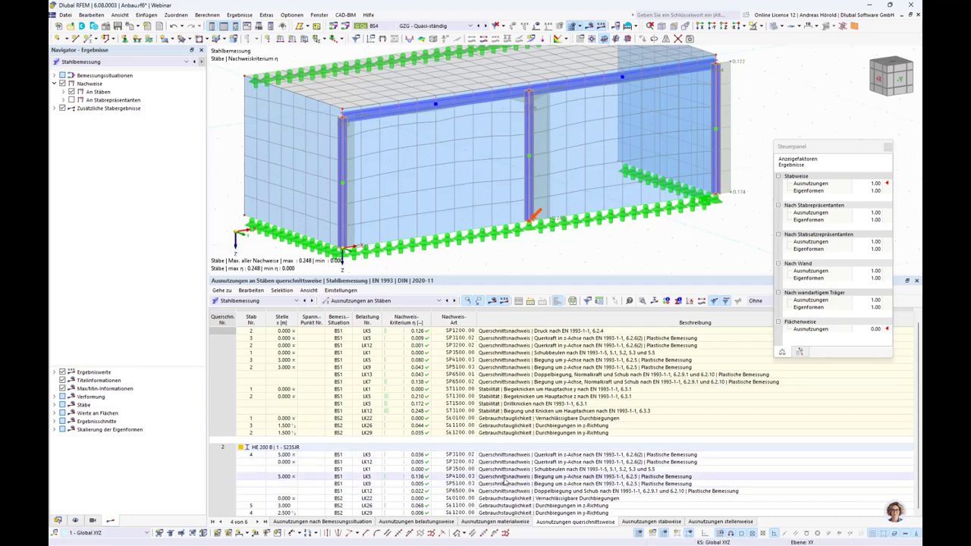
{"action": "scroll", "coordinate": [497, 451], "scroll_direction": "up", "scroll_amount": 1}
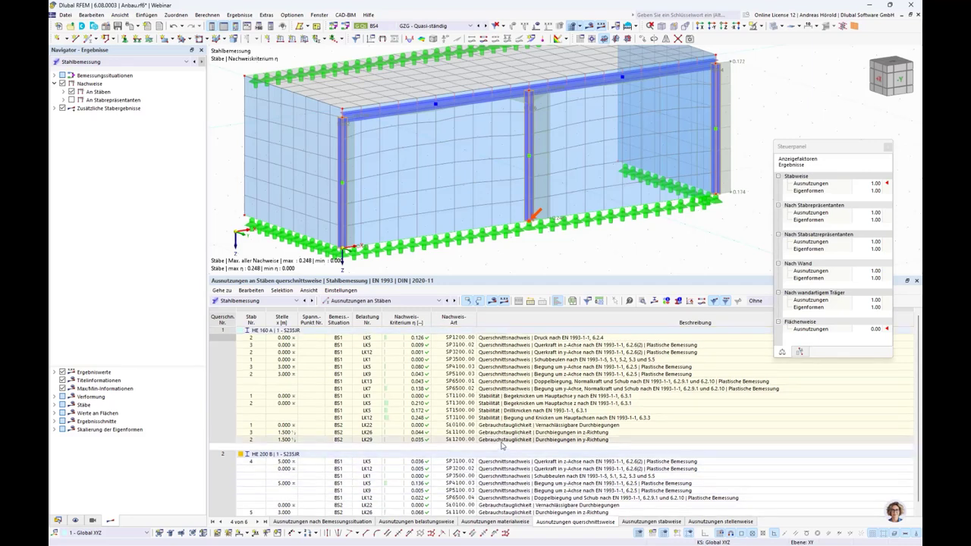
Examine the design check details and formulas of stability check ST3100, bending and buckling about the principal axes, for the HE 160 A section.
{"action": "left_click", "coordinate": [518, 421]}
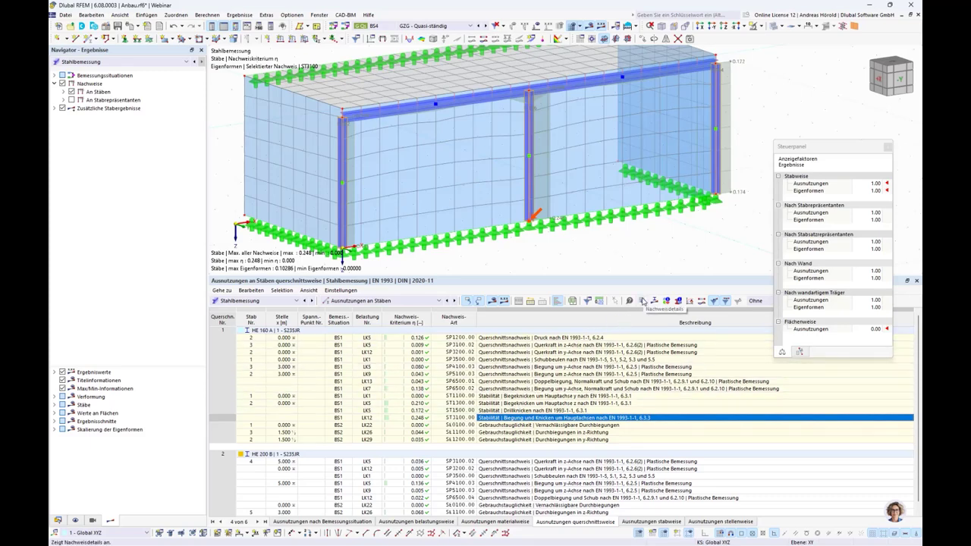
{"action": "left_click", "coordinate": [642, 301]}
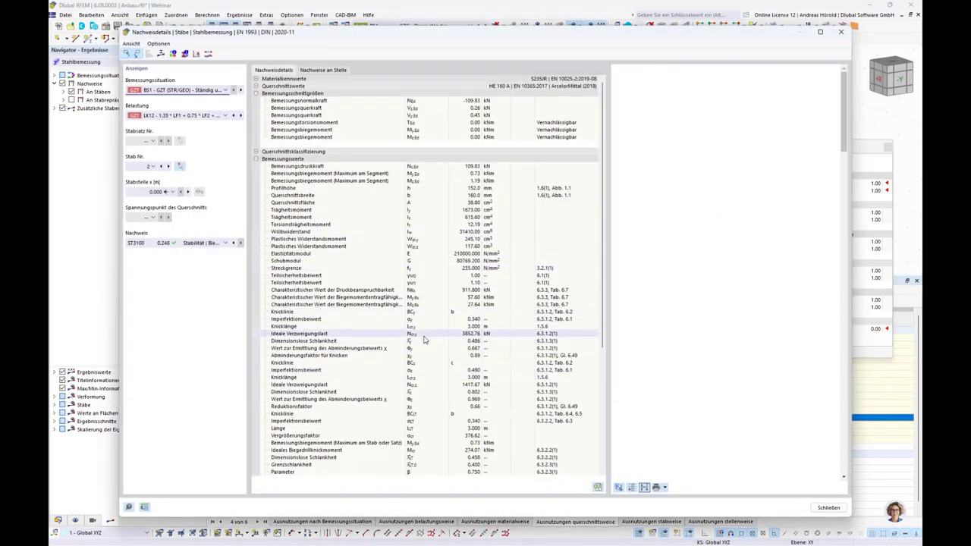
{"action": "left_click", "coordinate": [424, 339]}
{"action": "scroll", "coordinate": [671, 280], "scroll_direction": "down", "scroll_amount": 5}
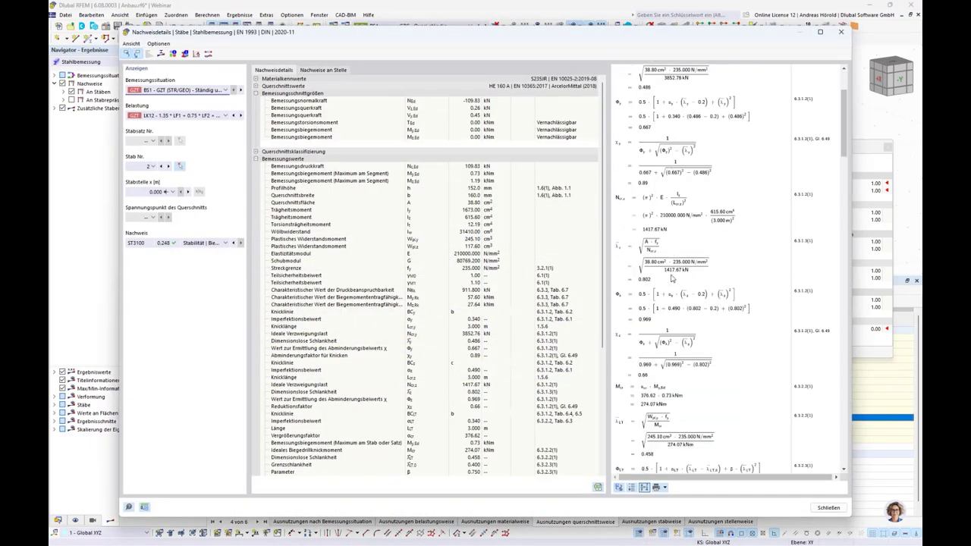
{"action": "scroll", "coordinate": [671, 279], "scroll_direction": "up", "scroll_amount": 4}
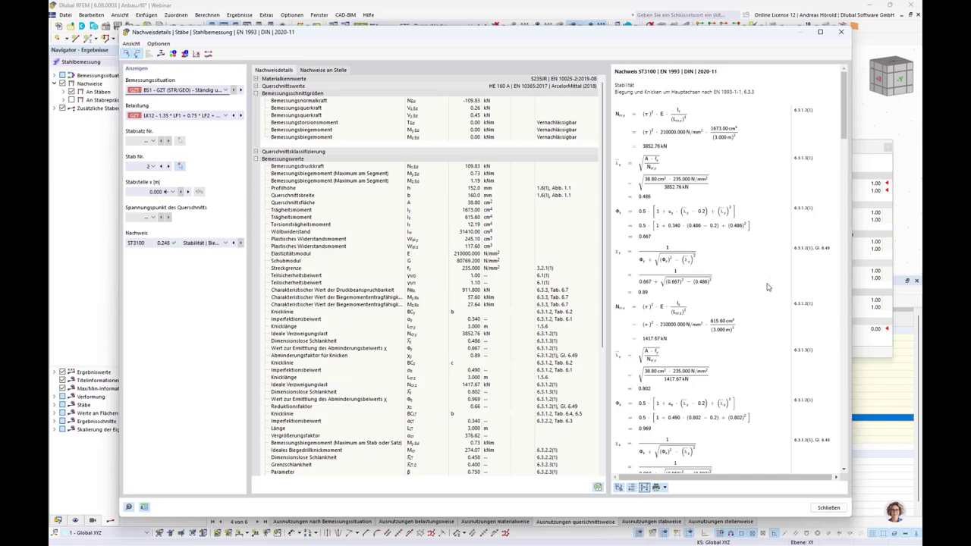
{"action": "scroll", "coordinate": [747, 315], "scroll_direction": "down", "scroll_amount": 15}
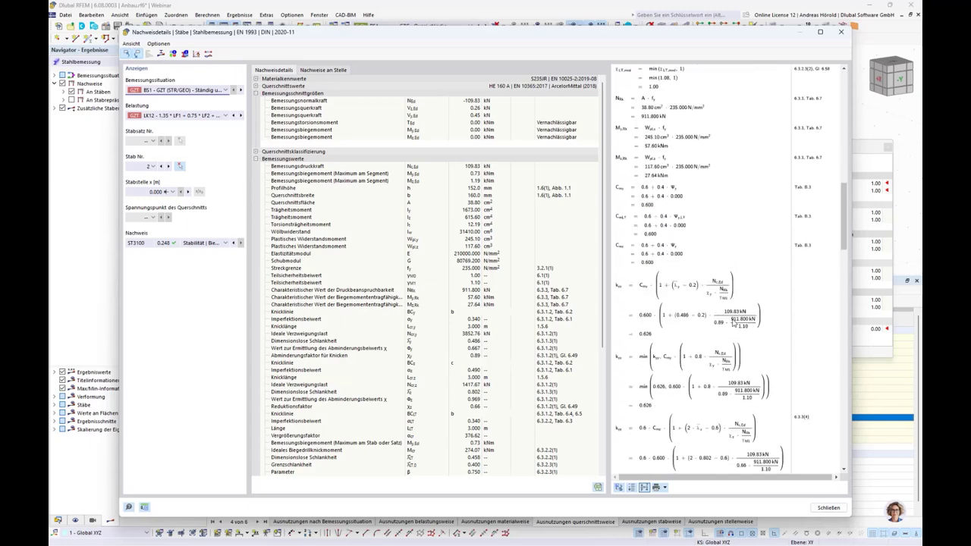
{"action": "scroll", "coordinate": [733, 322], "scroll_direction": "down", "scroll_amount": 15}
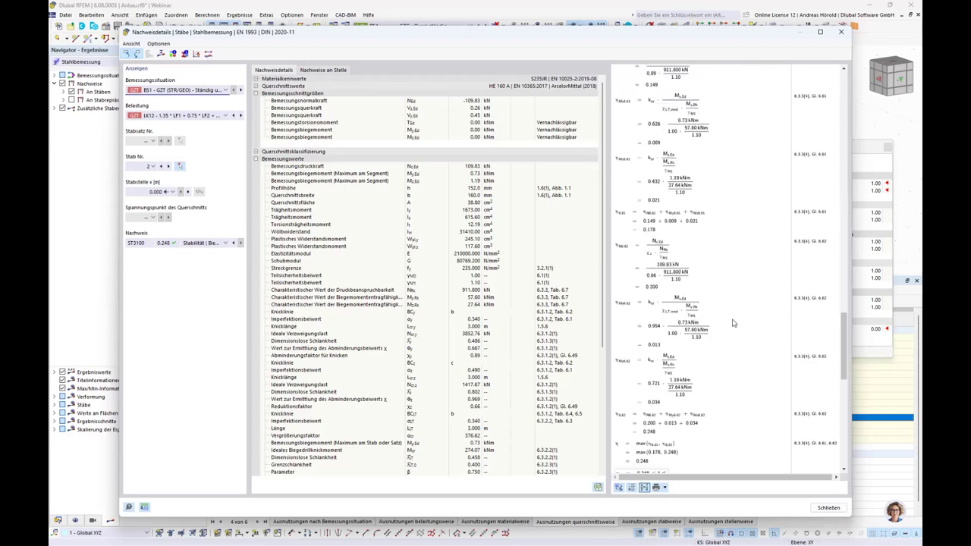
{"action": "scroll", "coordinate": [732, 323], "scroll_direction": "down", "scroll_amount": 10}
{"action": "scroll", "coordinate": [733, 322], "scroll_direction": "up", "scroll_amount": 20}
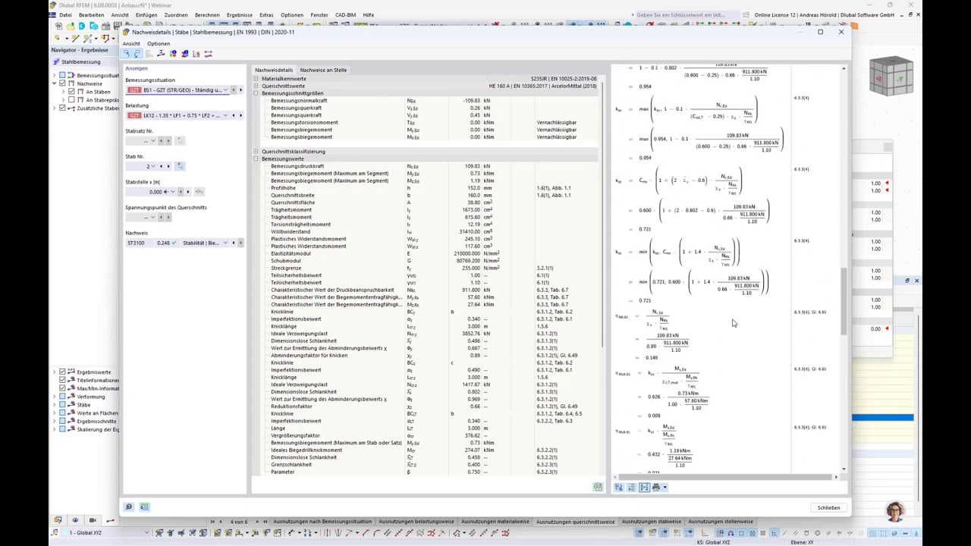
Review the ST3100 interaction factor formulas and the options for printing the design check details.
{"action": "scroll", "coordinate": [732, 323], "scroll_direction": "up", "scroll_amount": 1}
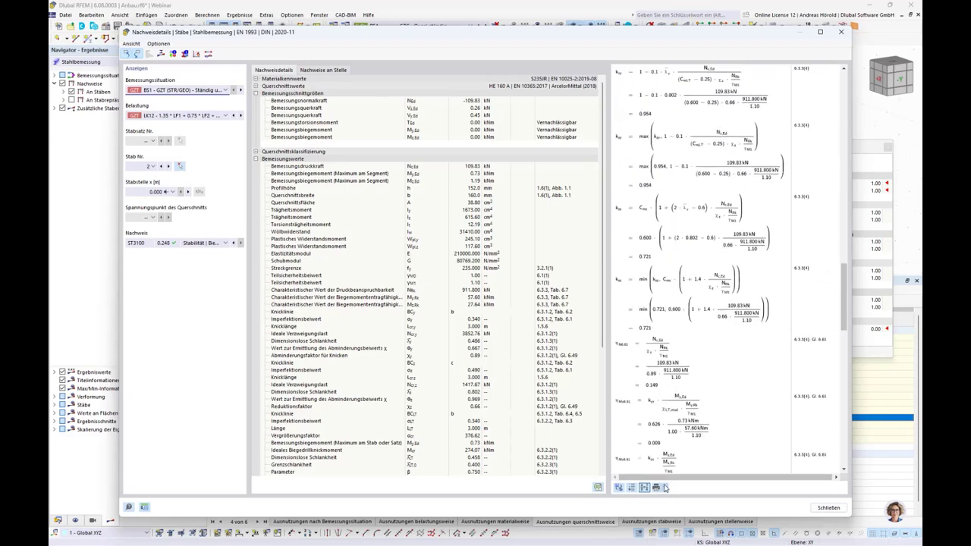
{"action": "left_click", "coordinate": [666, 490]}
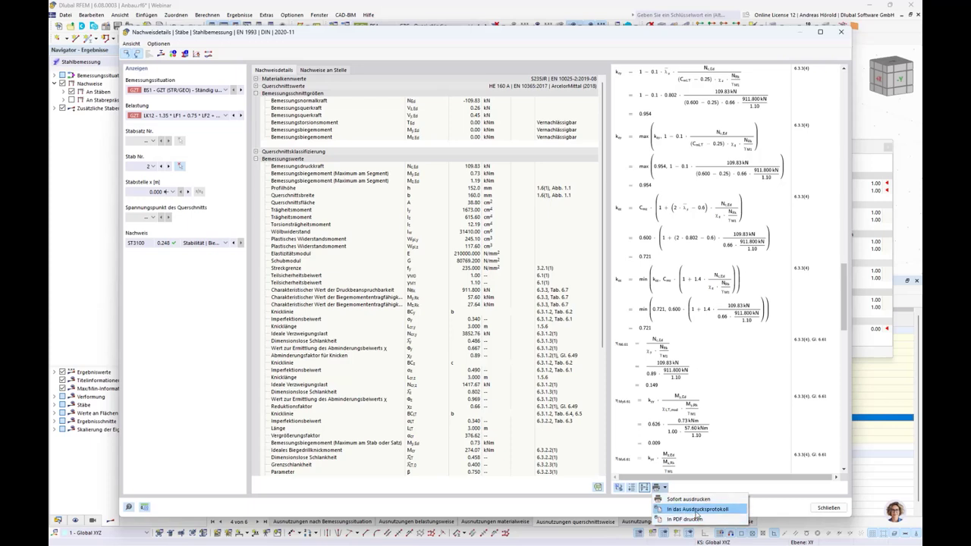
{"action": "left_click", "coordinate": [723, 360]}
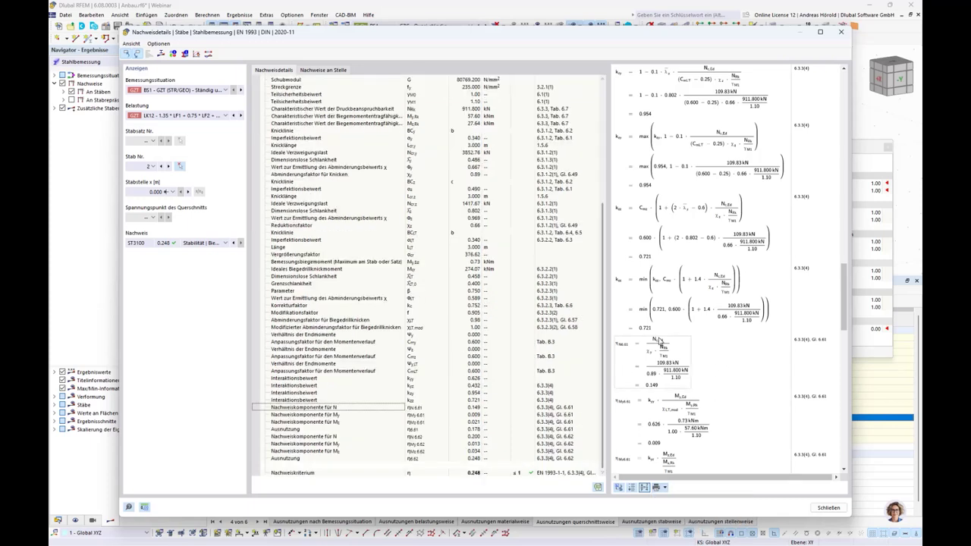
{"action": "scroll", "coordinate": [664, 362], "scroll_direction": "up", "scroll_amount": 5}
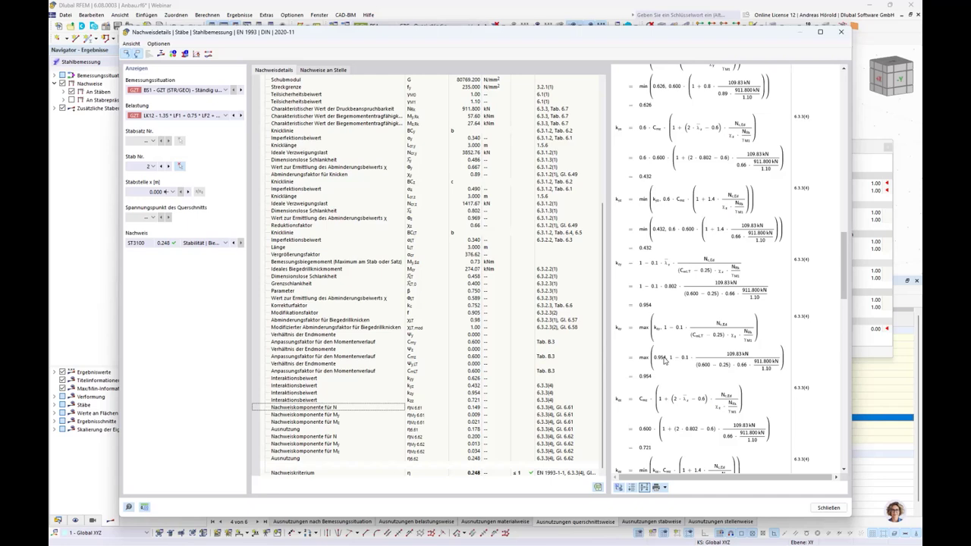
Examine the result diagrams on the HE 160 A cross-section for design ratio, stresses, unit stresses and strains.
{"action": "left_click", "coordinate": [161, 54]}
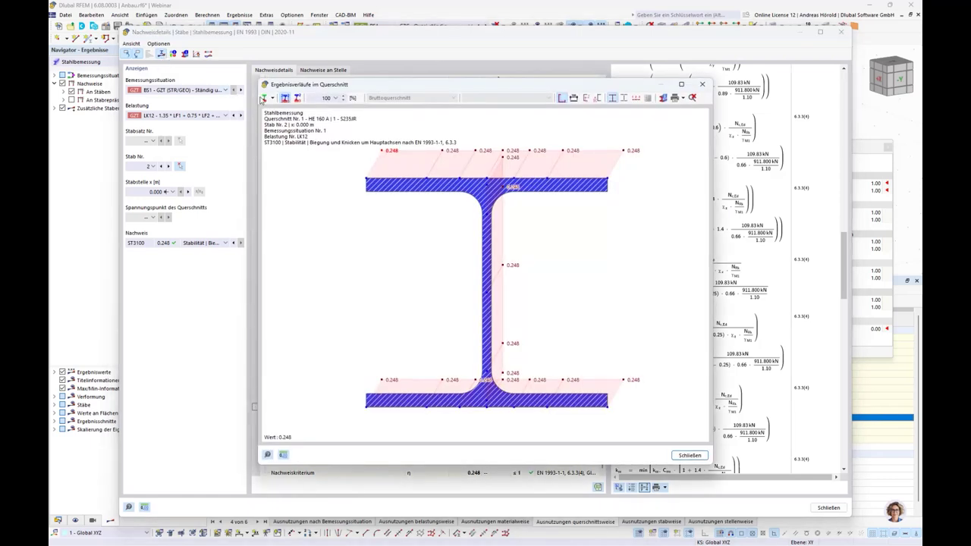
{"action": "left_click", "coordinate": [274, 99]}
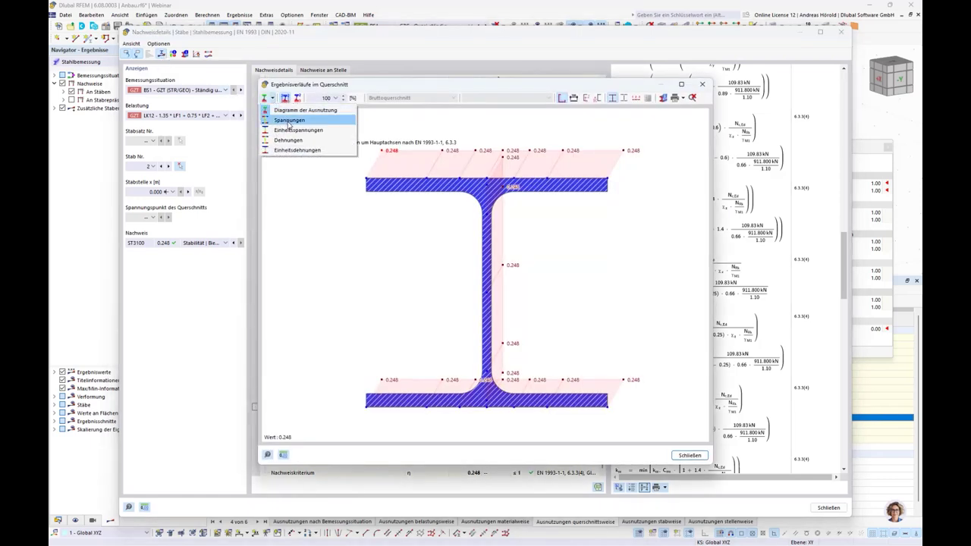
{"action": "left_click", "coordinate": [288, 125]}
{"action": "left_click", "coordinate": [269, 98]}
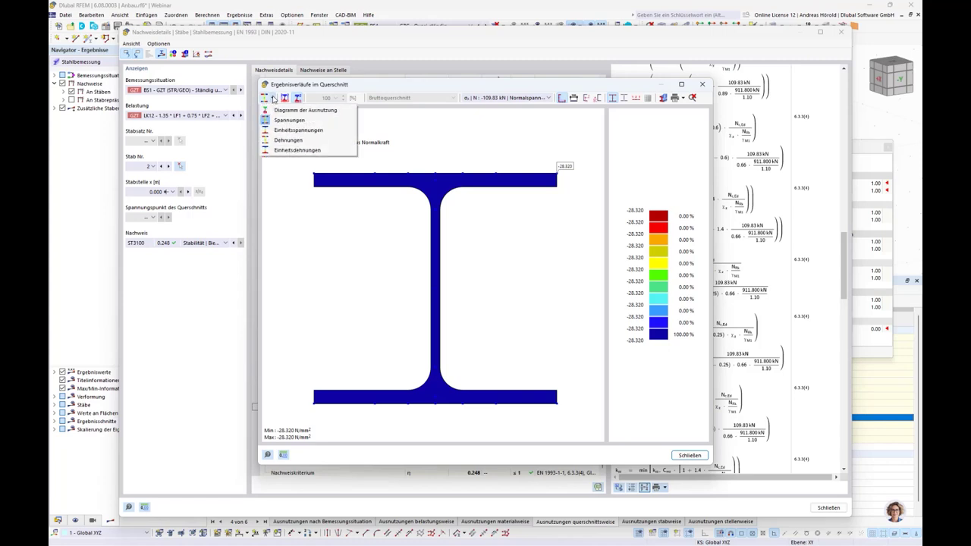
{"action": "left_click", "coordinate": [285, 131]}
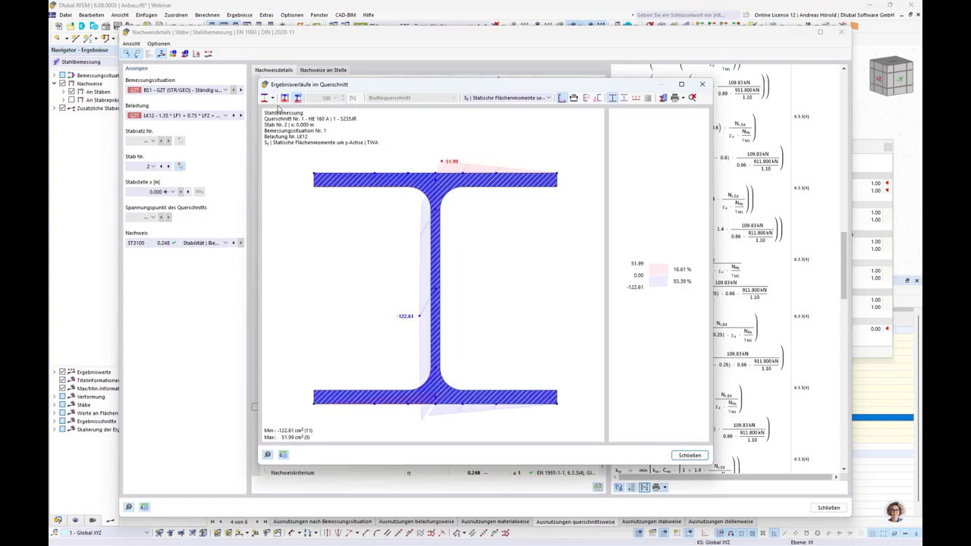
{"action": "left_click", "coordinate": [270, 98]}
{"action": "left_click", "coordinate": [288, 140]}
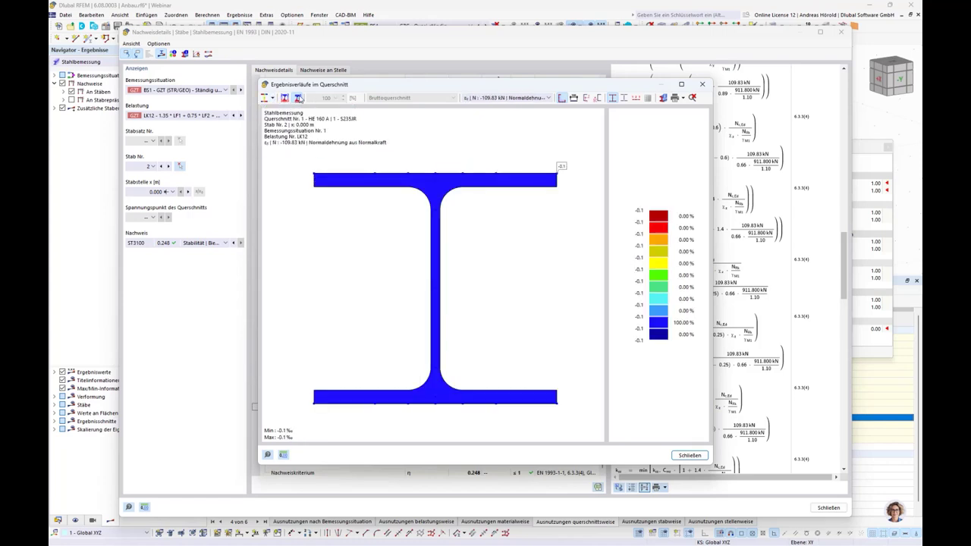
{"action": "left_click", "coordinate": [701, 84]}
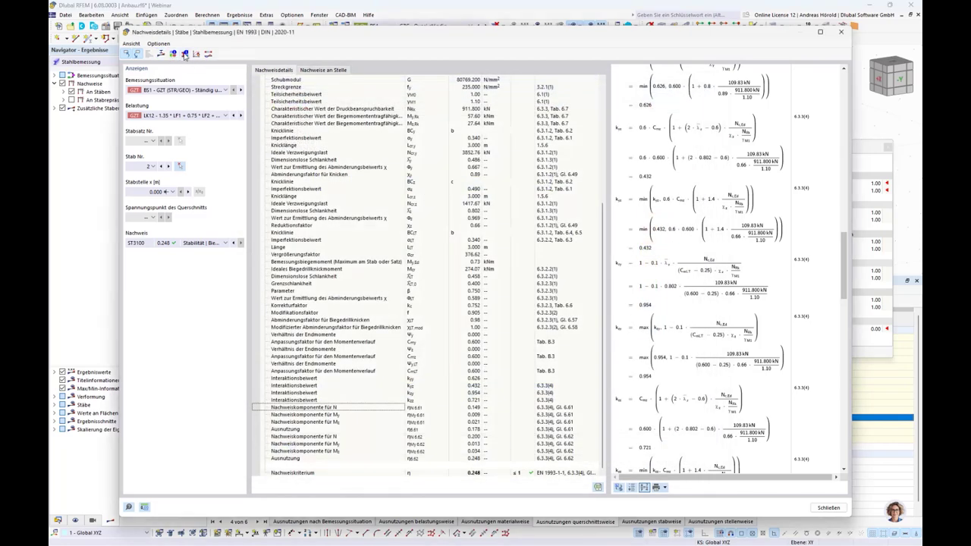
Inspect the HE 160 A section properties, its plate elements and their c/t values, and close the design check details.
{"action": "left_click", "coordinate": [184, 55]}
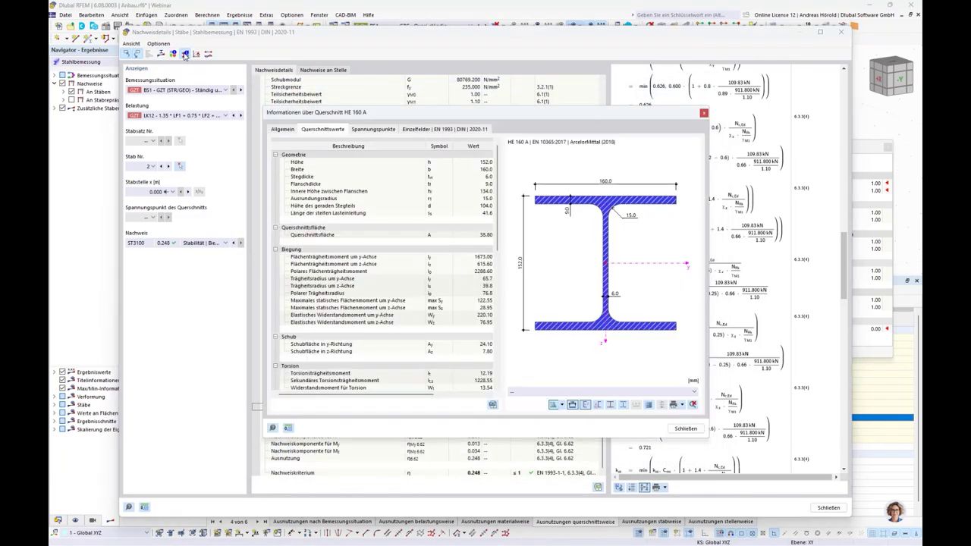
{"action": "left_click", "coordinate": [423, 130]}
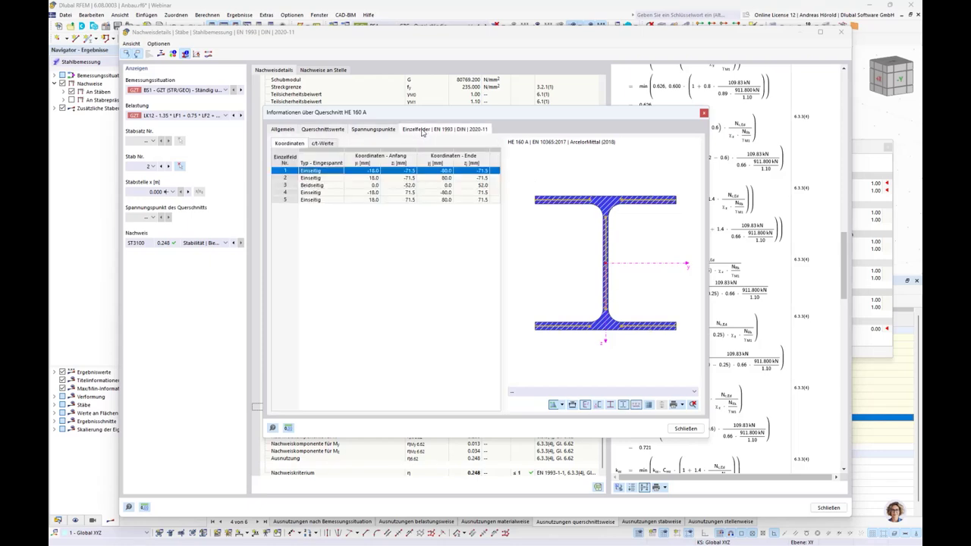
{"action": "left_click", "coordinate": [323, 143]}
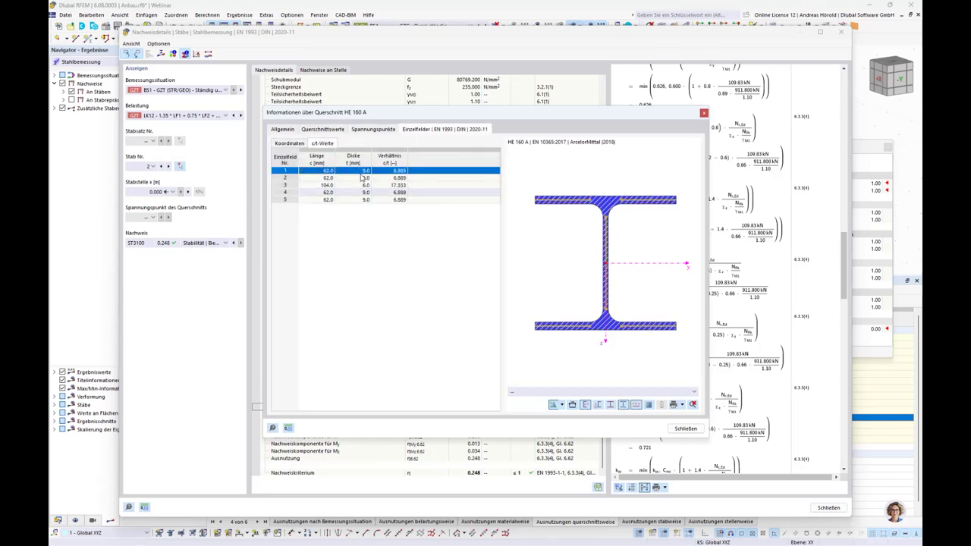
{"action": "left_click", "coordinate": [685, 429]}
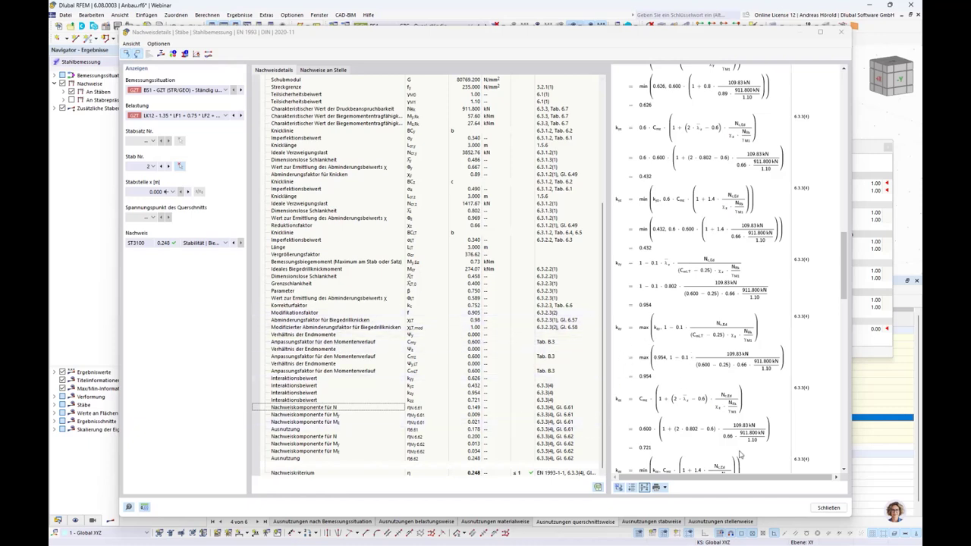
{"action": "left_click", "coordinate": [828, 508]}
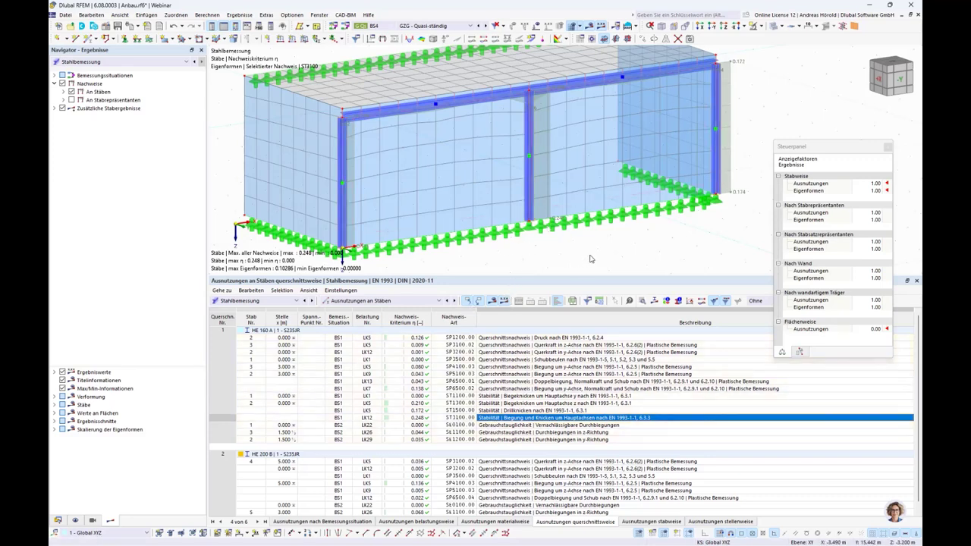
Display the cross-sections in the steel design input data, move the control panel clear of the table and enlarge the model view.
{"action": "left_click", "coordinate": [383, 301]}
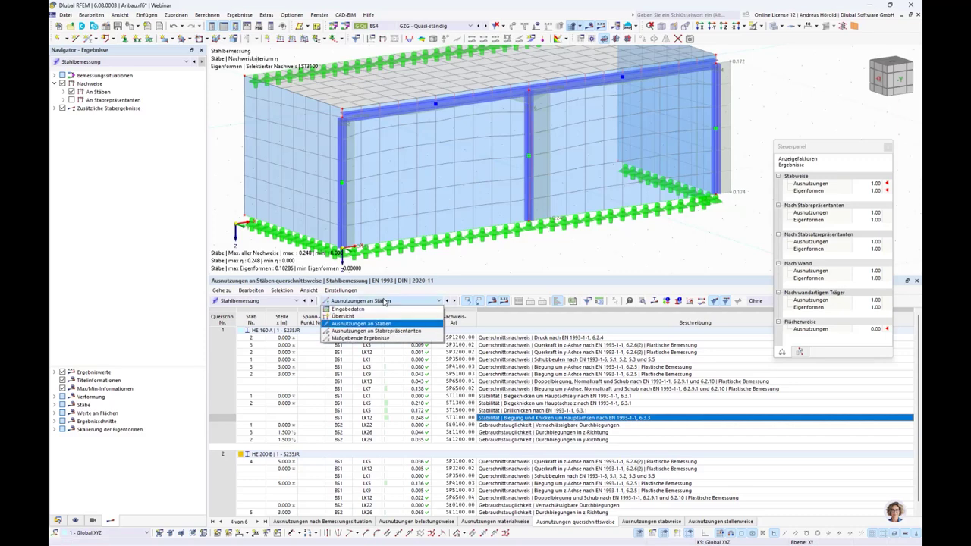
{"action": "left_click", "coordinate": [381, 321]}
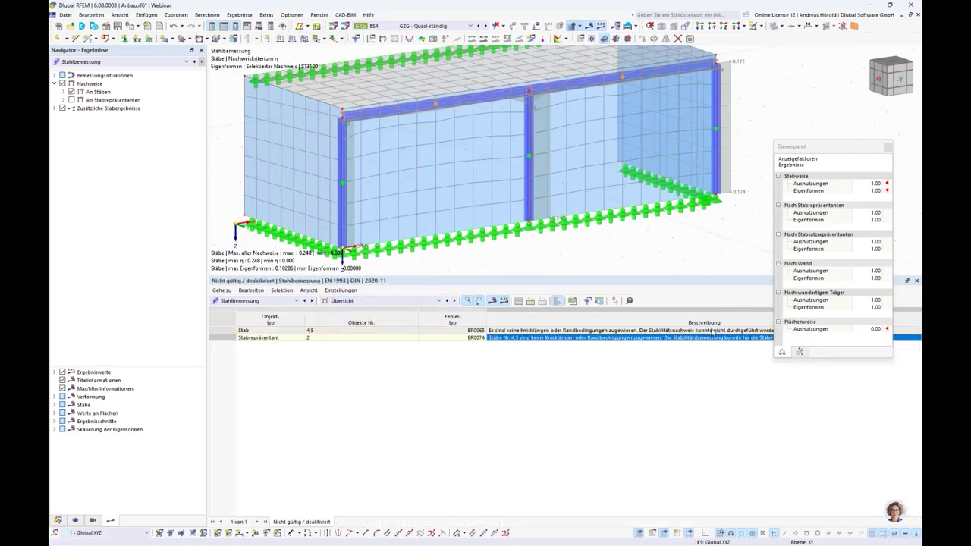
{"action": "left_click", "coordinate": [387, 301]}
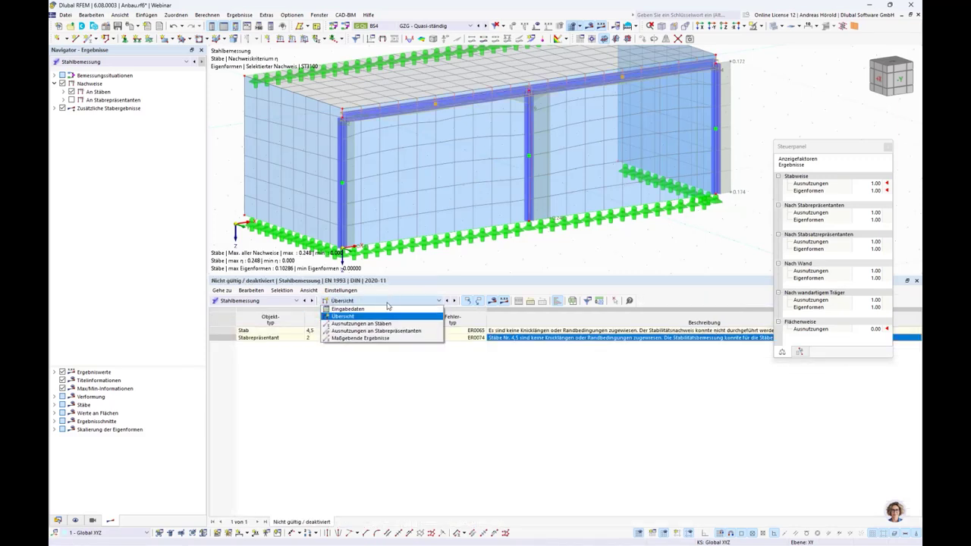
{"action": "left_click", "coordinate": [382, 309]}
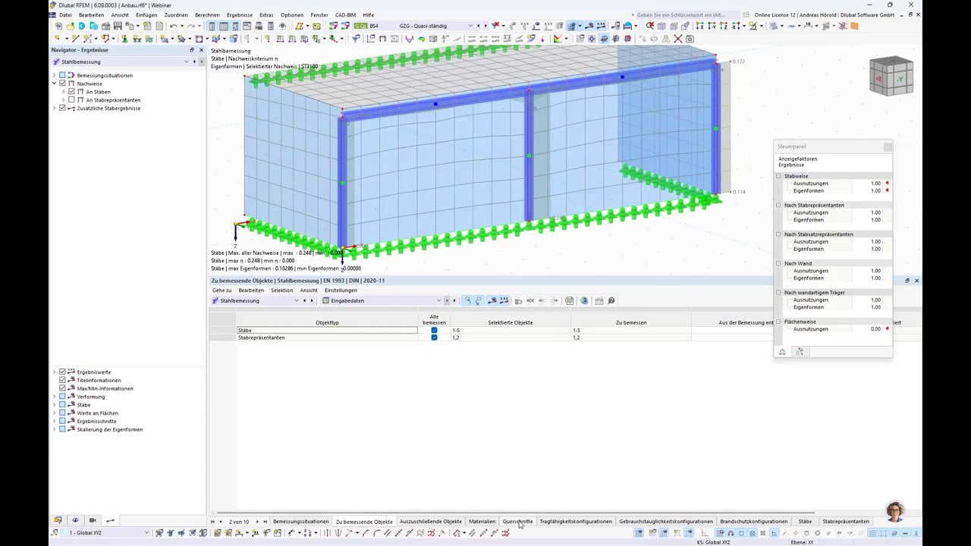
{"action": "left_click_drag", "start_coordinate": [804, 146], "coordinate": [795, 52]}
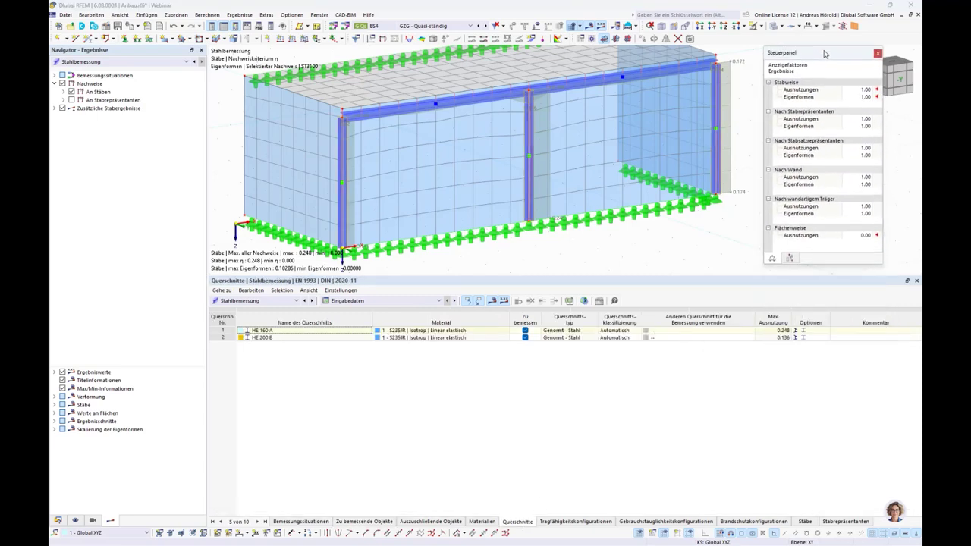
{"action": "left_click_drag", "start_coordinate": [536, 276], "coordinate": [521, 383]}
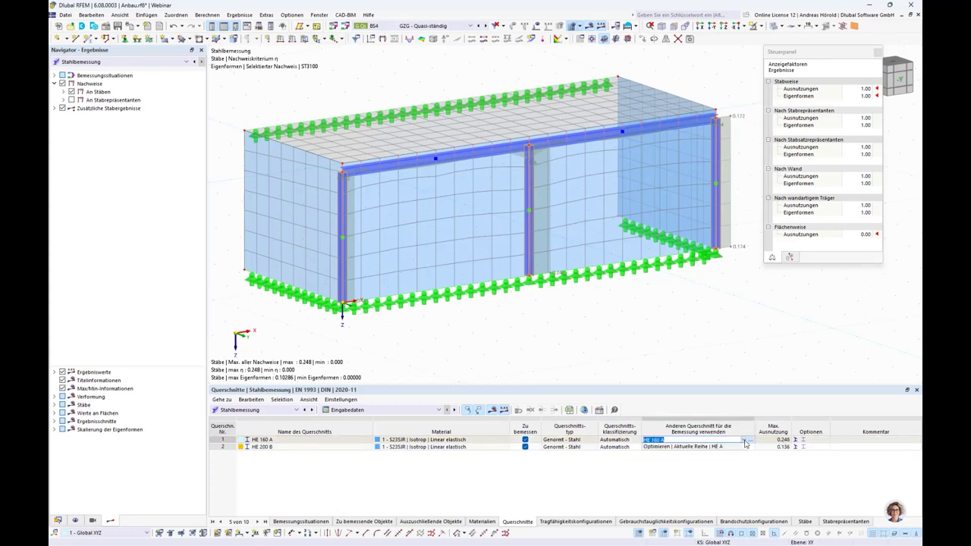
Set HE 160 A to be optimized within the current series HE A for the design, and rerun the steel design.
{"action": "left_click", "coordinate": [742, 440]}
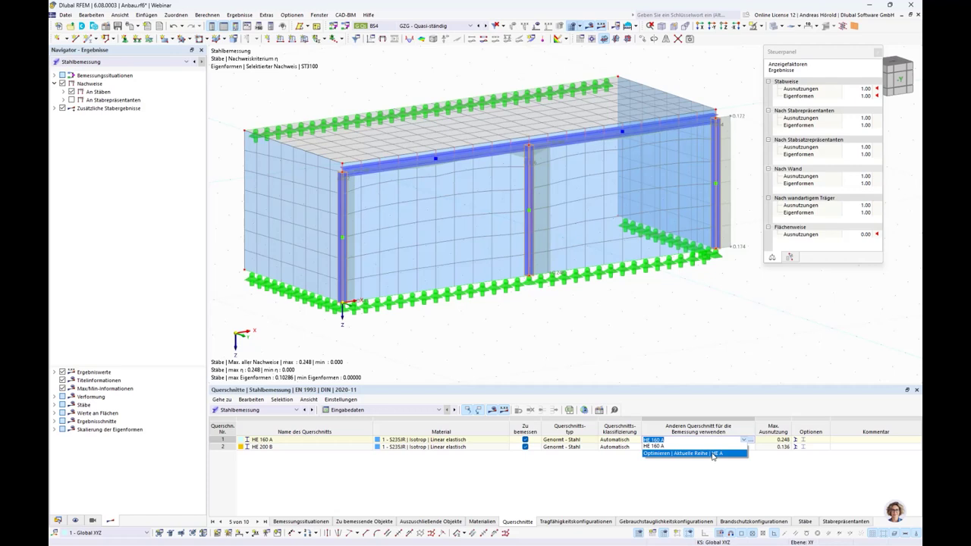
{"action": "left_click", "coordinate": [713, 454]}
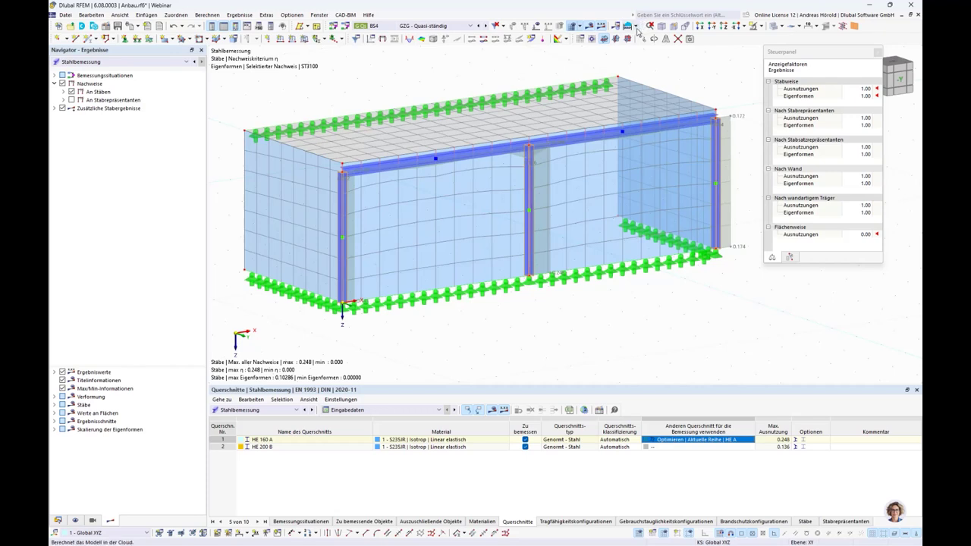
{"action": "left_click", "coordinate": [637, 31]}
{"action": "left_click", "coordinate": [655, 71]}
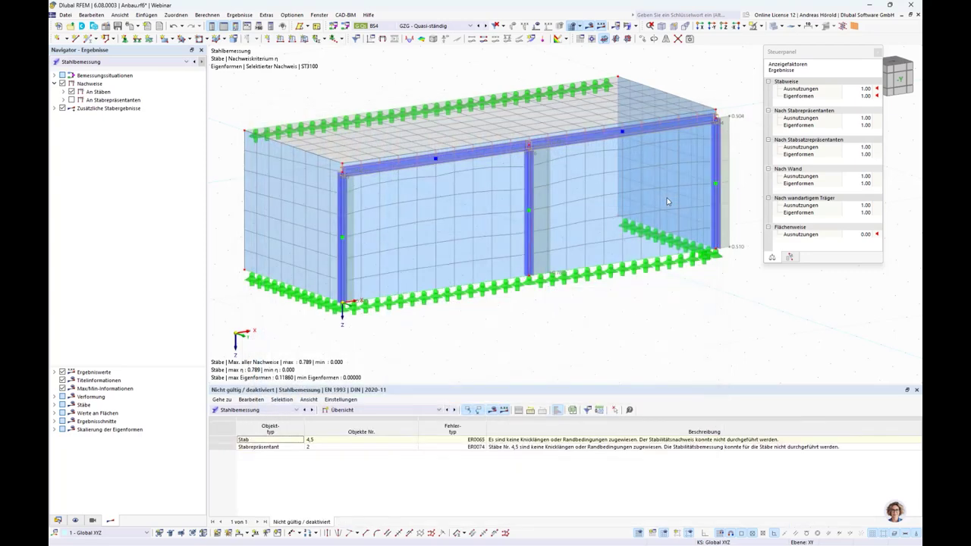
Check the member design ratios by cross-section after the optimization and the substitute section listed in the cross-section input data.
{"action": "left_click", "coordinate": [379, 409]}
{"action": "left_click", "coordinate": [388, 433]}
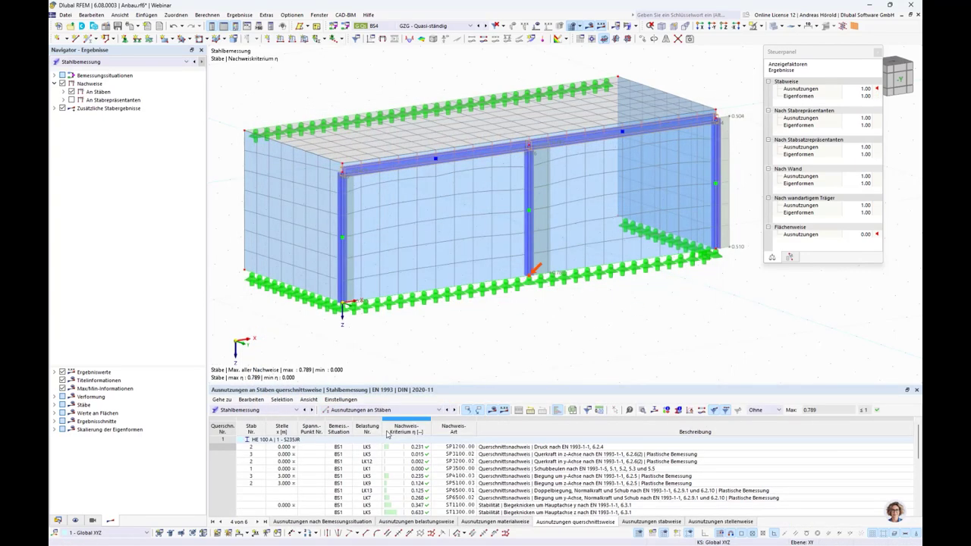
{"action": "left_click", "coordinate": [395, 411]}
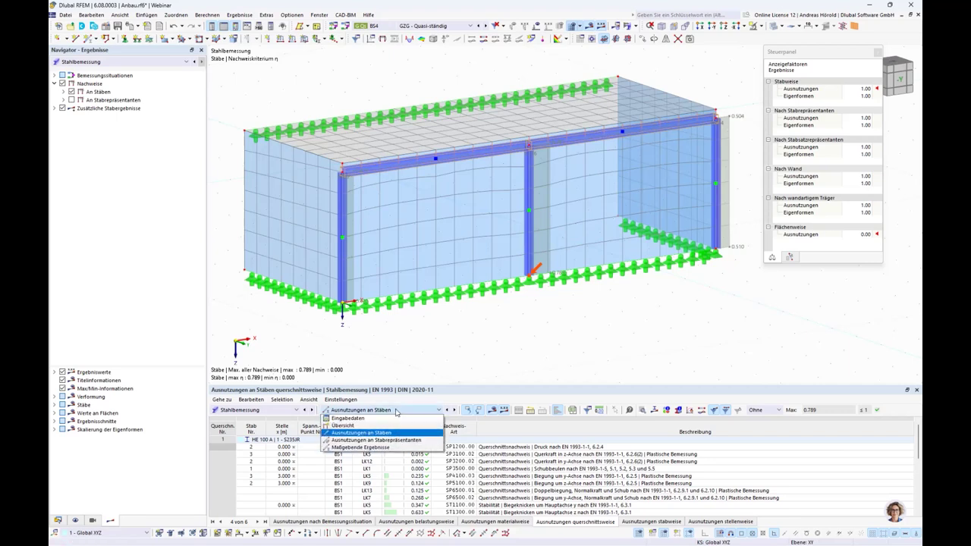
{"action": "left_click", "coordinate": [395, 417]}
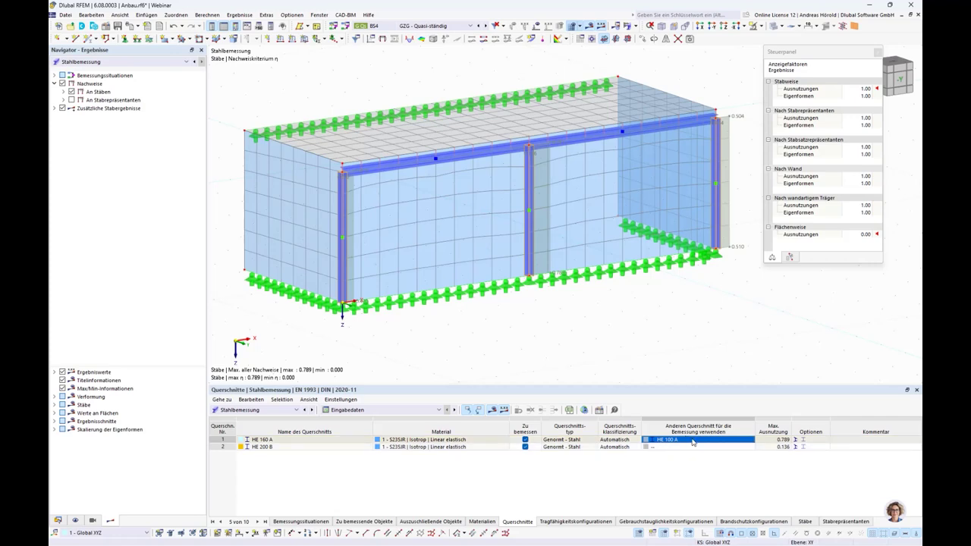
Apply the optimized HE 100 A cross-section to the model and recalculate the model with the steel design.
{"action": "right_click", "coordinate": [693, 442]}
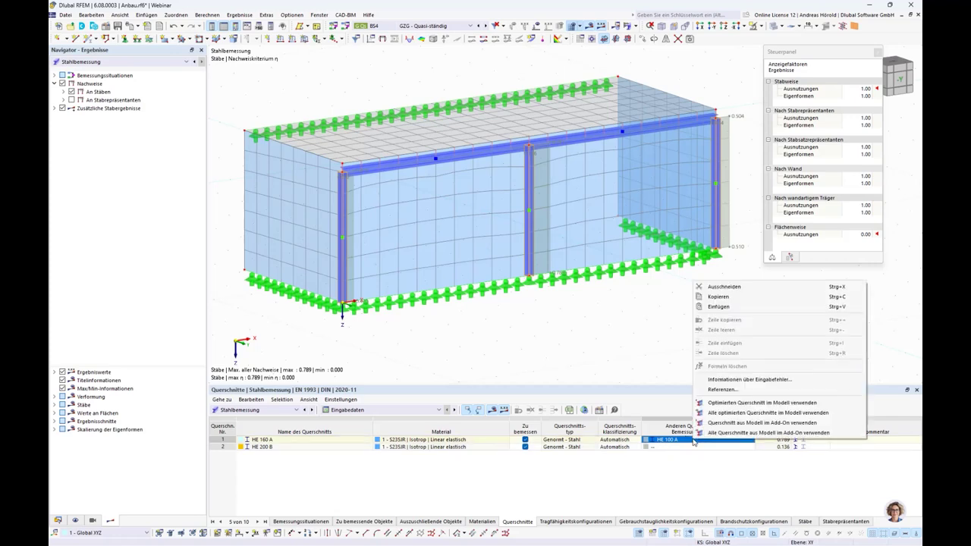
{"action": "left_click", "coordinate": [742, 404]}
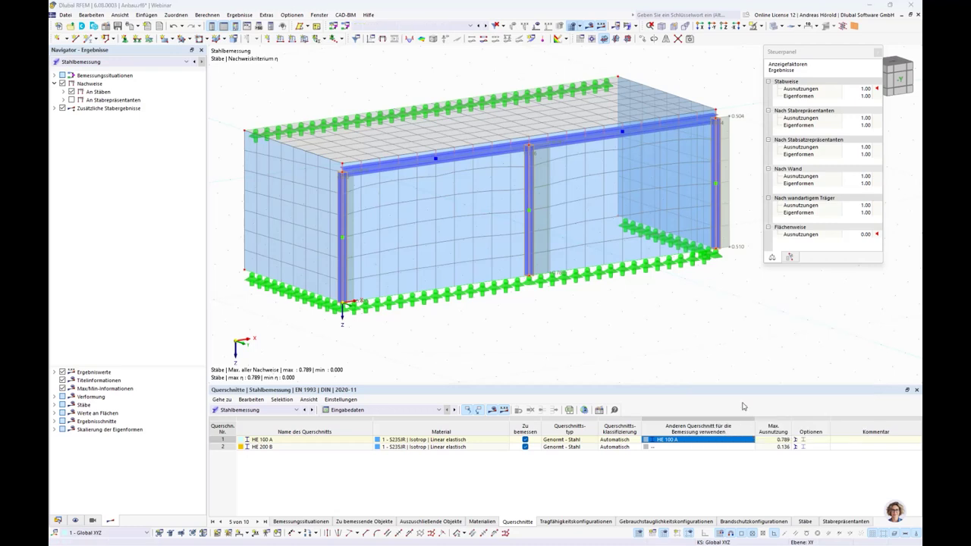
{"action": "left_click", "coordinate": [519, 315]}
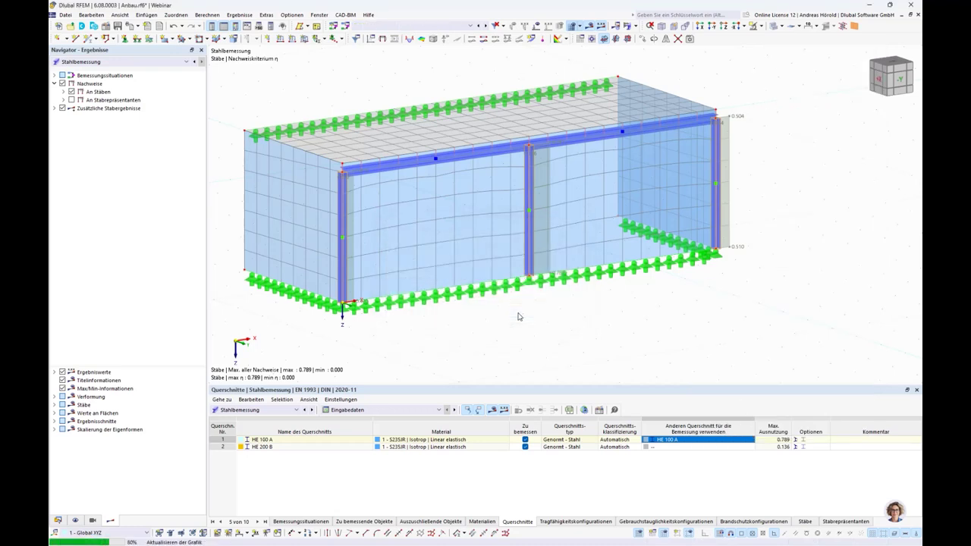
{"action": "left_click", "coordinate": [491, 409]}
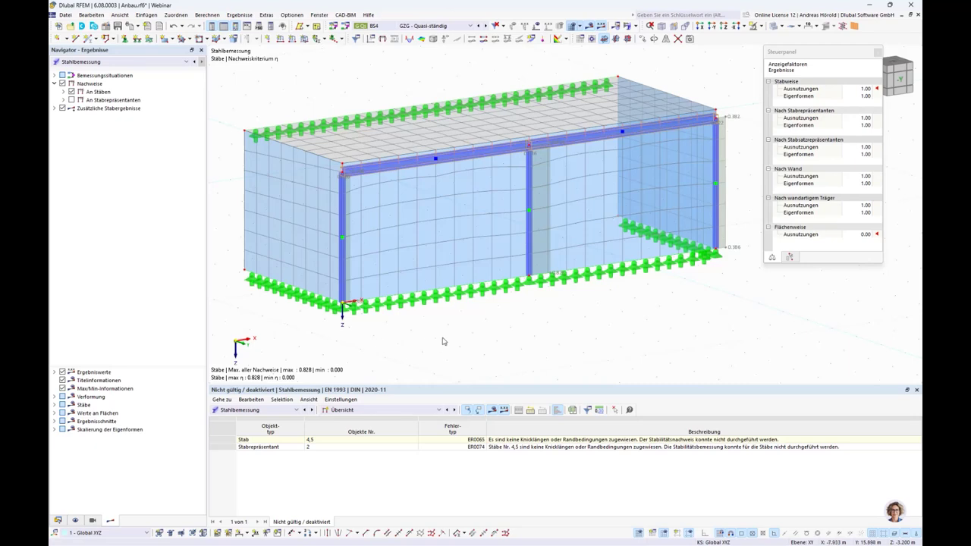
Review the cross-section input data and the member design ratios by cross-section for the recalculated HE 100 A.
{"action": "left_click", "coordinate": [404, 410]}
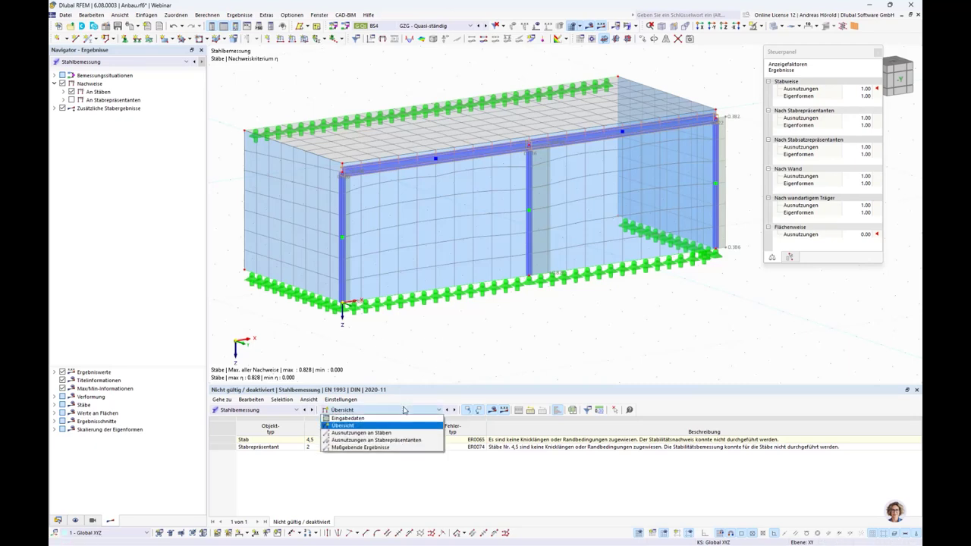
{"action": "left_click", "coordinate": [402, 422]}
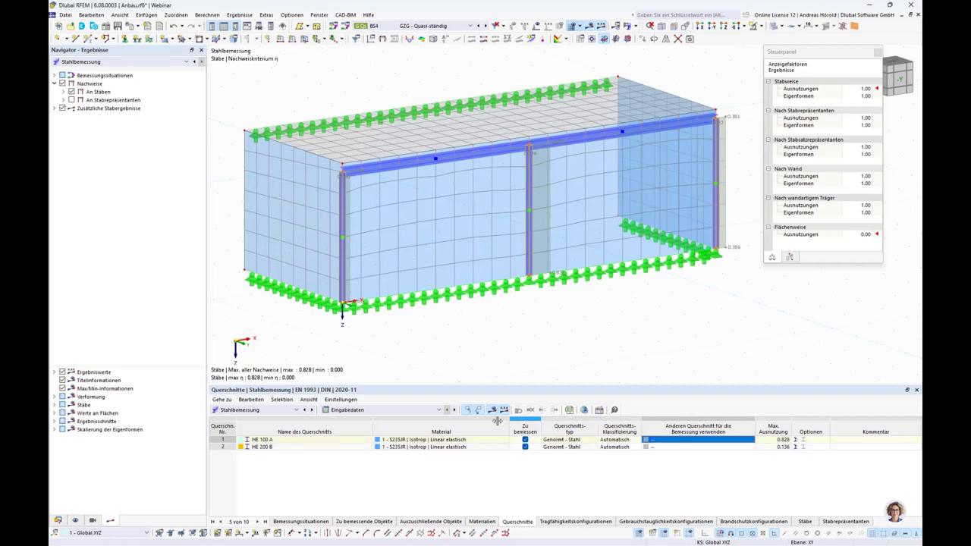
{"action": "left_click", "coordinate": [364, 409]}
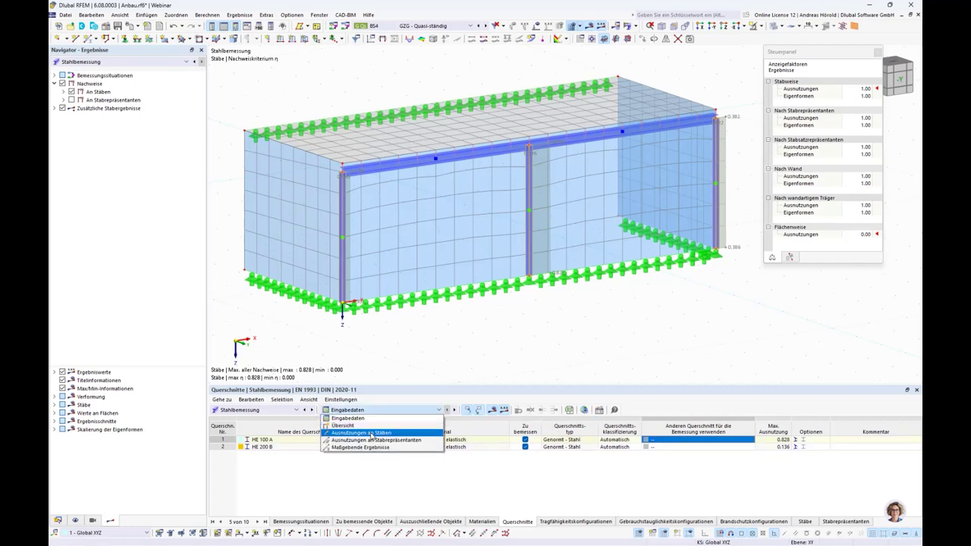
{"action": "left_click", "coordinate": [370, 432]}
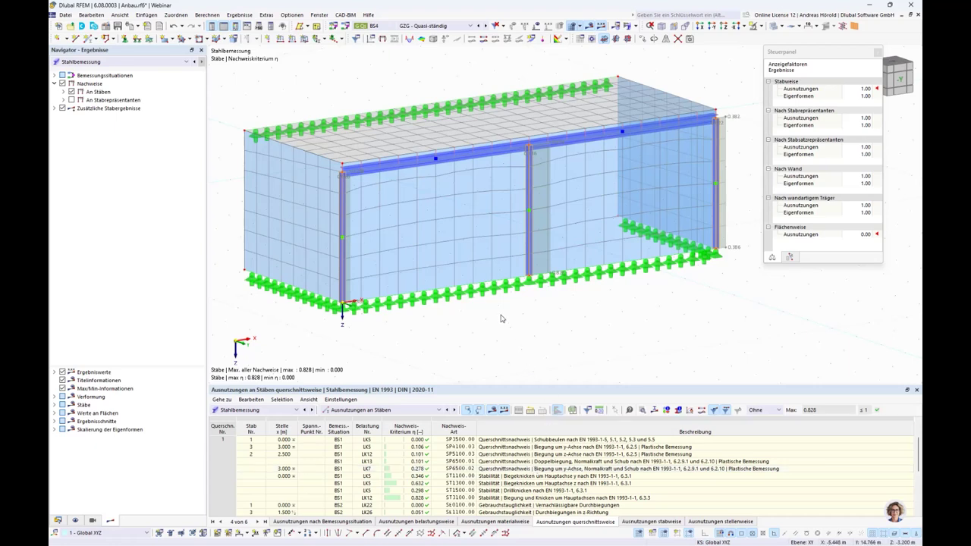
Review the roof slab's concrete cover, the exposure classes of its XC1 durability definition, and its reinforcement directions.
{"action": "middle_click_drag", "start_coordinate": [503, 318], "coordinate": [511, 358]}
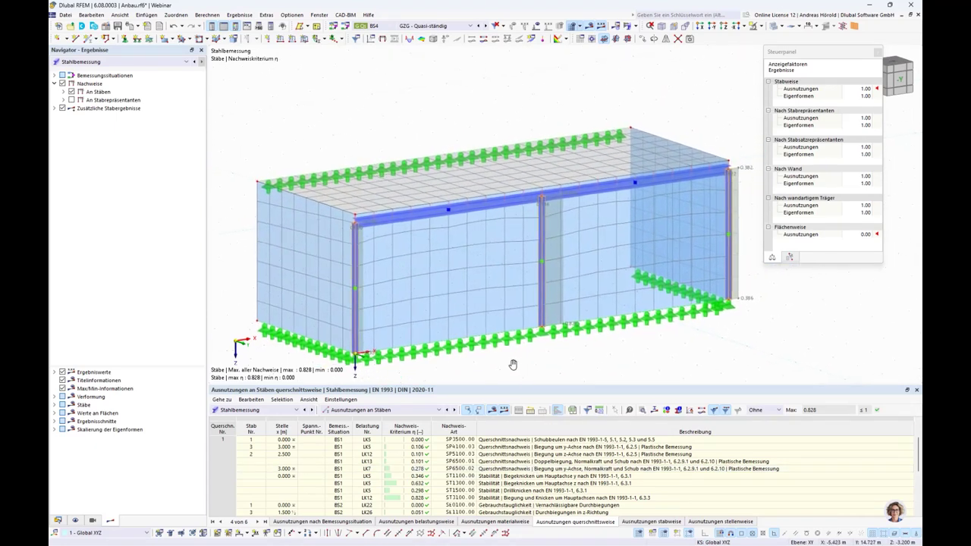
{"action": "double_click", "coordinate": [364, 198]}
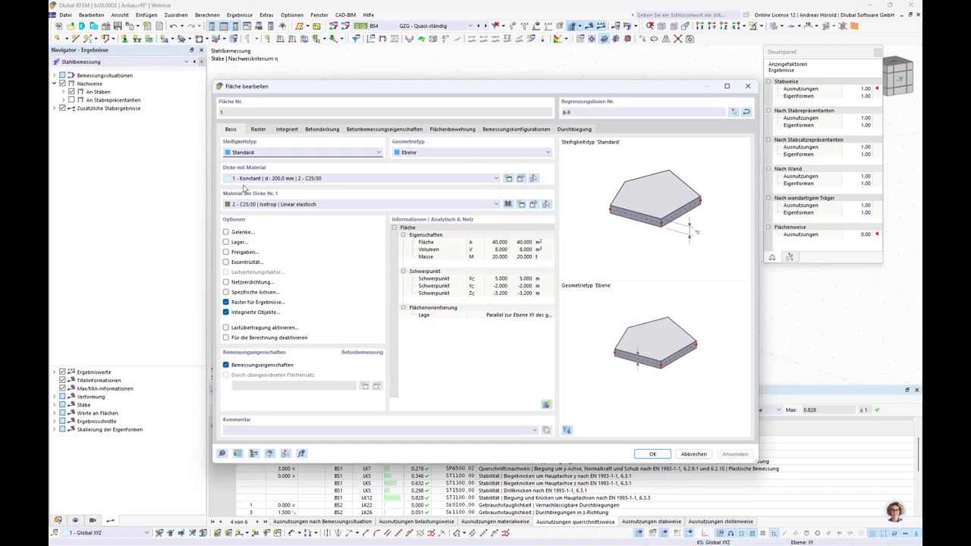
{"action": "left_click", "coordinate": [319, 129]}
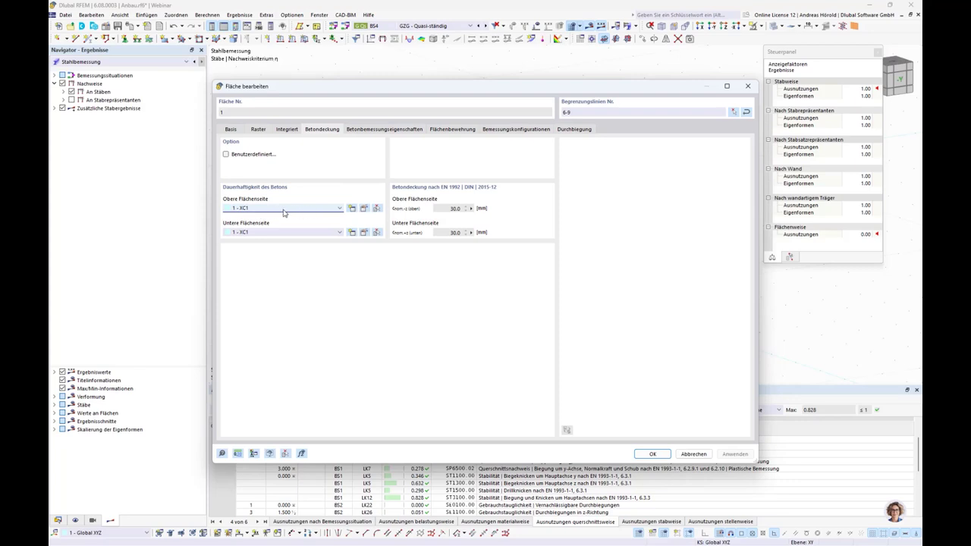
{"action": "left_click", "coordinate": [364, 208]}
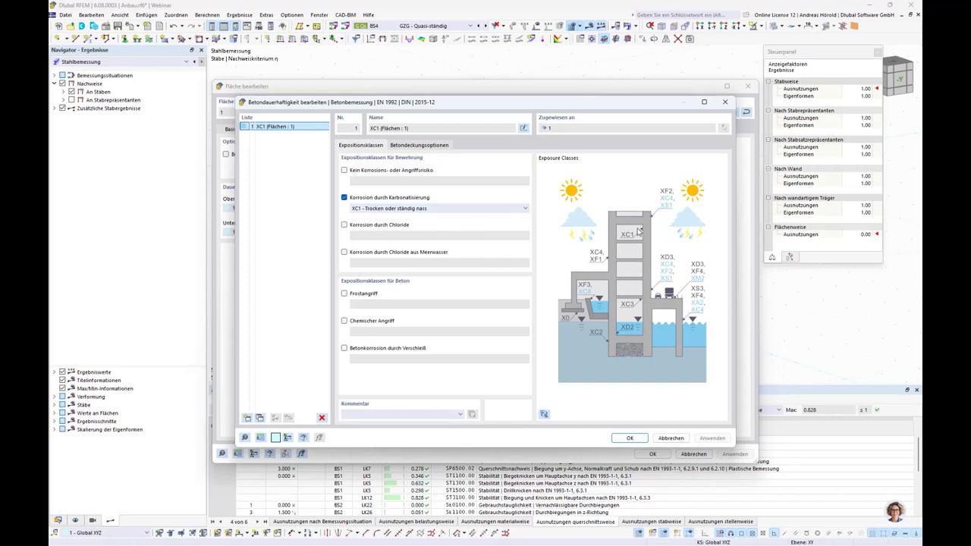
{"action": "left_click", "coordinate": [474, 208]}
{"action": "left_click", "coordinate": [473, 210]}
{"action": "left_click", "coordinate": [671, 439]}
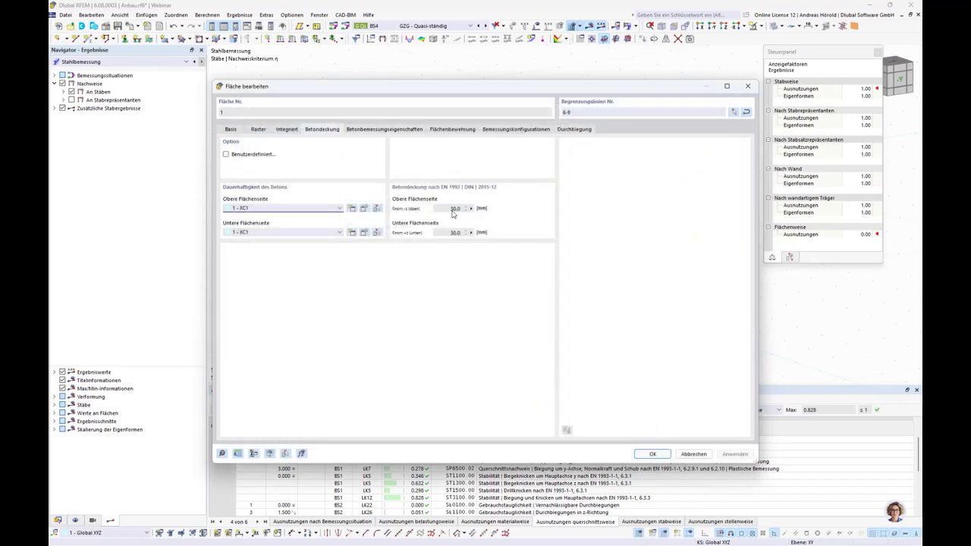
{"action": "left_click", "coordinate": [365, 130]}
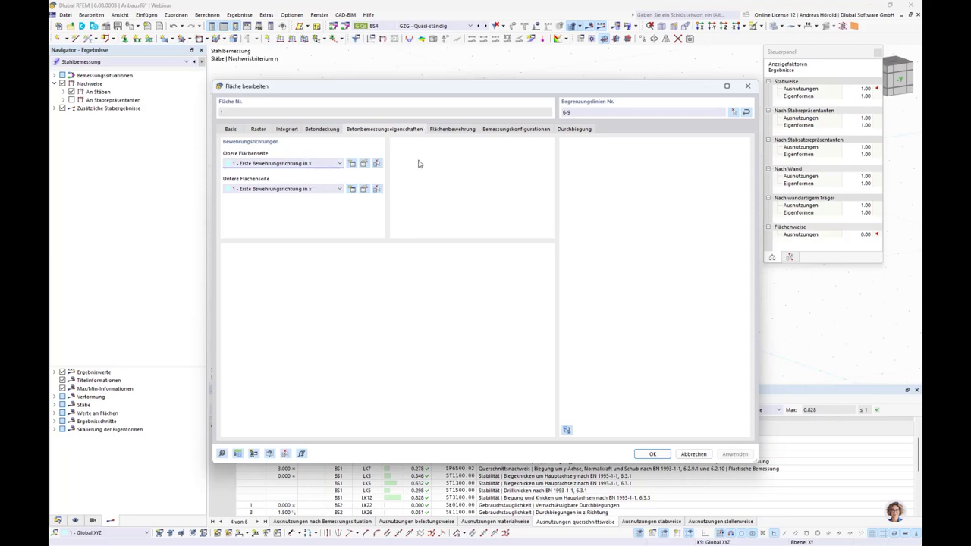
Create a new surface reinforcement for the roof slab with reinforcing steel B500M(A) from the material library.
{"action": "left_click", "coordinate": [452, 131]}
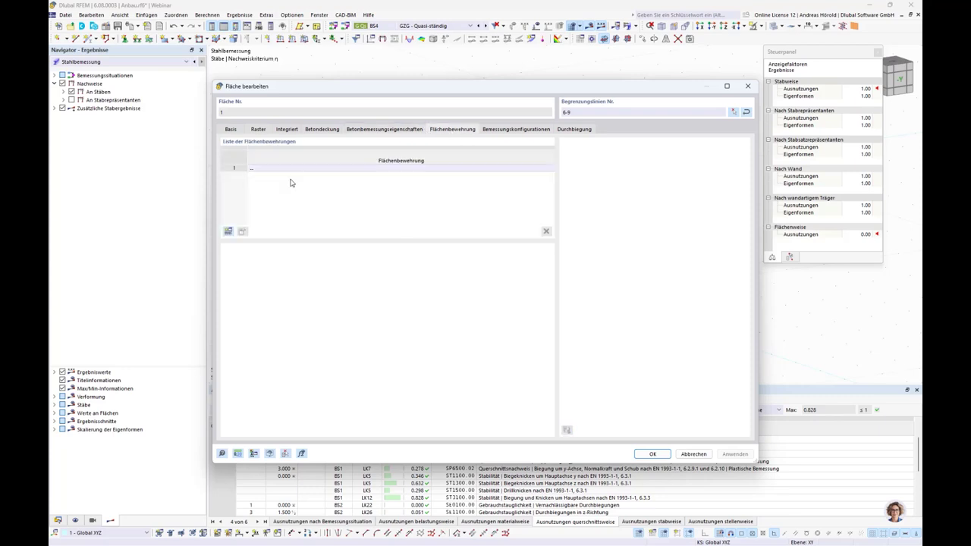
{"action": "left_click", "coordinate": [446, 172]}
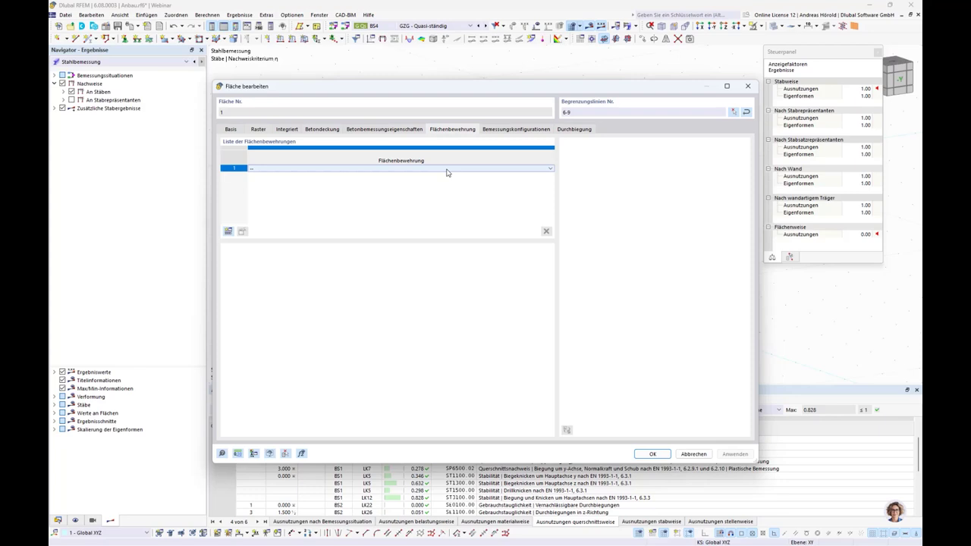
{"action": "left_click", "coordinate": [447, 170]}
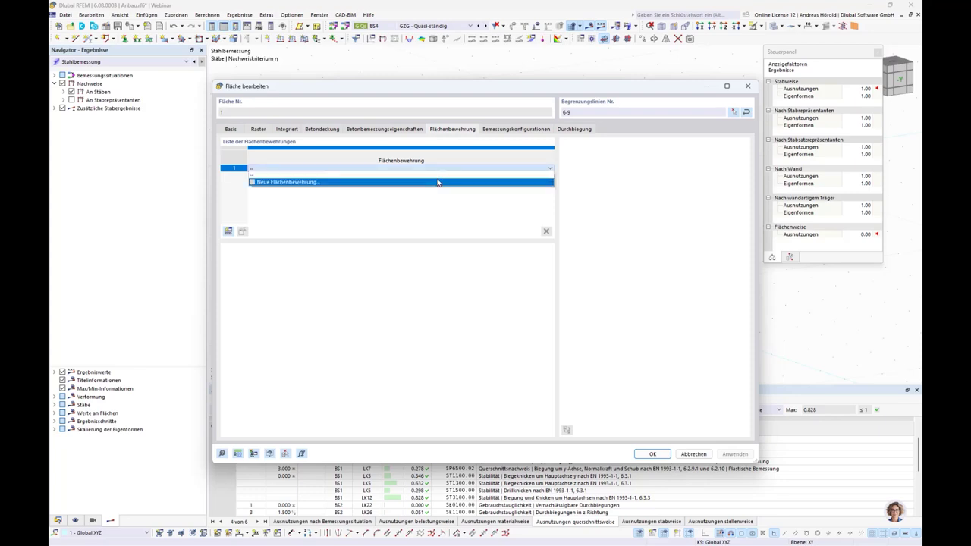
{"action": "left_click", "coordinate": [437, 182]}
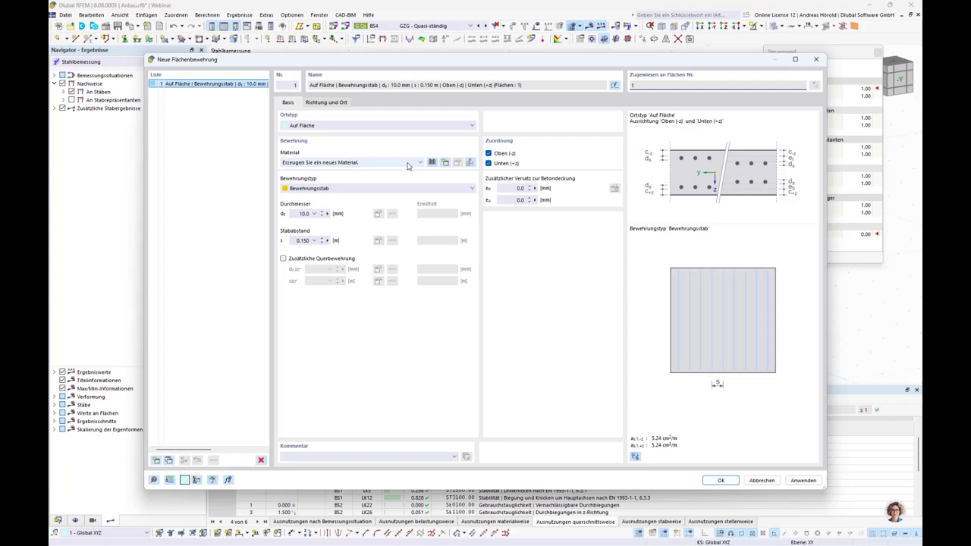
{"action": "left_click", "coordinate": [432, 163]}
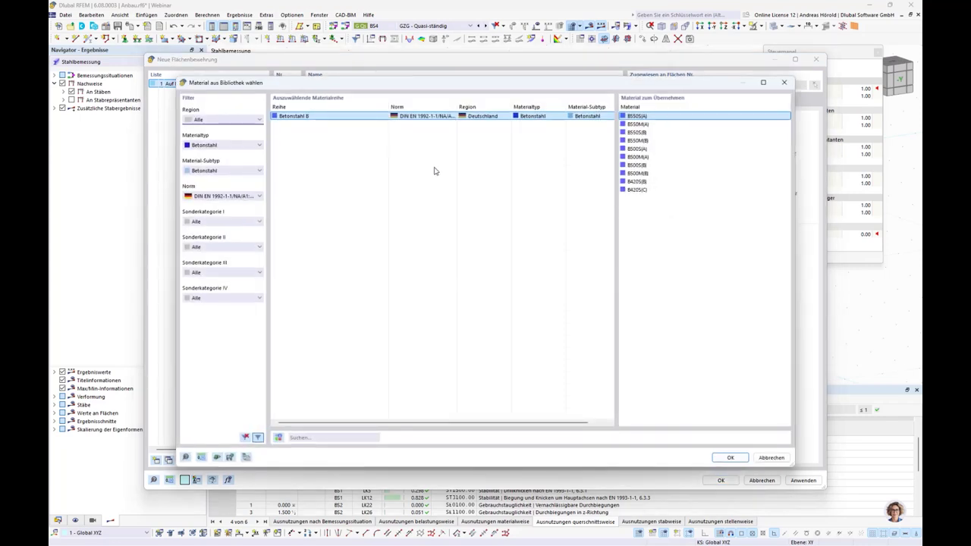
{"action": "left_click", "coordinate": [641, 157]}
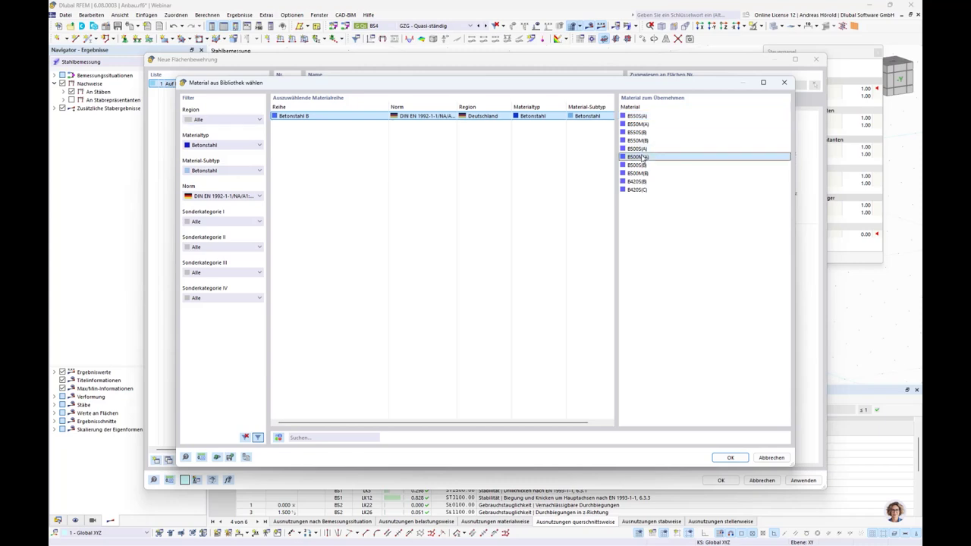
{"action": "left_click", "coordinate": [730, 458]}
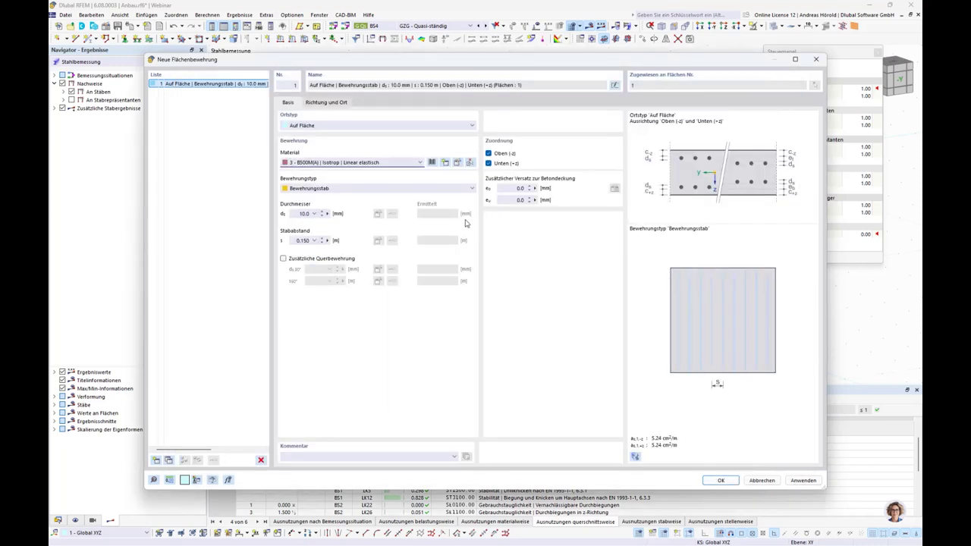
Set the surface reinforcement type to Matte with the Q-Matte mesh Q424A, and save the reinforcement definition.
{"action": "left_click", "coordinate": [401, 190]}
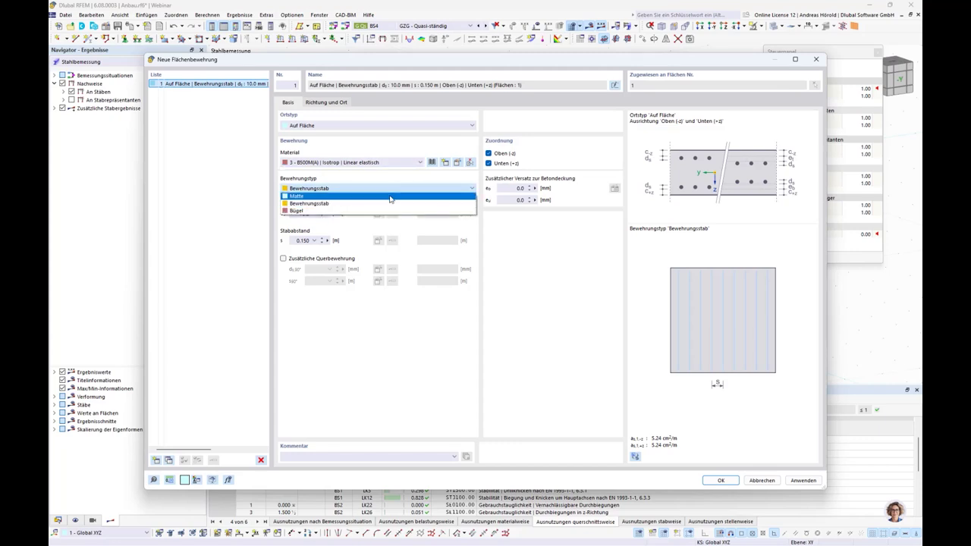
{"action": "left_click", "coordinate": [389, 196]}
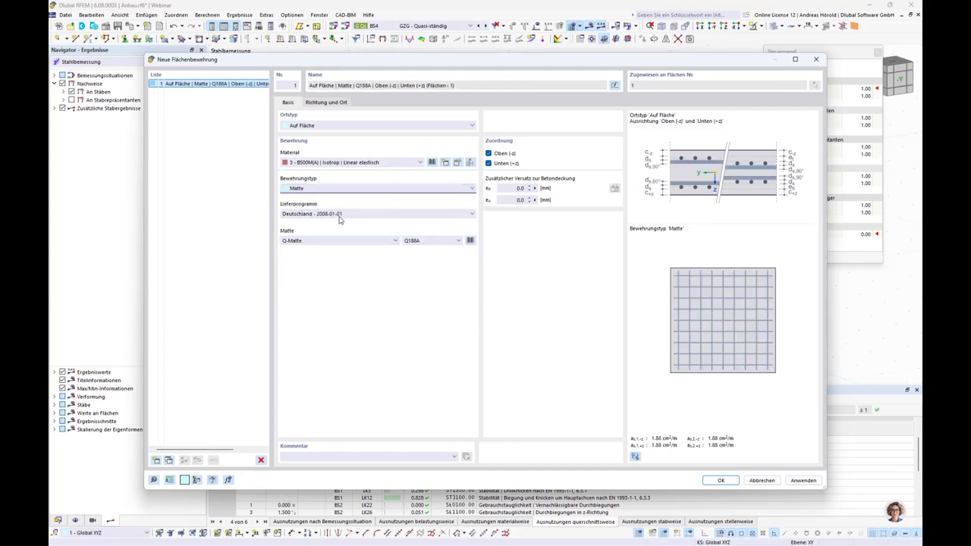
{"action": "left_click", "coordinate": [433, 242]}
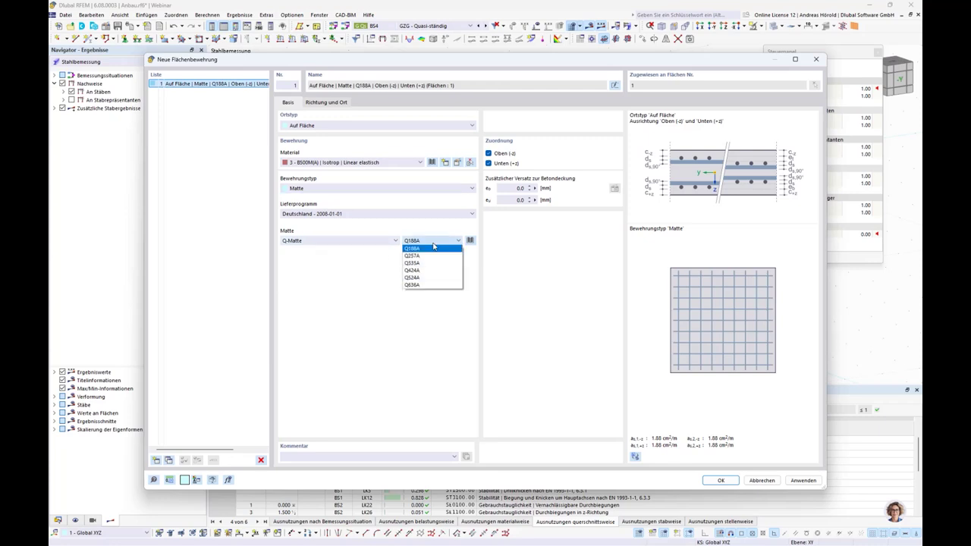
{"action": "left_click", "coordinate": [431, 271]}
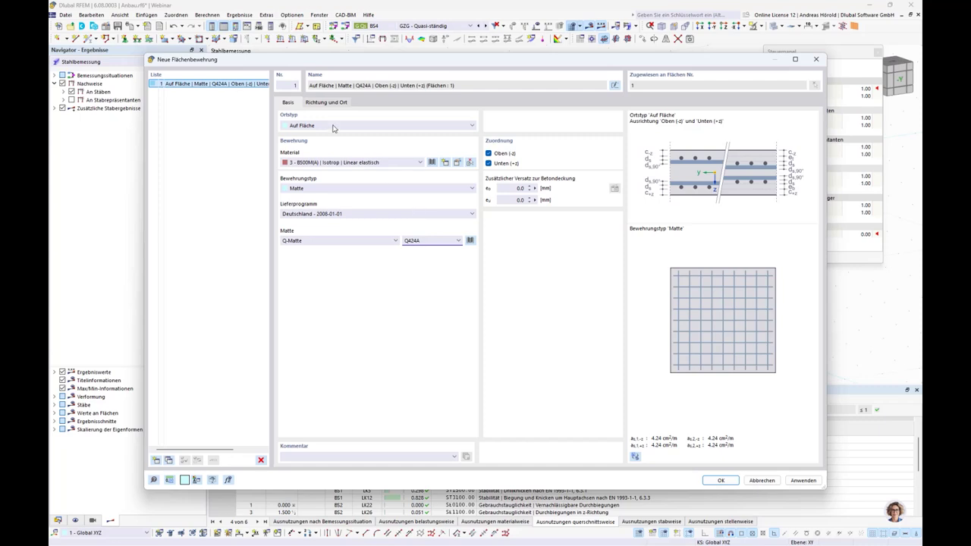
{"action": "left_click", "coordinate": [716, 481]}
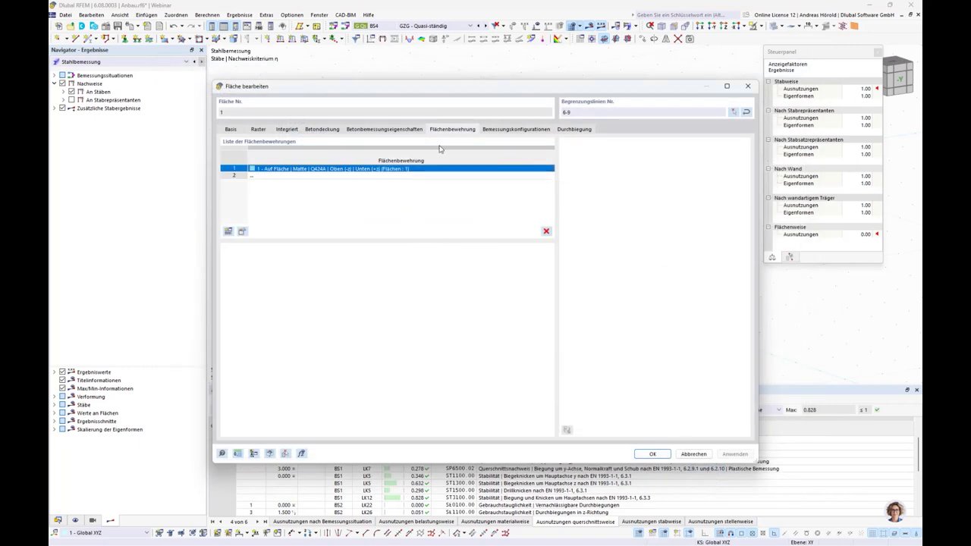
Review the slab's ultimate limit state configuration, including the member and punching shear parameters, without changing it.
{"action": "left_click", "coordinate": [522, 130]}
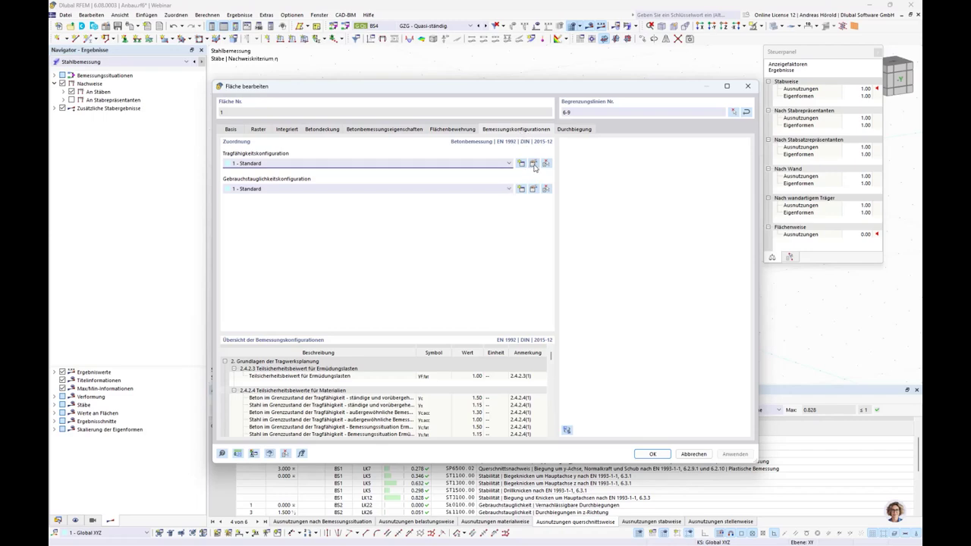
{"action": "left_click", "coordinate": [532, 164]}
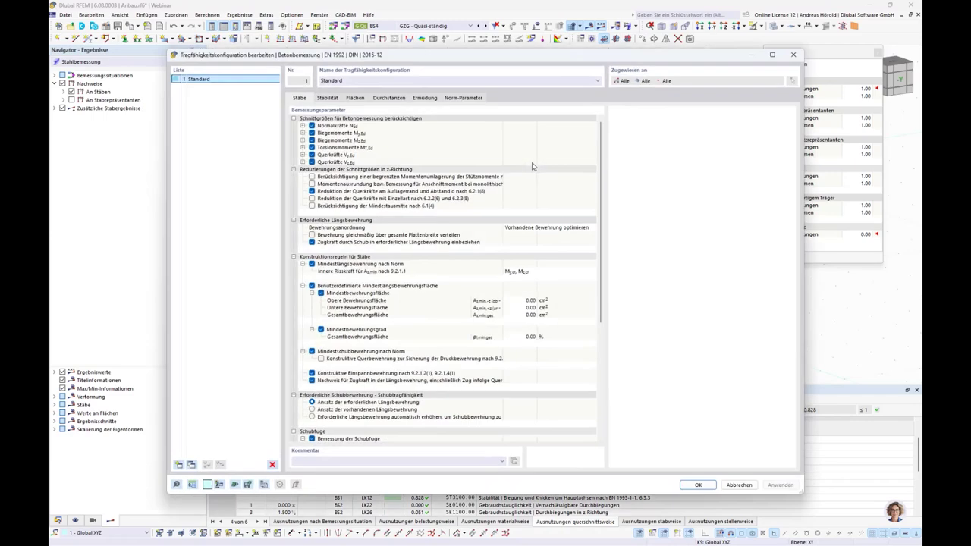
{"action": "scroll", "coordinate": [369, 252], "scroll_direction": "down", "scroll_amount": 5}
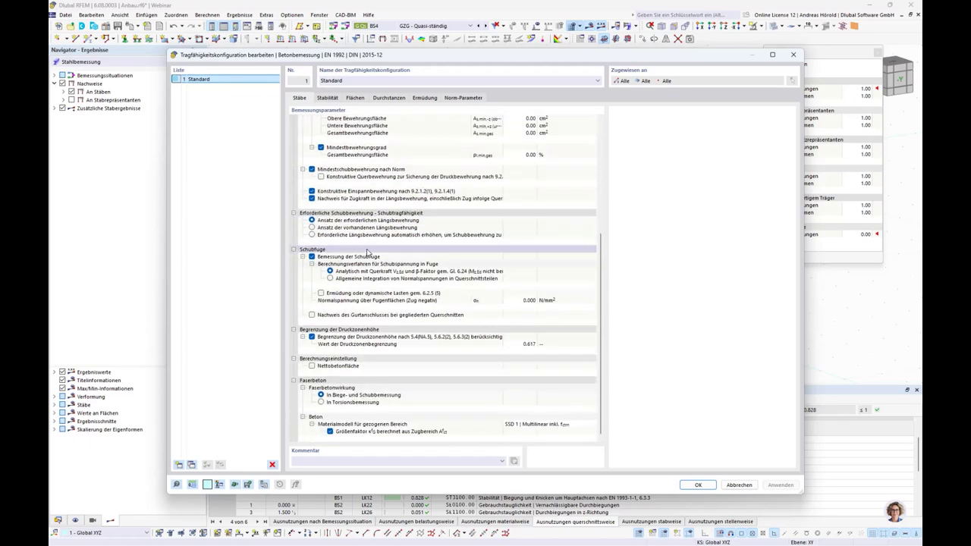
{"action": "scroll", "coordinate": [369, 252], "scroll_direction": "up", "scroll_amount": 5}
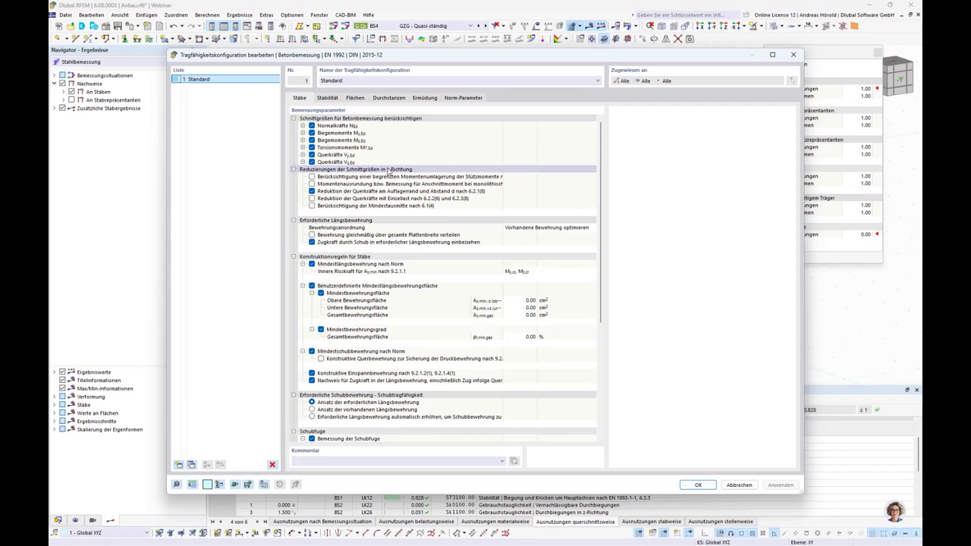
{"action": "left_click", "coordinate": [388, 97]}
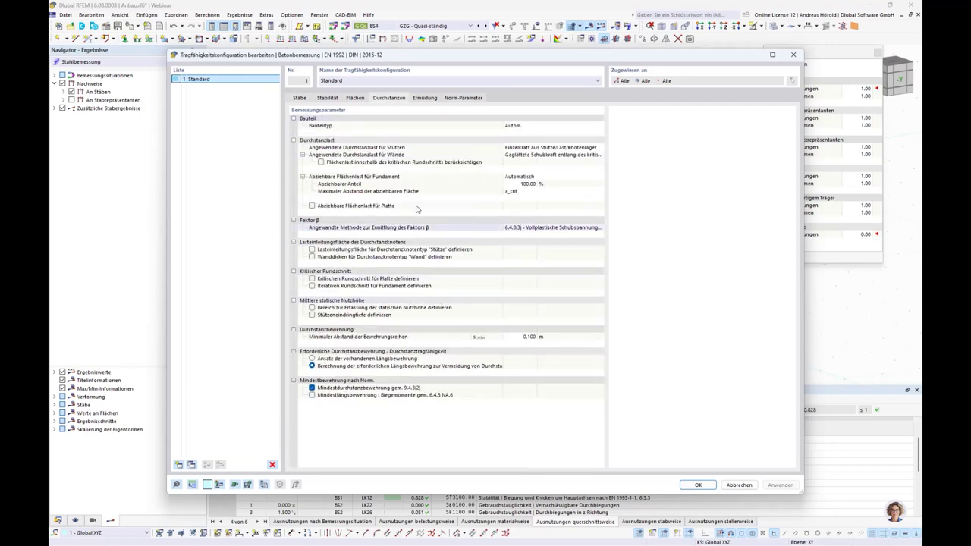
{"action": "left_click", "coordinate": [740, 485]}
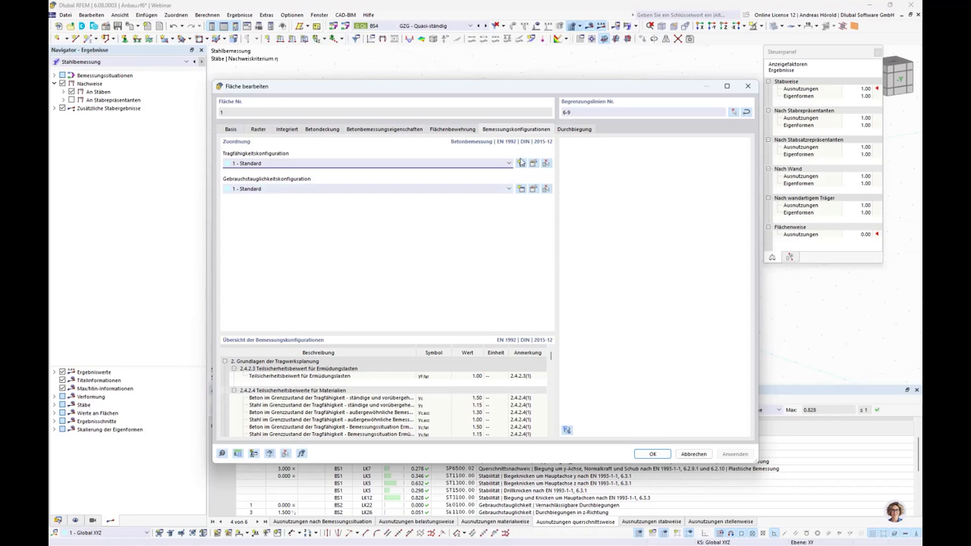
Define the slab's deflection reference length by the minimum boundary line and save the surface settings.
{"action": "left_click", "coordinate": [573, 129]}
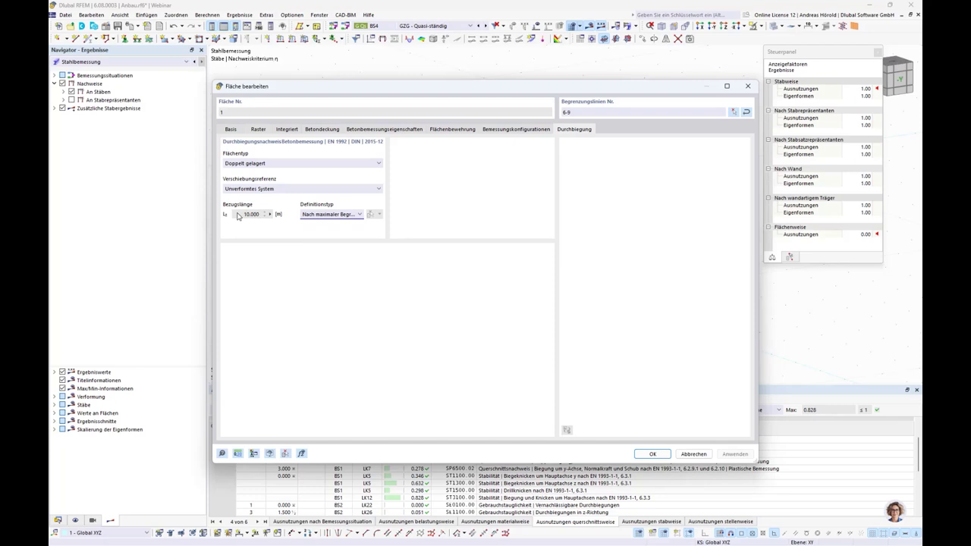
{"action": "left_click", "coordinate": [349, 215]}
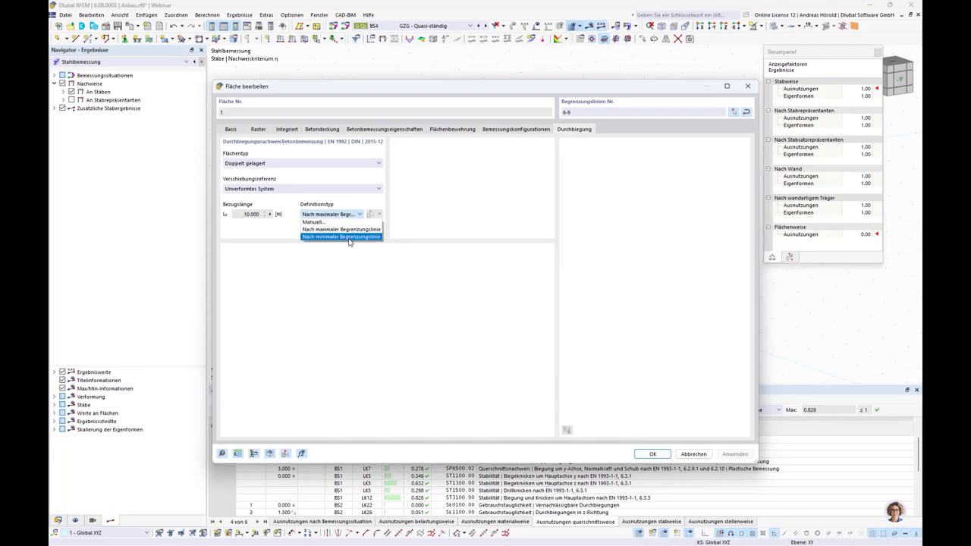
{"action": "left_click", "coordinate": [350, 239]}
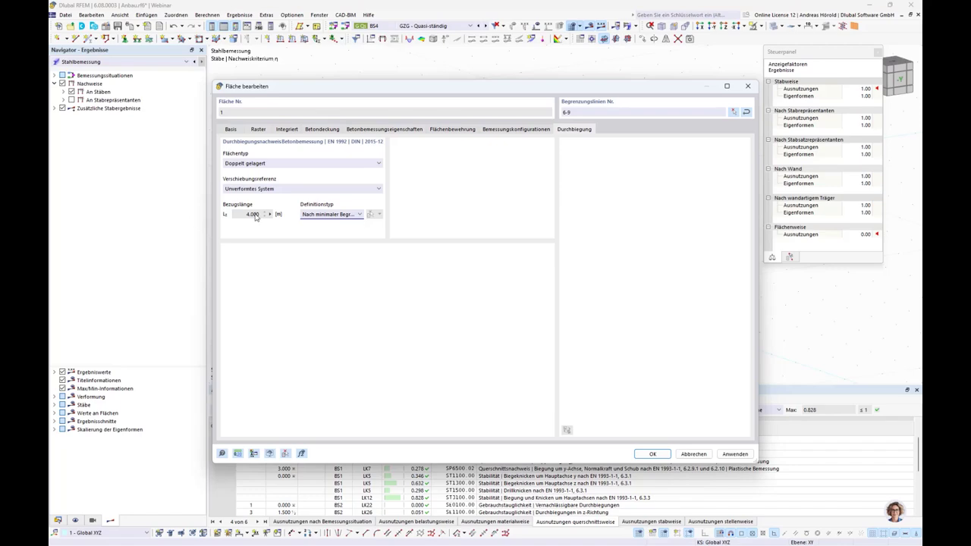
{"action": "left_click", "coordinate": [652, 454]}
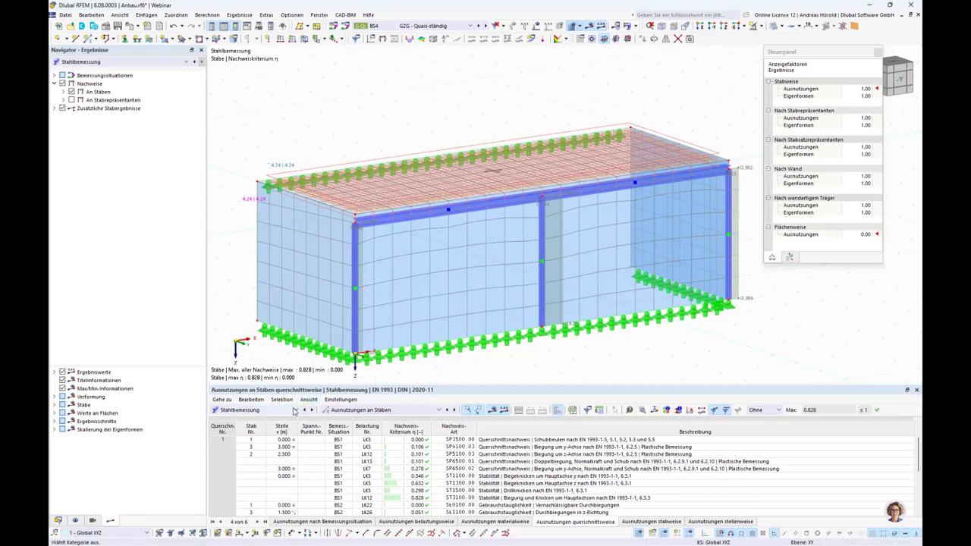
Review the design situations and the objects to design in the concrete design input data.
{"action": "left_click", "coordinate": [295, 411]}
{"action": "left_click", "coordinate": [268, 471]}
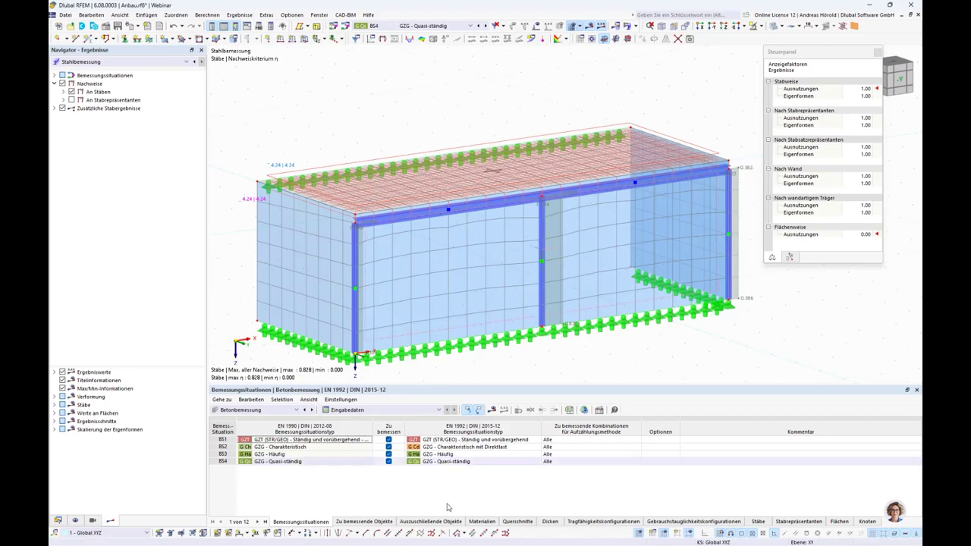
{"action": "left_click", "coordinate": [395, 447]}
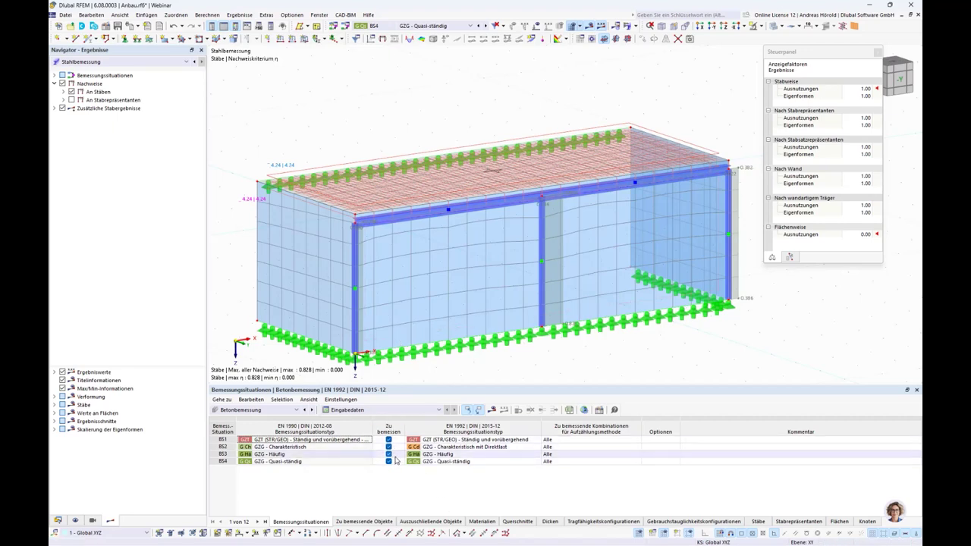
{"action": "left_click", "coordinate": [370, 523]}
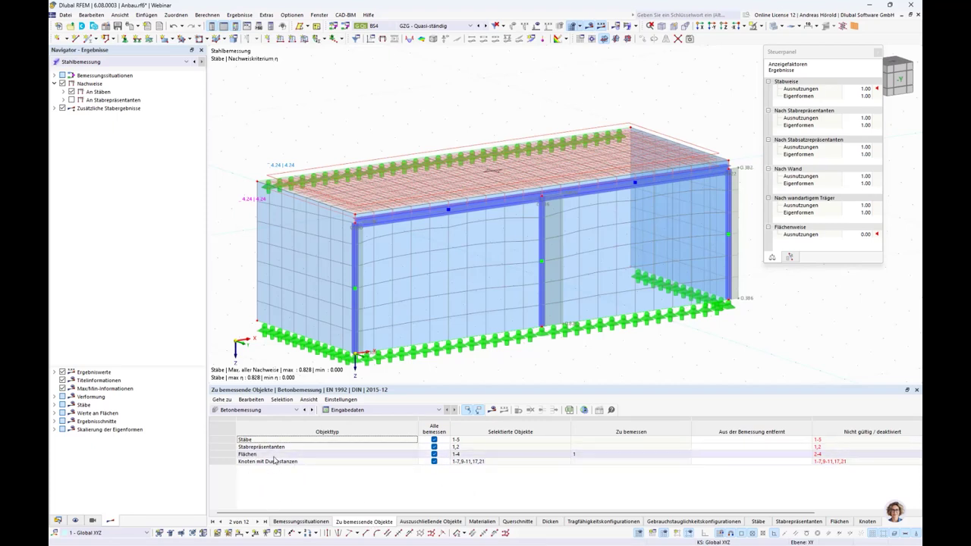
Run the concrete design and examine the surface design ratios by design situation, locating the first-direction top longitudinal reinforcement check on the slab.
{"action": "left_click", "coordinate": [492, 409]}
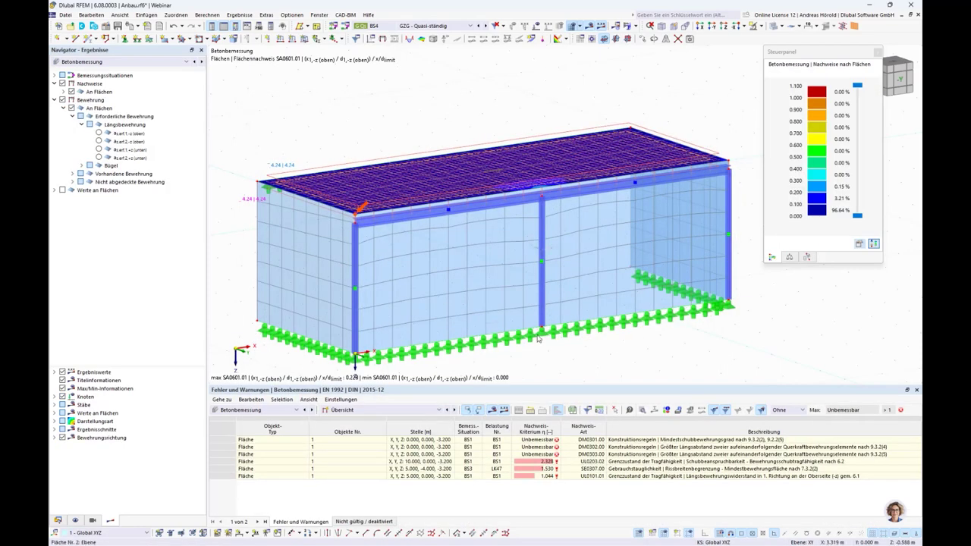
{"action": "left_click", "coordinate": [364, 410]}
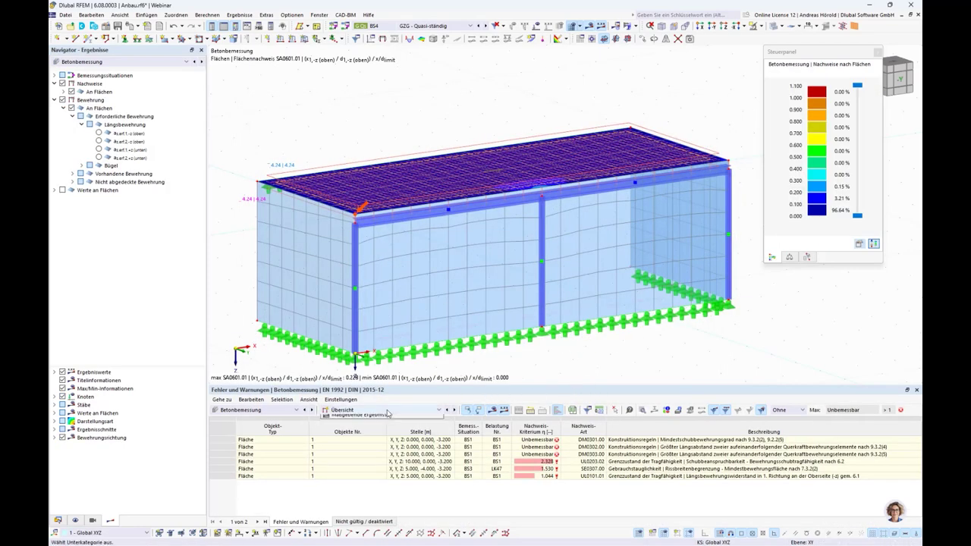
{"action": "left_click", "coordinate": [387, 432]}
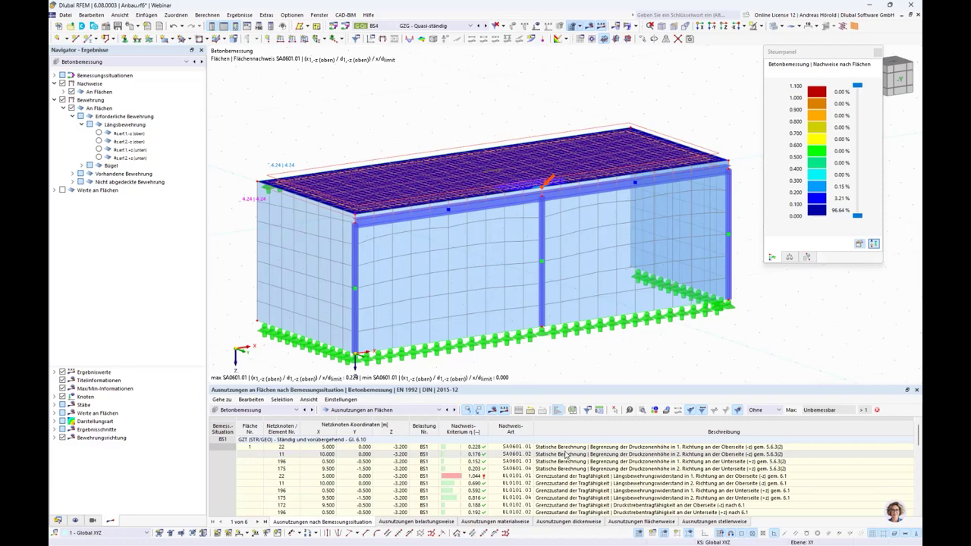
{"action": "left_click", "coordinate": [474, 475]}
{"action": "middle_click_drag", "start_coordinate": [775, 307], "coordinate": [537, 309], "text": "ctrl"}
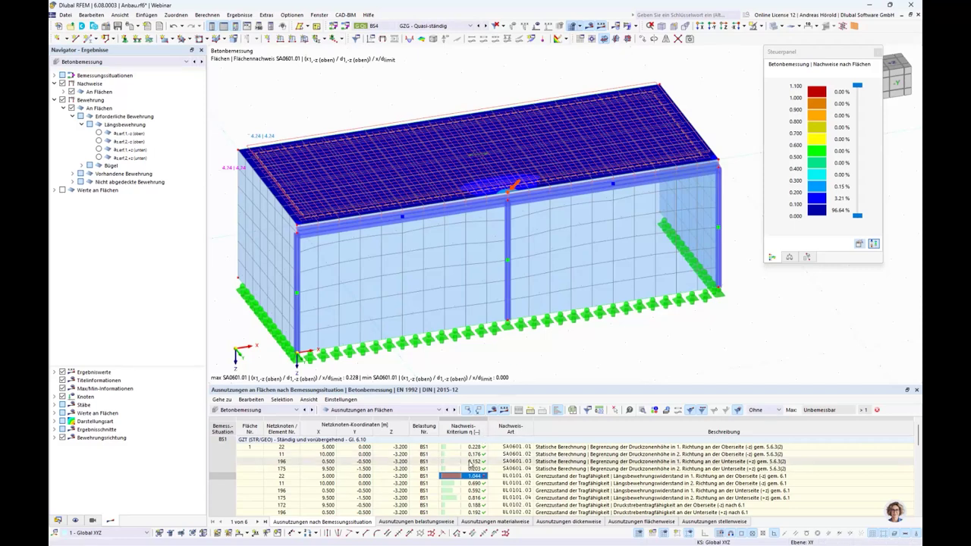
Locate the slab's shear check for reinforcement shear resistance under 6.2 in the surface design ratios by design situation.
{"action": "scroll", "coordinate": [498, 479], "scroll_direction": "down", "scroll_amount": 1}
{"action": "scroll", "coordinate": [499, 479], "scroll_direction": "down", "scroll_amount": 1}
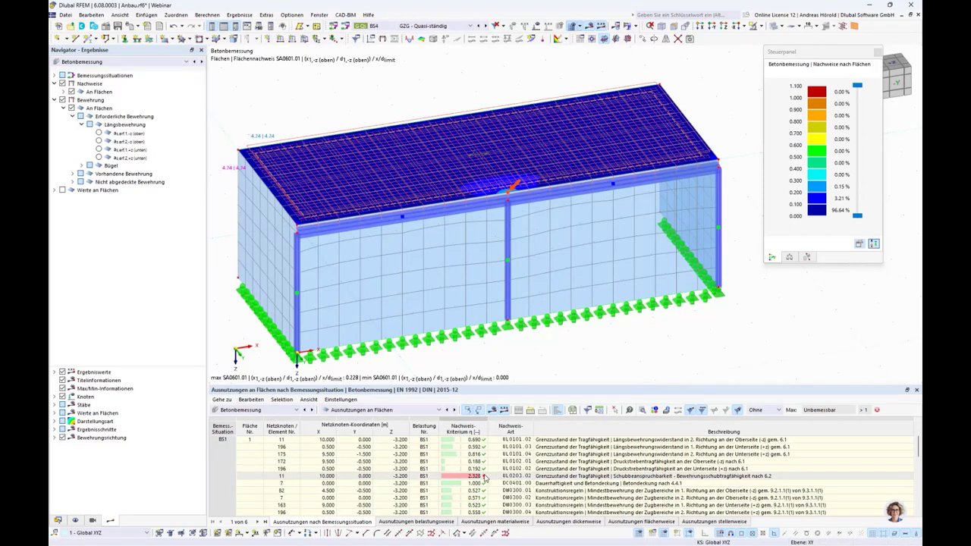
{"action": "left_click", "coordinate": [477, 477]}
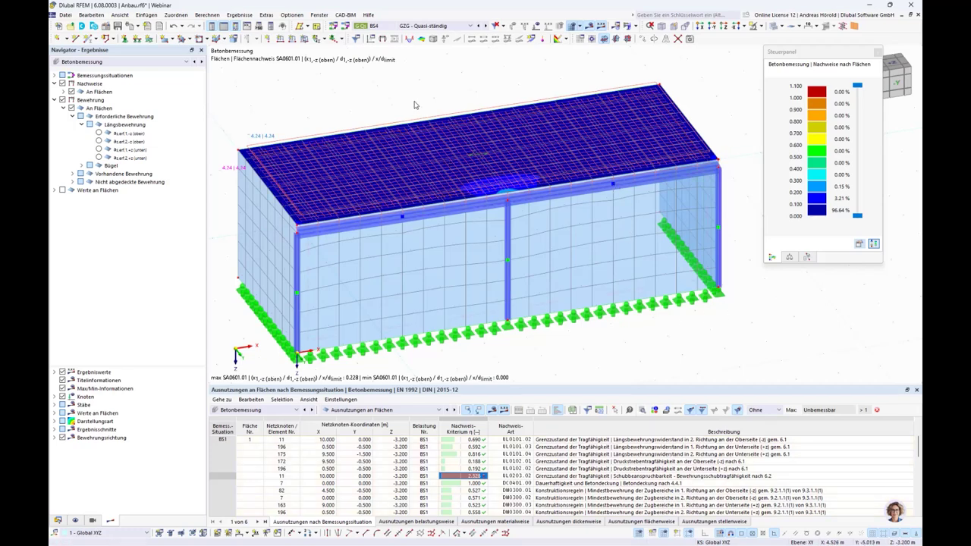
{"action": "mouse_move", "coordinate": [412, 99]}
{"action": "middle_mouse_down"}
{"action": "mouse_move", "coordinate": [435, 107]}
{"action": "mouse_move", "coordinate": [423, 109]}
{"action": "middle_mouse_up"}
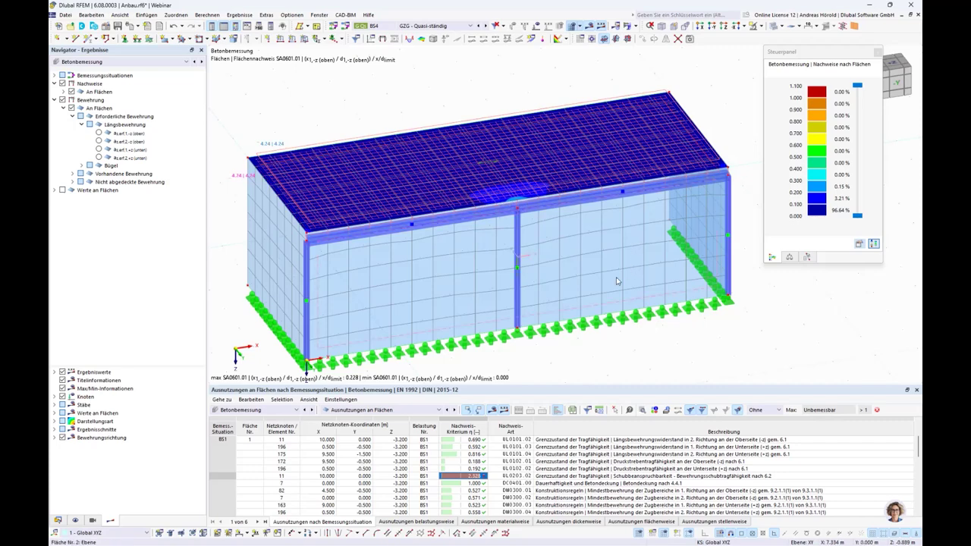
Open the cloud calculation settings and review the available virtual machines without changing the selected one.
{"action": "left_click", "coordinate": [637, 27]}
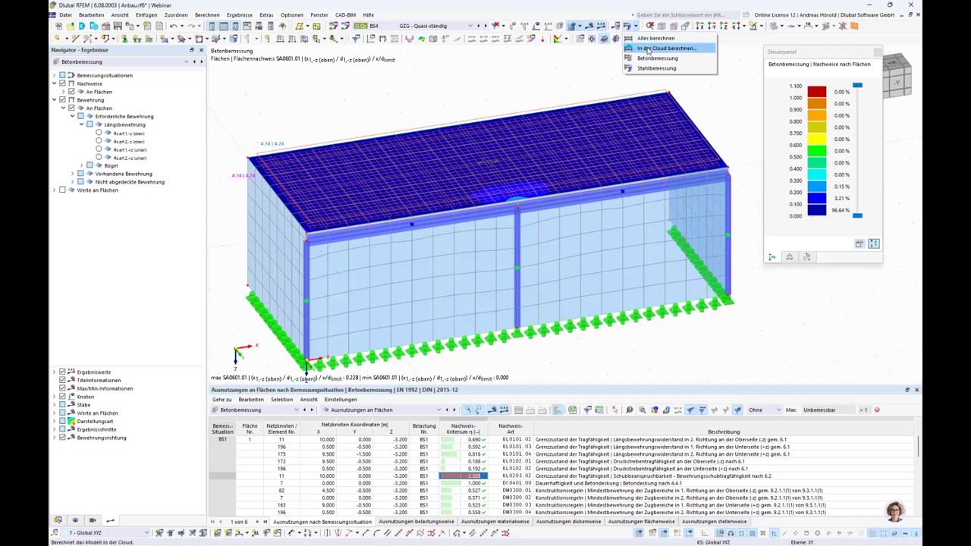
{"action": "left_click", "coordinate": [649, 48]}
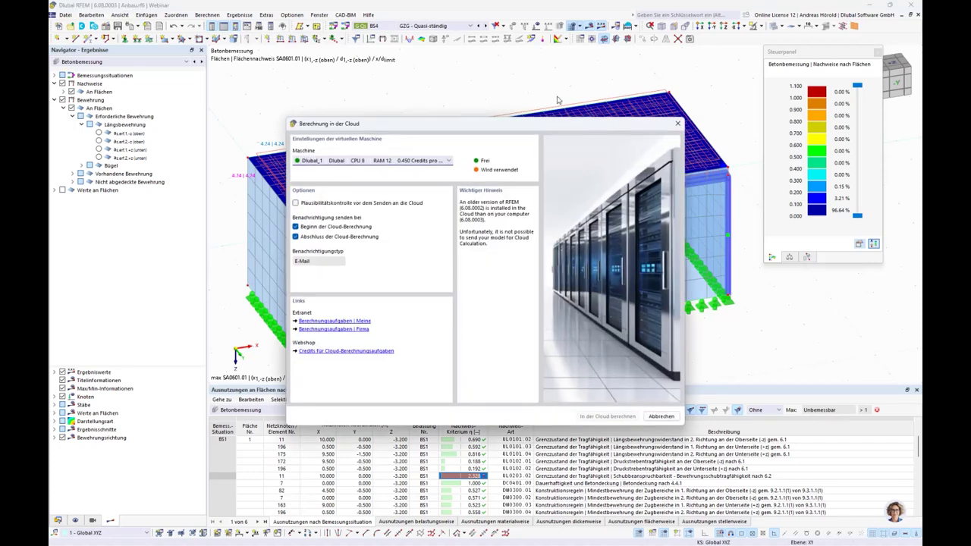
{"action": "left_click", "coordinate": [449, 161]}
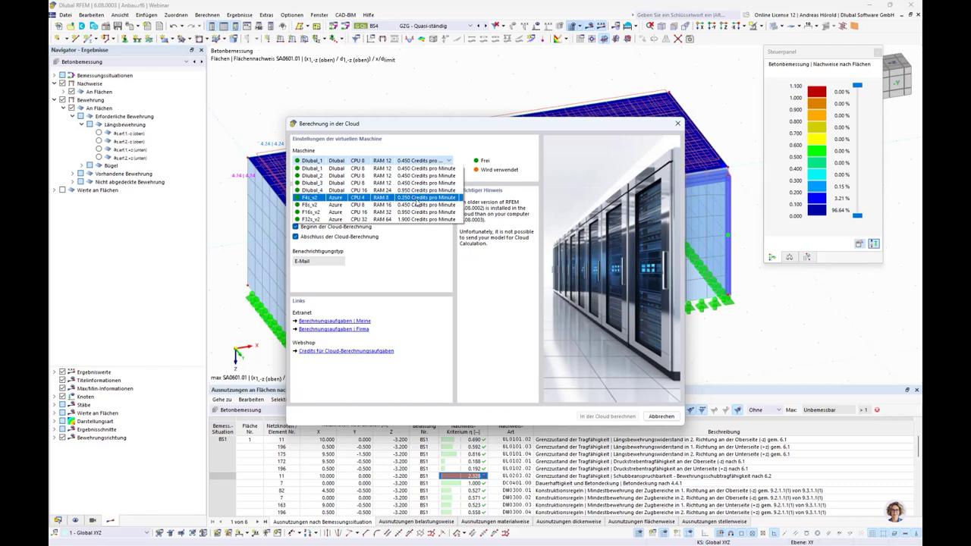
{"action": "left_click", "coordinate": [433, 307]}
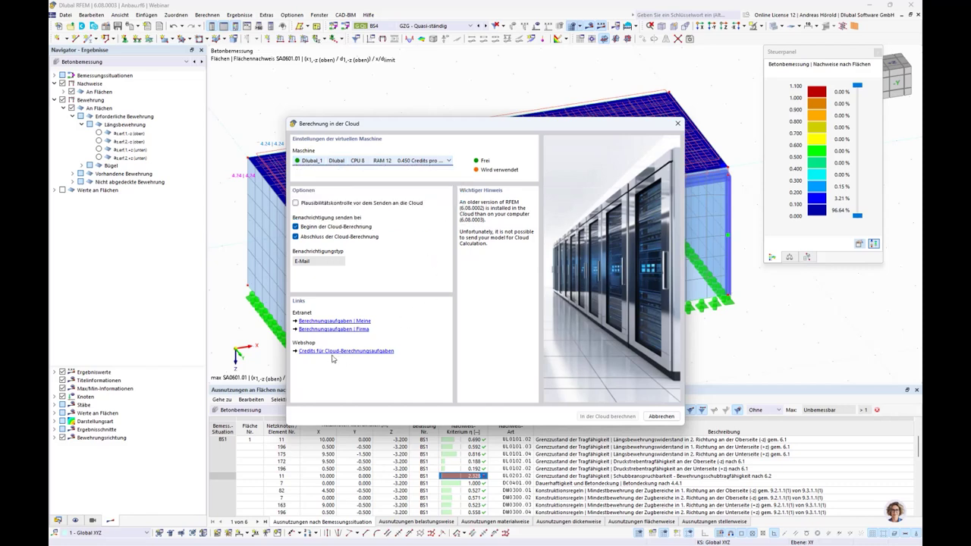